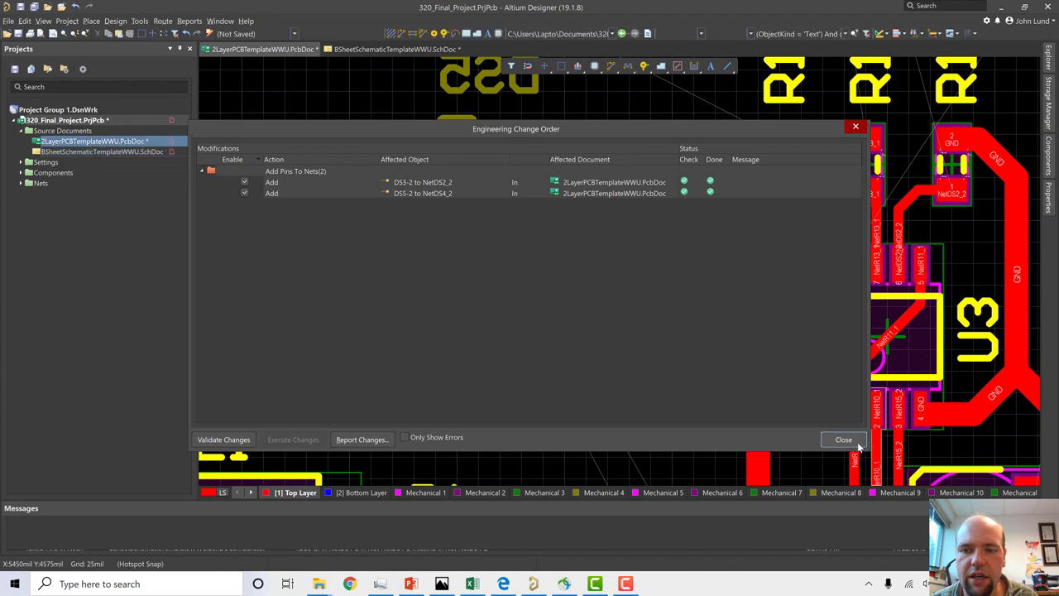
- Examine the tree-shaped board's top-layer routing and the bottom-side LED and thermistor placement, from RT1 down to RT2
right_click_drag(683, 254, 499, 380)
scroll(529, 329, "up", 5)
right_click_drag(589, 208, 731, 242)
scroll(731, 242, "down", 3, "ctrl")
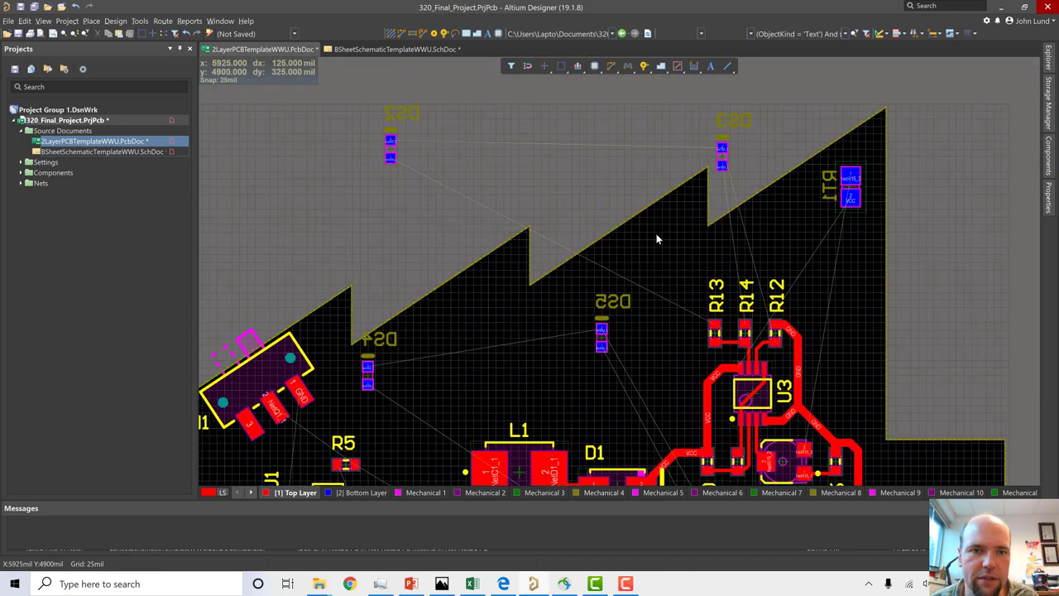
scroll(656, 223, "up", 2, "ctrl")
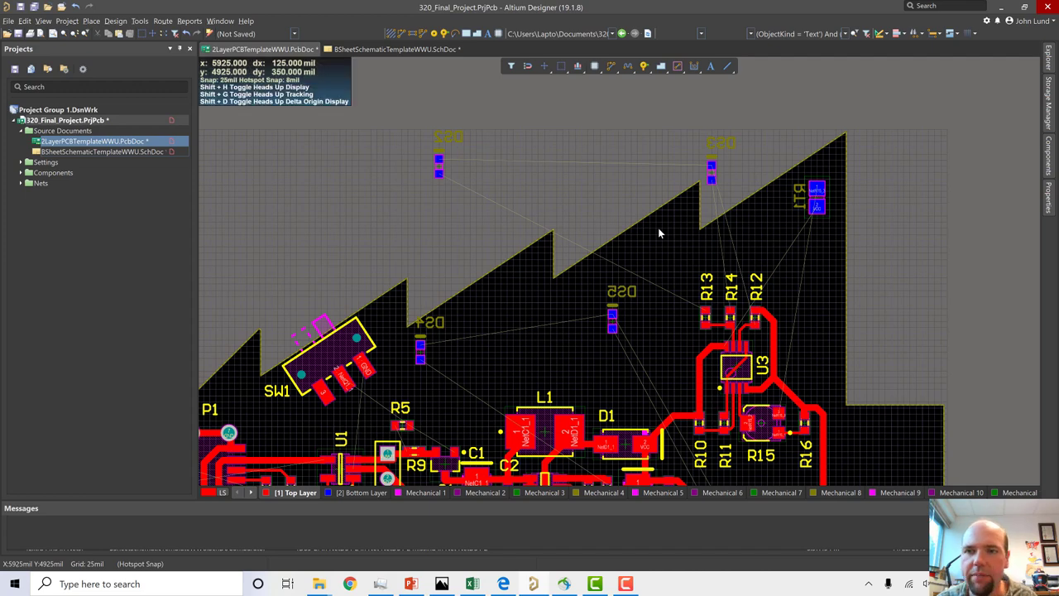
scroll(825, 273, "down", 5)
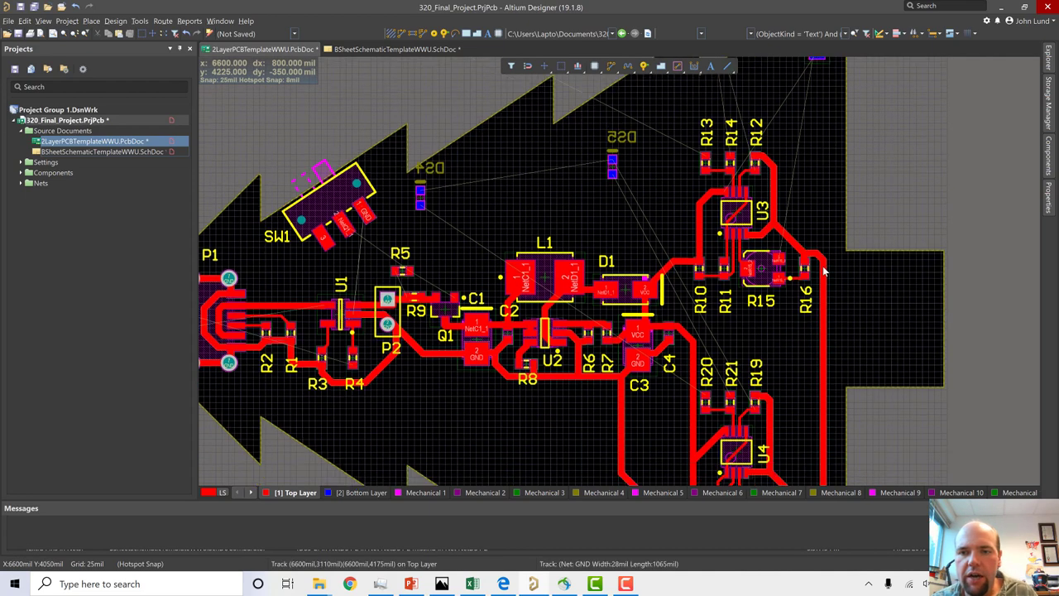
scroll(826, 273, "down", 7)
scroll(812, 302, "up", 14)
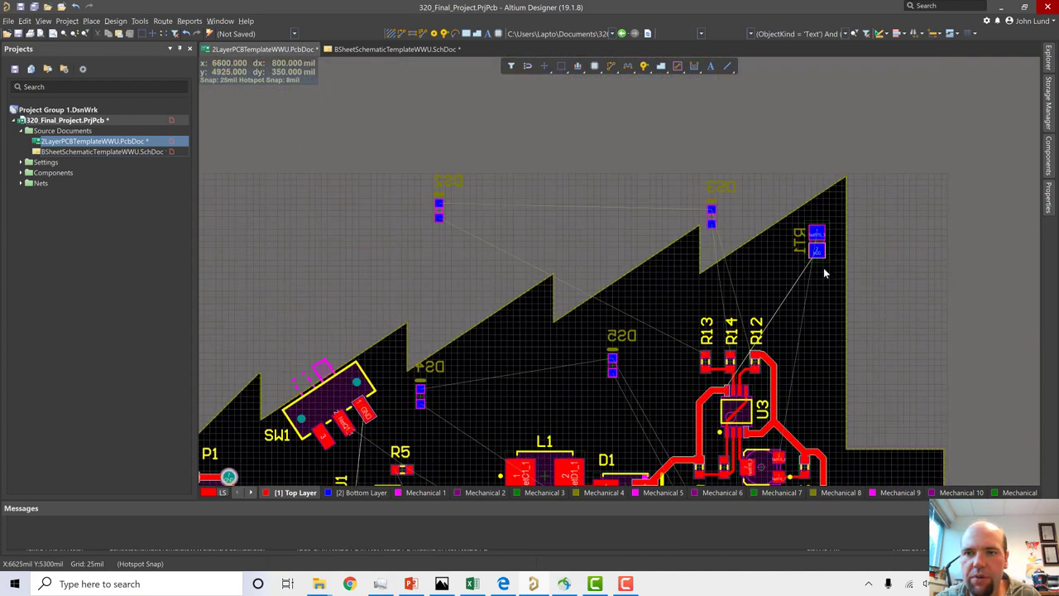
scroll(806, 217, "down", 15)
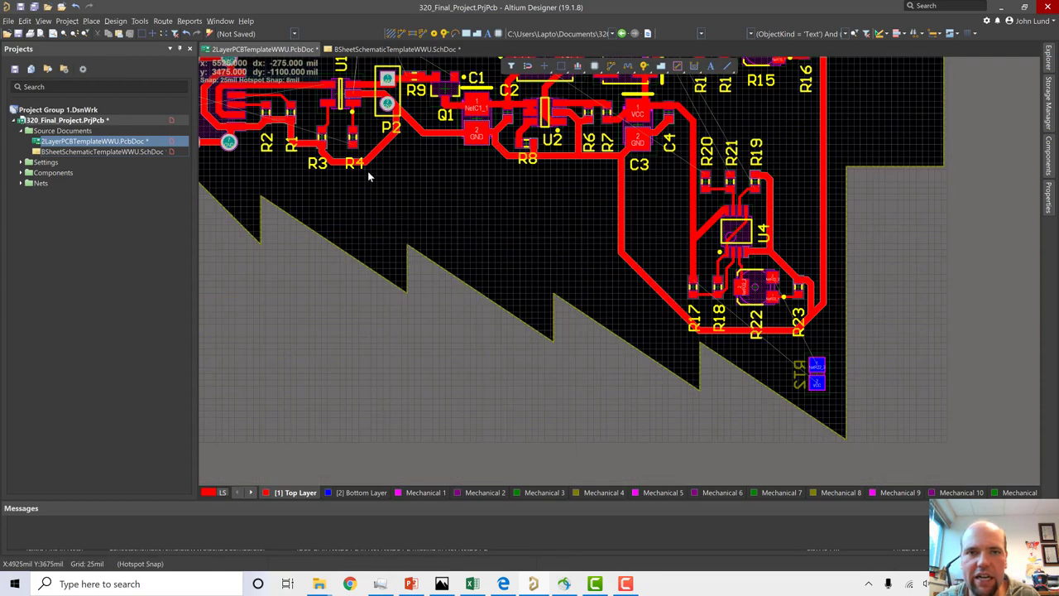
scroll(369, 168, "up", 4)
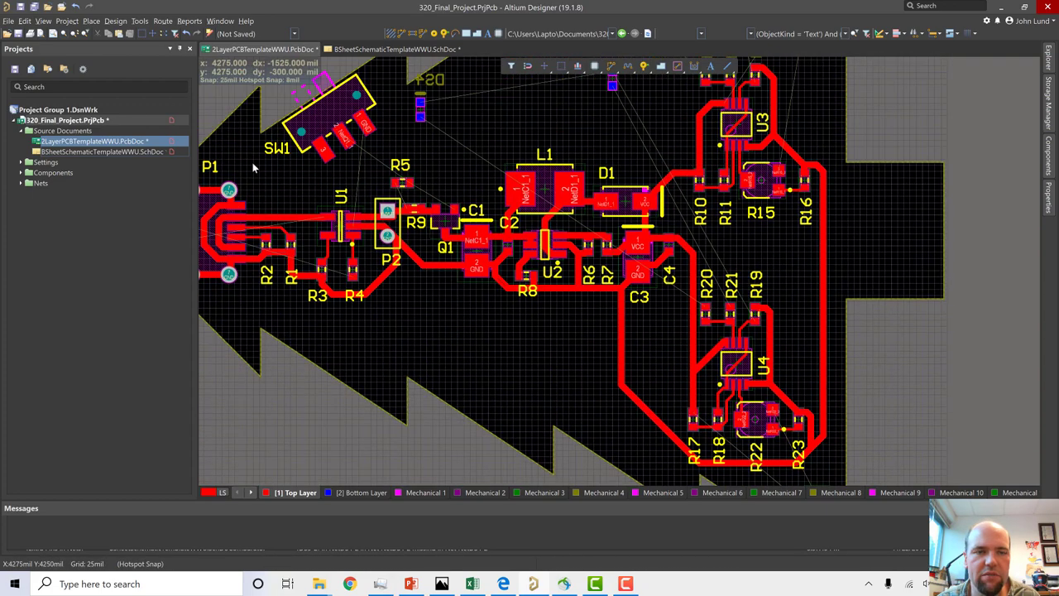
- Nudge the R5 designator text so it sits just above its resistor
left_click(401, 165)
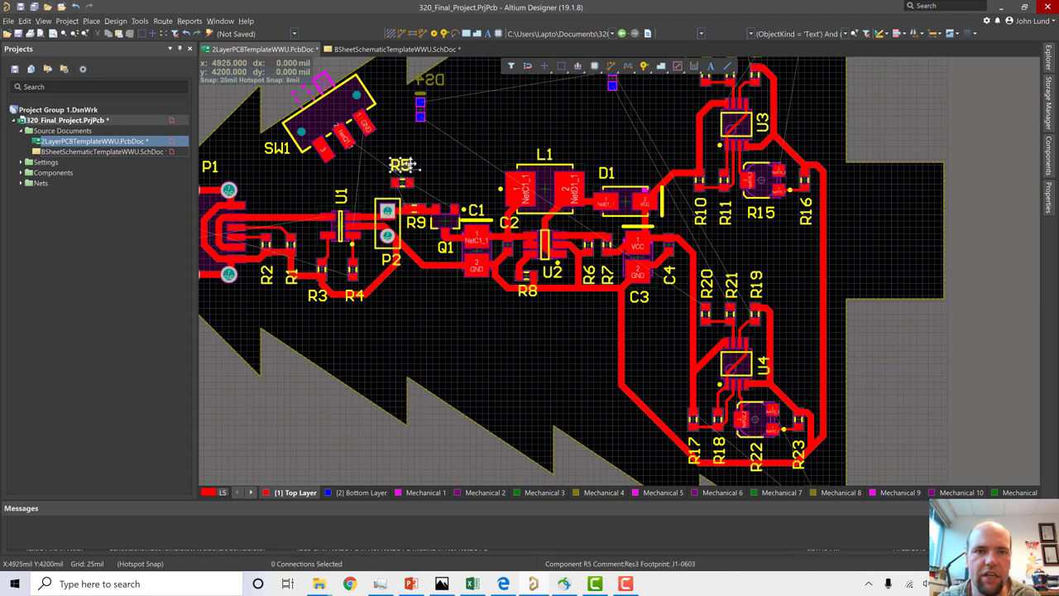
left_click_drag(400, 166, 394, 169)
scroll(314, 314, "down", 1)
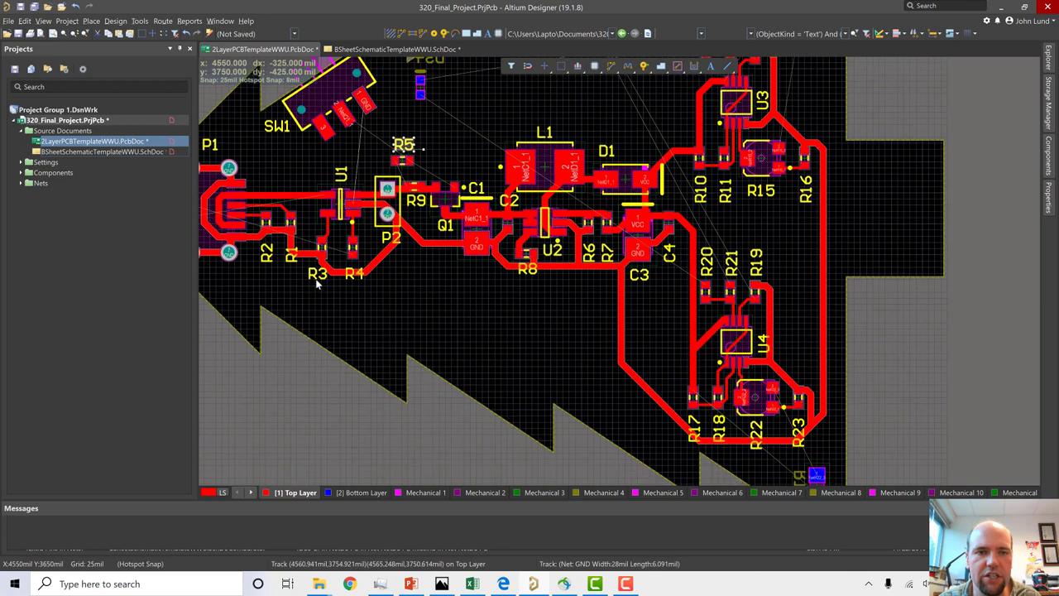
- Review the 2D layout between the lower board edge and the U3 and U4 op-amp circuits
scroll(315, 279, "down", 3)
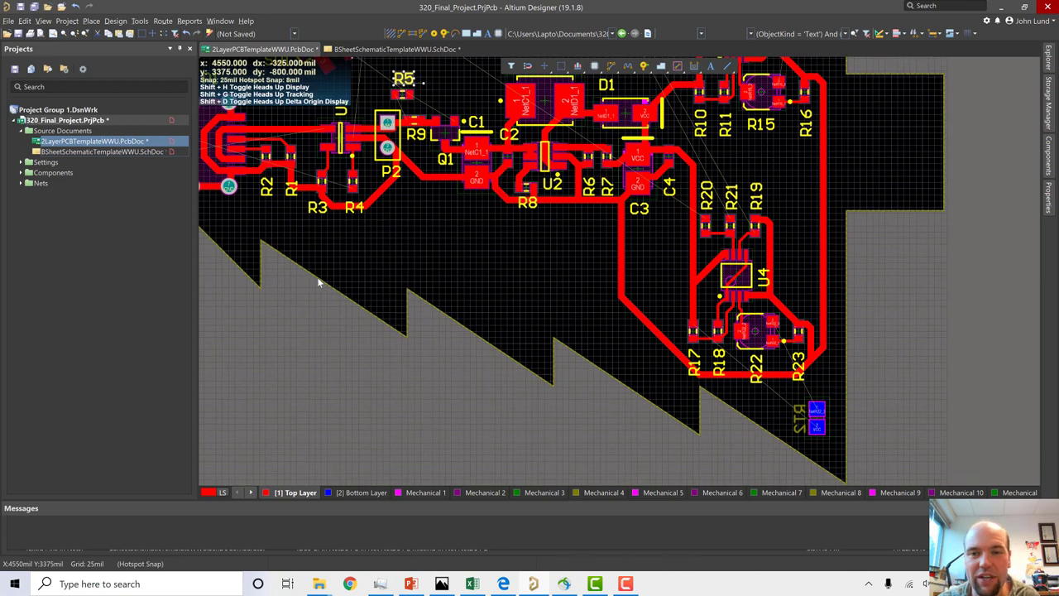
scroll(317, 283, "up", 3)
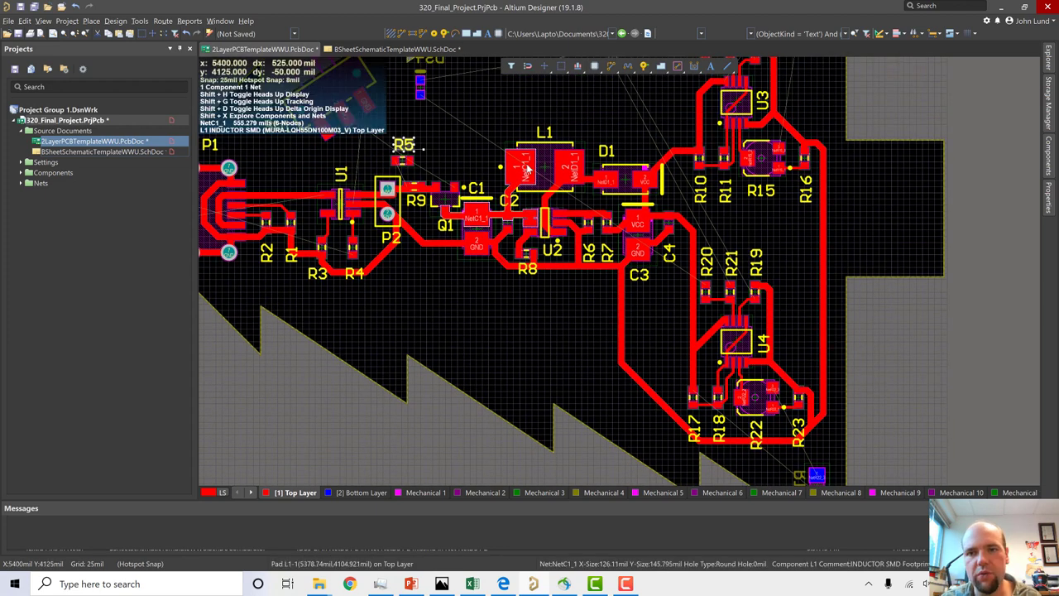
scroll(869, 289, "up", 6)
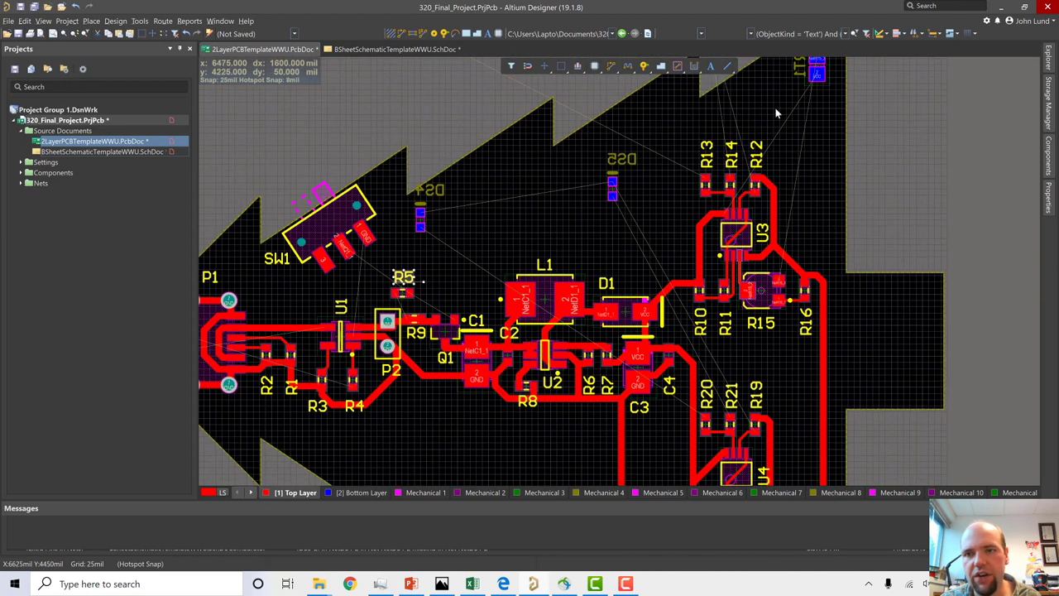
scroll(770, 186, "down", 5)
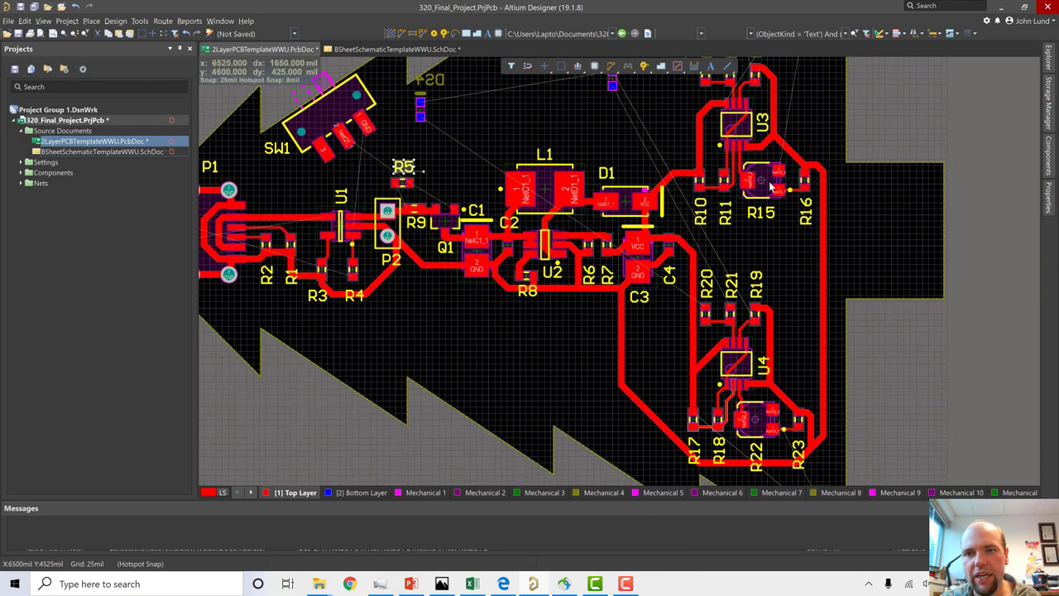
scroll(770, 186, "up", 3)
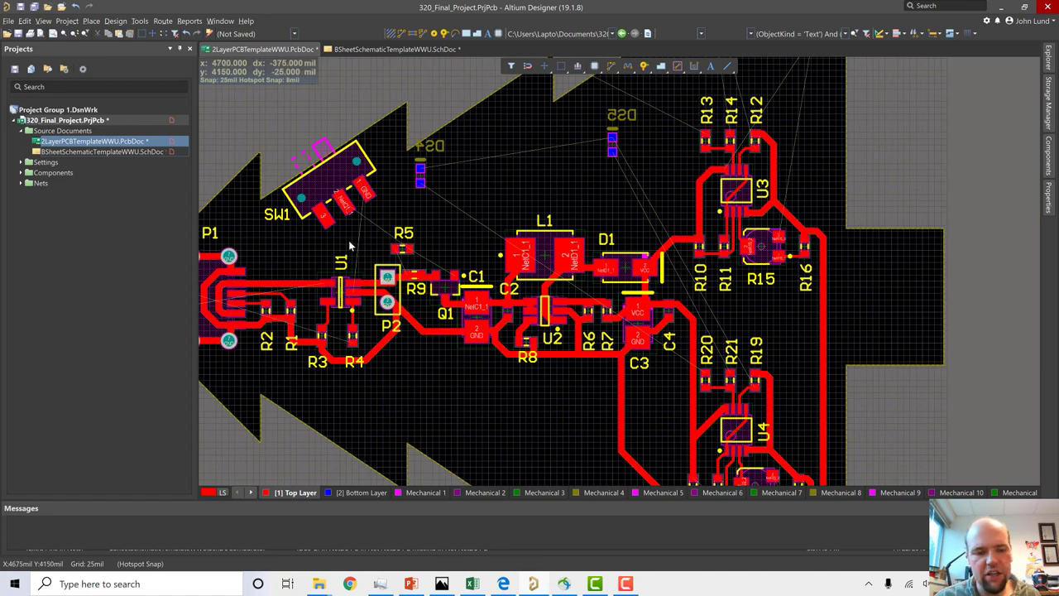
- Inspect the top side of the board in 3D, rotated to show P1, SW1 and the power circuit, and compare it with the 2D layout
key("3")
right_click_drag(349, 240, 480, 194, "shift")
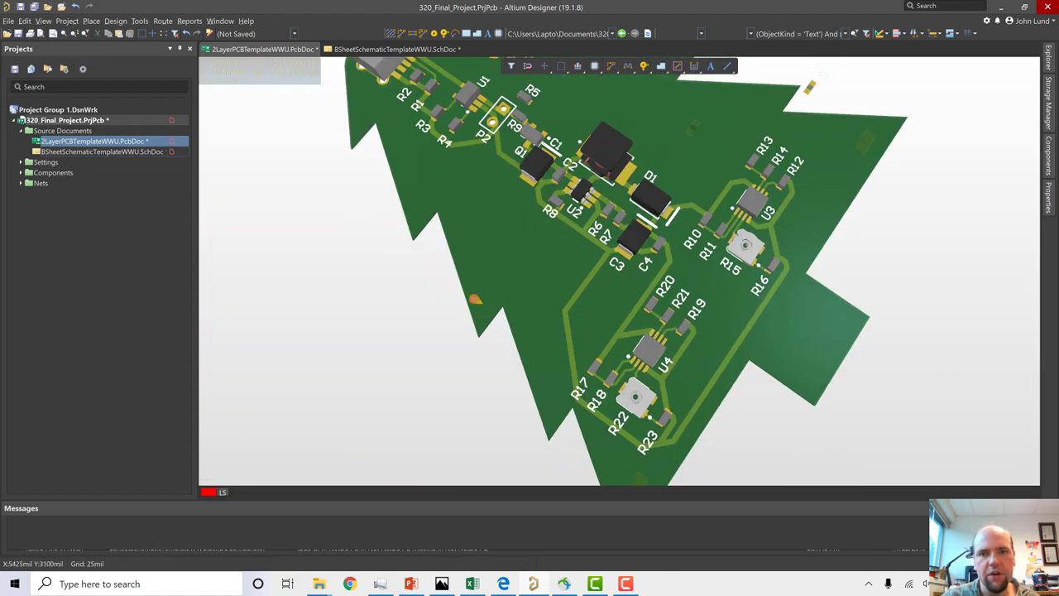
scroll(488, 310, "down", 5, "ctrl")
scroll(488, 311, "up", 6, "ctrl")
scroll(489, 310, "down", 1, "ctrl")
right_click_drag(472, 287, 490, 474, "shift")
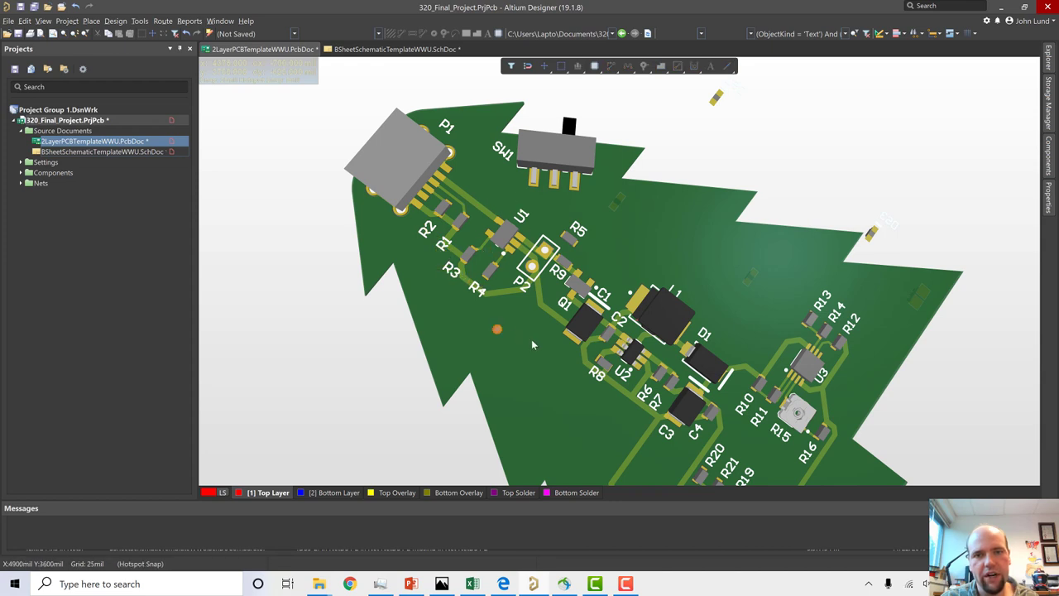
right_click_drag(547, 394, 524, 380)
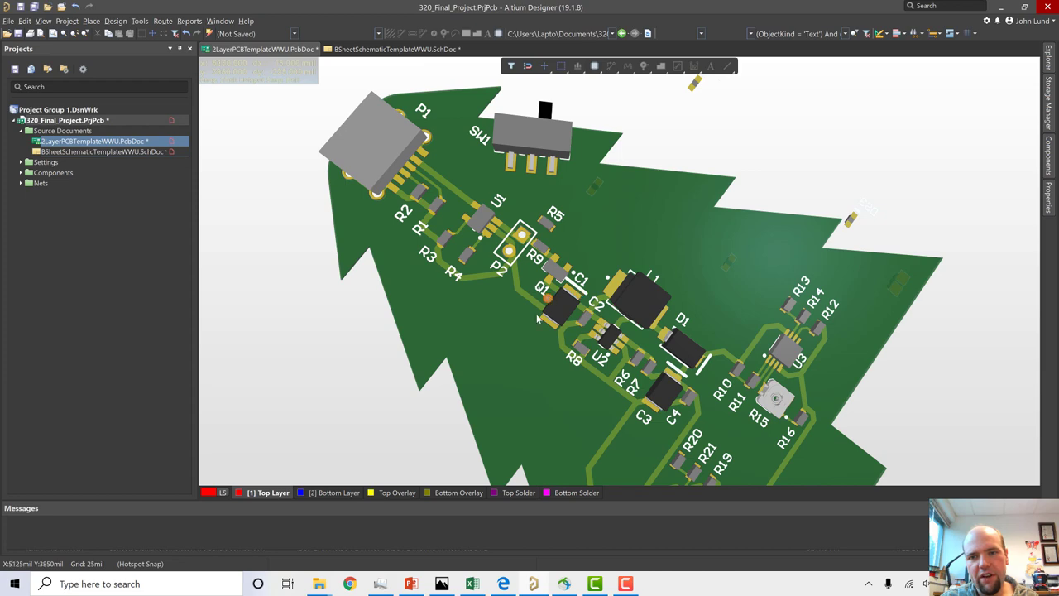
right_click_drag(520, 364, 520, 364)
key("2")
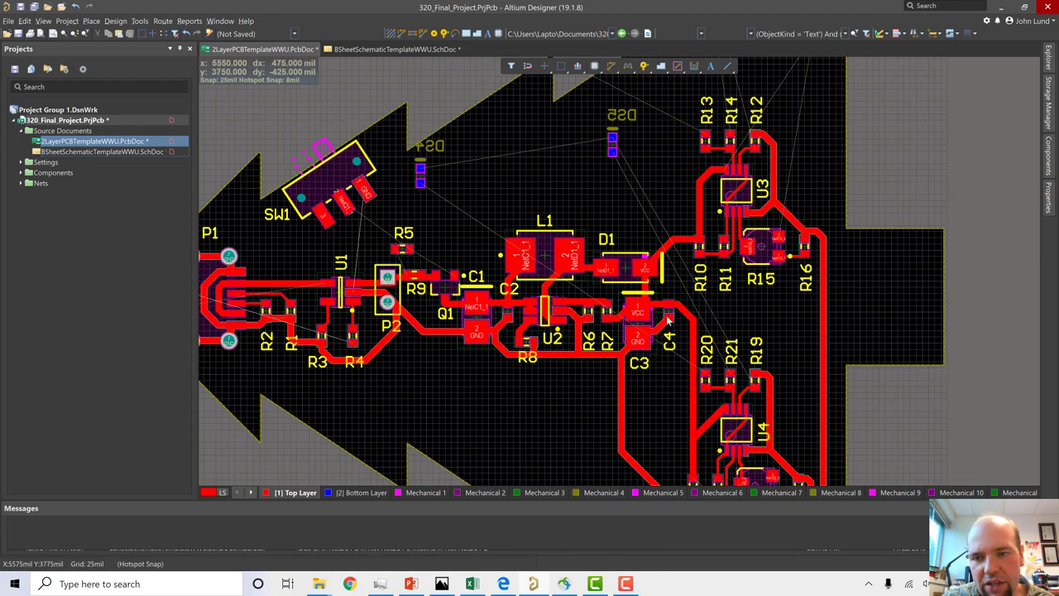
key("3")
right_click_drag(451, 339, 502, 310, "shift")
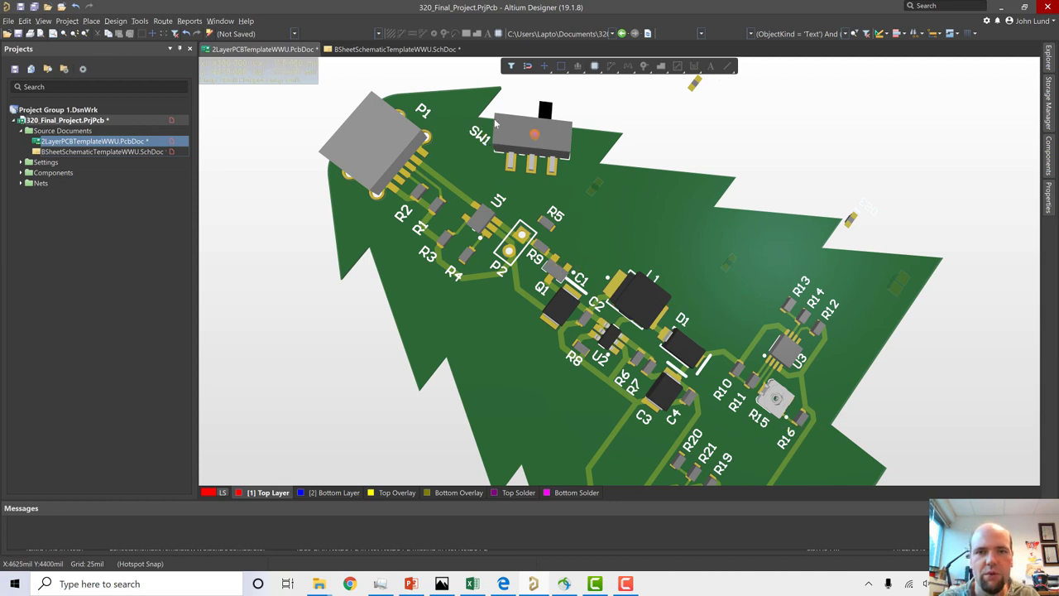
mouse_move(523, 129)
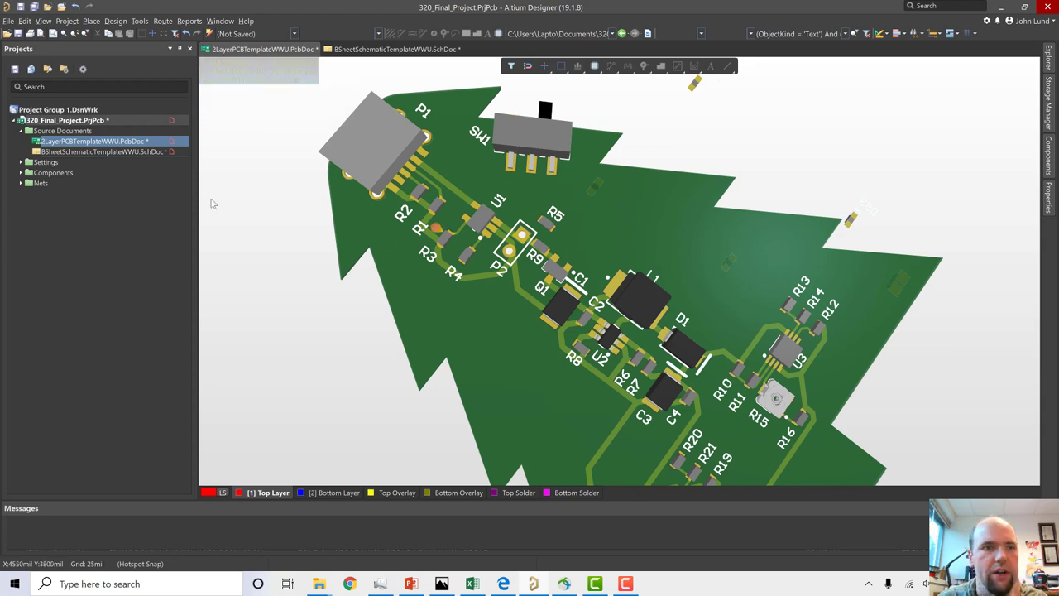
- Open the BSheetSchematicTemplateWWU schematic and look over the LM358 LED driver circuits
left_click(120, 152)
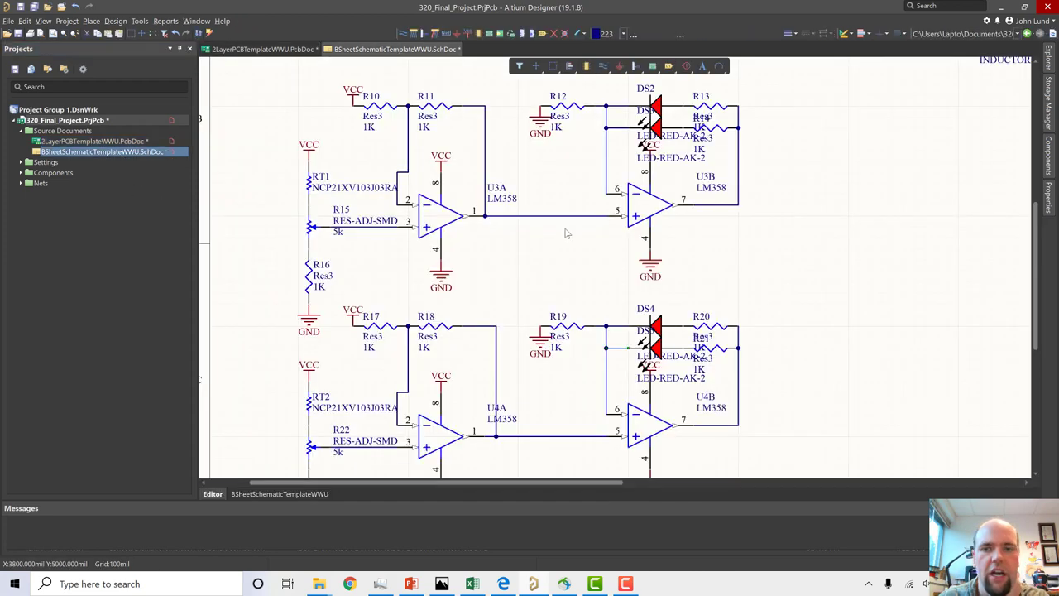
scroll(566, 325, "down", 1)
scroll(560, 325, "up", 1)
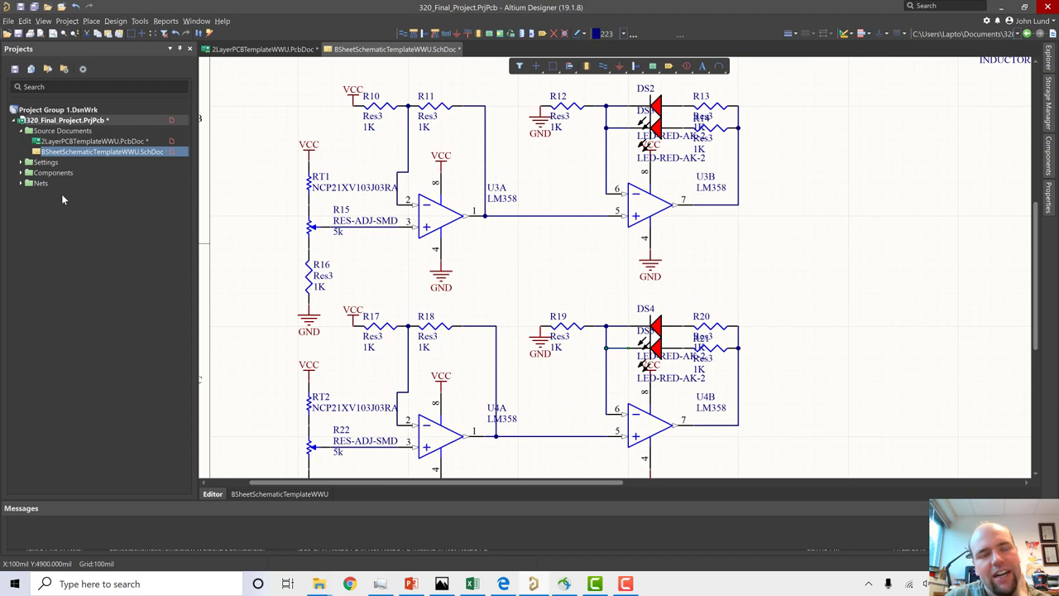
- Return to the 2LayerPCBTemplateWWU board and flip its 3D model to examine the LEDs and thermistors on the bottom side
double_click(74, 145)
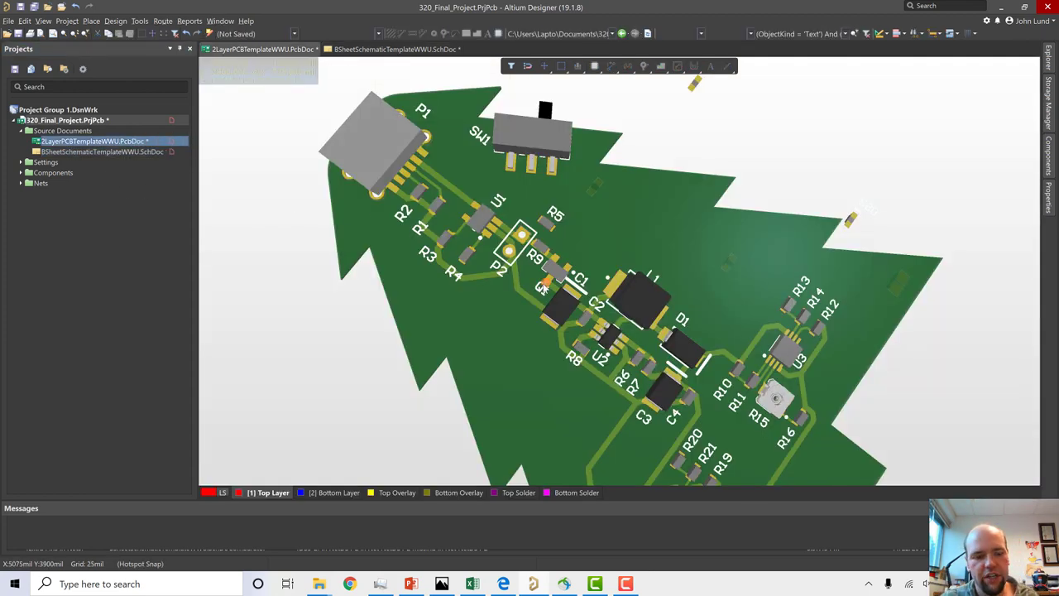
scroll(540, 289, "down", 4, "ctrl")
scroll(528, 336, "up", 3, "ctrl")
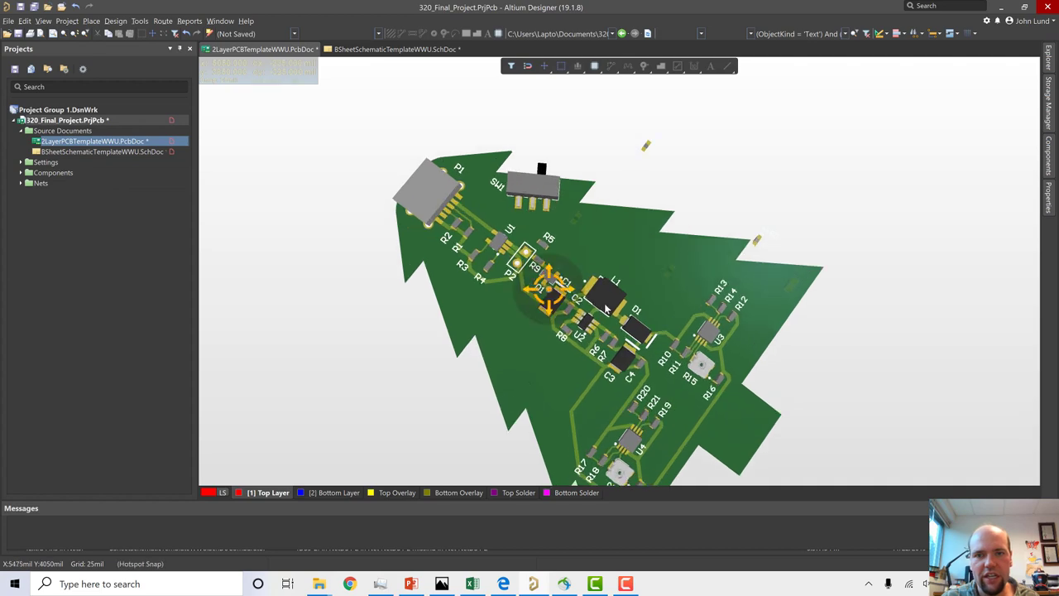
right_click_drag(529, 336, 377, 315, "shift")
right_click_drag(465, 213, 389, 369, "shift")
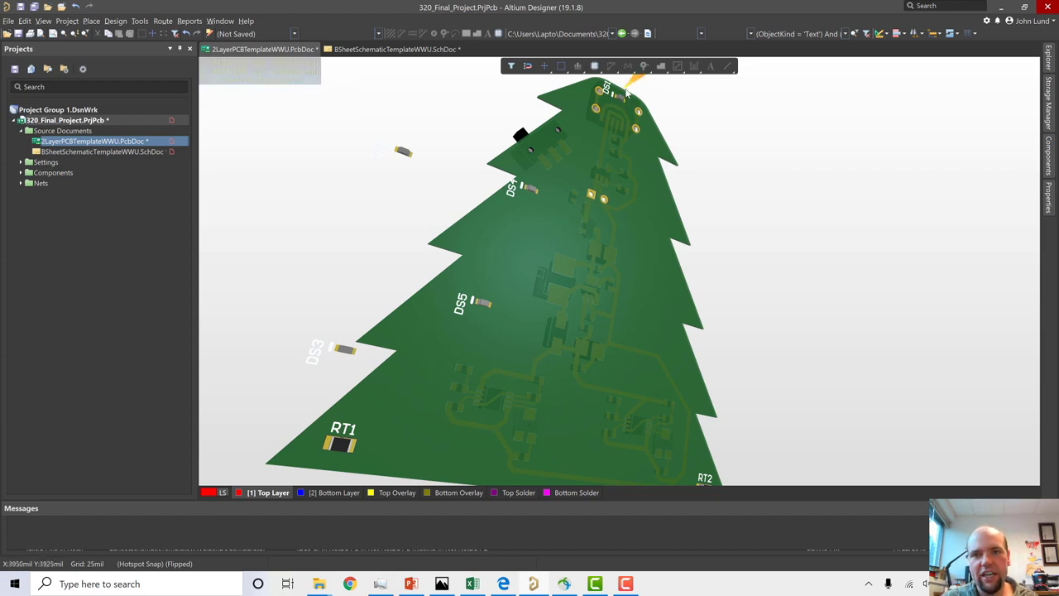
scroll(608, 120, "down", 2)
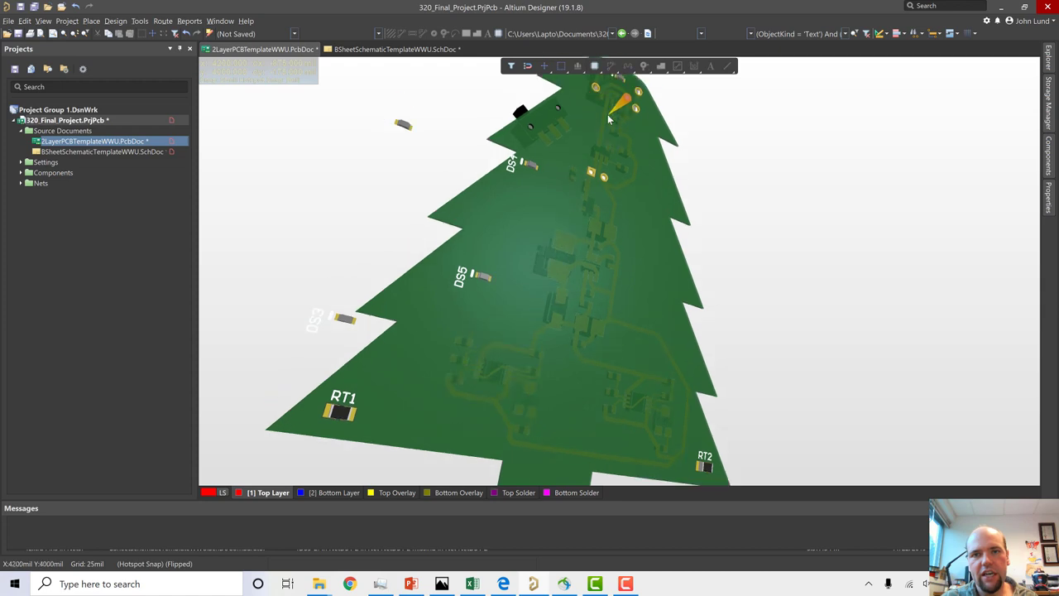
scroll(608, 120, "down", 3)
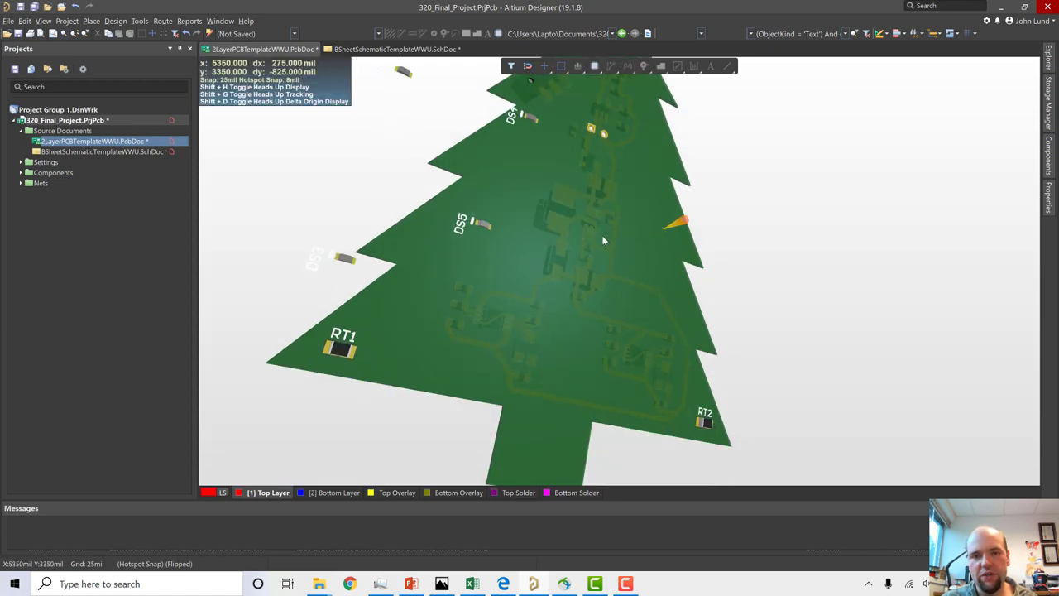
scroll(596, 235, "down", 3, "ctrl")
scroll(596, 235, "up", 3, "ctrl")
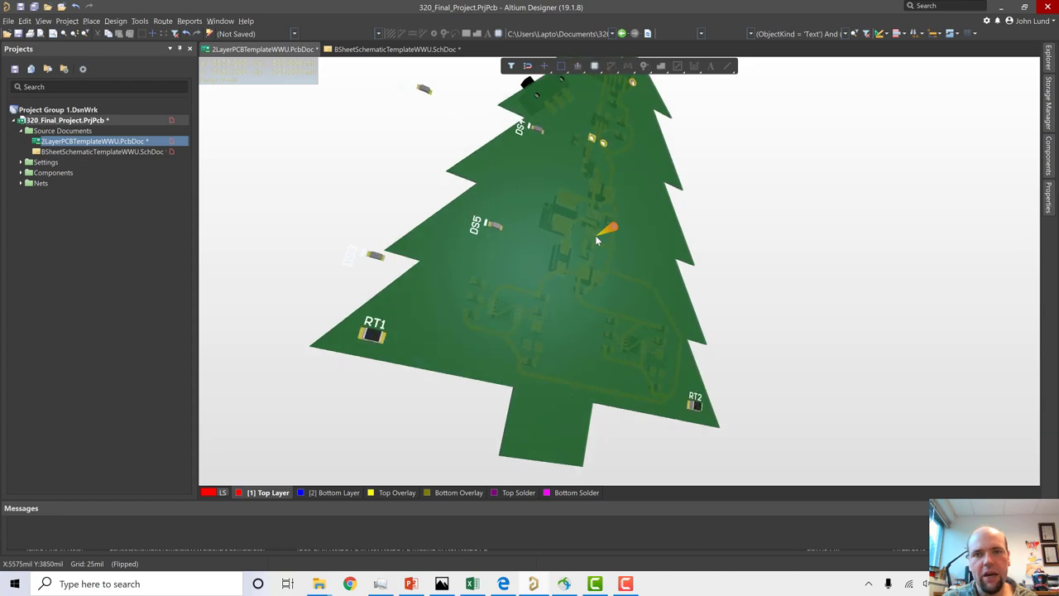
- Go back to the schematic and review the USB charger and boost regulator section together with both LM358 LED driver circuits
left_click(80, 152)
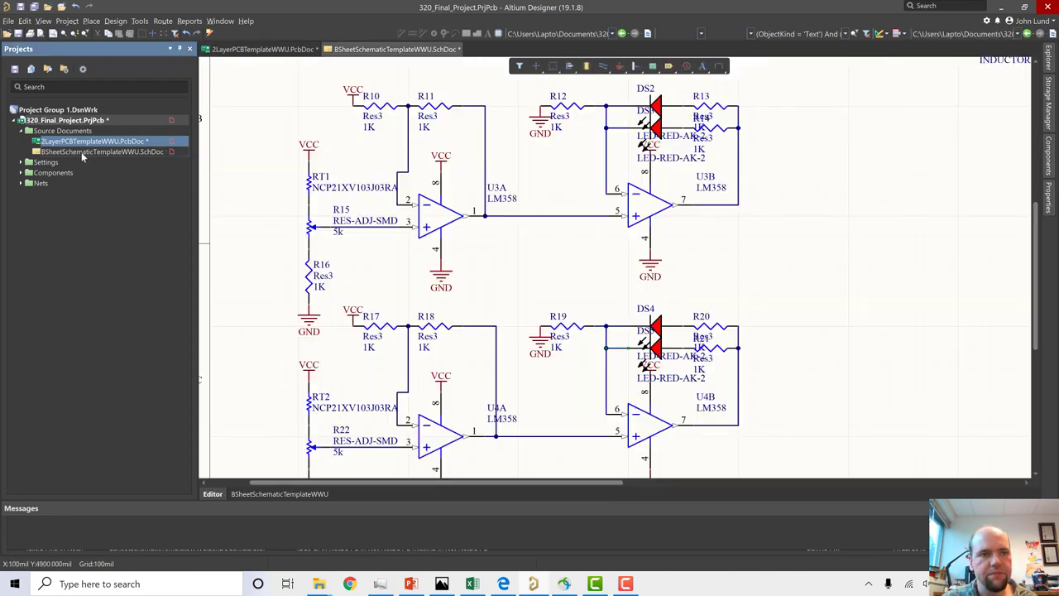
scroll(581, 277, "down", 2, "ctrl")
scroll(596, 265, "up", 1)
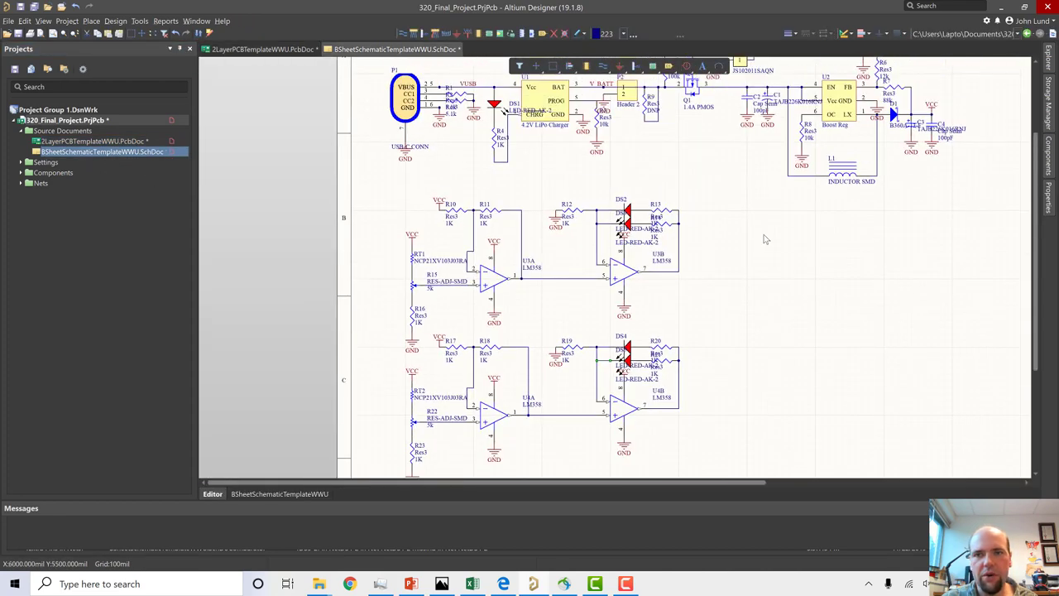
scroll(758, 236, "up", 1)
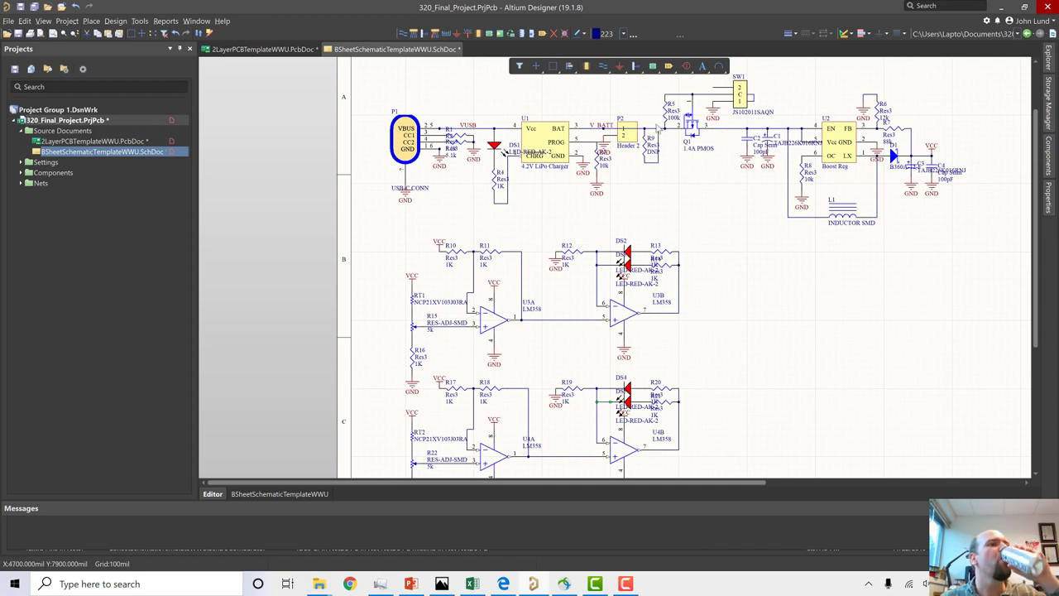
scroll(691, 223, "down", 2)
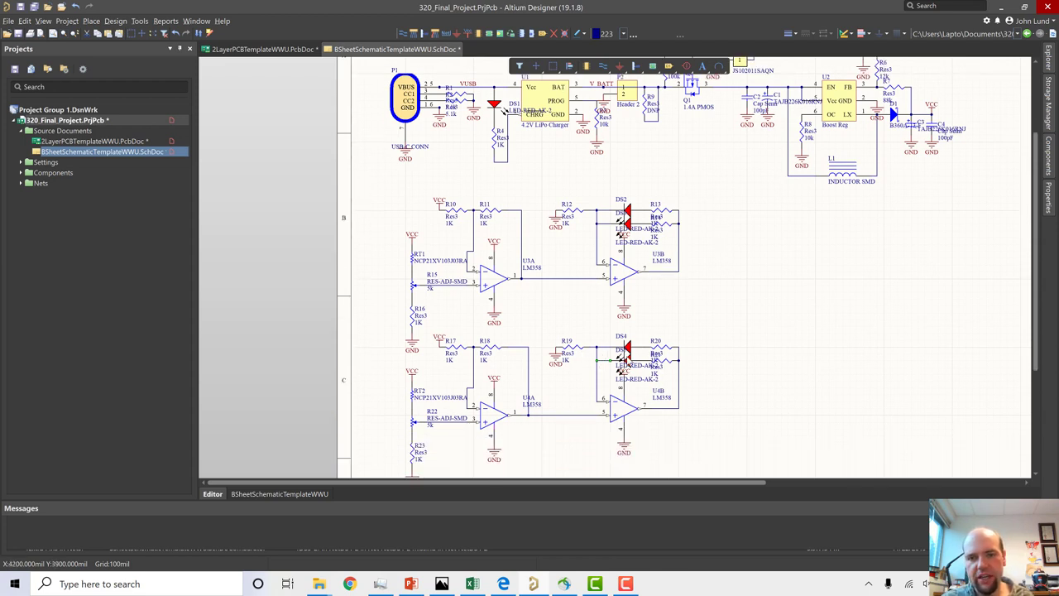
scroll(628, 360, "up", 2)
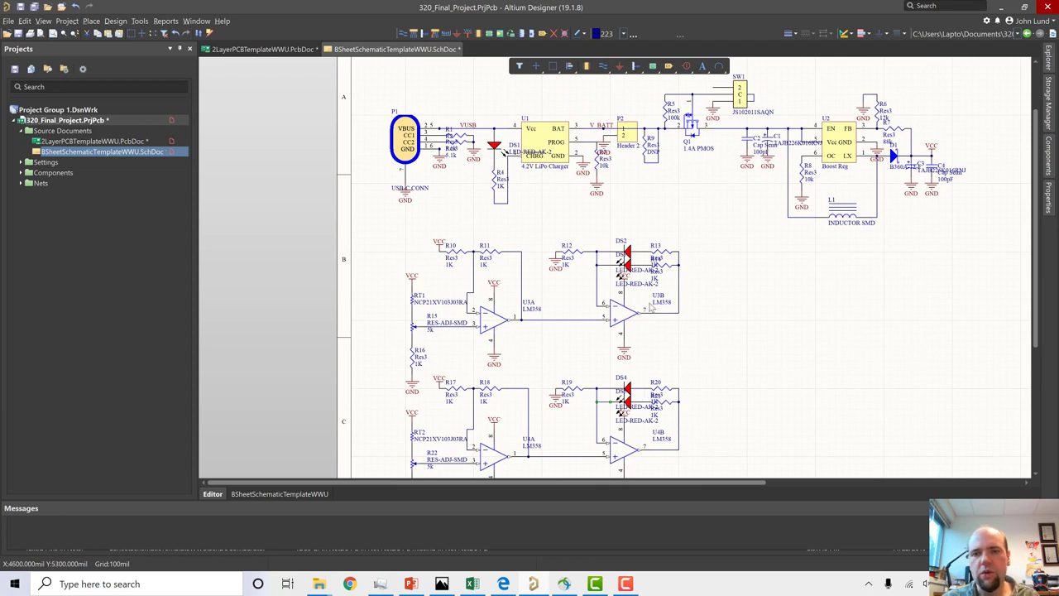
scroll(629, 277, "up", 1)
scroll(653, 226, "up", 1)
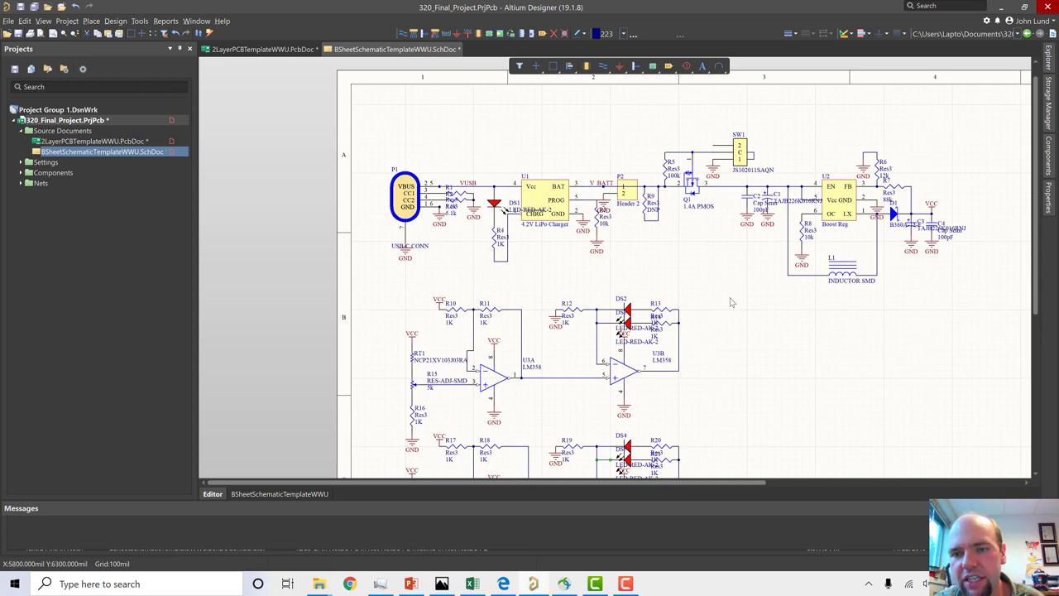
scroll(731, 294, "down", 1)
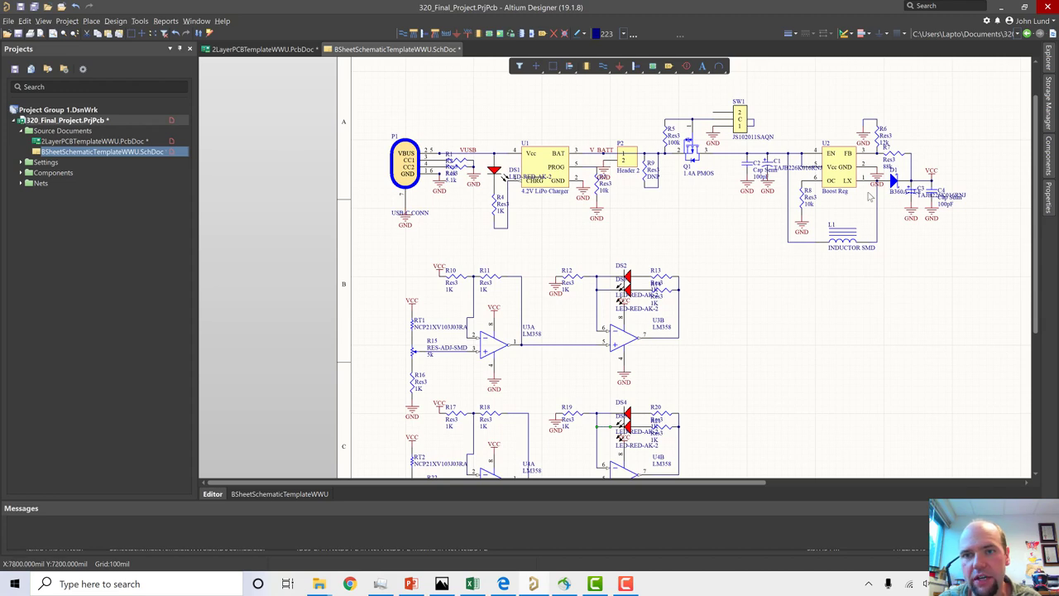
right_click_drag(836, 322, 728, 238)
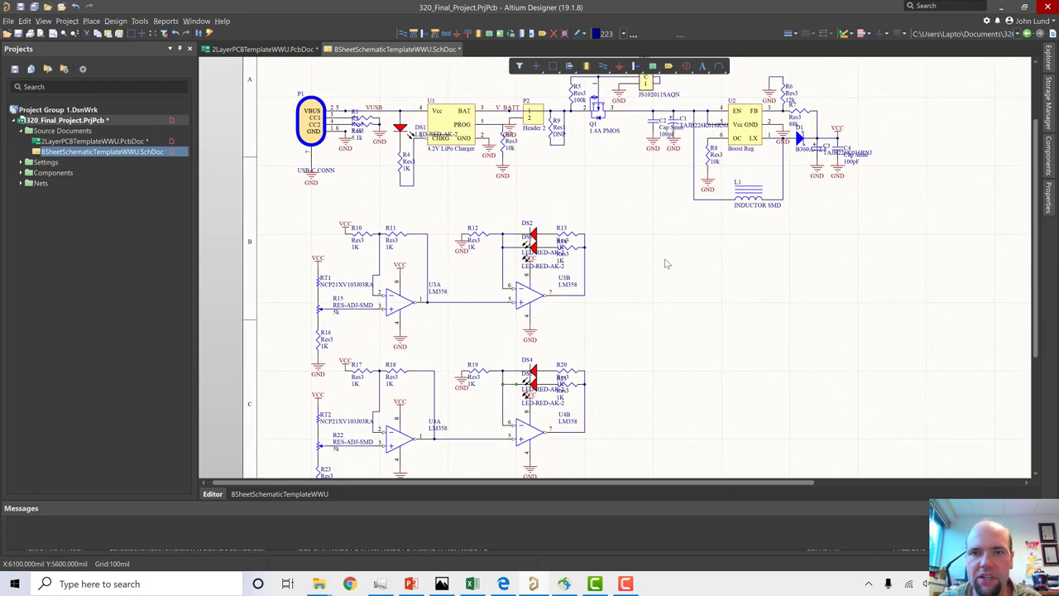
- Place a VCC power port in the empty area beside the upper LM358 LED driver circuit
right_click_drag(723, 326, 725, 340)
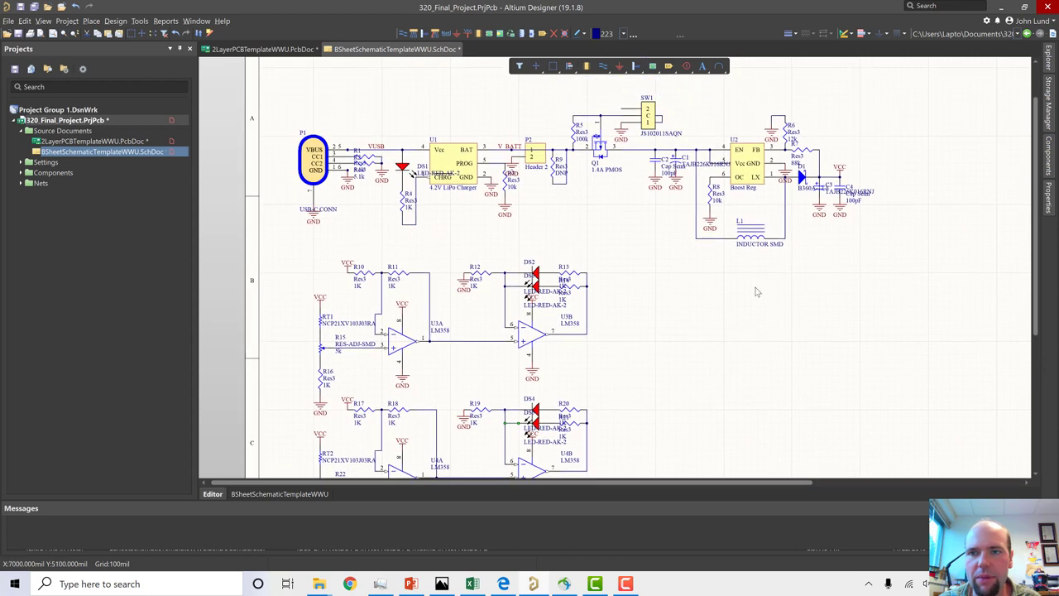
left_click(468, 33)
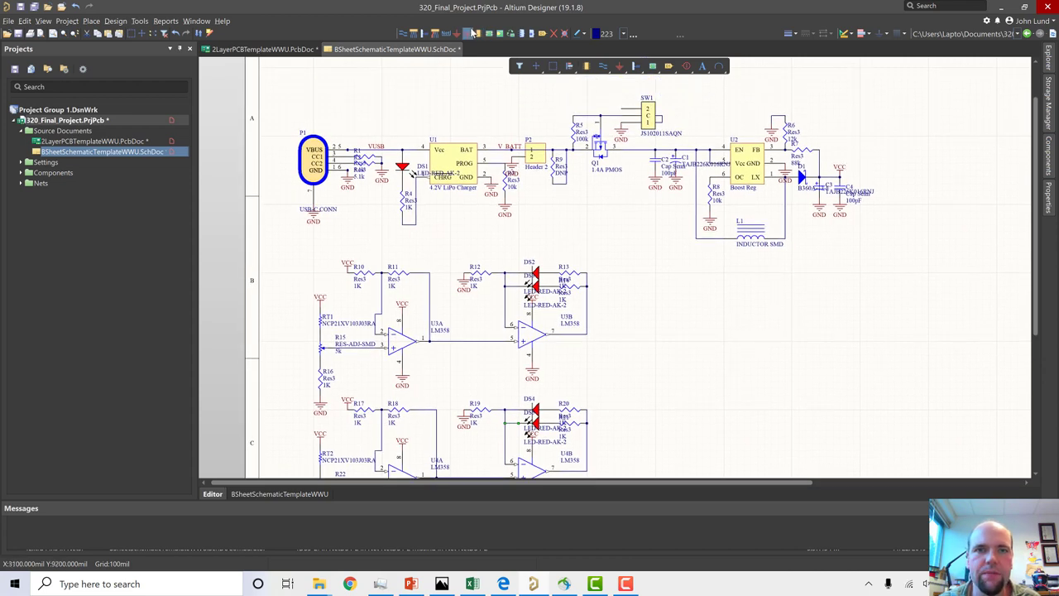
scroll(695, 323, "up", 1)
left_click(654, 299)
key("Escape")
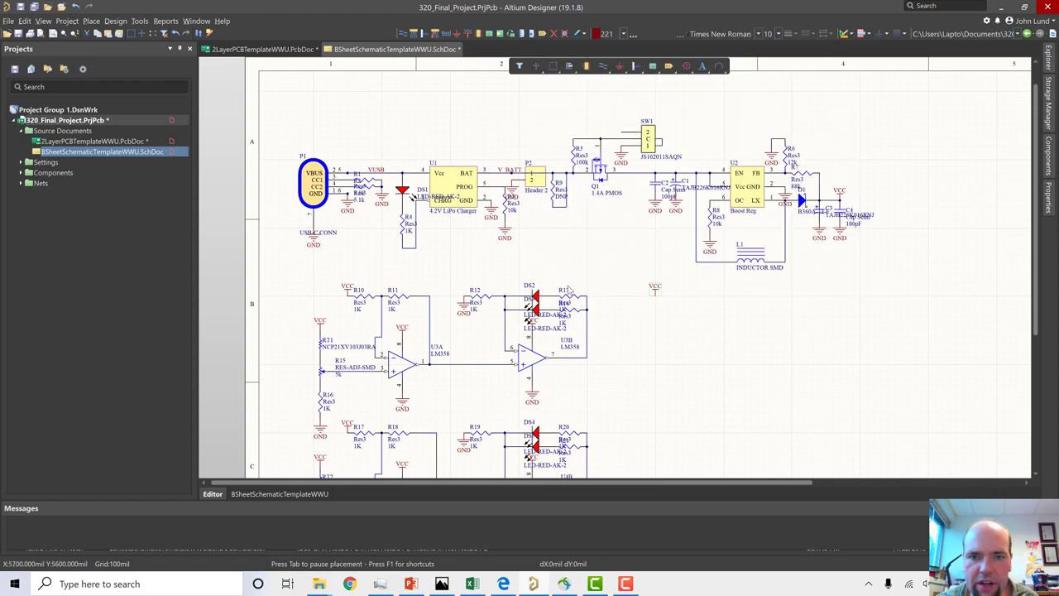
- Copy the DS5 LED-RED-AK-2 LED from the lower driver circuit four times into the empty area below the new VCC port
scroll(584, 356, "down", 1)
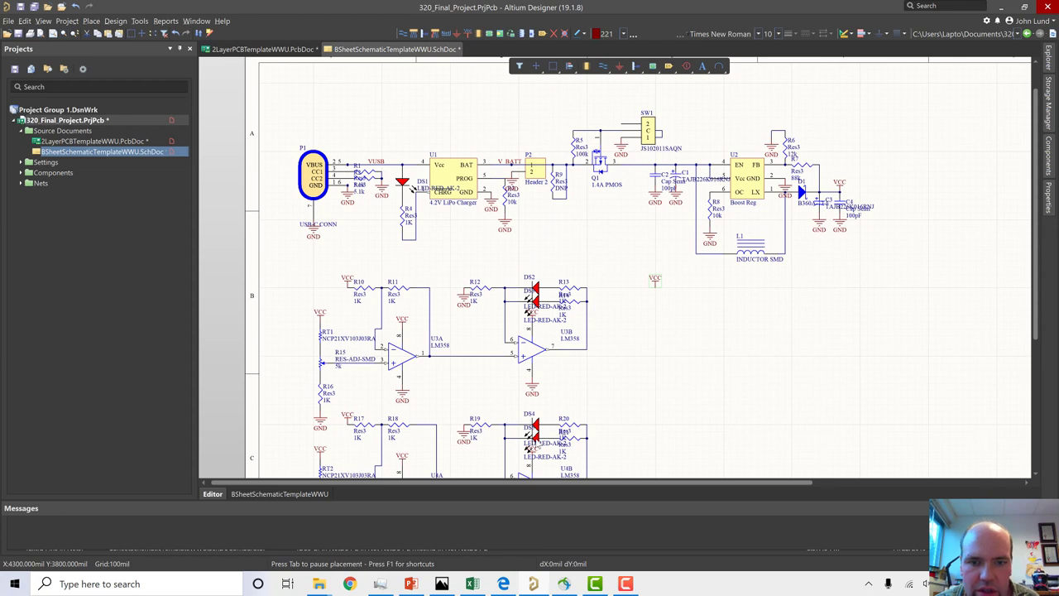
left_click_drag(552, 439, 672, 332, "shift")
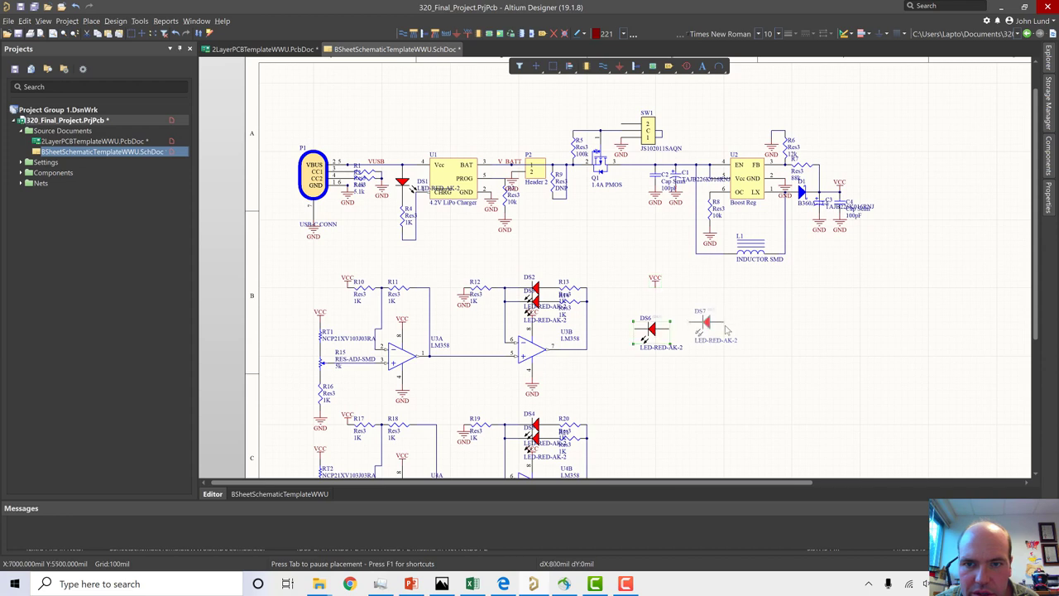
left_click(707, 327)
left_click(765, 331)
left_click(800, 330)
key("Escape")
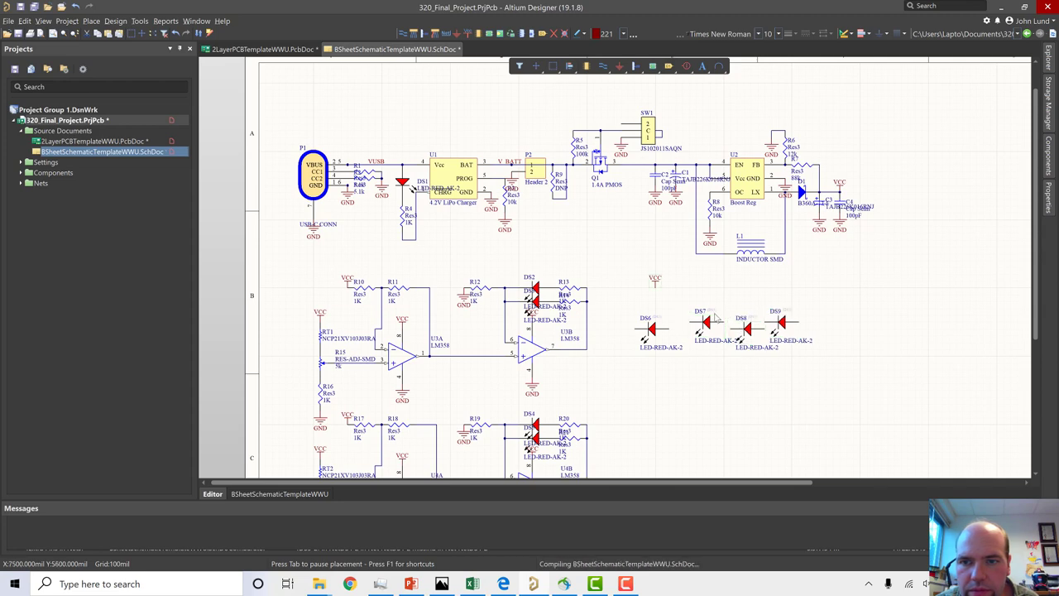
- Examine how the LEDs and resistors are wired in the two LM358 driver circuits next to the copied LEDs
scroll(718, 317, "up", 2, "ctrl")
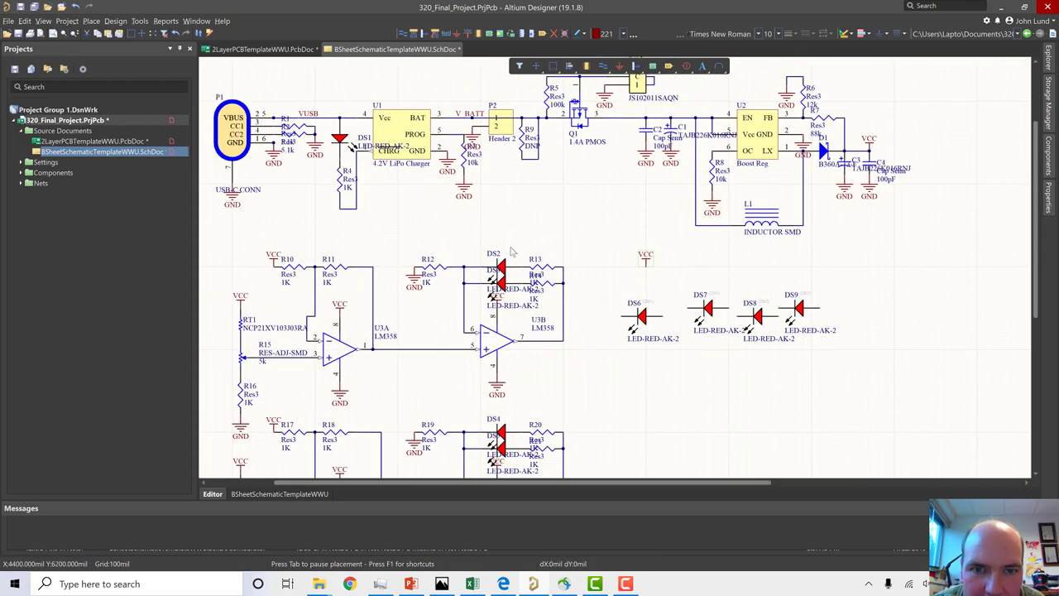
scroll(512, 252, "down", 1)
scroll(505, 257, "up", 1, "ctrl")
scroll(497, 298, "down", 3)
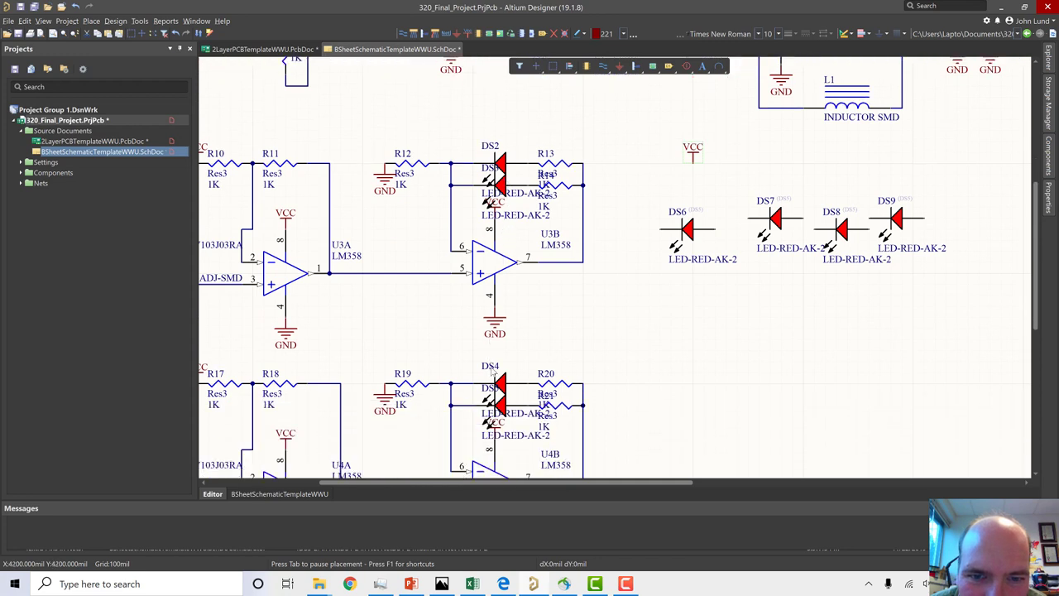
scroll(491, 372, "down", 1)
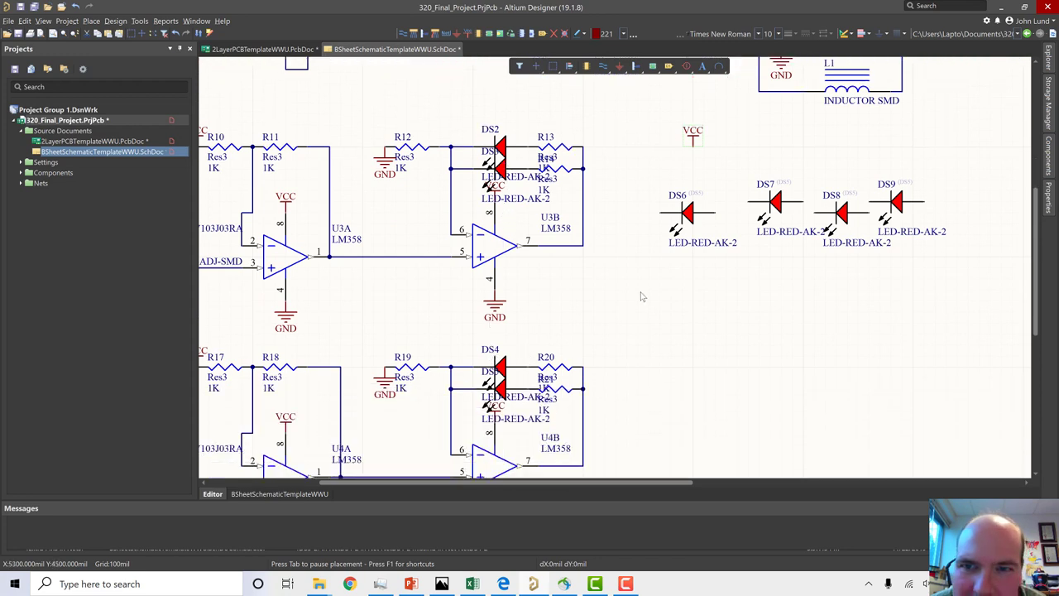
scroll(701, 221, "down", 1)
scroll(693, 218, "down", 1, "ctrl")
scroll(688, 215, "up", 2)
scroll(687, 228, "up", 1, "ctrl")
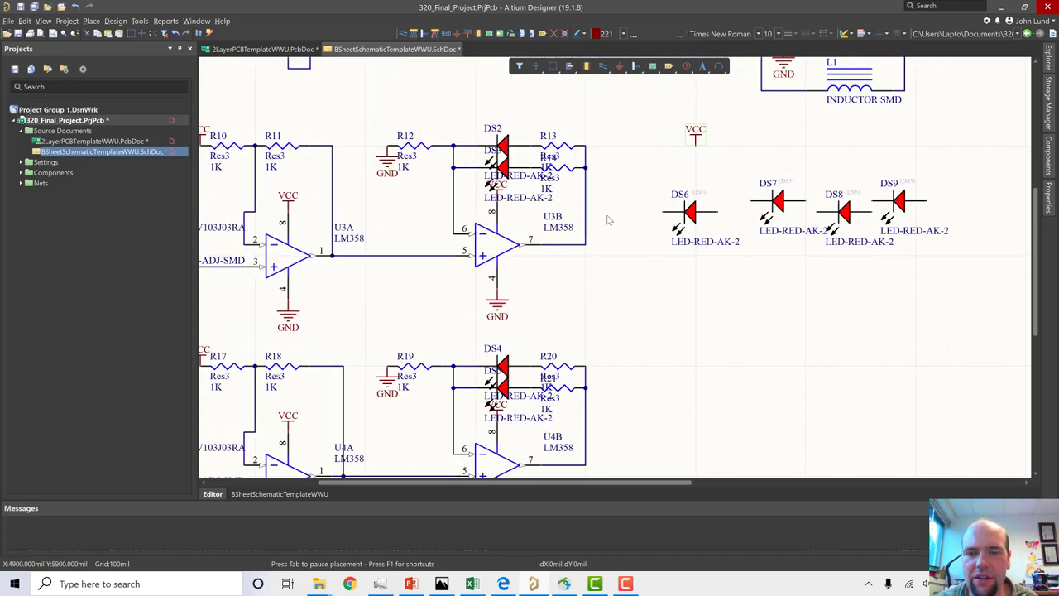
- Rotate DS6 and DS7 to point downward and stack them in series directly below the new VCC port
left_click_drag(691, 217, 701, 149)
key("space")
left_click_drag(739, 205, 700, 265)
key("space")
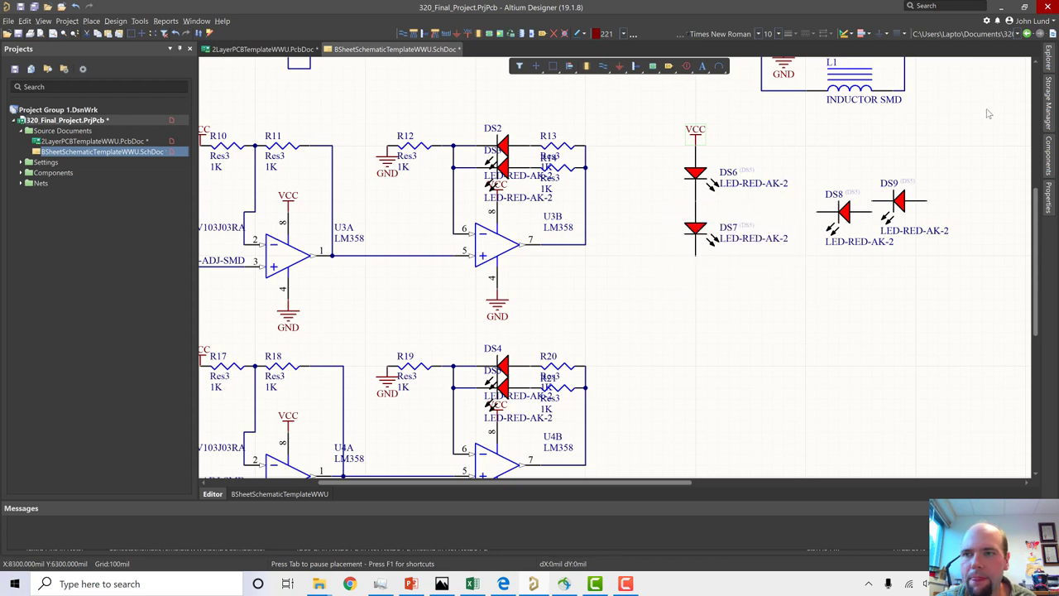
- Place two vertical 1K Res3 resistors from Miscellaneous Devices.IntLib, one directly below DS7 and one in the free space beside it
left_click(1051, 64)
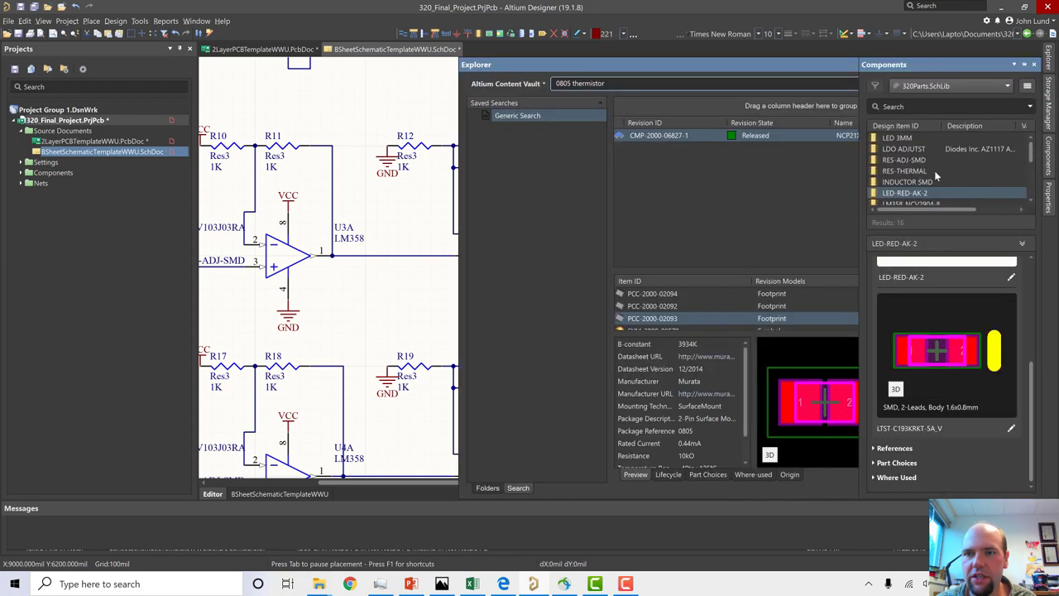
left_click(932, 88)
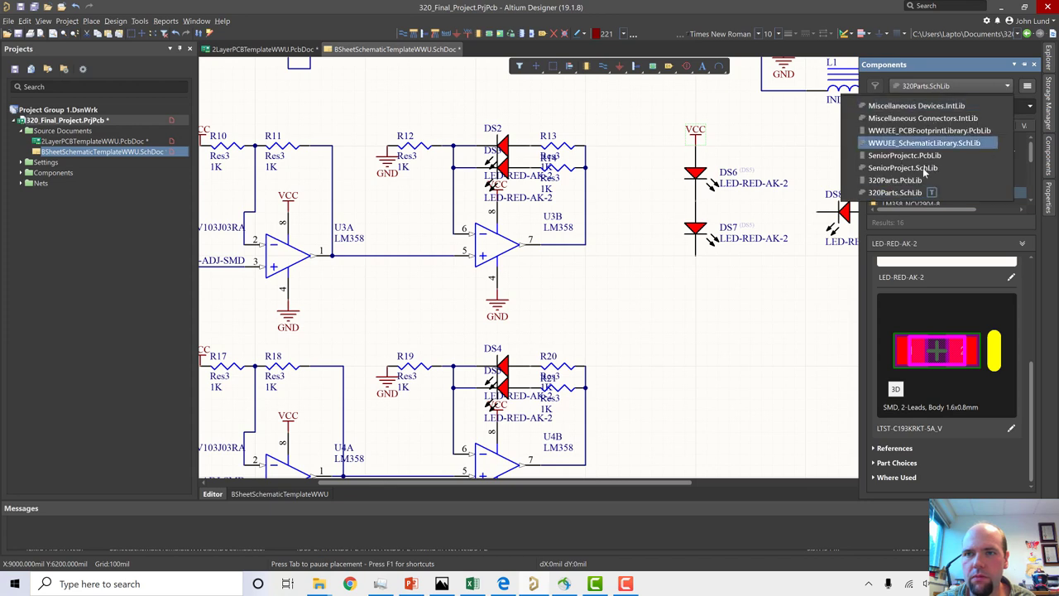
left_click(916, 106)
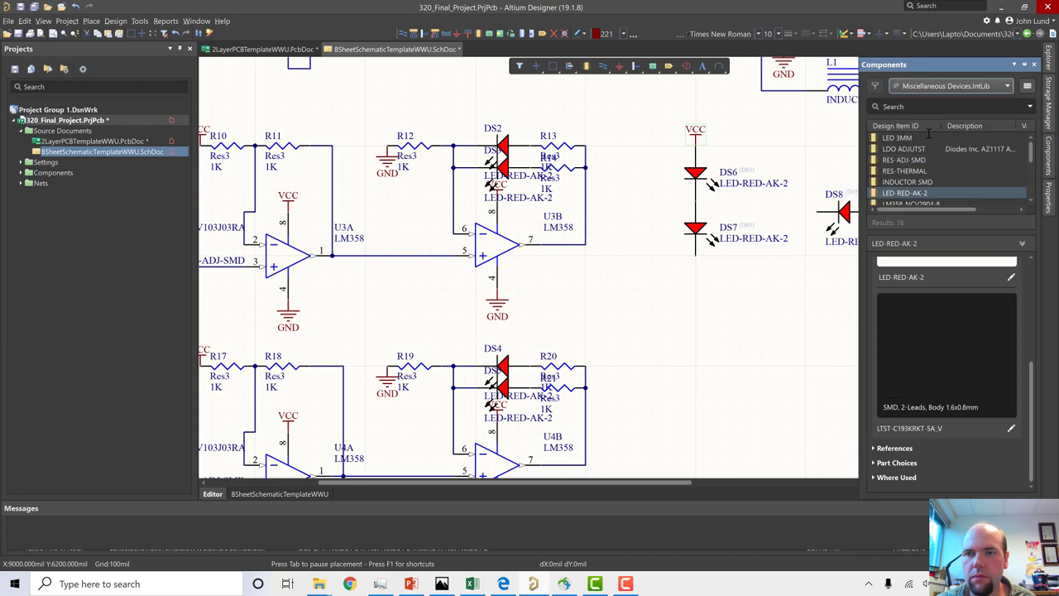
scroll(922, 161, "down", 10)
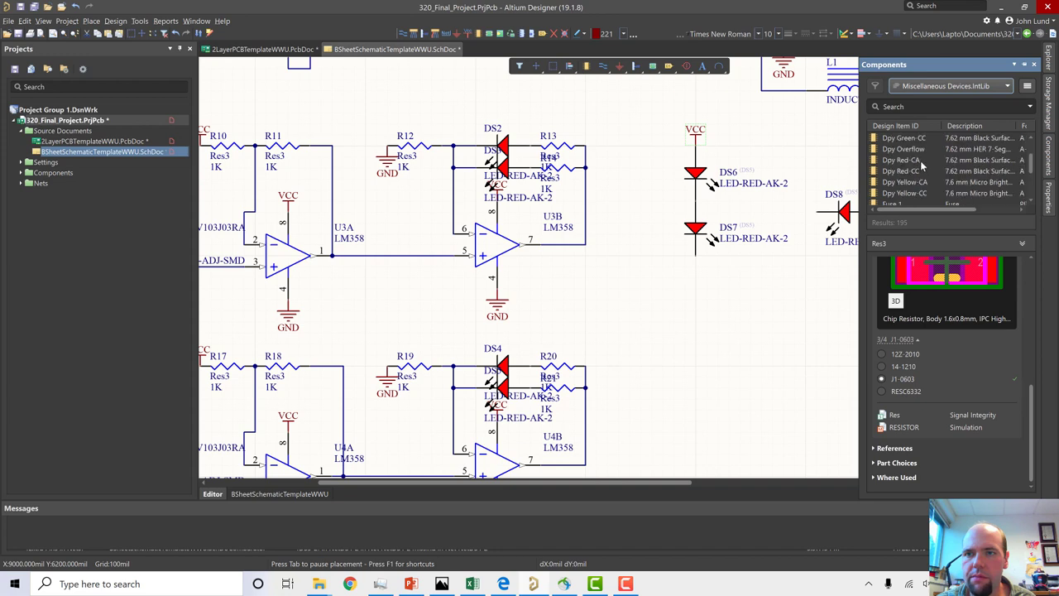
scroll(920, 161, "down", 5)
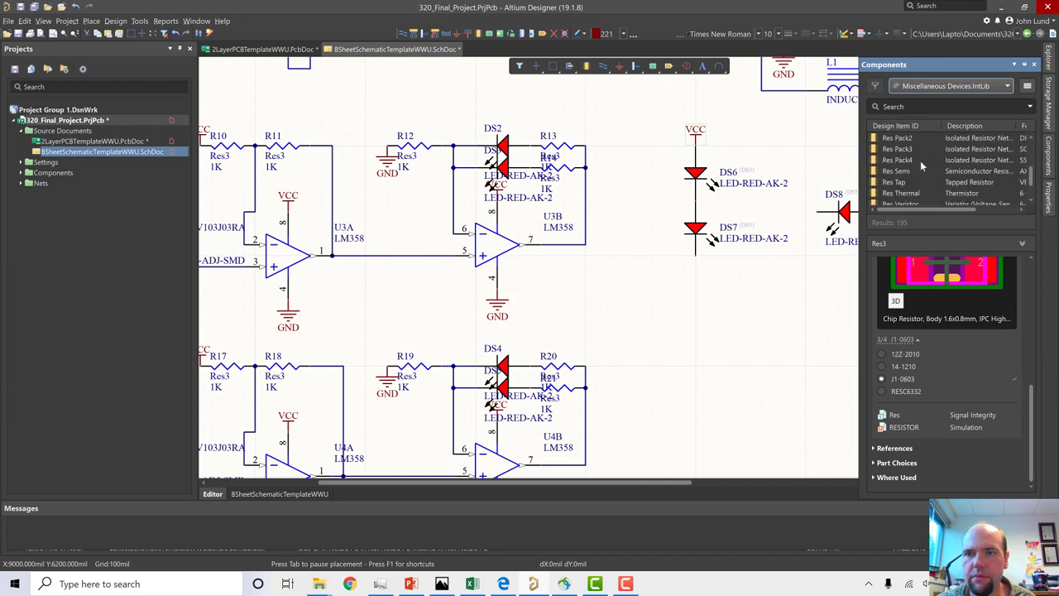
scroll(912, 158, "up", 3)
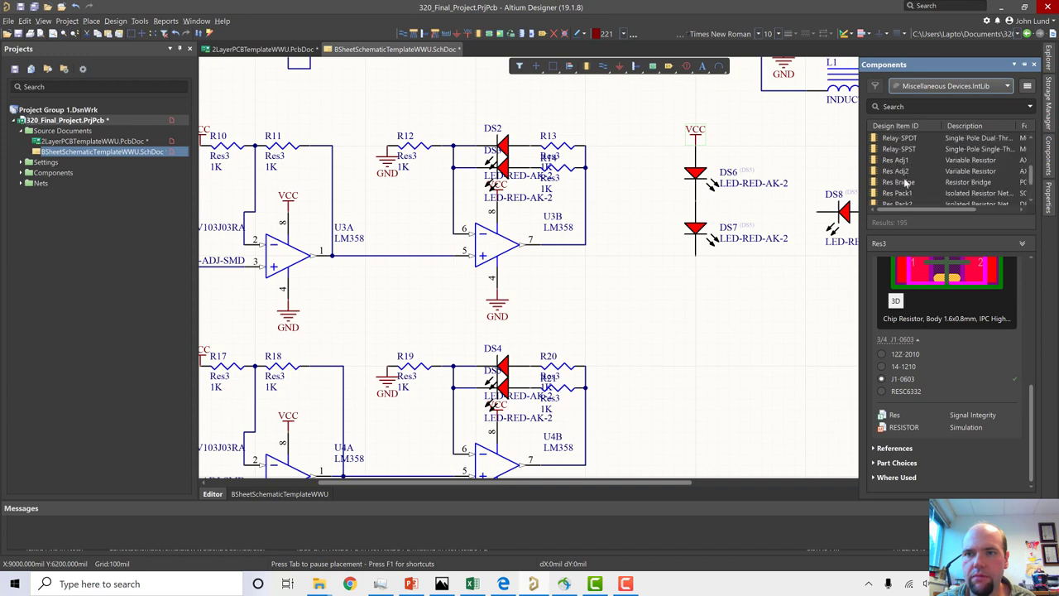
scroll(906, 183, "down", 3)
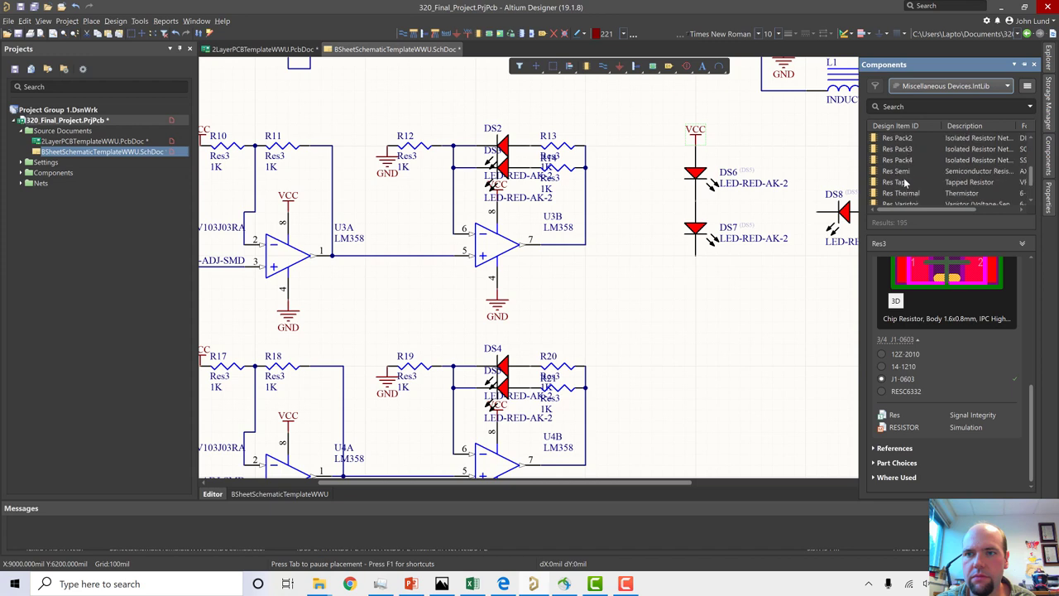
scroll(906, 170, "down", 2)
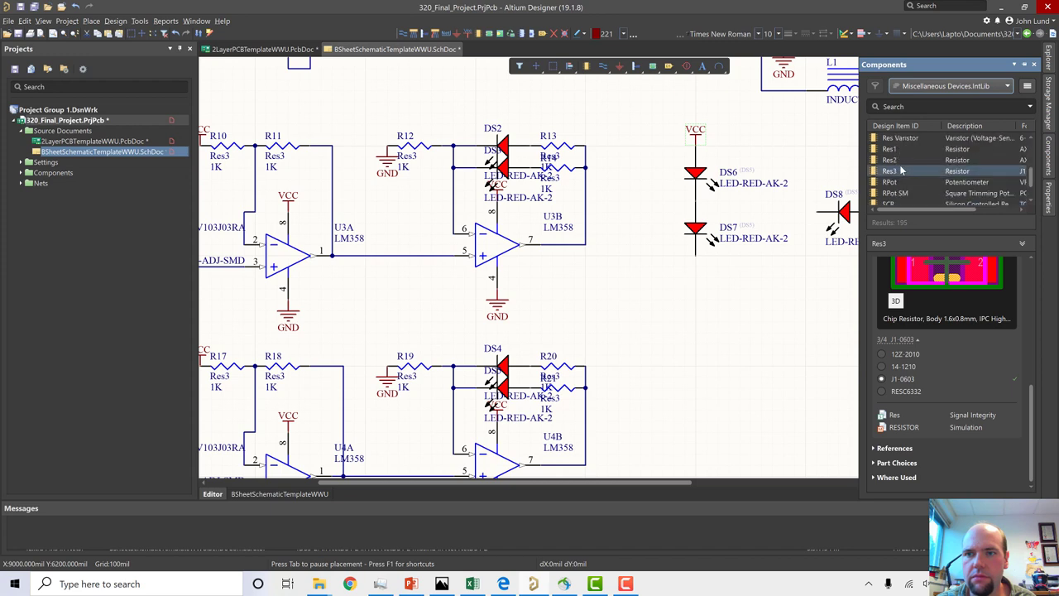
double_click(896, 171)
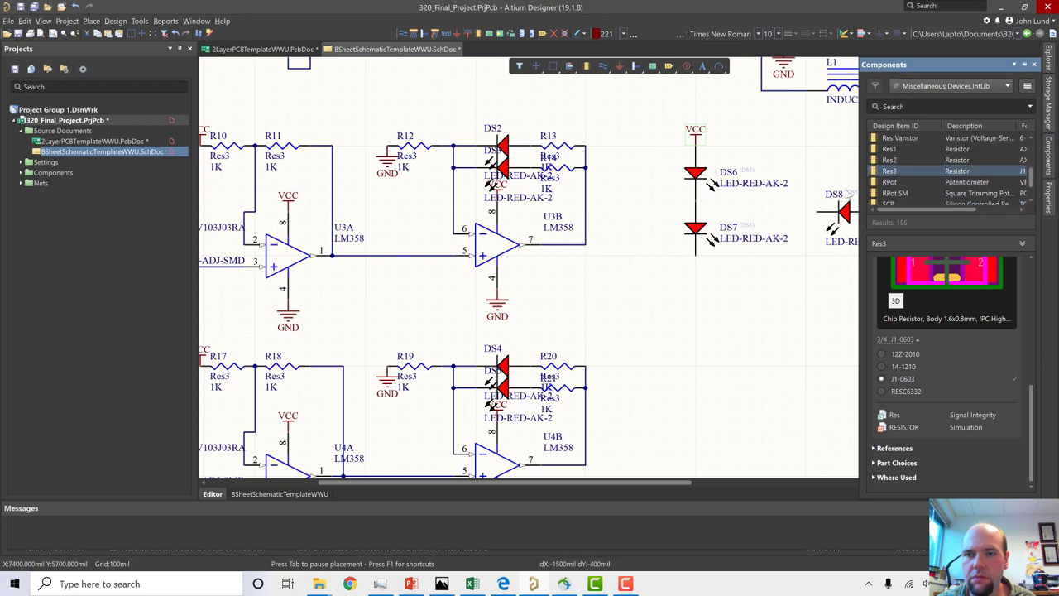
key("space")
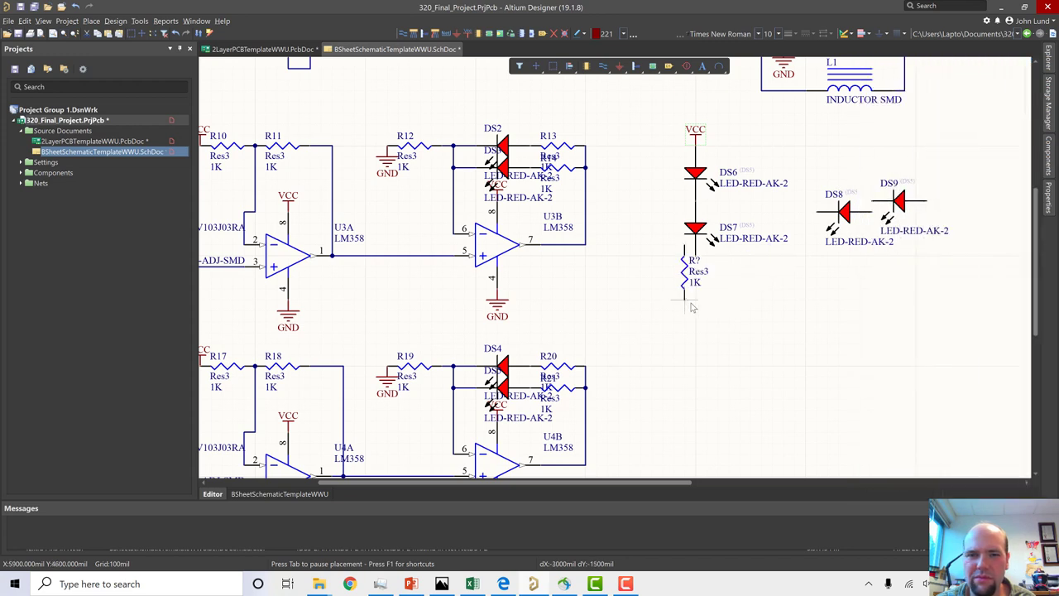
left_click(698, 314)
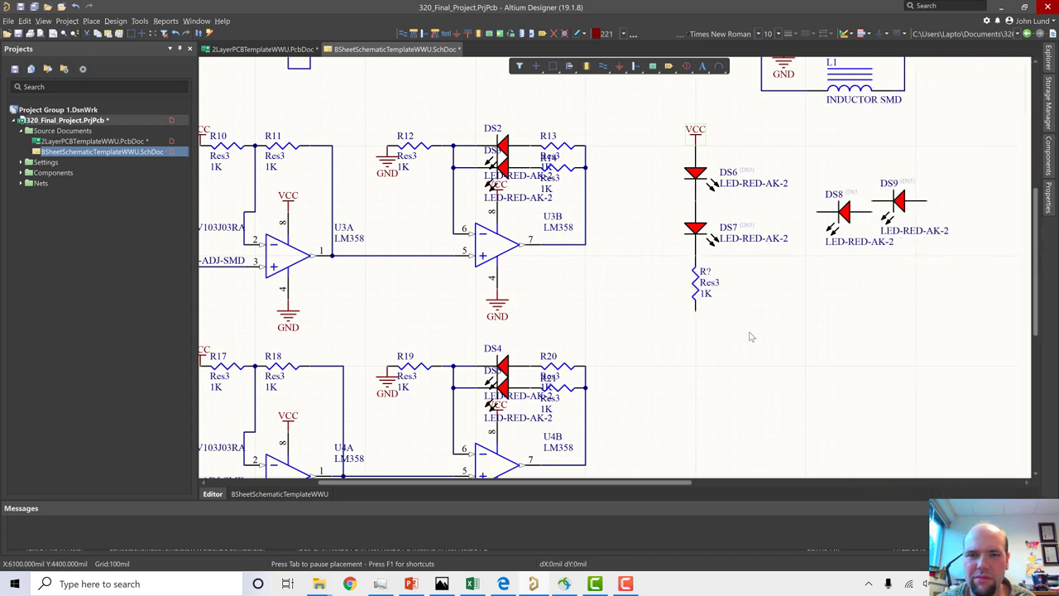
left_click(805, 321)
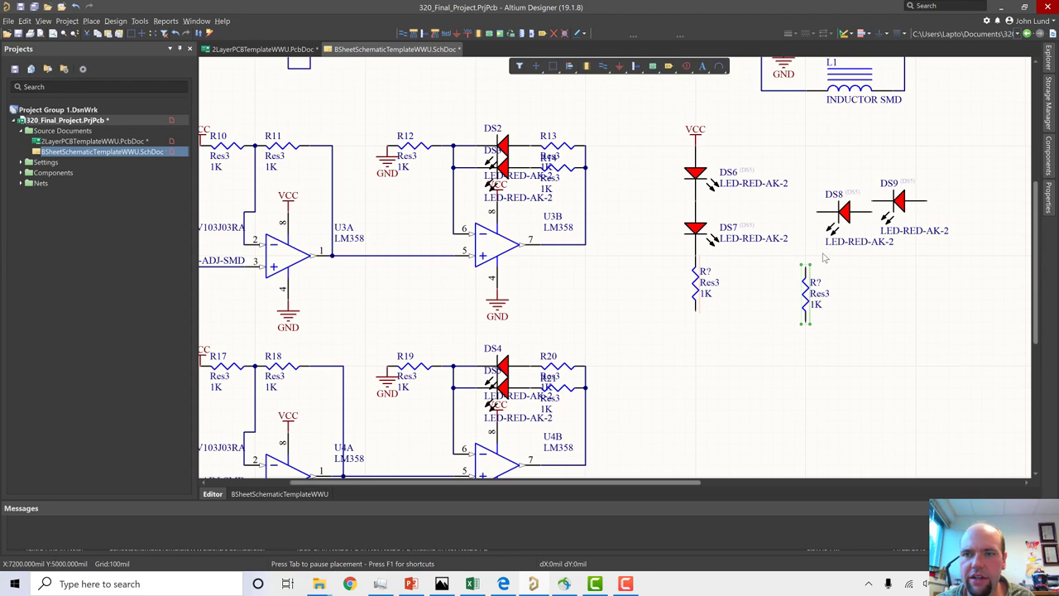
- Build a second string beside the first from a copied VCC port, DS8 and DS9 rotated downward, and the loose Res3 resistor
scroll(807, 298, "down", 2, "ctrl")
scroll(828, 306, "up", 3, "ctrl")
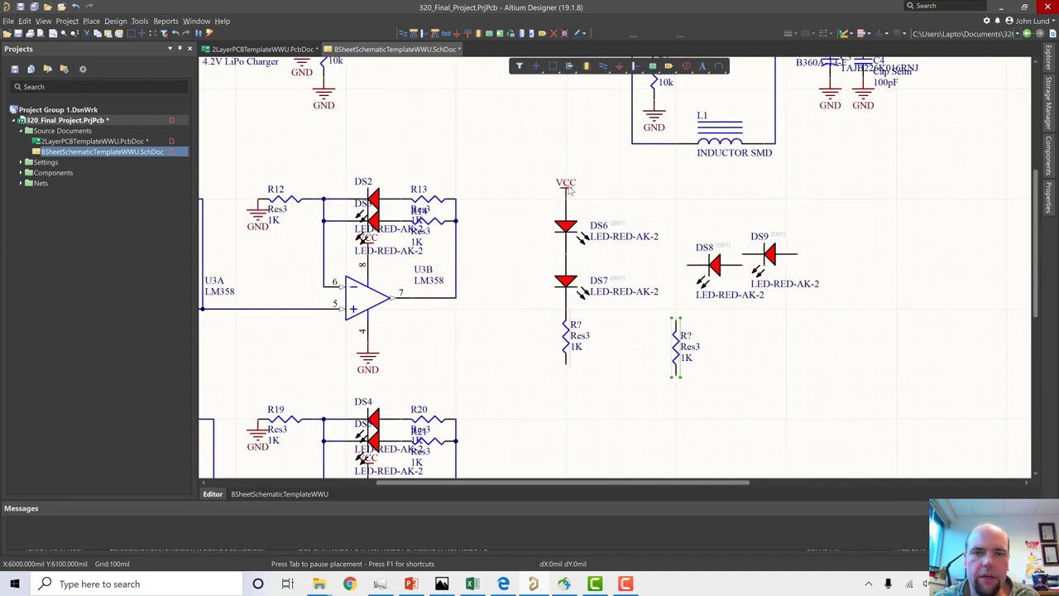
left_click(567, 191)
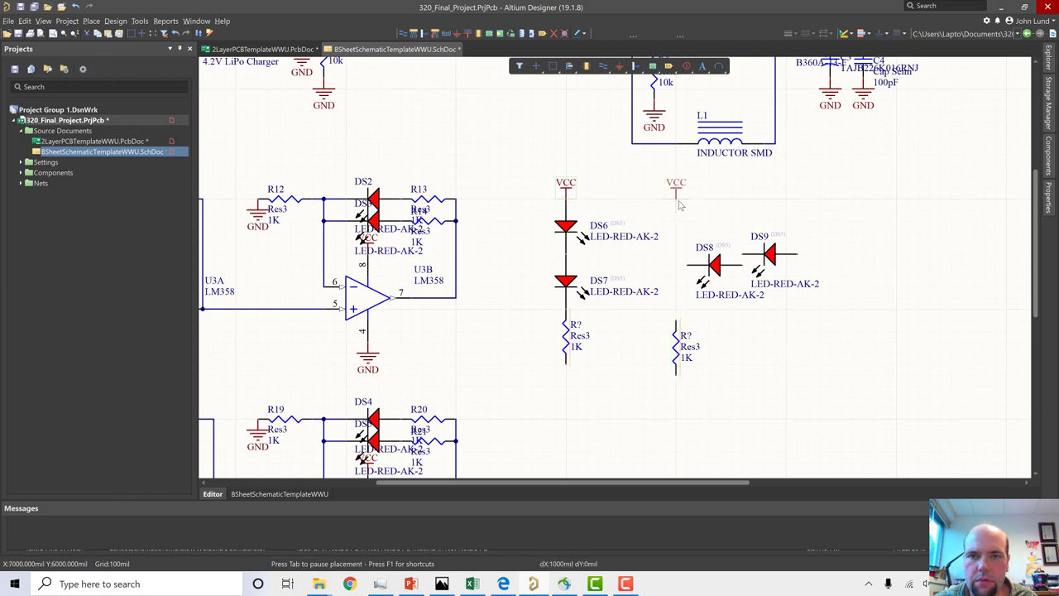
left_click(677, 198)
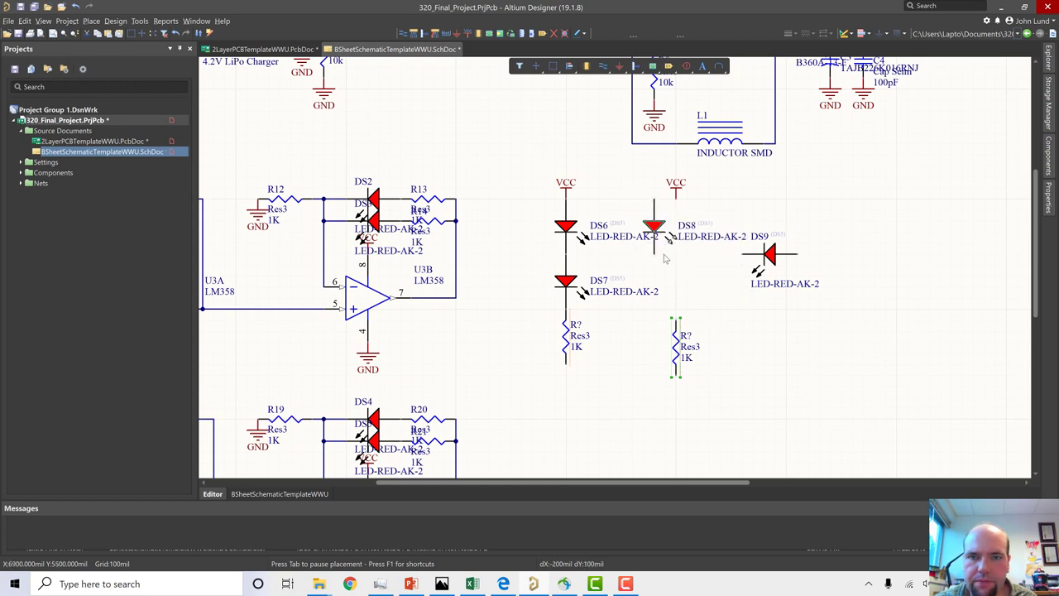
key("Escape")
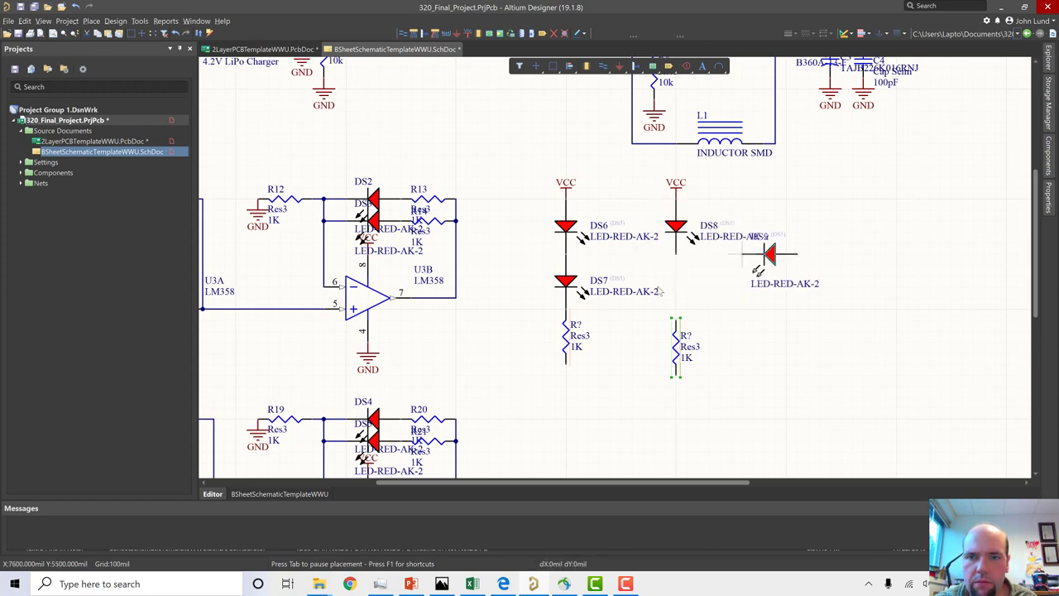
key("space")
left_click(676, 317)
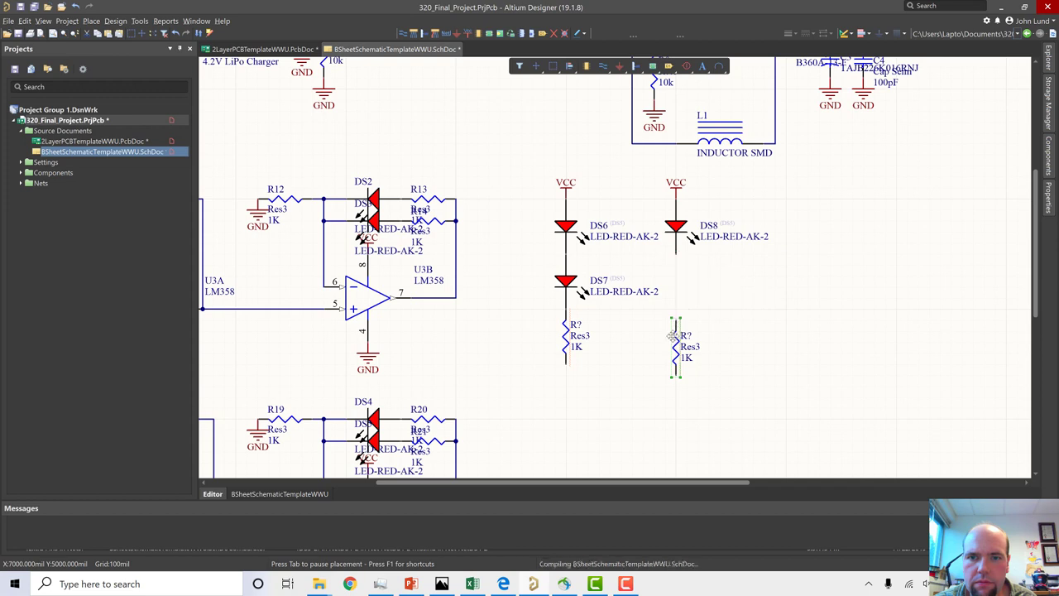
left_click(676, 311)
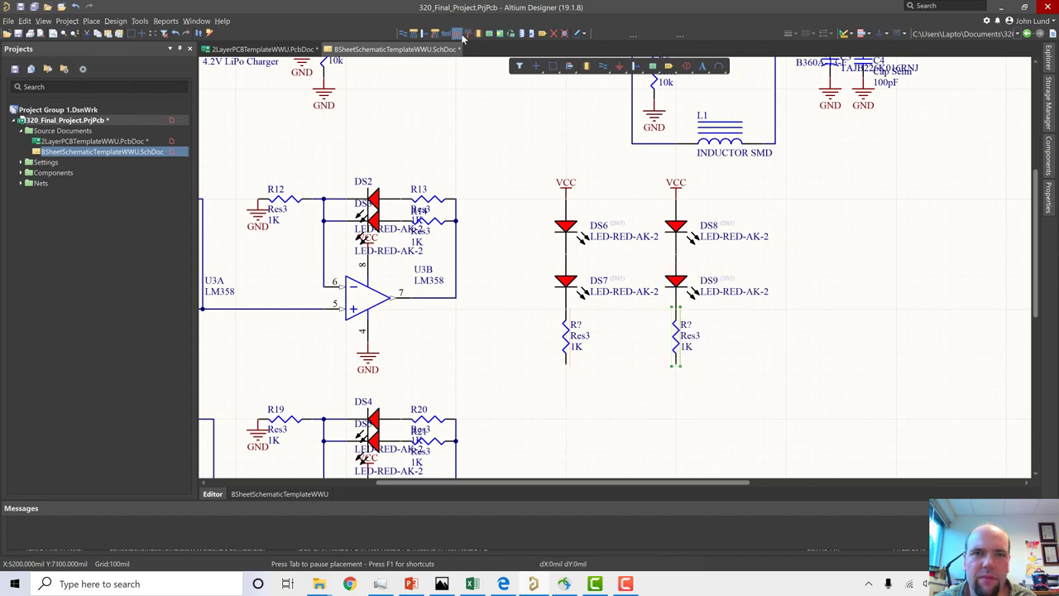
- Place a GND power port at the lower end of the resistor in each of the two LED strings
scroll(472, 83, "up", 1)
left_click(571, 396)
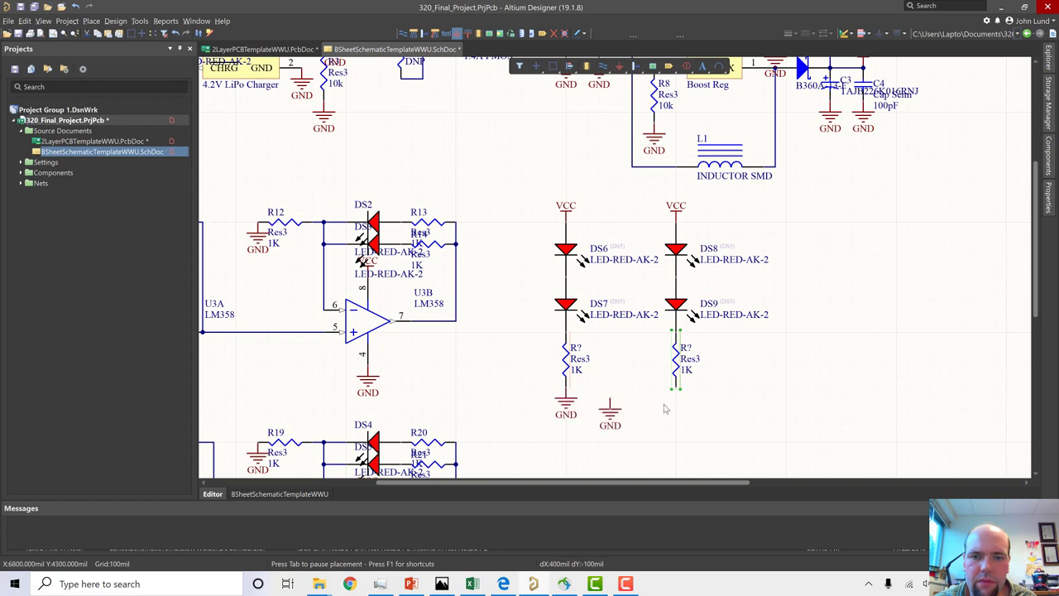
left_click(676, 391)
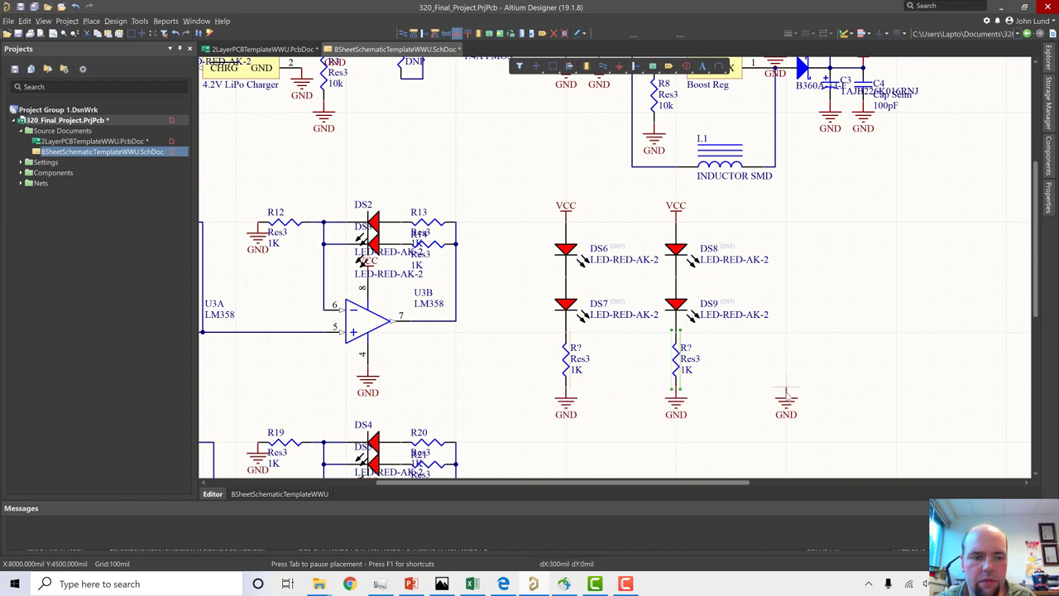
scroll(694, 262, "down", 2)
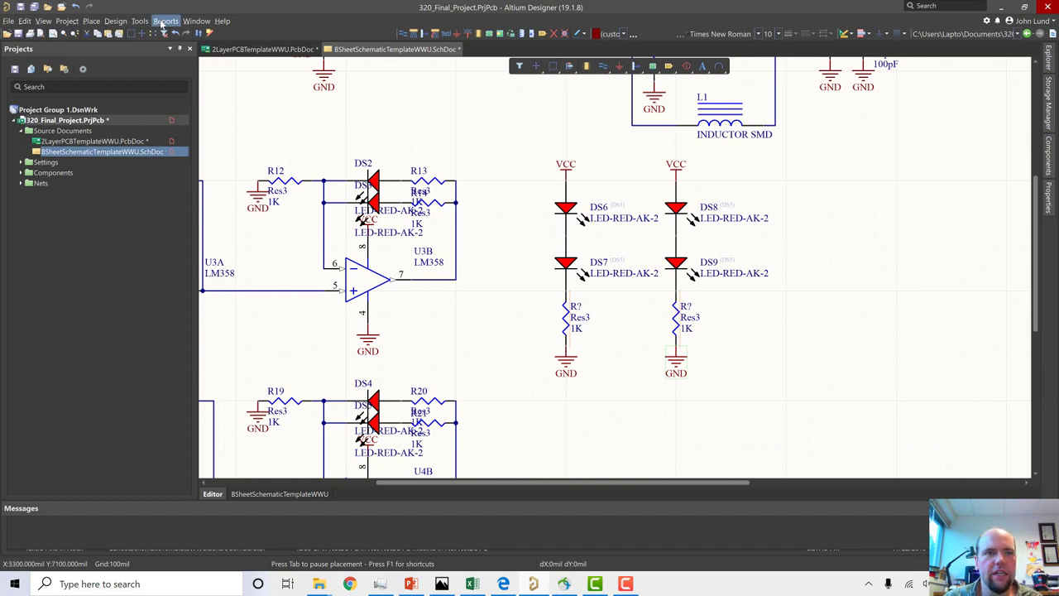
- Annotate the schematic to number the two unnumbered 1K resistors in the new LED strings and execute the change order
left_click(124, 22)
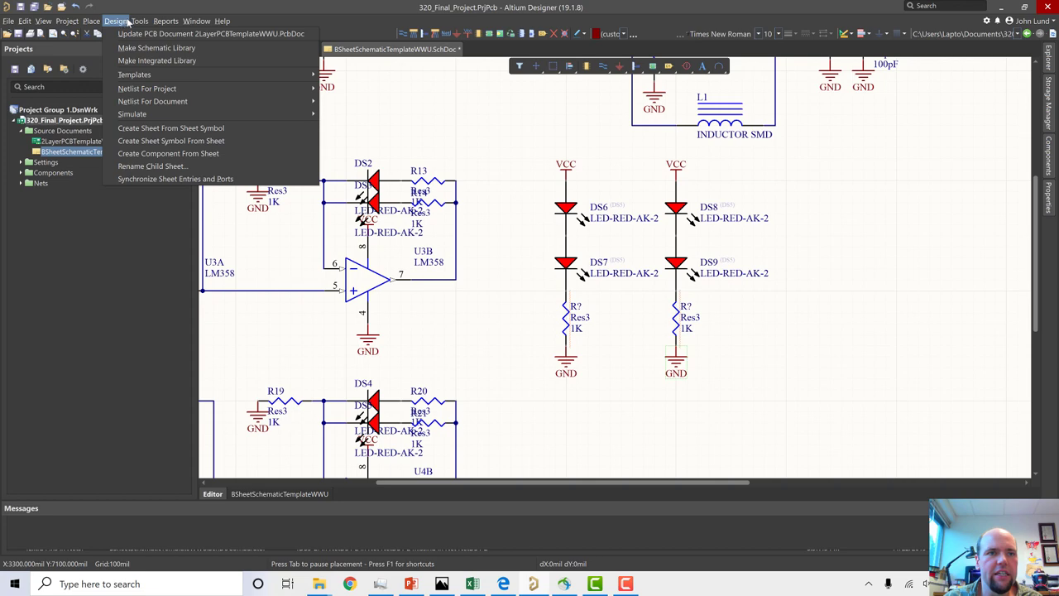
left_click(139, 20)
mouse_move(166, 113)
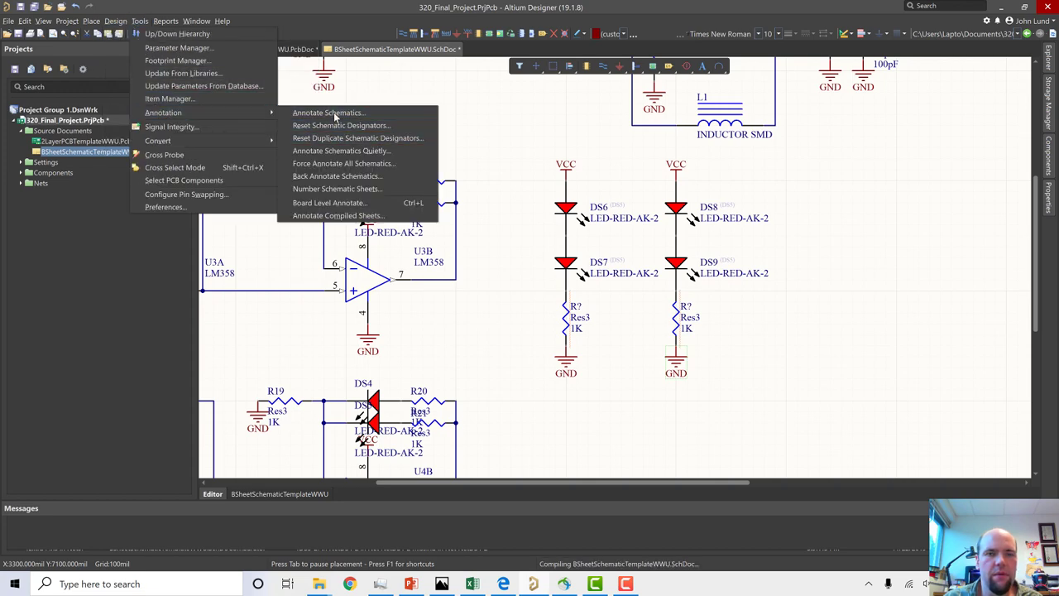
left_click(331, 113)
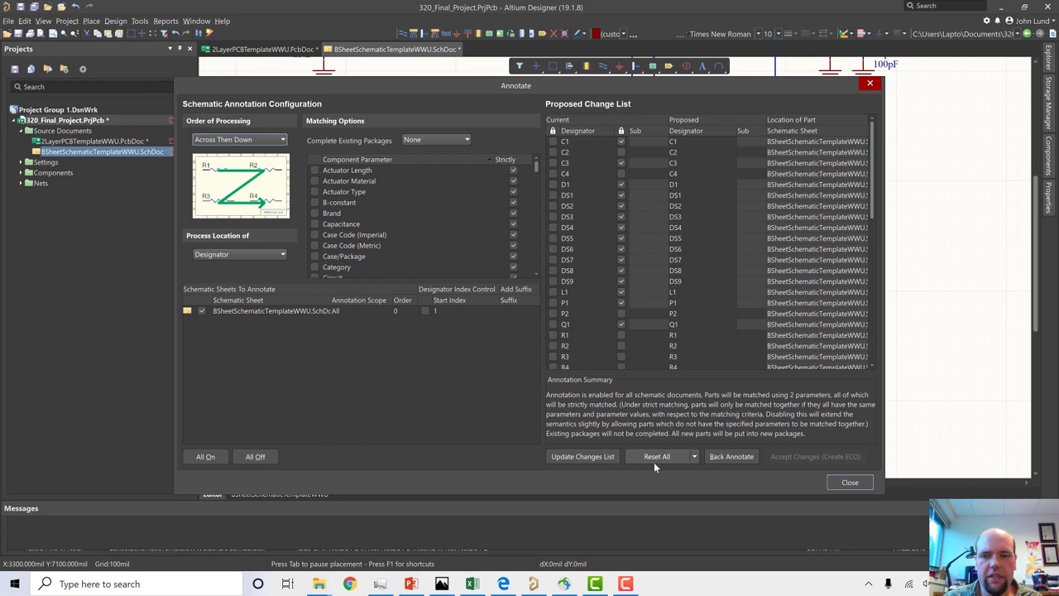
left_click(579, 457)
left_click(607, 325)
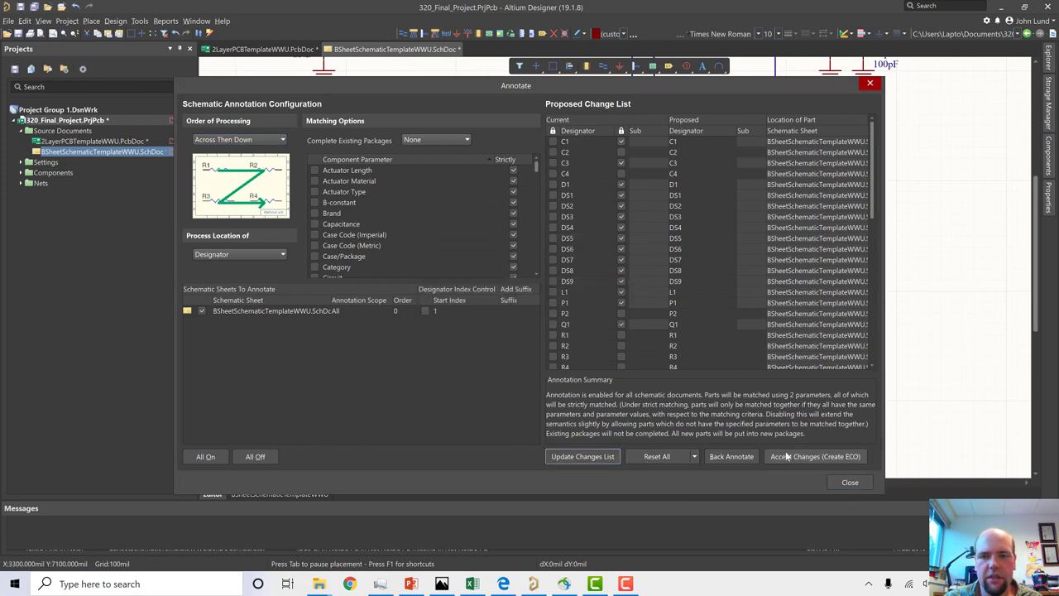
left_click(815, 456)
left_click(279, 441)
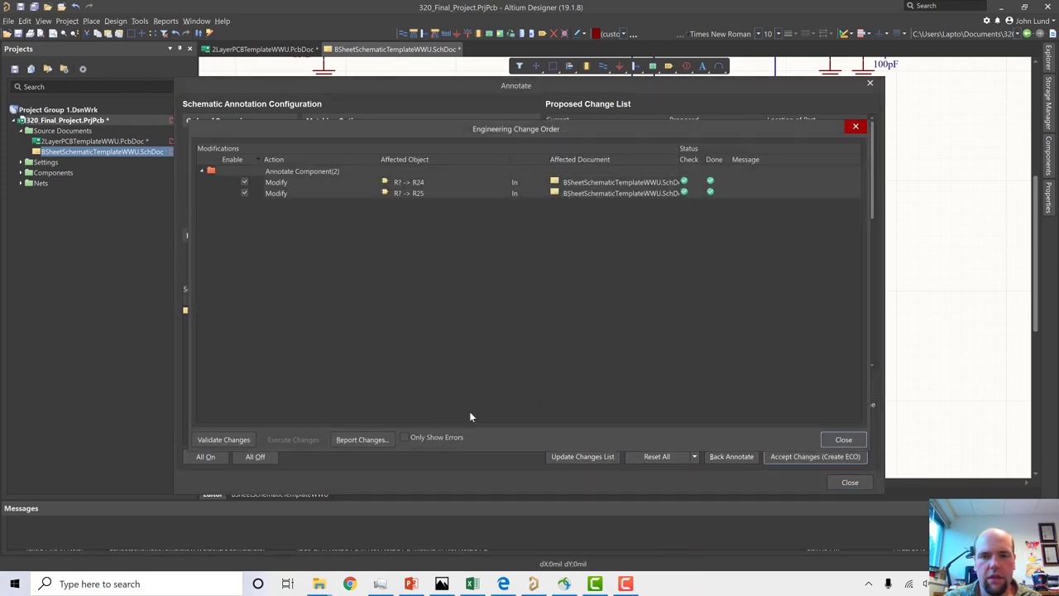
left_click(843, 439)
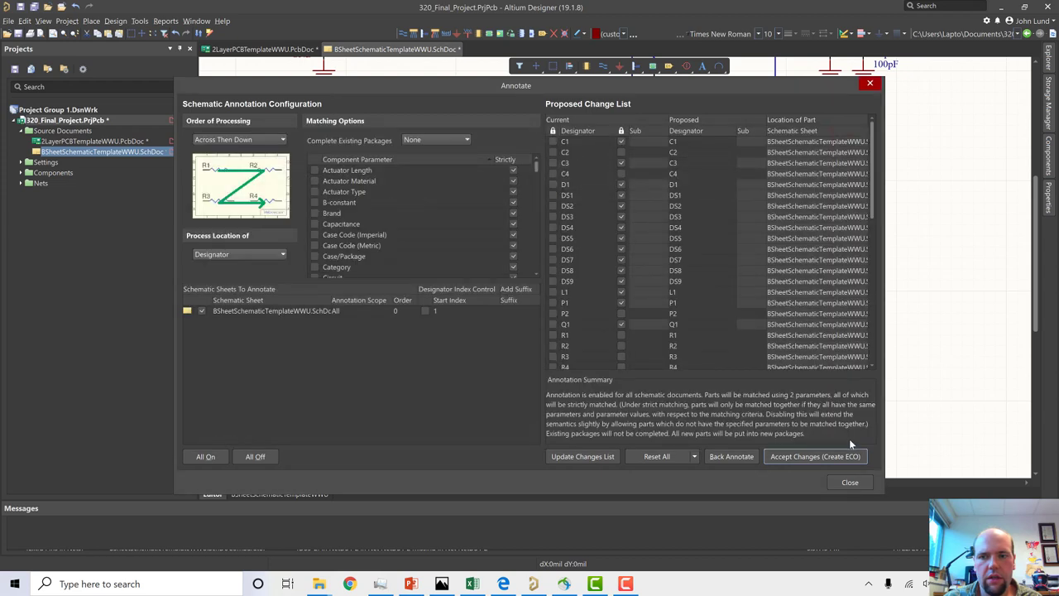
left_click(851, 482)
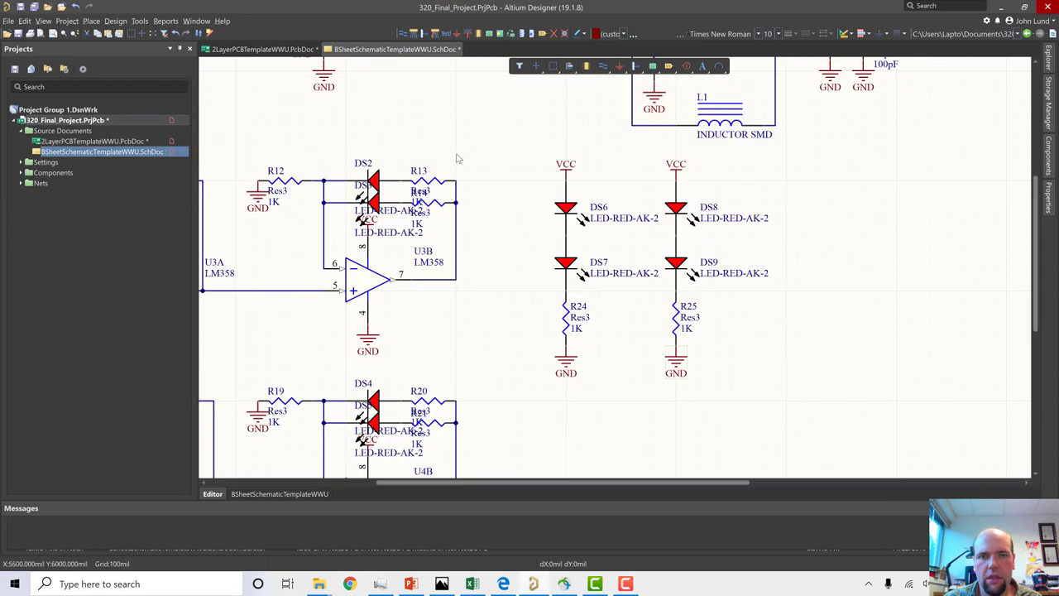
- Update 2LayerPCBTemplateWWU.PcbDoc from the schematic, executing all changes for the new LEDs, resistors and nets
left_click(115, 21)
left_click(132, 36)
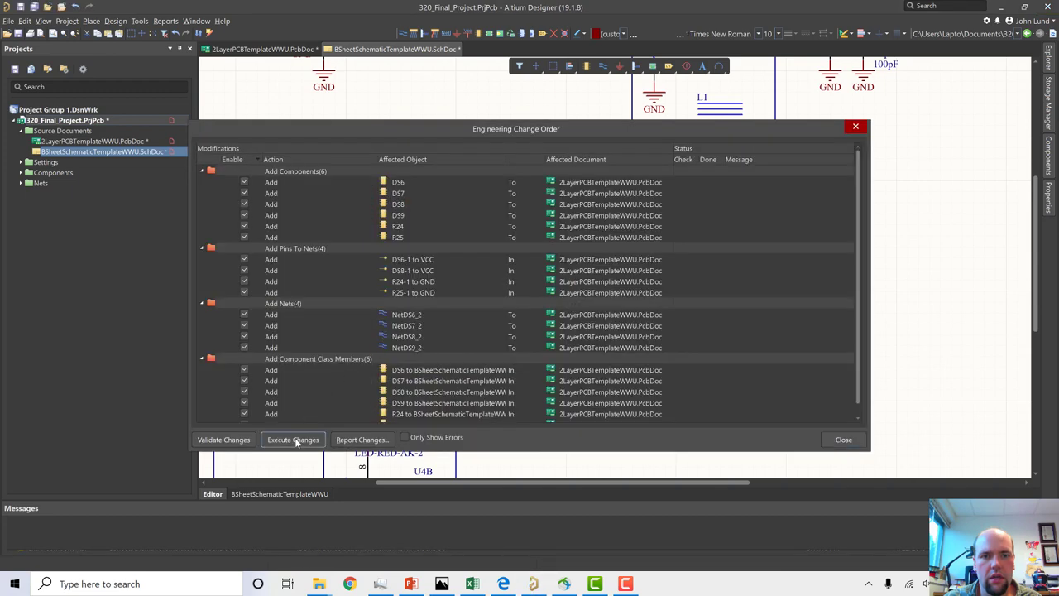
left_click(294, 439)
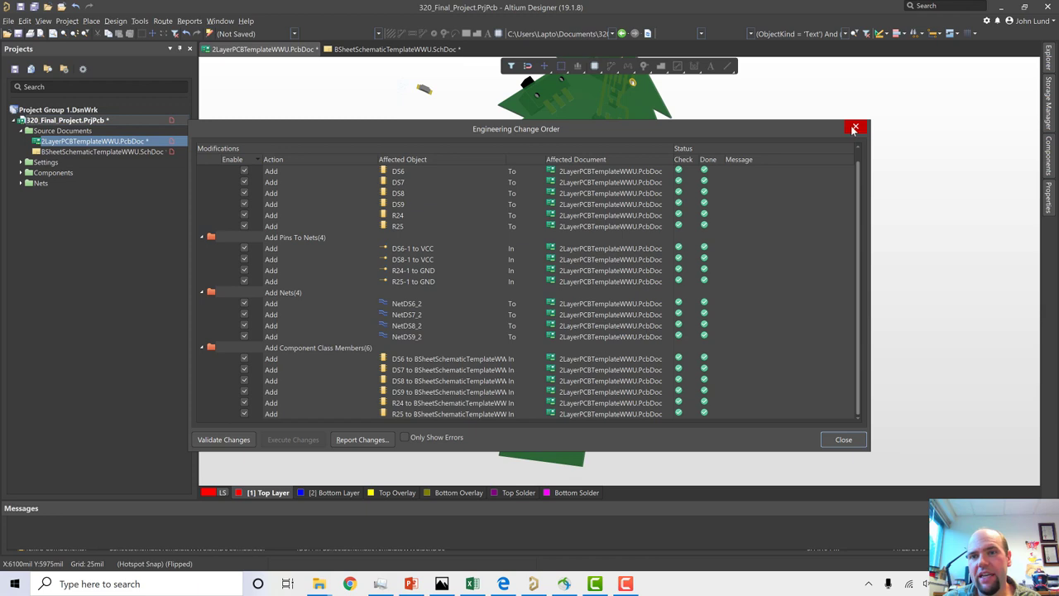
left_click(844, 439)
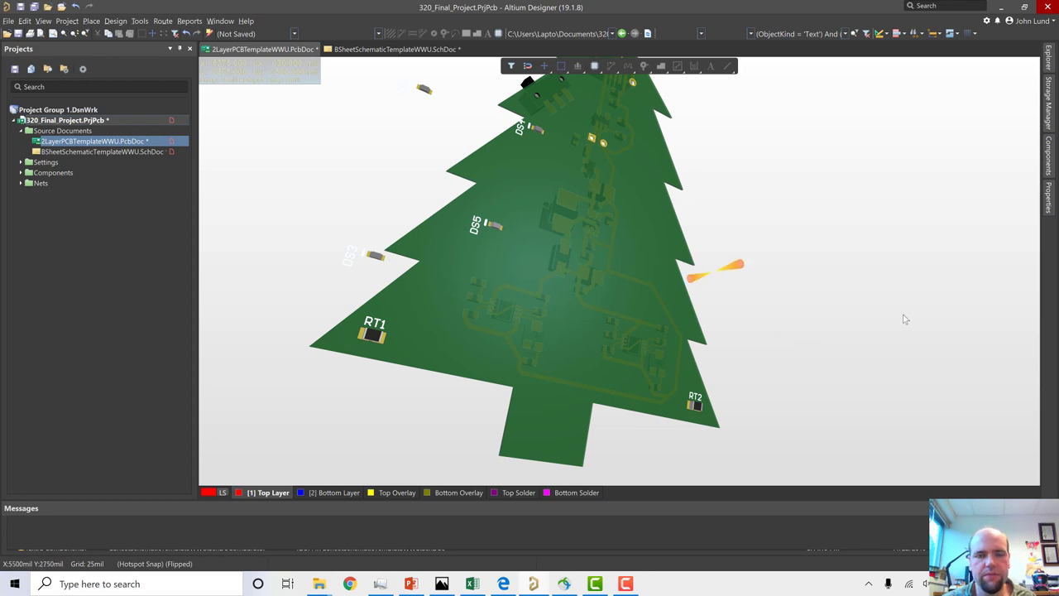
- Show the board in 2D and examine the newly imported resistors and LEDs beside the tree outline
key("2")
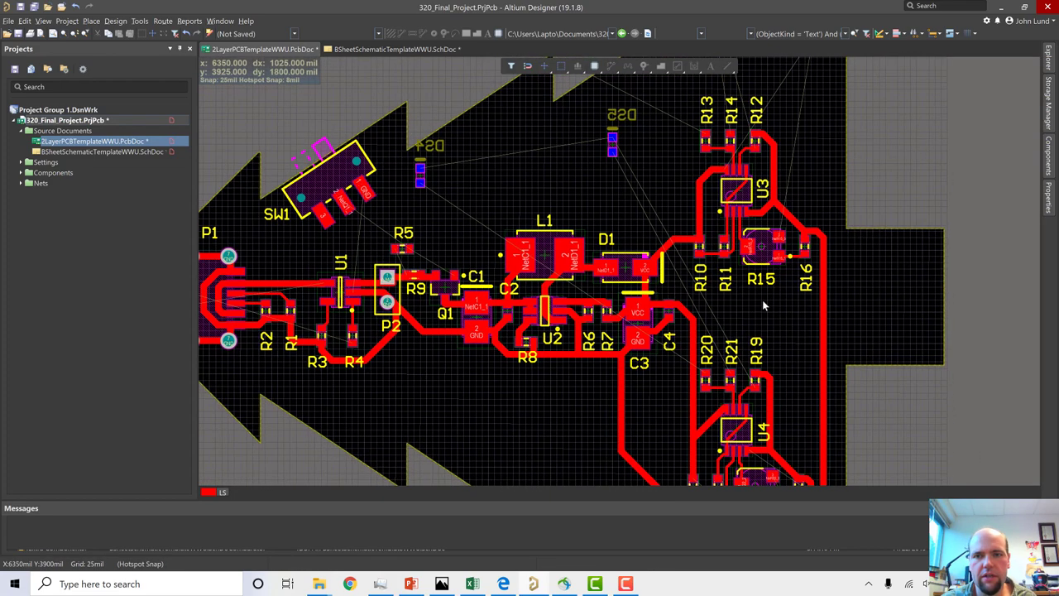
scroll(761, 300, "down", 4, "ctrl")
right_click_drag(880, 339, 794, 251)
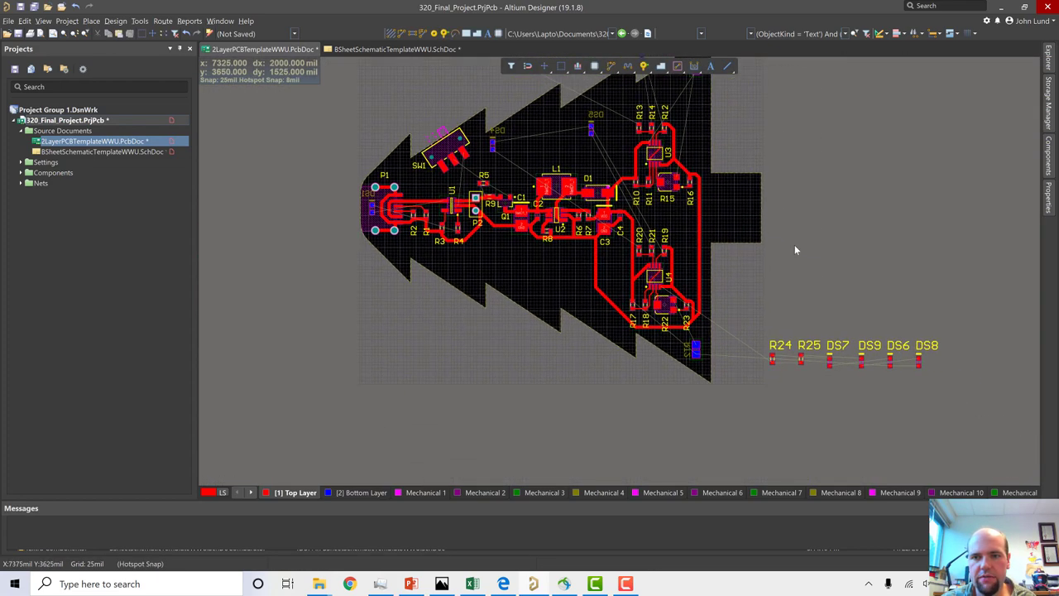
scroll(740, 306, "up", 1, "ctrl")
scroll(786, 331, "down", 2, "ctrl")
scroll(800, 347, "up", 3, "ctrl")
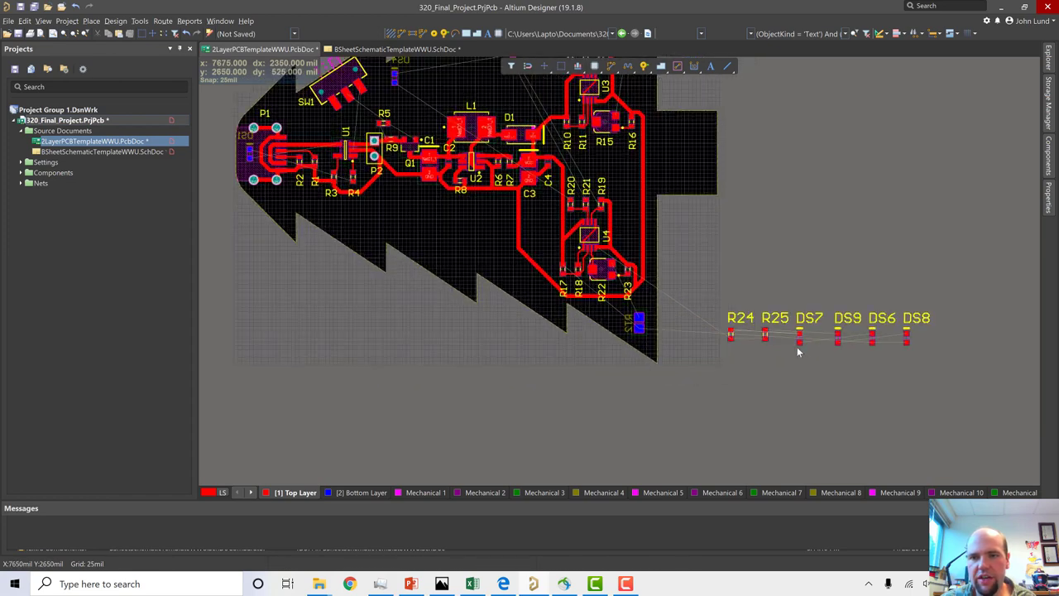
scroll(797, 349, "up", 3, "ctrl")
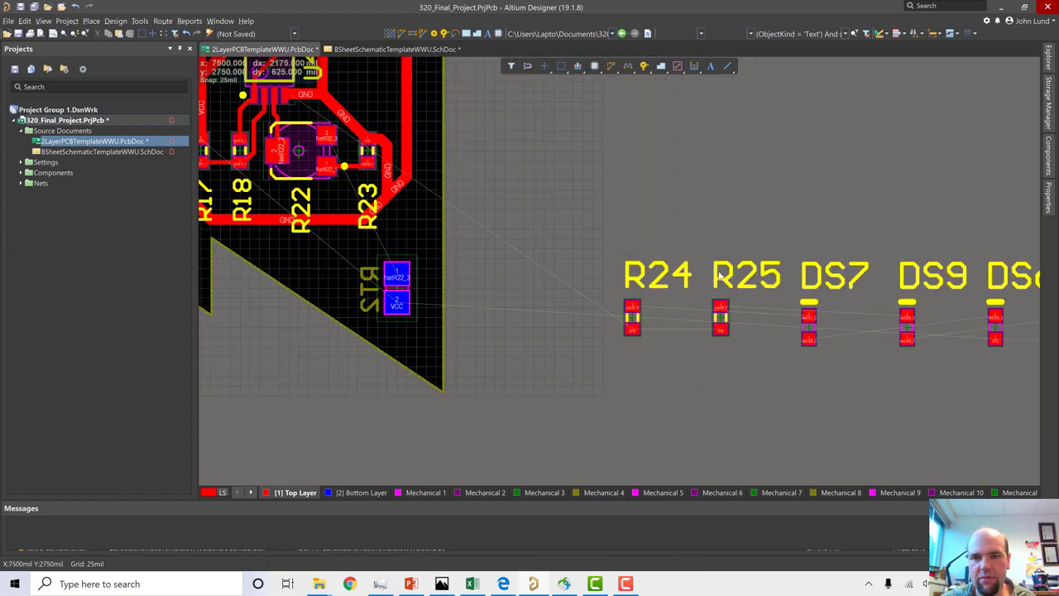
scroll(714, 224, "down", 2, "ctrl")
scroll(427, 296, "down", 1, "ctrl")
scroll(427, 296, "down", 1, "ctrl")
right_click_drag(427, 296, 530, 497)
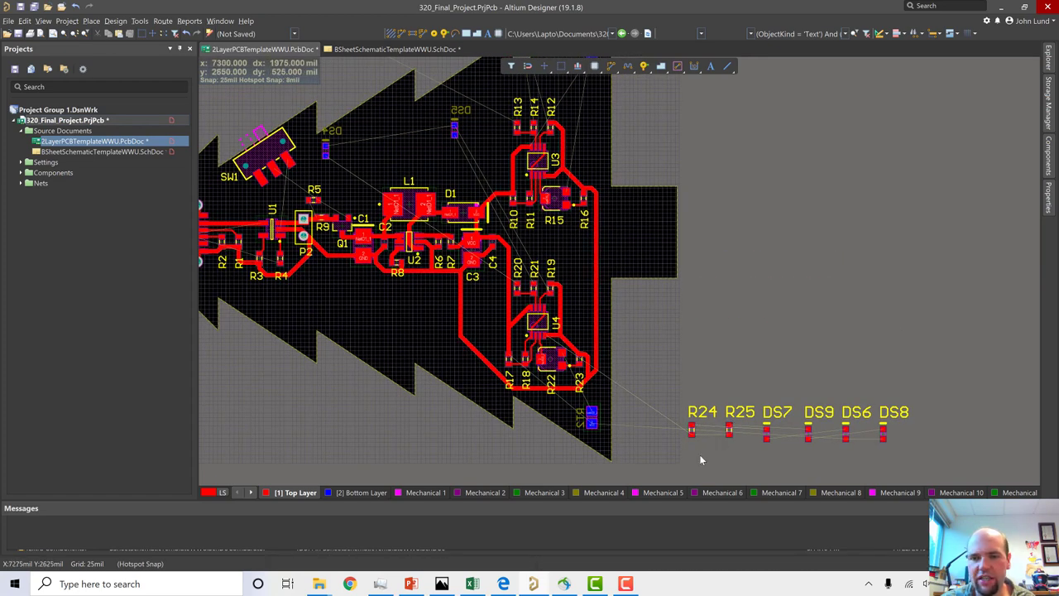
- Place resistor R24 on the board vertically, in the free area just below Q1 and between R4 and R8
left_click_drag(693, 433, 701, 397)
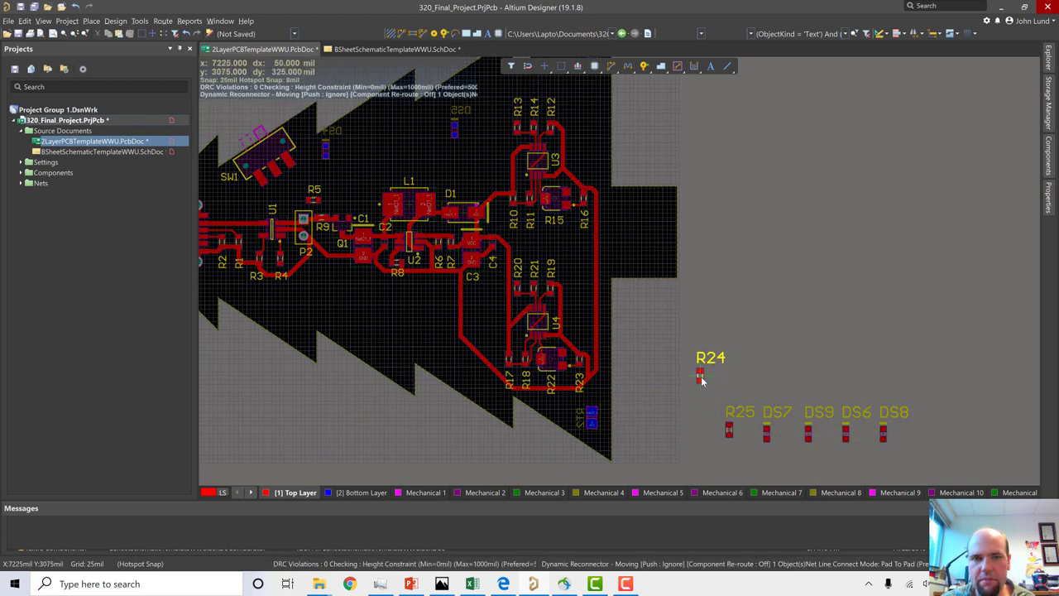
left_click_drag(600, 292, 405, 155)
scroll(405, 155, "up", 6, "ctrl")
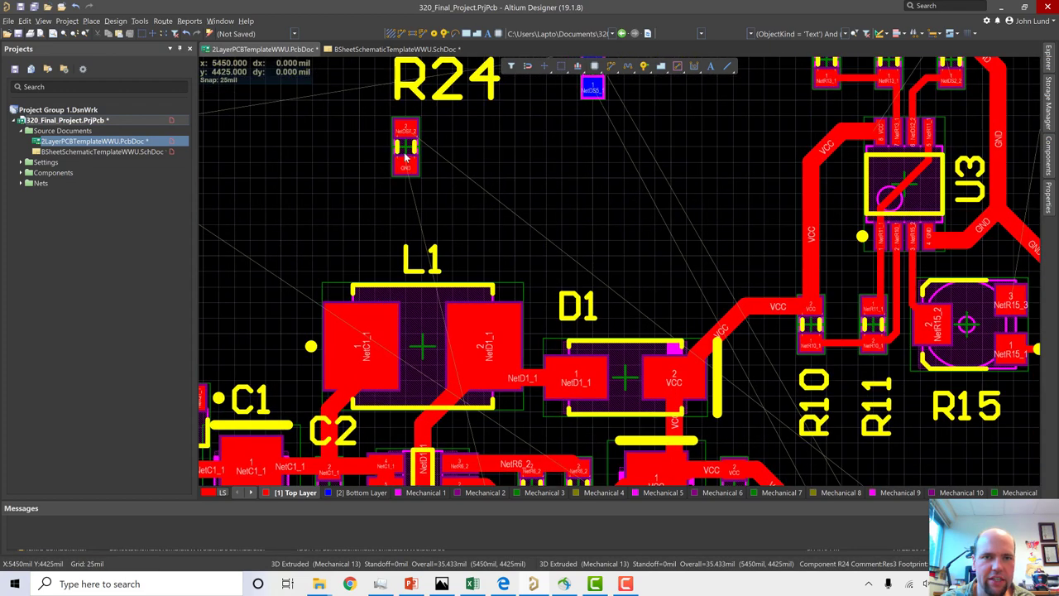
scroll(405, 155, "down", 5, "ctrl")
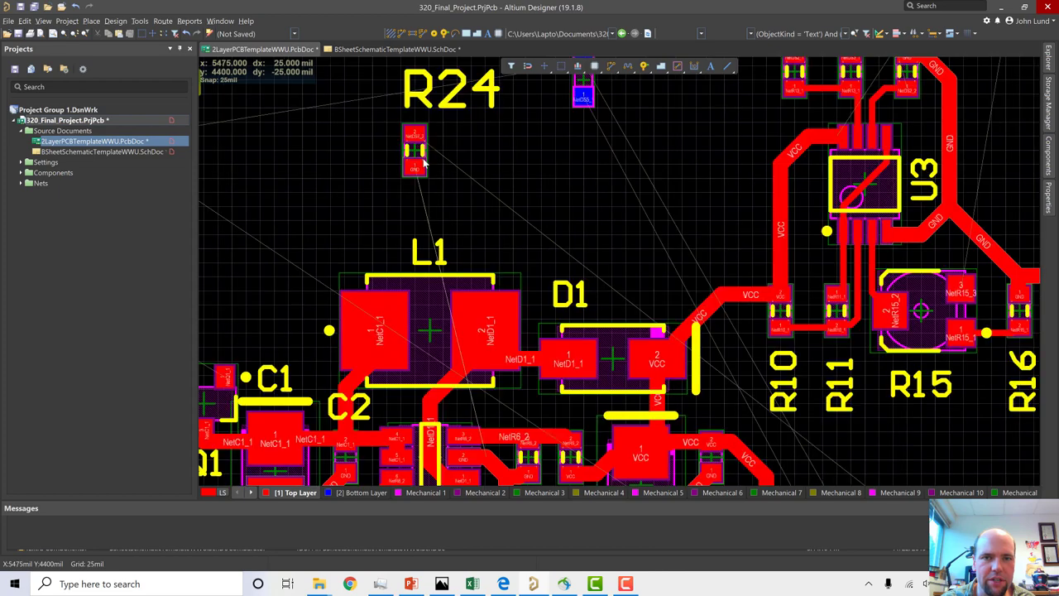
scroll(422, 159, "down", 1, "ctrl")
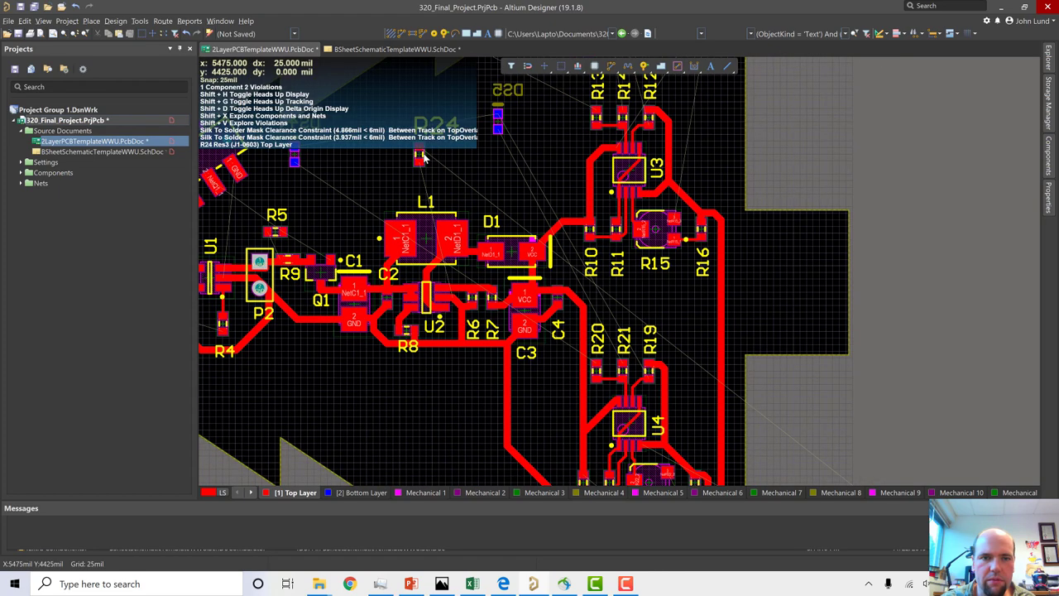
left_click_drag(419, 159, 303, 346)
key("space")
- Place resistor R25 on the board just below capacitor C3, rotated to lie horizontally beside the GND trace
right_click_drag(947, 419, 769, 205)
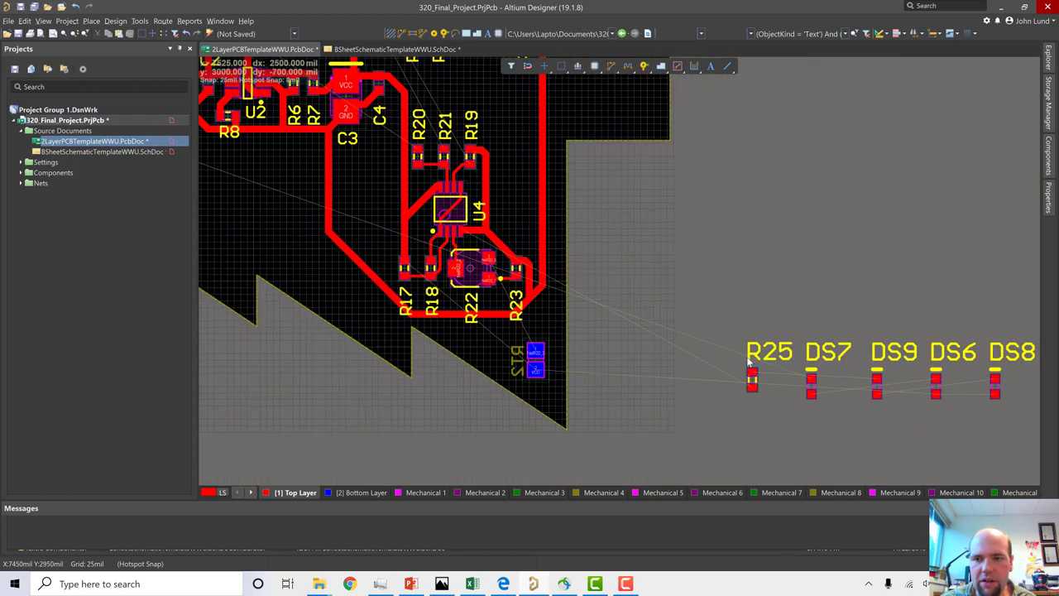
left_click_drag(752, 382, 204, 225)
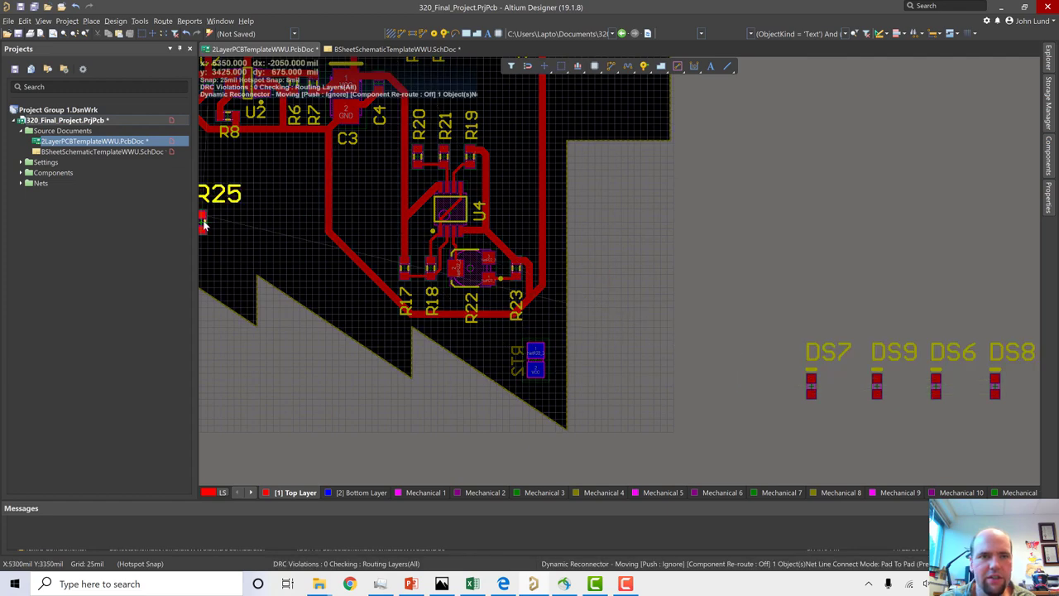
left_click_drag(124, 206, 640, 213)
key("space")
scroll(460, 166, "up", 2, "ctrl")
scroll(461, 170, "up", 1, "ctrl")
key("space")
key("space")
key("space")
scroll(640, 237, "down", 4, "ctrl")
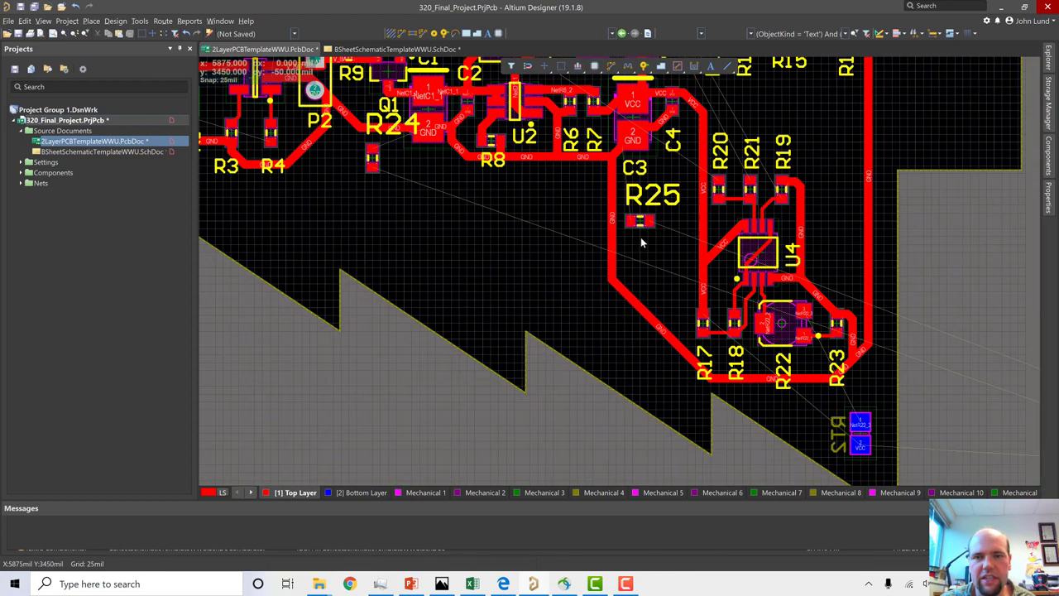
- Flip the four off-board LEDs DS6, DS7, DS8 and DS9 together onto the bottom layer
scroll(685, 256, "down", 2, "ctrl")
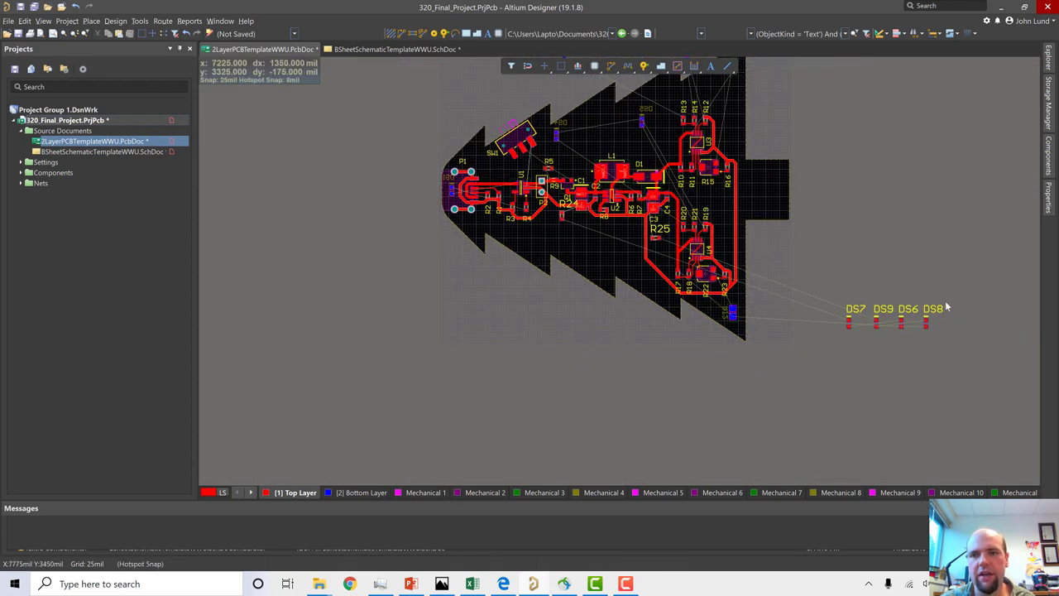
left_click_drag(817, 272, 978, 369)
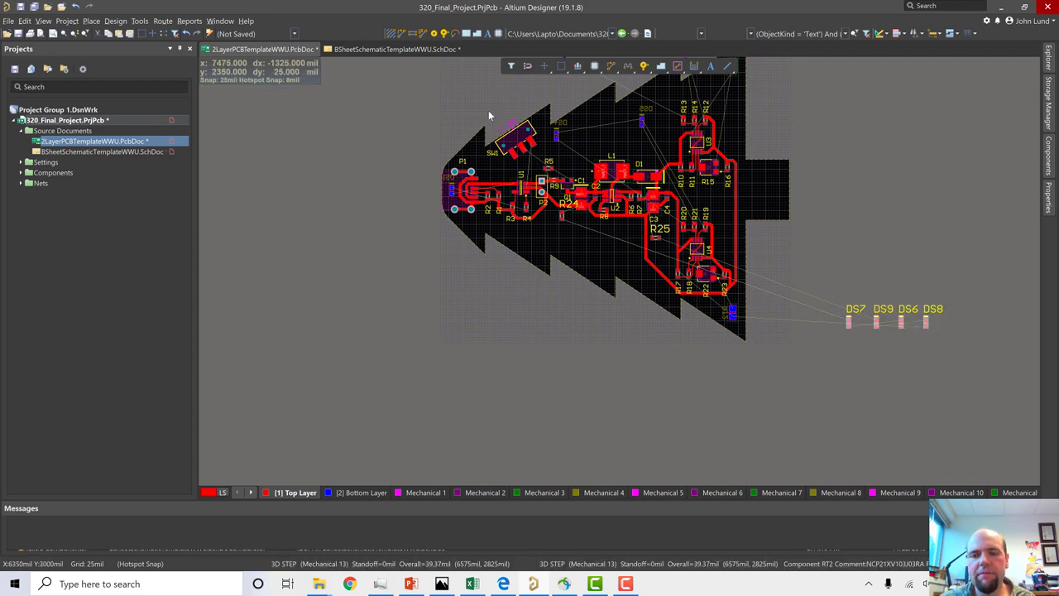
left_click(8, 20)
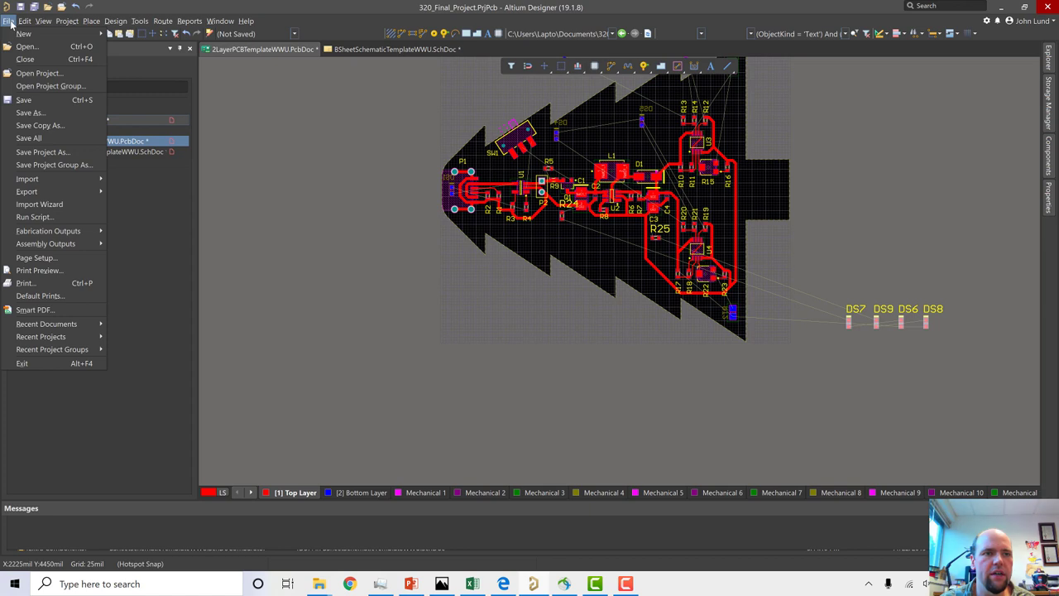
mouse_move(24, 25)
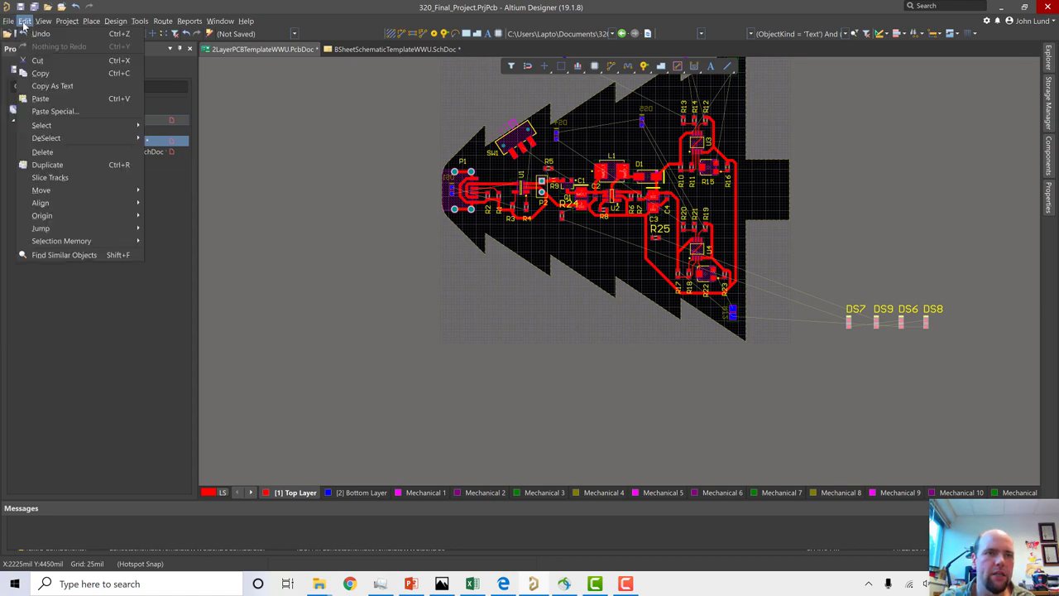
mouse_move(53, 194)
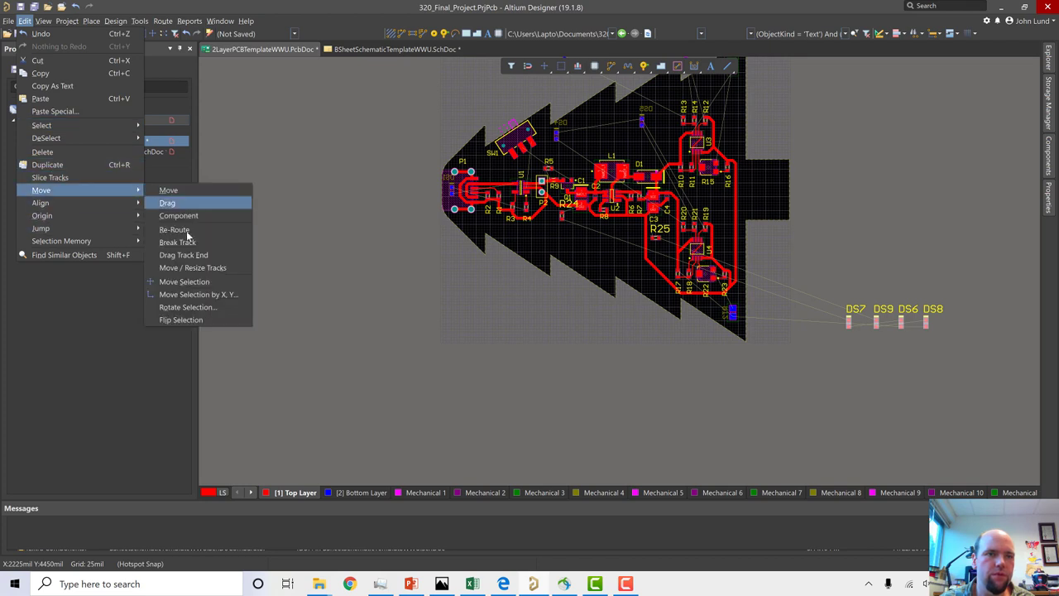
left_click(180, 322)
left_click(831, 369)
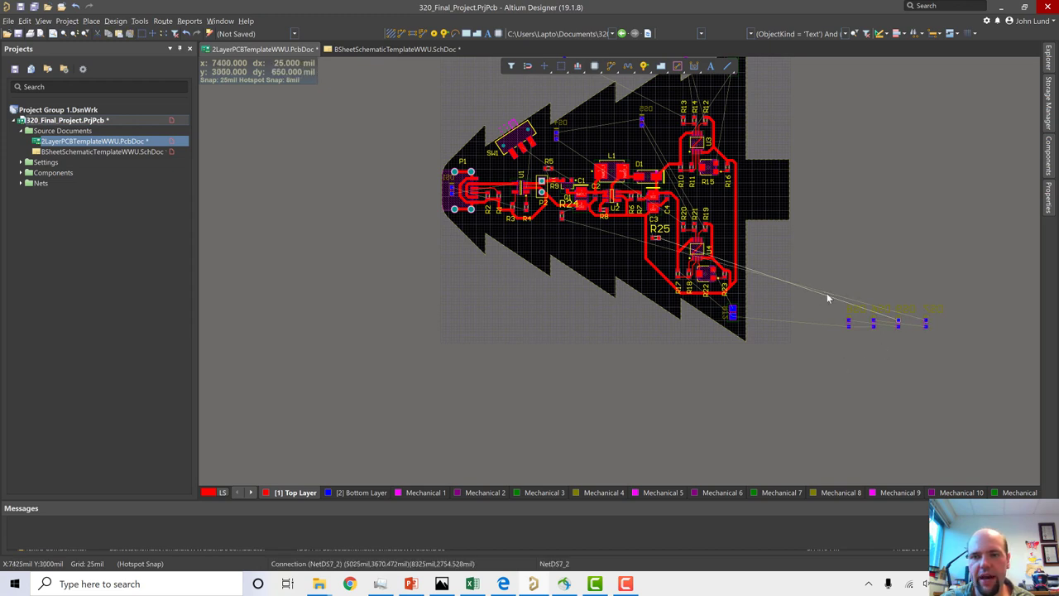
- Move the row of LEDs DS6 to DS9 together onto the board, into the free area below R24 and R8
left_click_drag(823, 280, 956, 347)
left_click_drag(886, 326, 520, 238)
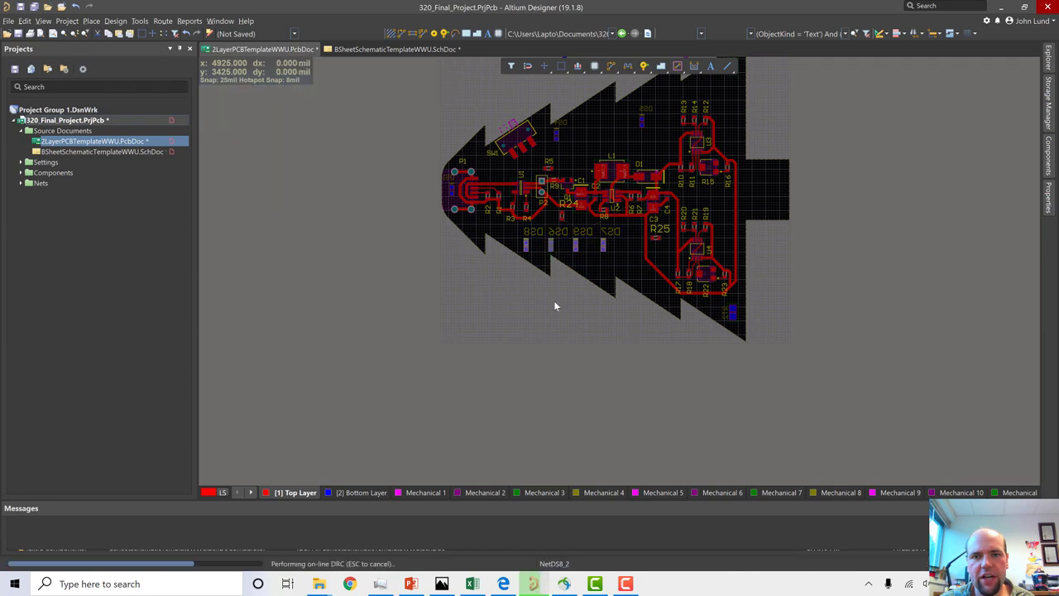
scroll(554, 301, "up", 4, "ctrl")
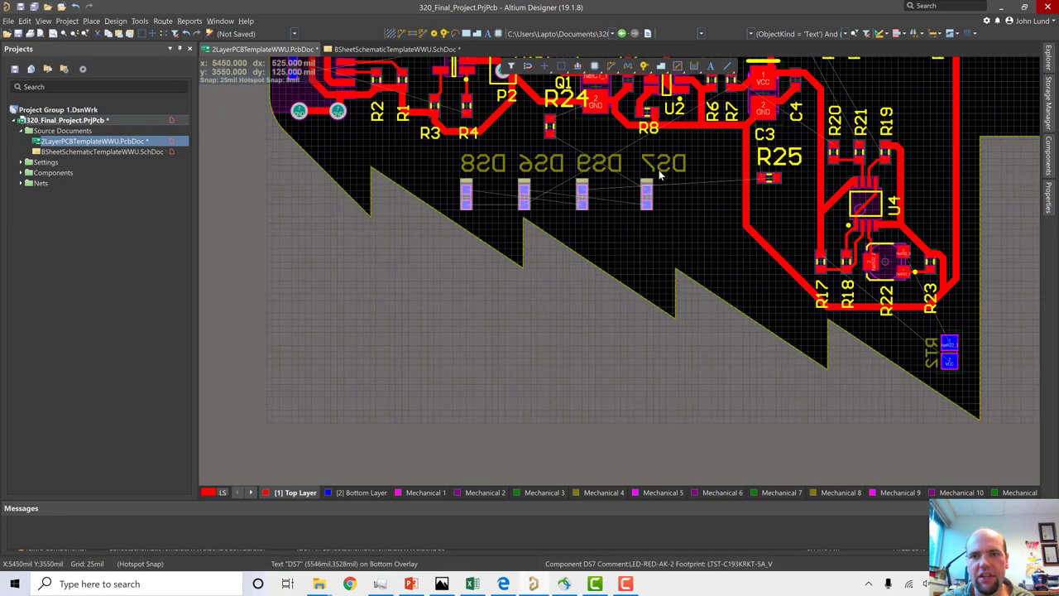
right_click_drag(659, 174, 654, 273)
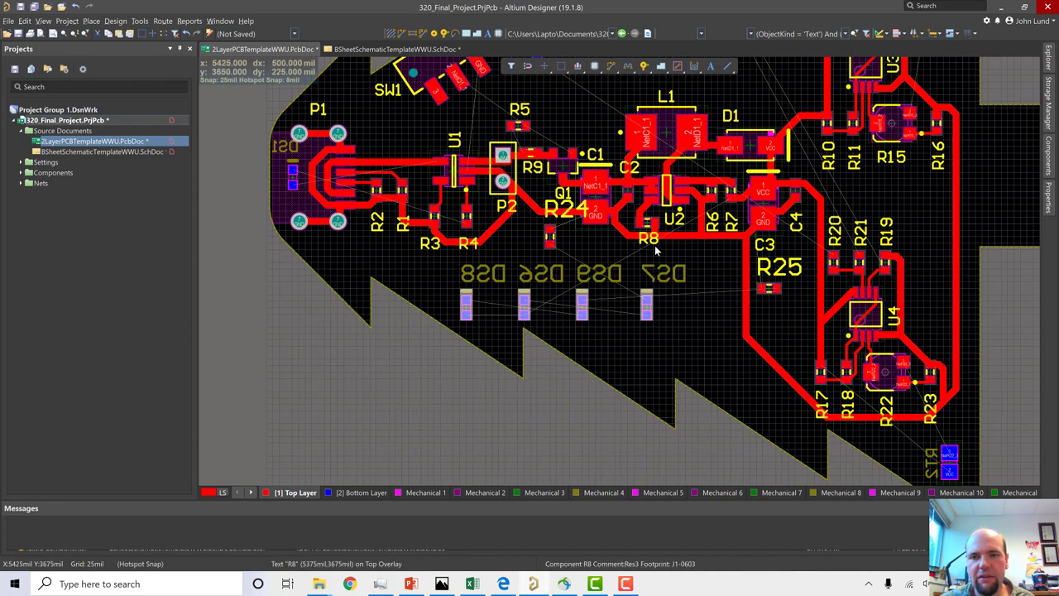
- Inspect the text properties of resistor R25's oversized designator, including its text height and stroke width
left_click(654, 278)
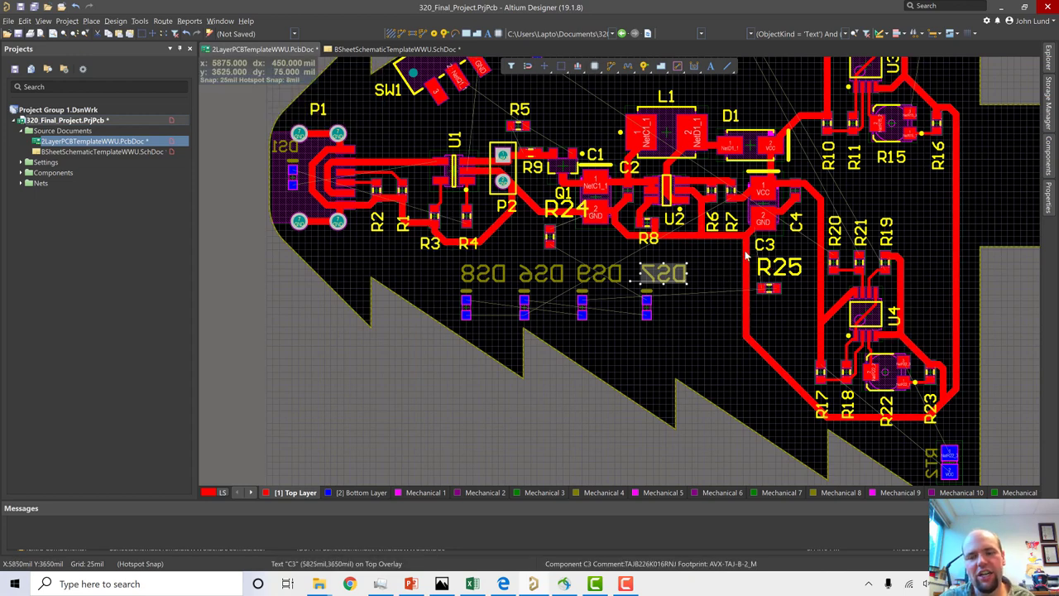
left_click(672, 298)
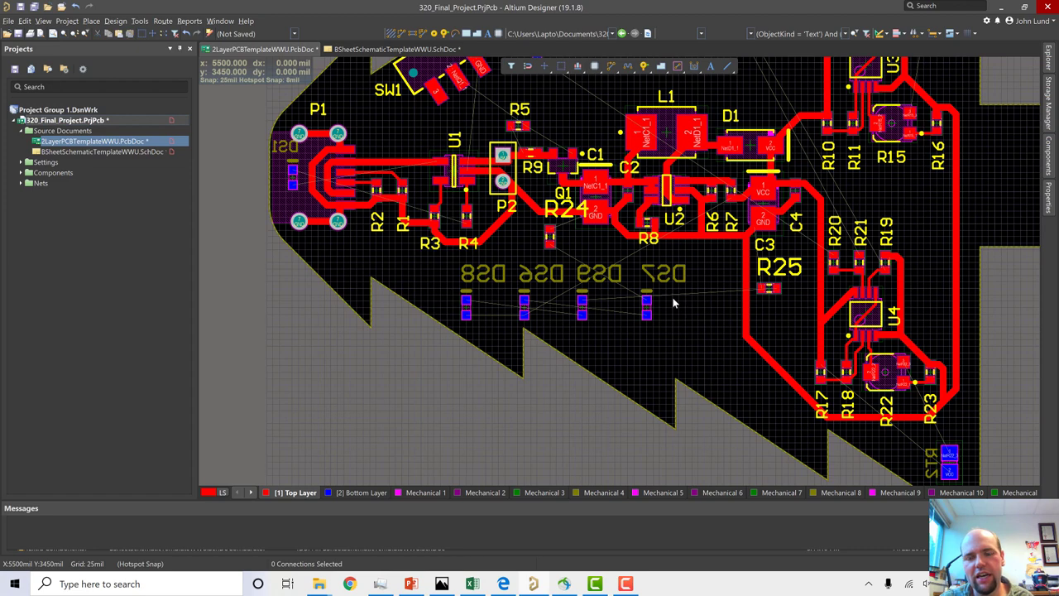
left_click(765, 277)
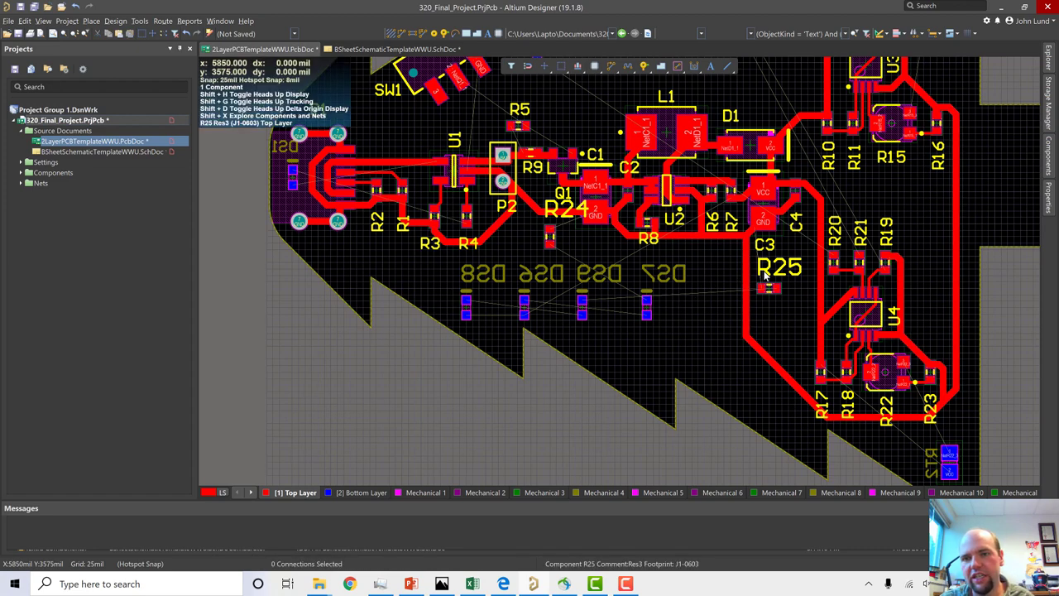
left_click(1047, 199)
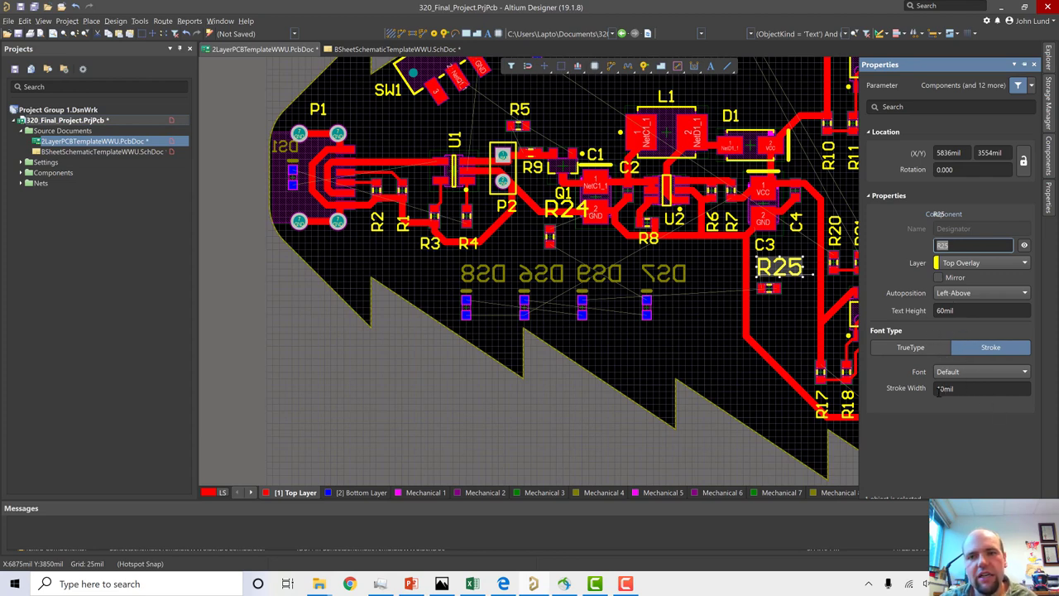
left_click(601, 431)
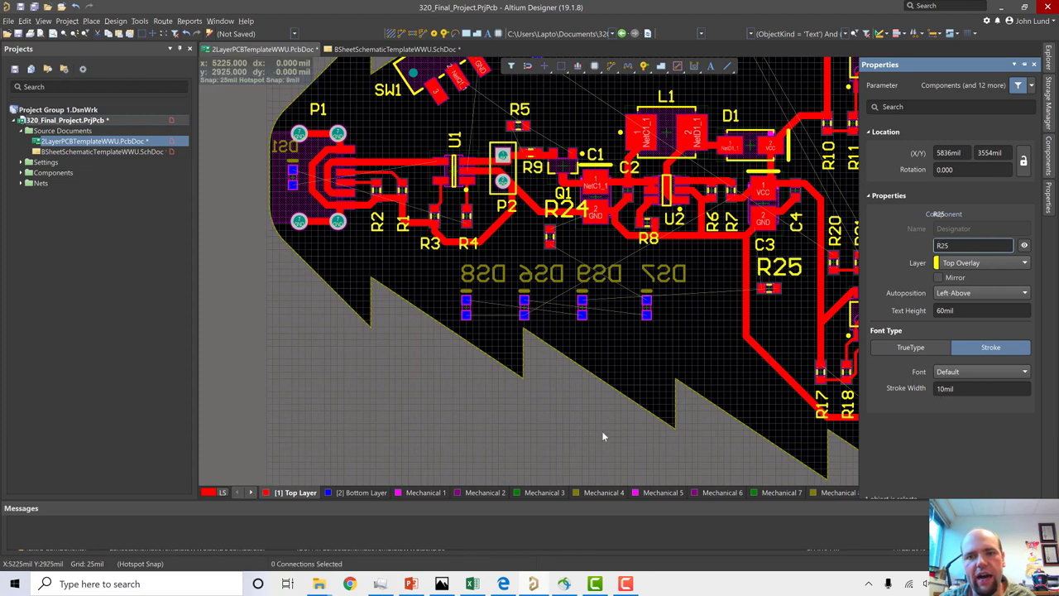
- Use Find Similar Objects on the DS7 designator to select every text with the same 60 mil text height
right_click(665, 280)
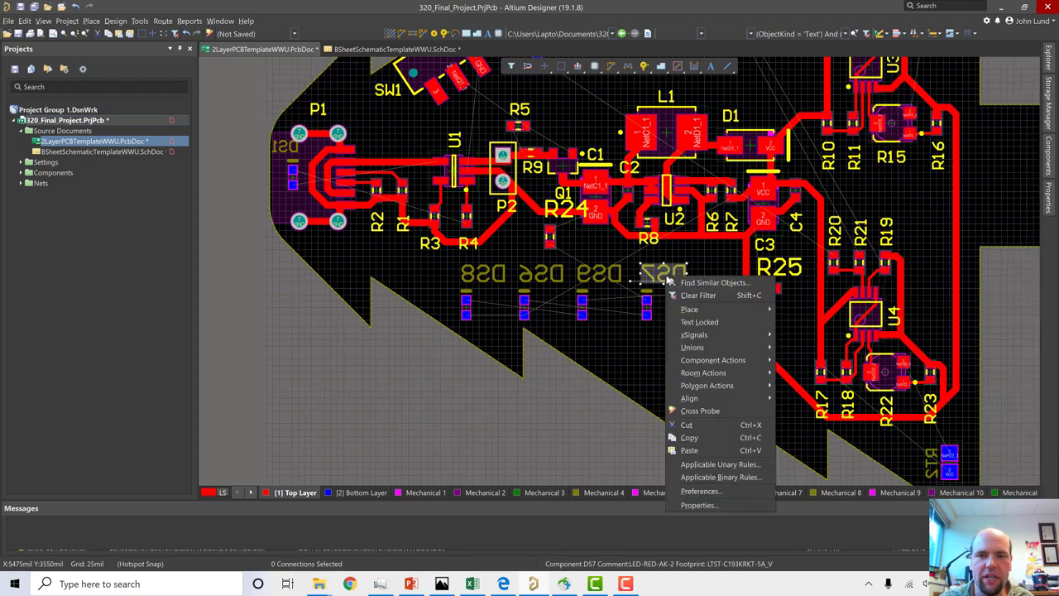
left_click(684, 283)
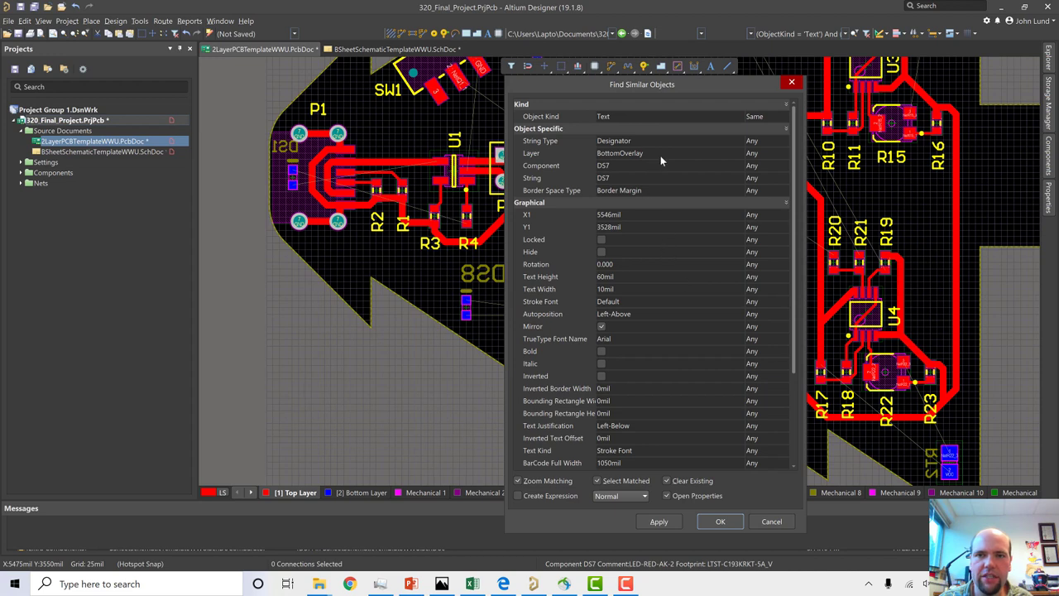
left_click(753, 142)
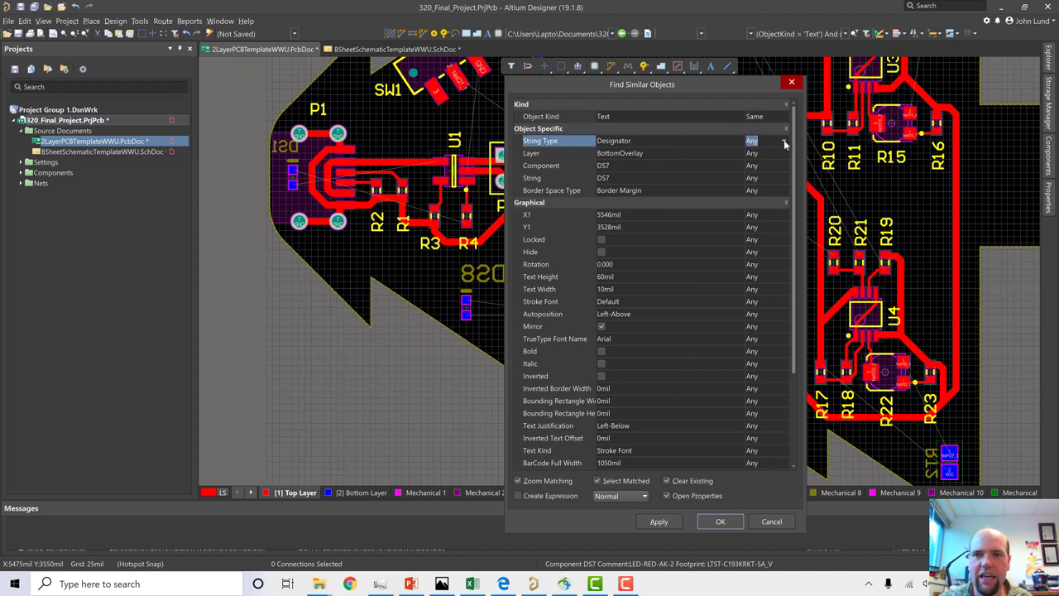
scroll(733, 273, "down", 2)
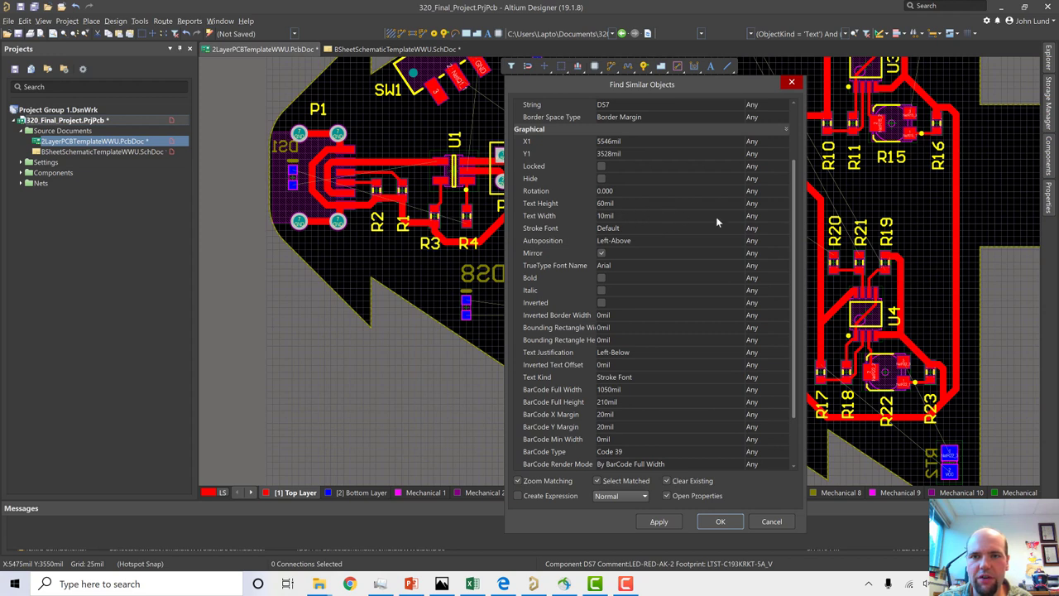
left_click(754, 203)
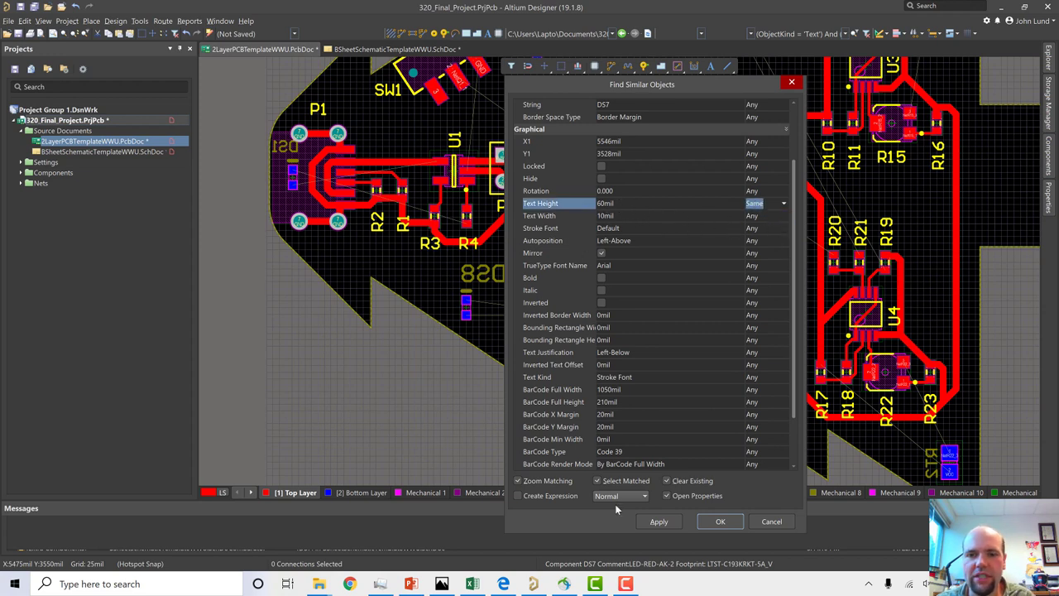
left_click(651, 523)
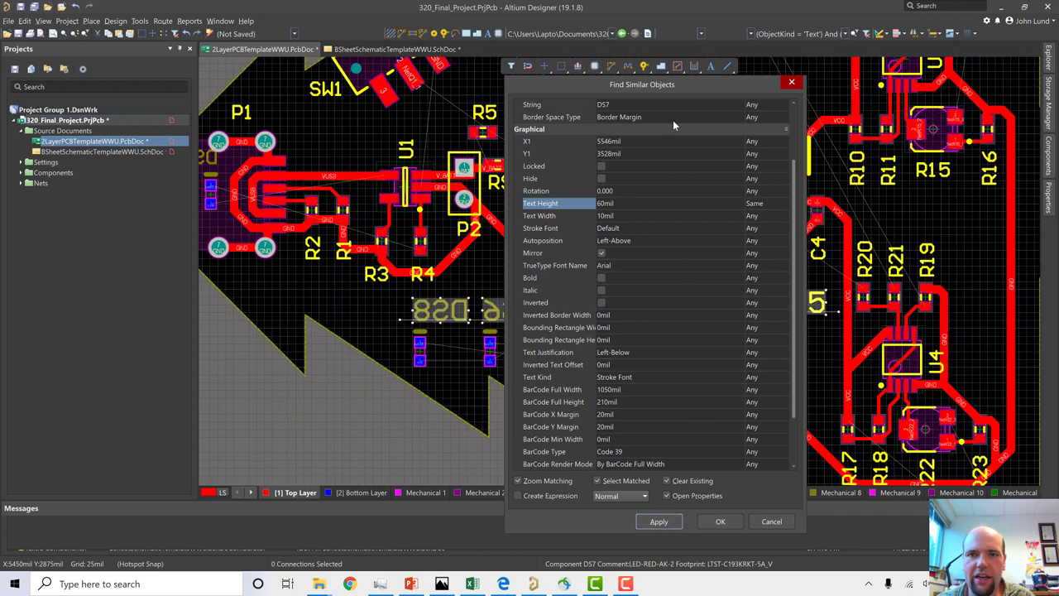
left_click_drag(665, 85, 211, 218)
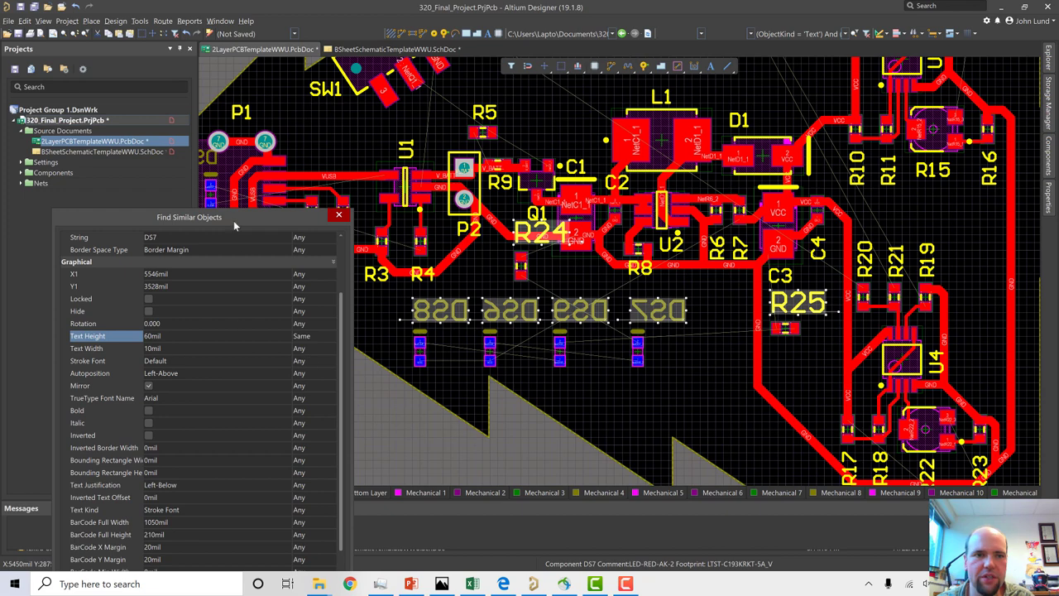
left_click(354, 483)
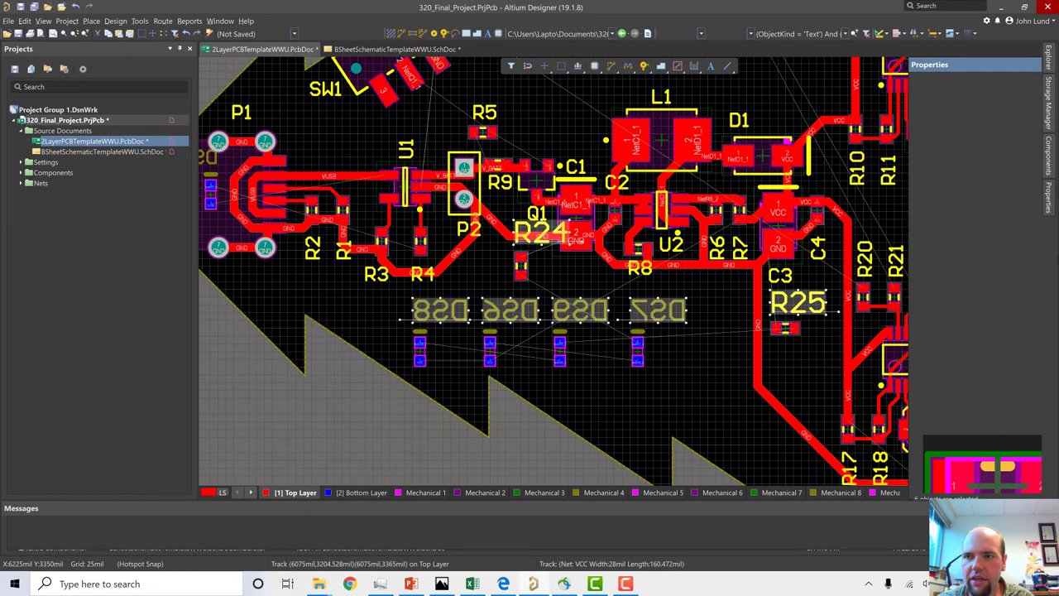
- Set the selected designators to a text height of 40 mil and a stroke width of 8 mil
left_click(1049, 206)
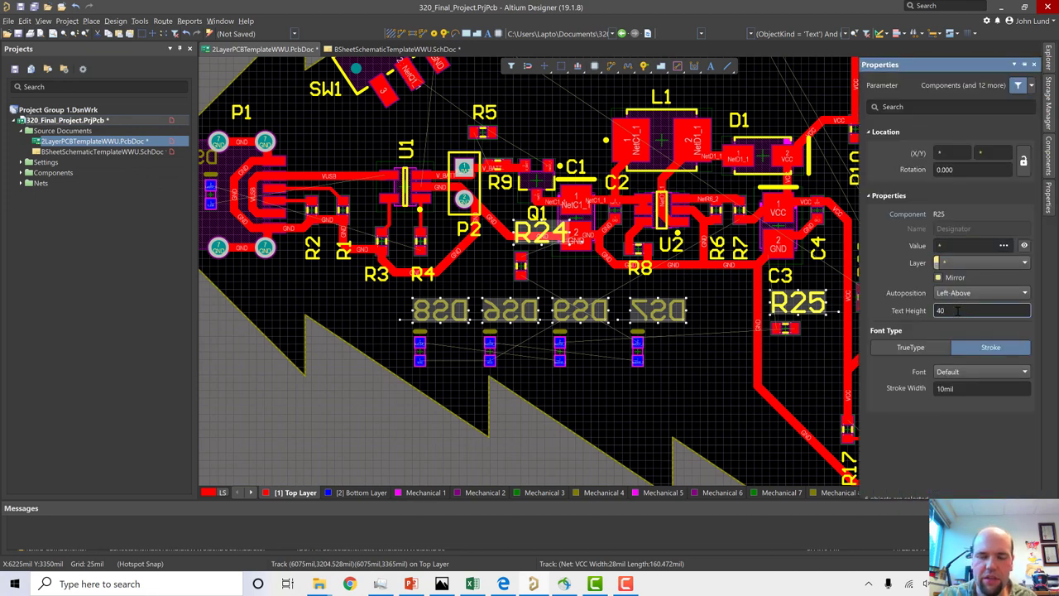
left_click(959, 310)
type("40mil")
key("Return")
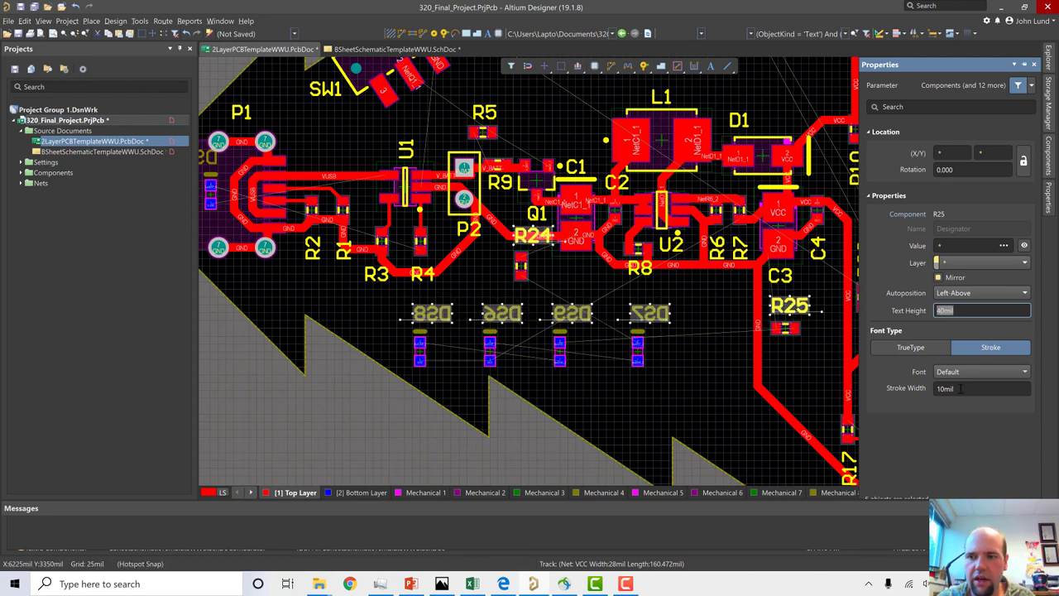
left_click(961, 388)
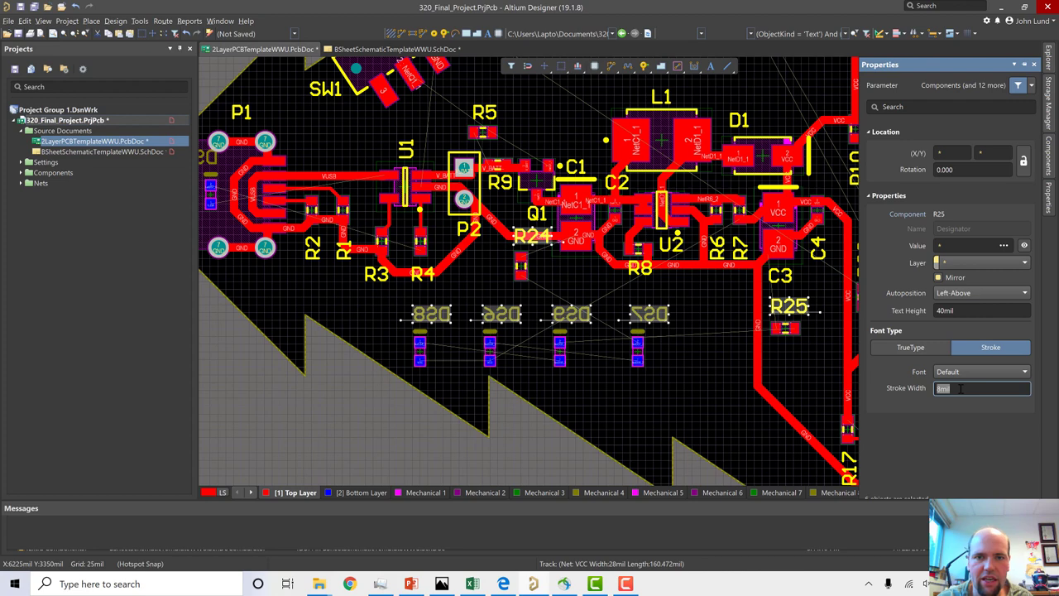
left_click(694, 393)
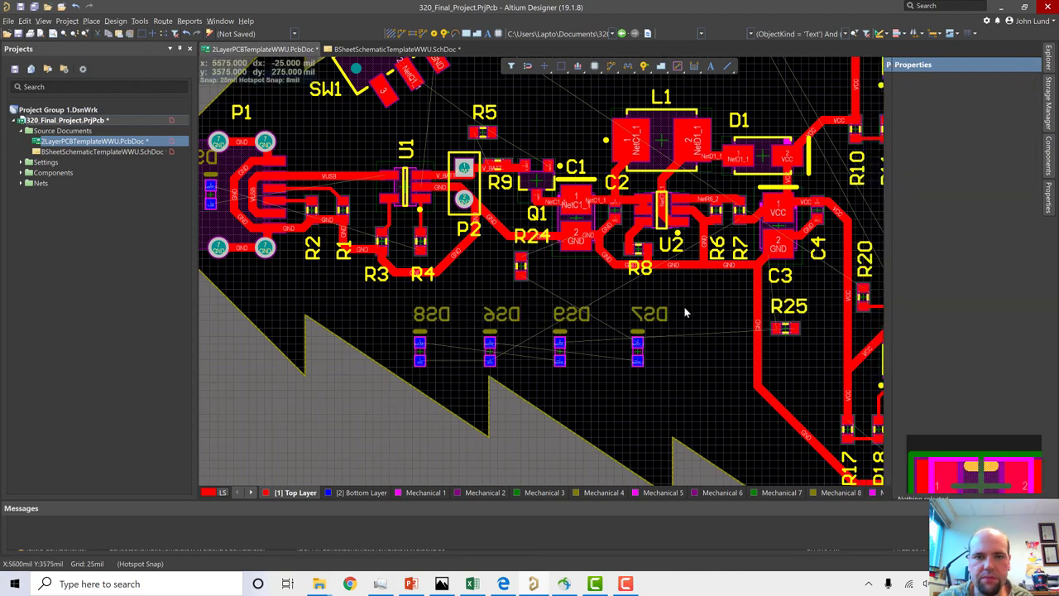
- Move the R24 designator off the GND trace to the free space directly left of resistor R24
left_click(514, 235)
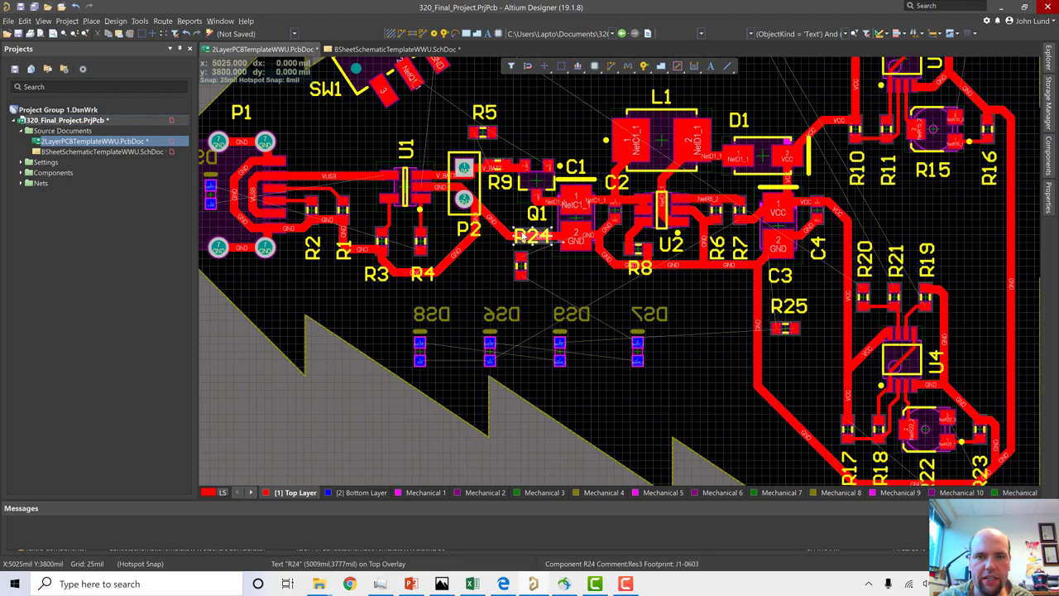
left_click_drag(515, 235, 476, 269)
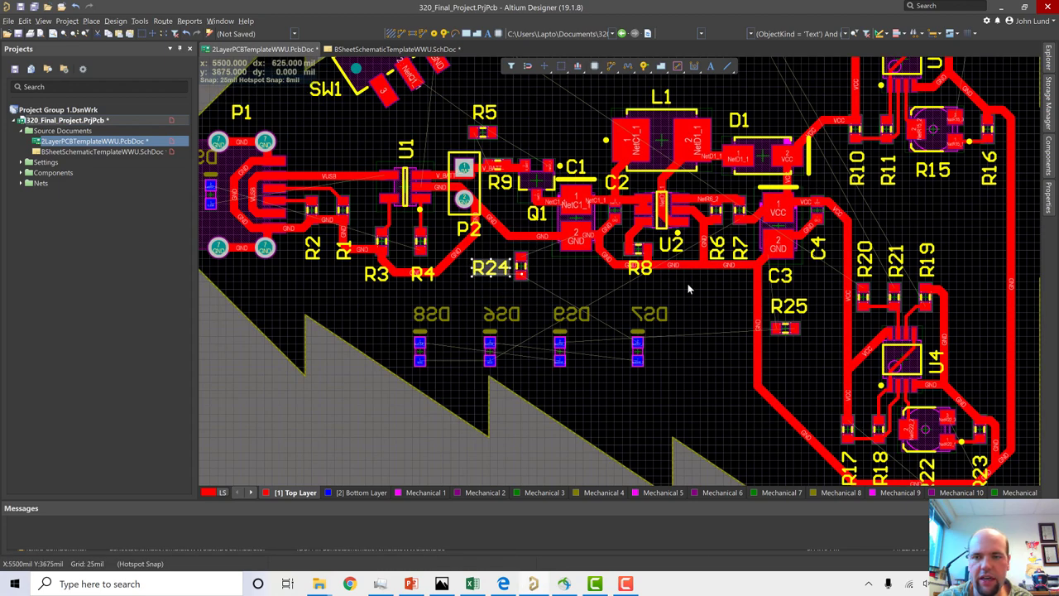
- Move resistor R5 above the V_BATT trace between U1 and P2, rotated vertically with its V_BATT pad facing the trace
scroll(667, 293, "down", 2)
scroll(683, 269, "up", 2)
scroll(683, 269, "down", 3, "ctrl")
scroll(684, 269, "up", 3, "ctrl")
scroll(684, 269, "up", 2, "ctrl")
scroll(684, 268, "down", 3, "ctrl")
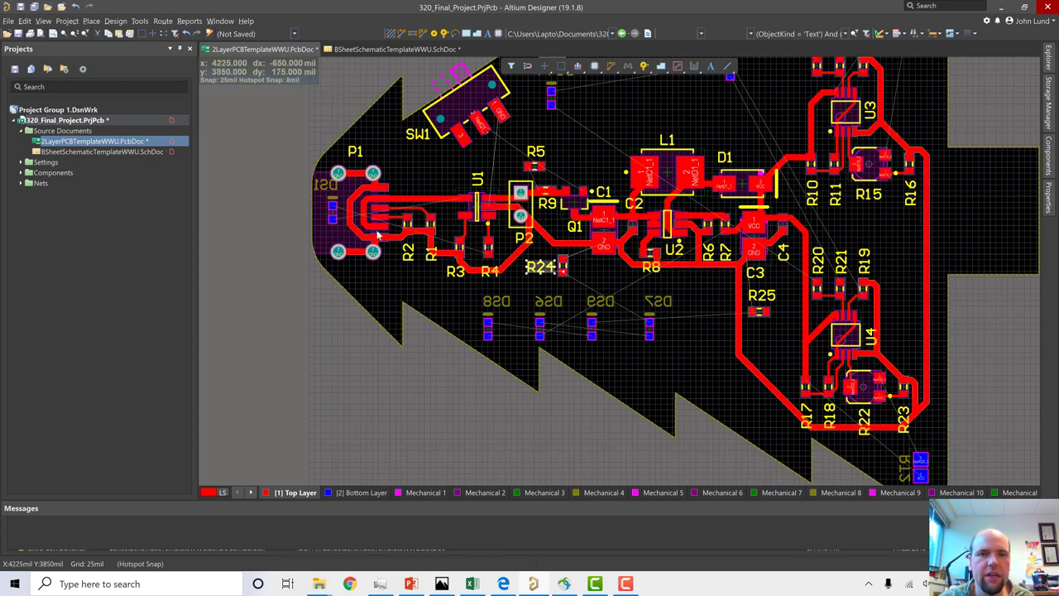
scroll(525, 157, "down", 1, "ctrl")
scroll(526, 157, "up", 2, "ctrl")
scroll(525, 157, "up", 2, "ctrl")
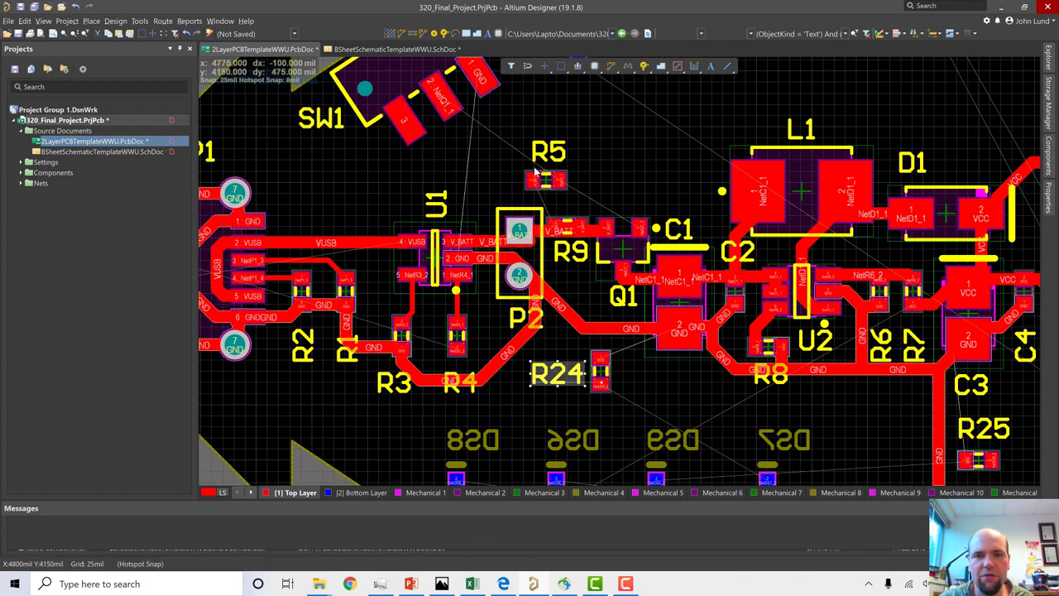
scroll(511, 170, "up", 2, "ctrl")
scroll(511, 169, "down", 3, "ctrl")
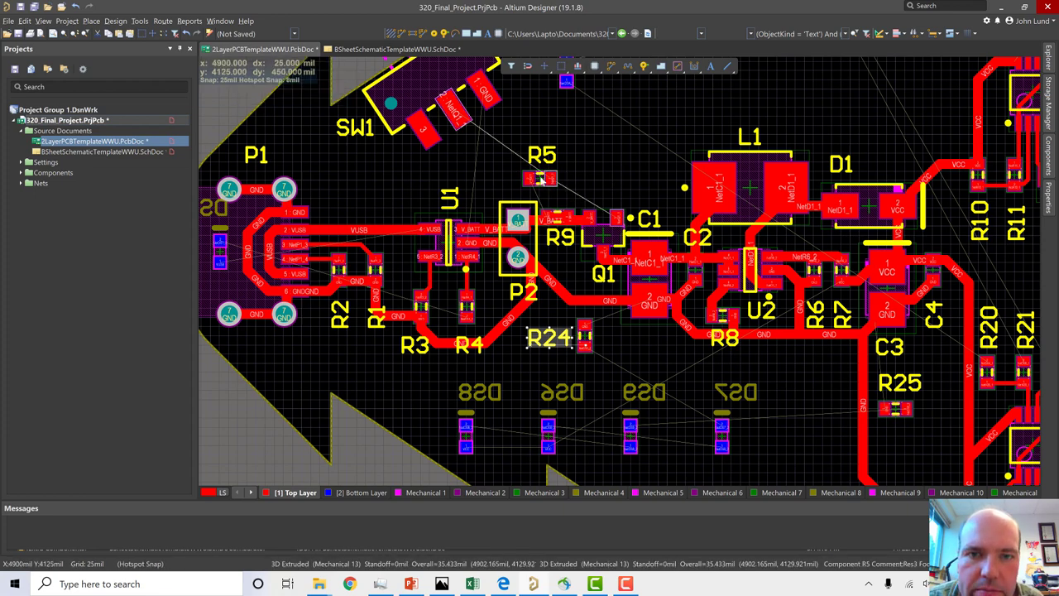
left_click_drag(541, 177, 471, 163)
key("space")
key("space")
key("space")
key("space")
scroll(489, 195, "up", 1, "ctrl")
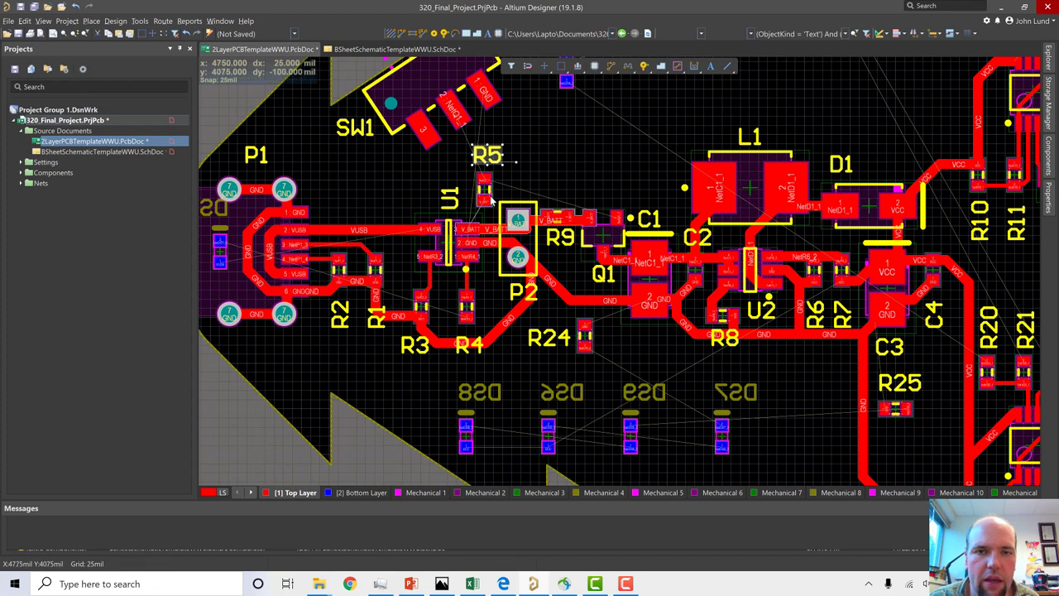
- Route a 28 mil top-layer track from R5's V_BATT pad straight down to the V_BATT trace
scroll(488, 197, "up", 1, "ctrl")
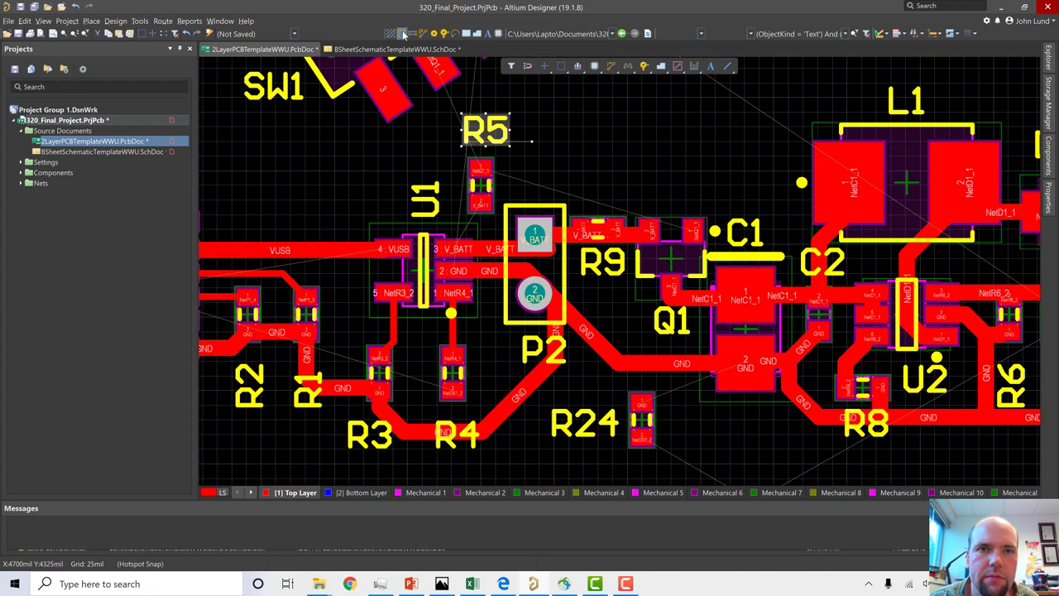
key("ctrl+w")
left_click(480, 198)
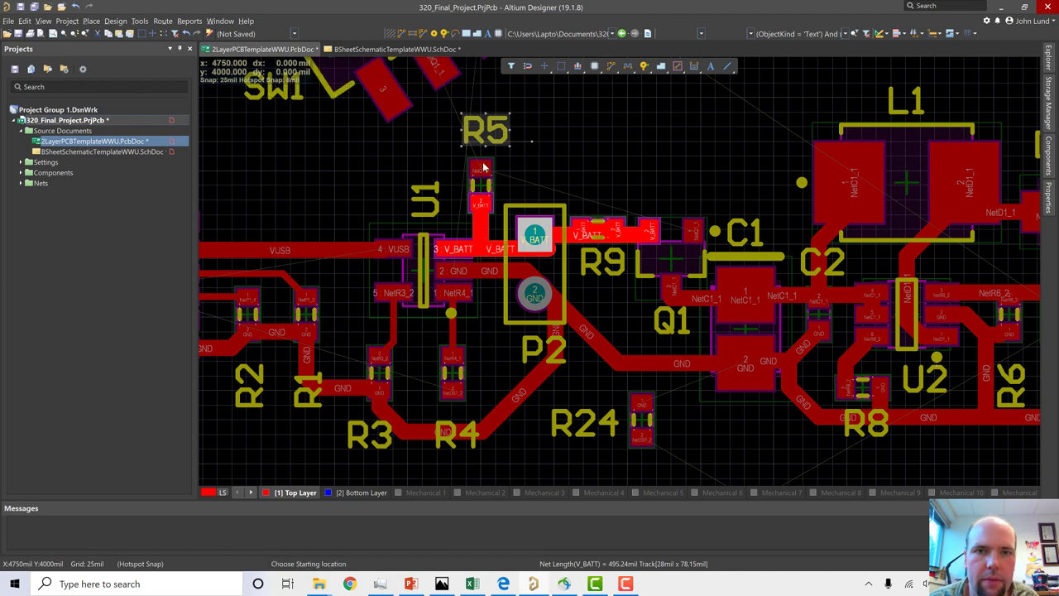
right_click(482, 247)
- Route a 28 mil top-layer track from R5's upper pad to pad 2 of switch SW1 on net NetQ1_1
scroll(485, 257, "up", 2)
left_click(481, 259)
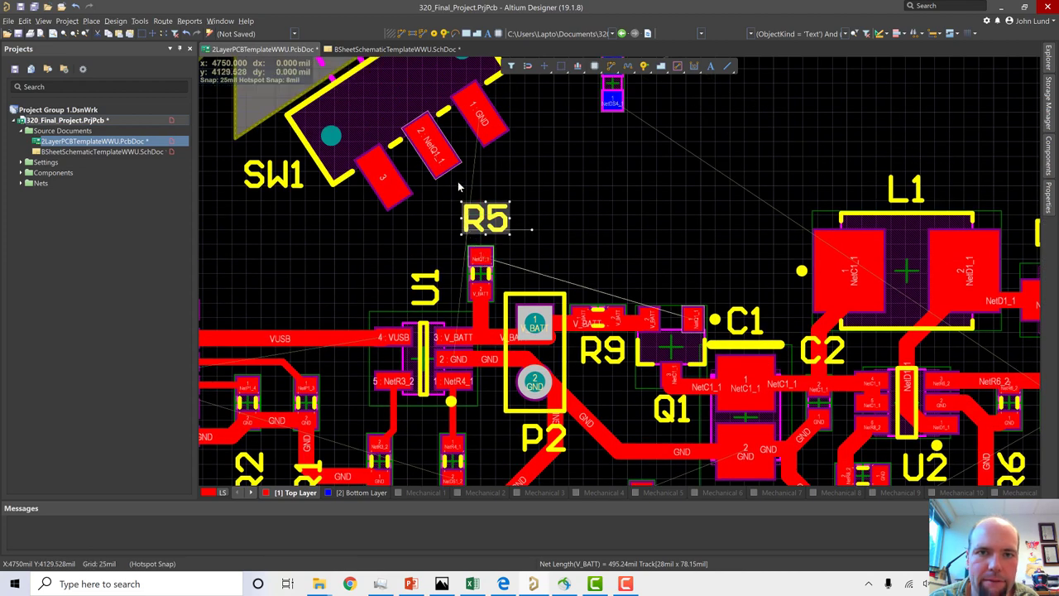
left_click(436, 149)
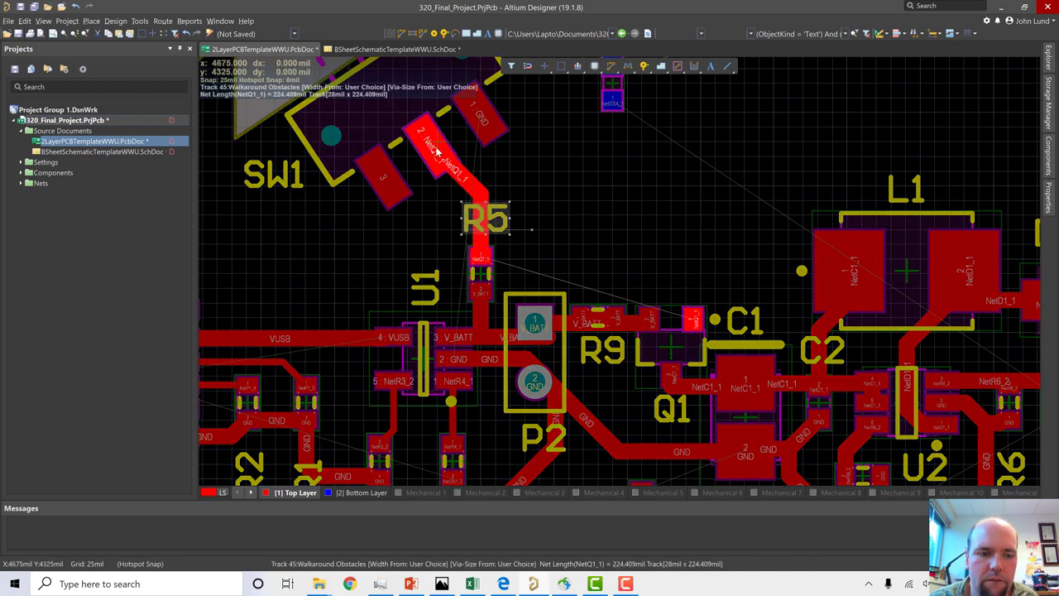
right_click(436, 149)
- Examine the board's remaining unrouted connections, from switch SW1 and the U3 and U4 circuits to the new LED row
scroll(570, 202, "down", 3, "ctrl")
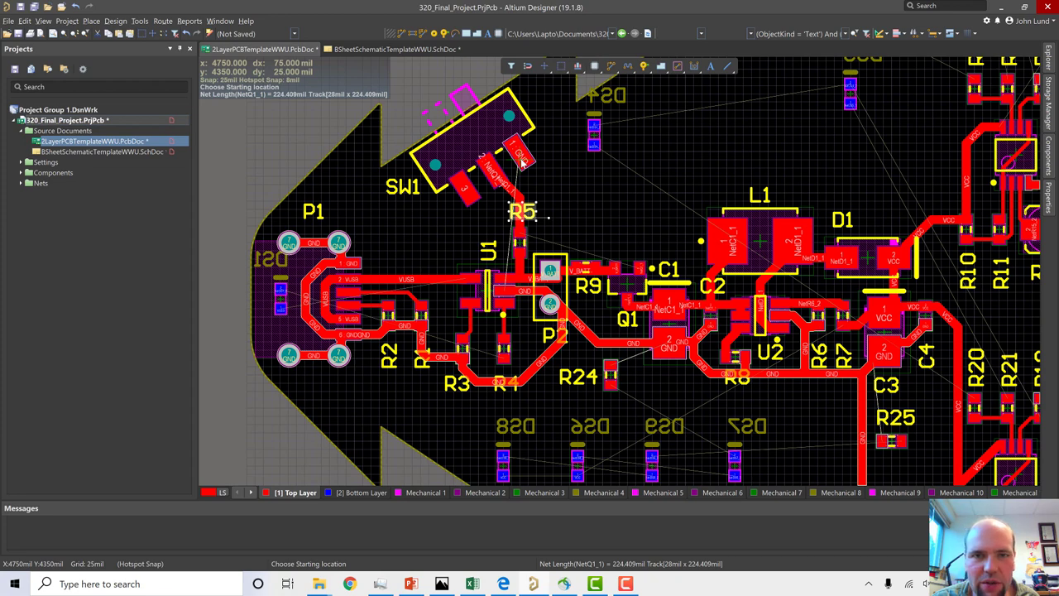
scroll(524, 165, "down", 3, "ctrl")
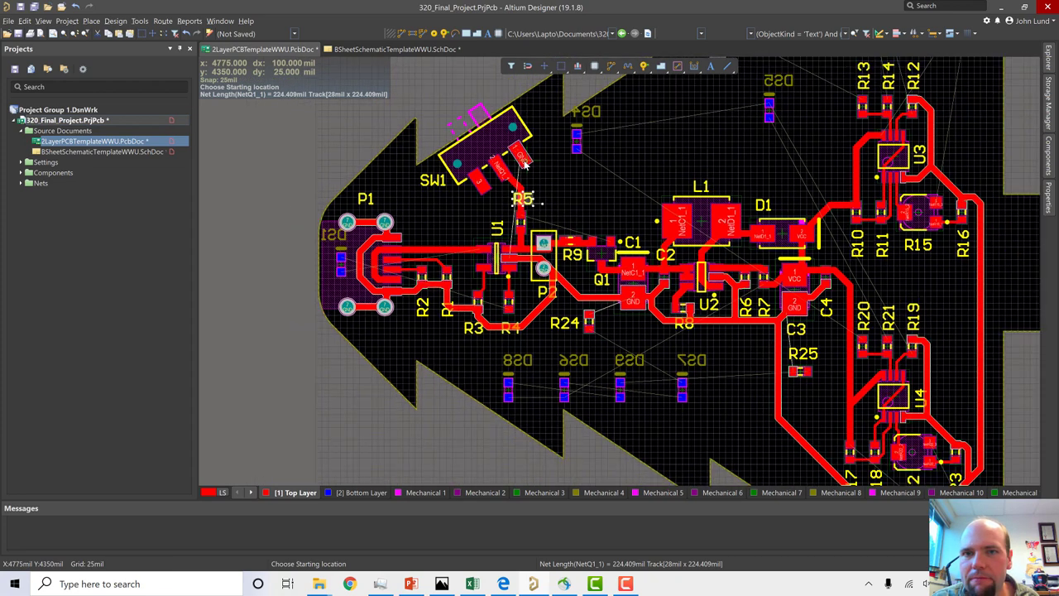
scroll(890, 111, "up", 2, "ctrl")
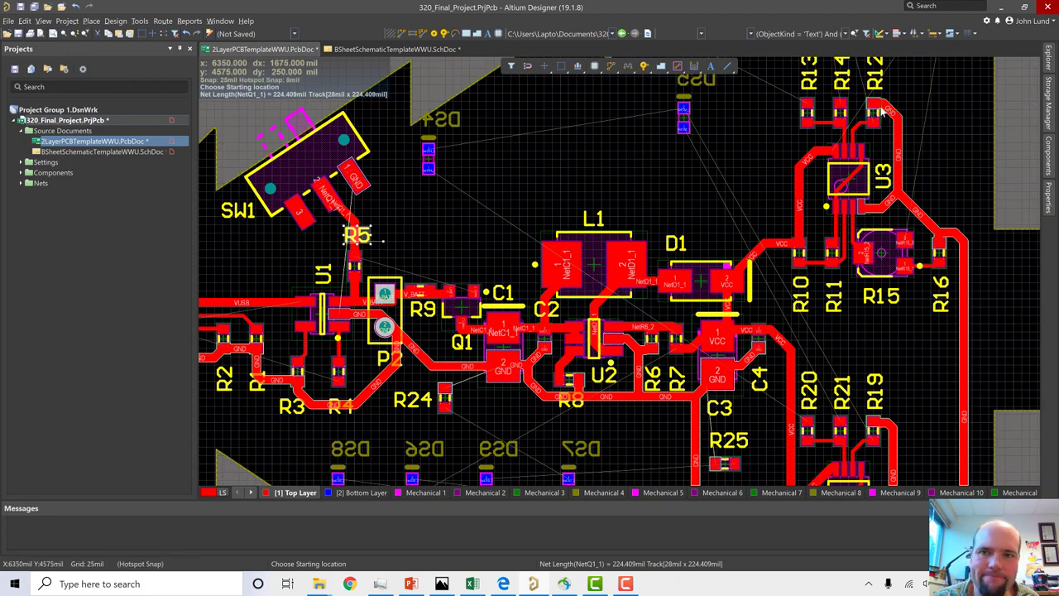
scroll(477, 195, "down", 2)
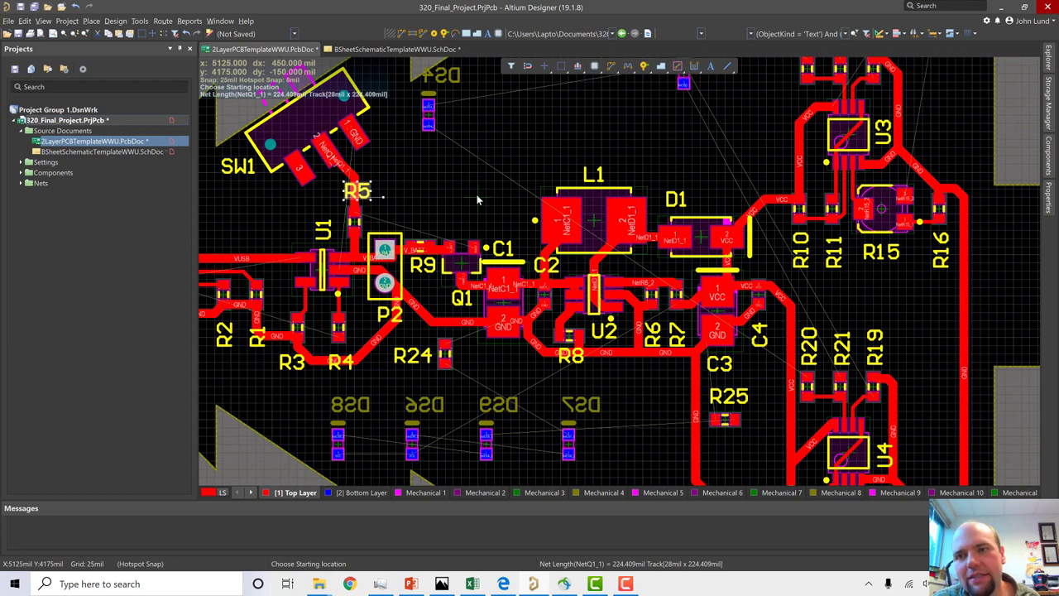
scroll(476, 195, "down", 8)
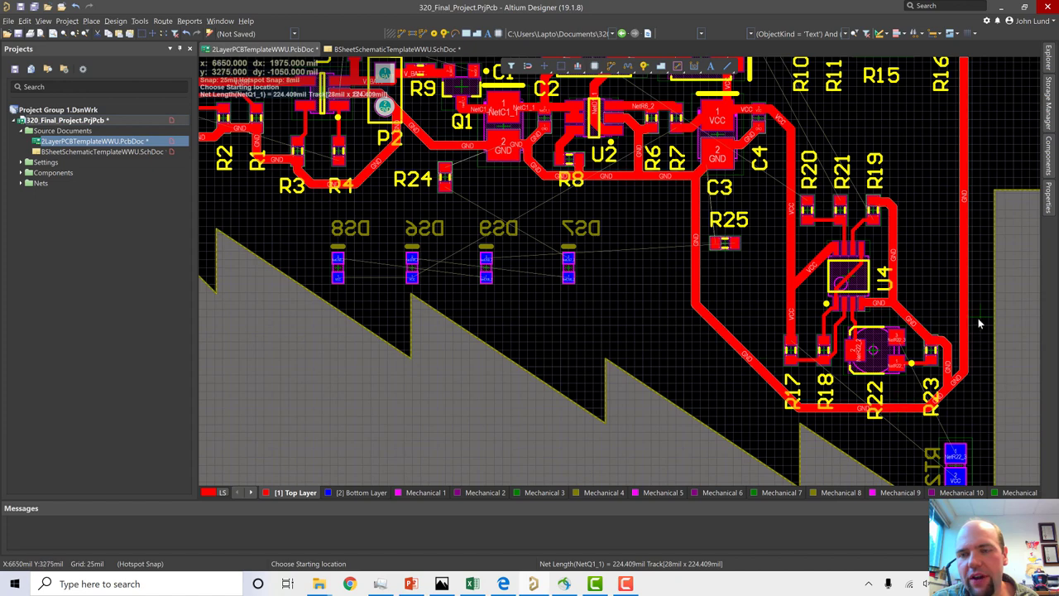
scroll(979, 323, "up", 3)
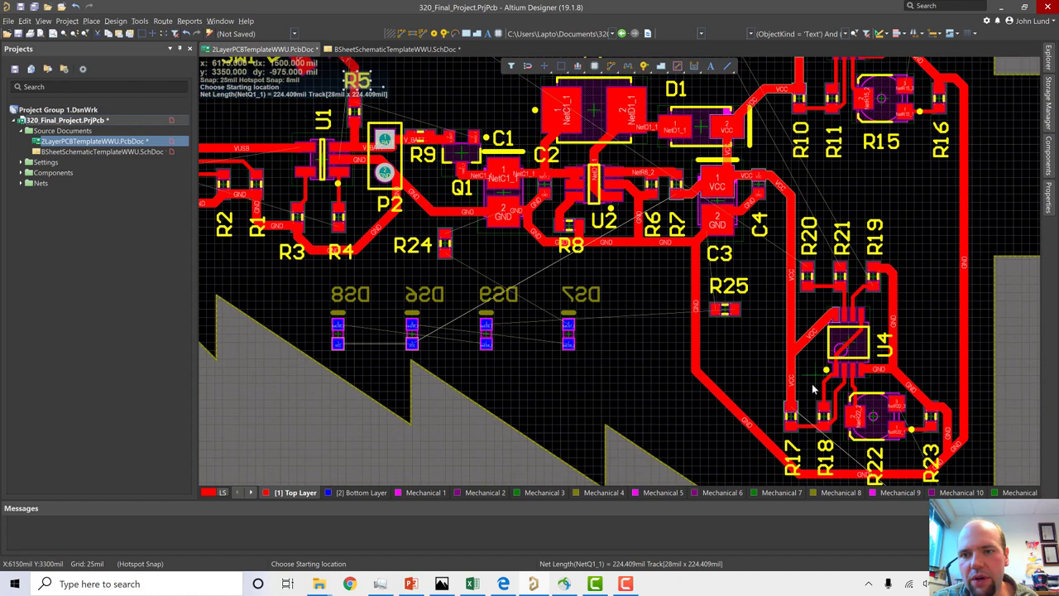
scroll(746, 228, "up", 5)
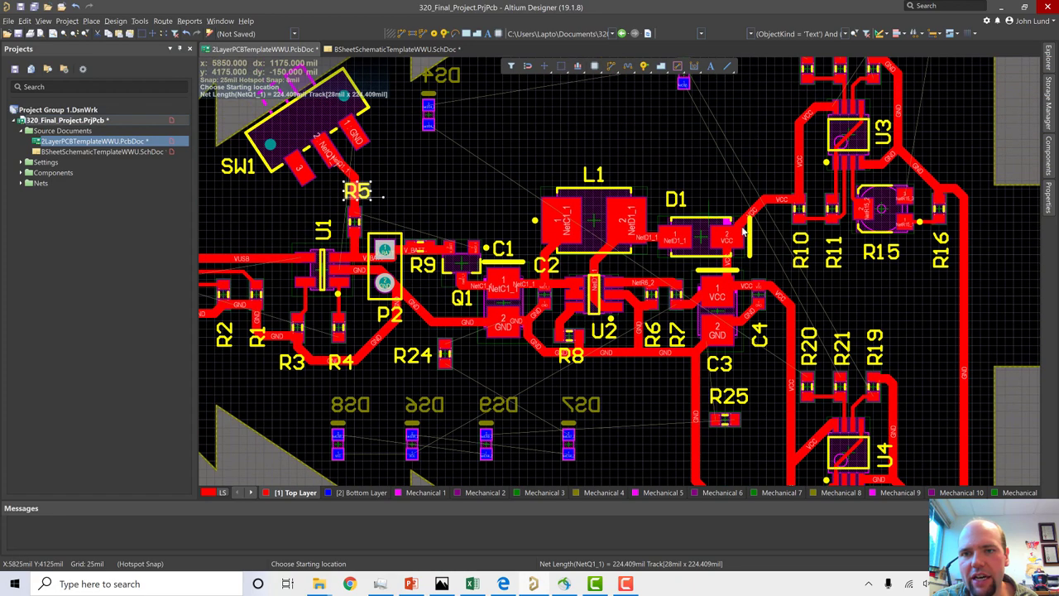
scroll(749, 232, "down", 4)
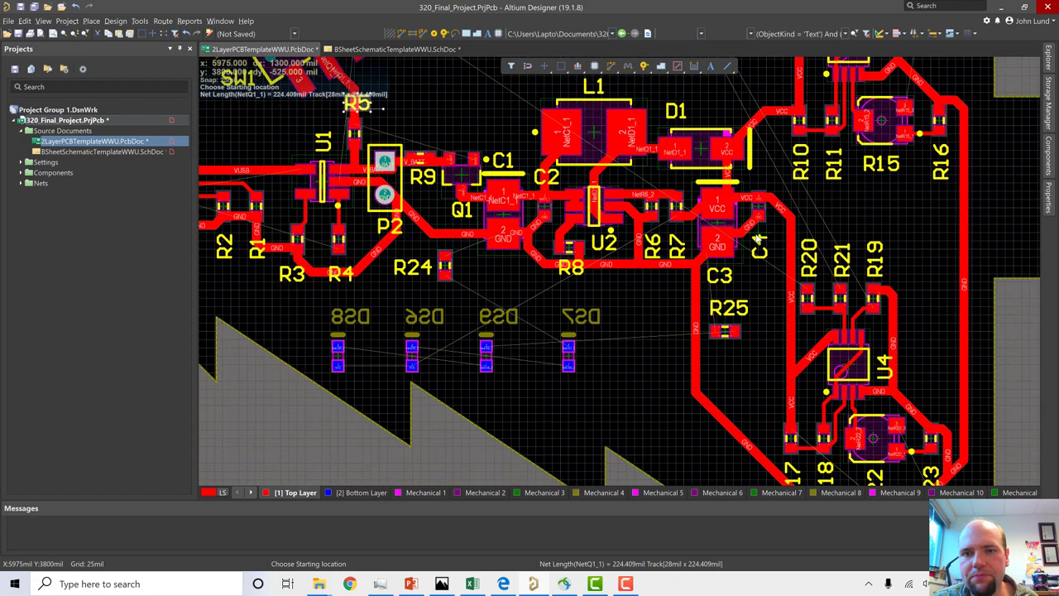
- Route a 28 mil top-layer NetQ1_1 track from R5's upper pad over P2 and R9 to pad 1 of Q1
scroll(759, 238, "down", 3, "ctrl")
scroll(445, 209, "up", 3)
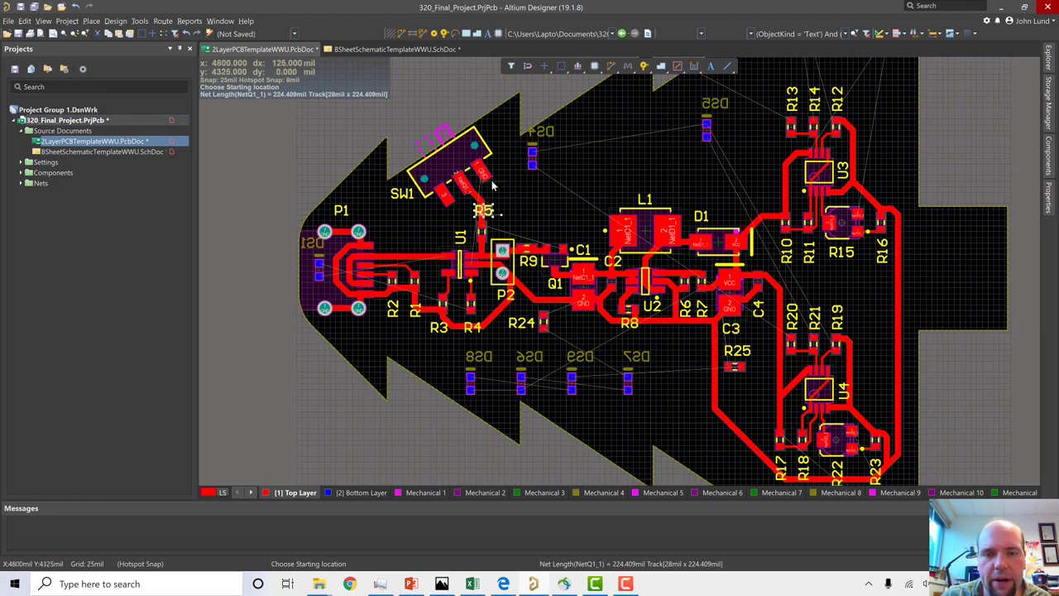
scroll(488, 235, "up", 1)
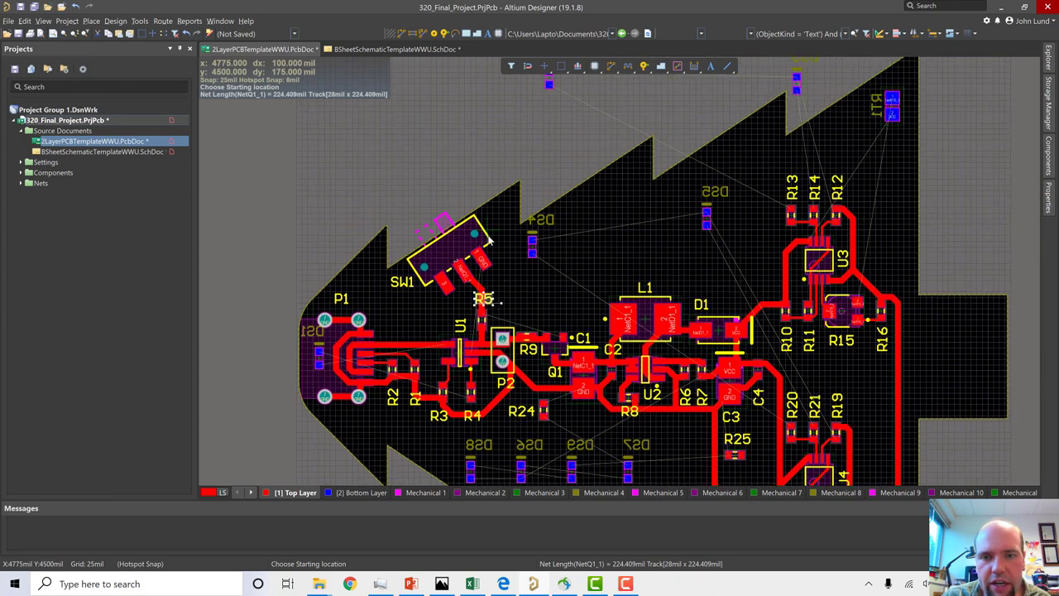
scroll(502, 250, "up", 4, "ctrl")
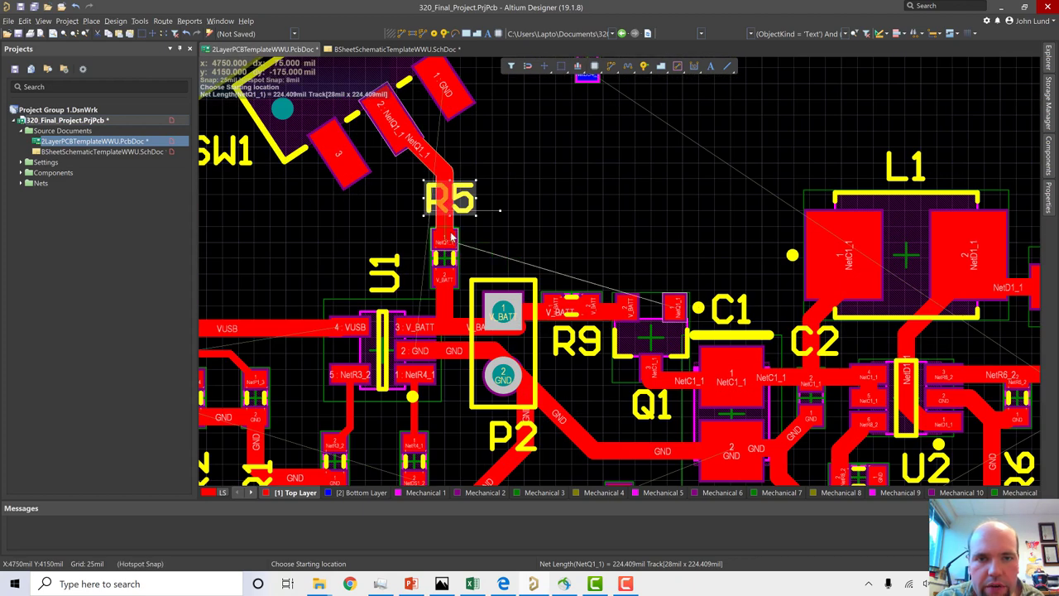
left_click(448, 239)
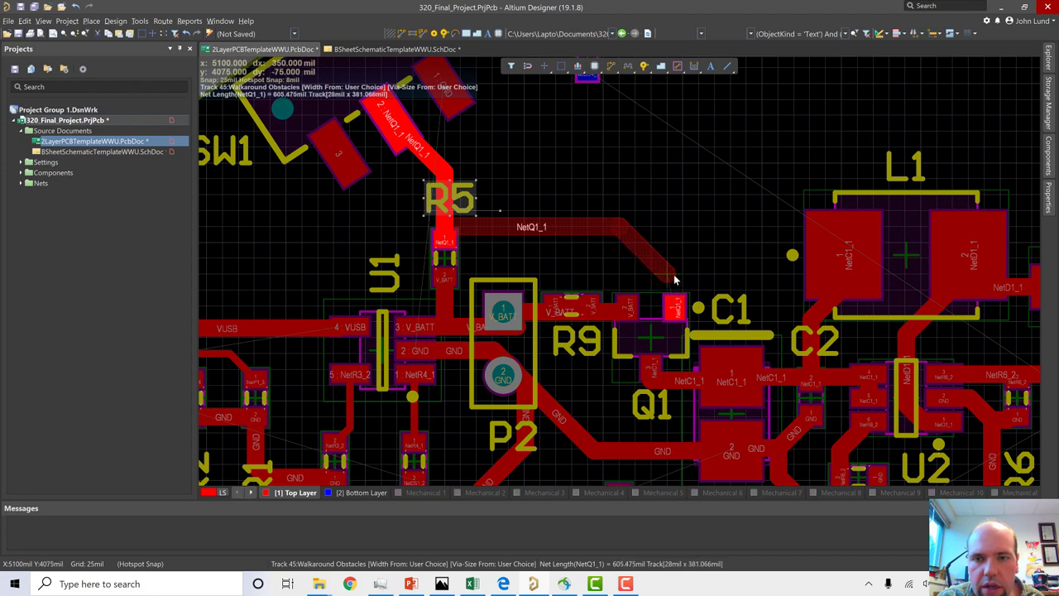
left_click(677, 308)
key("Escape")
scroll(458, 250, "up", 1, "ctrl")
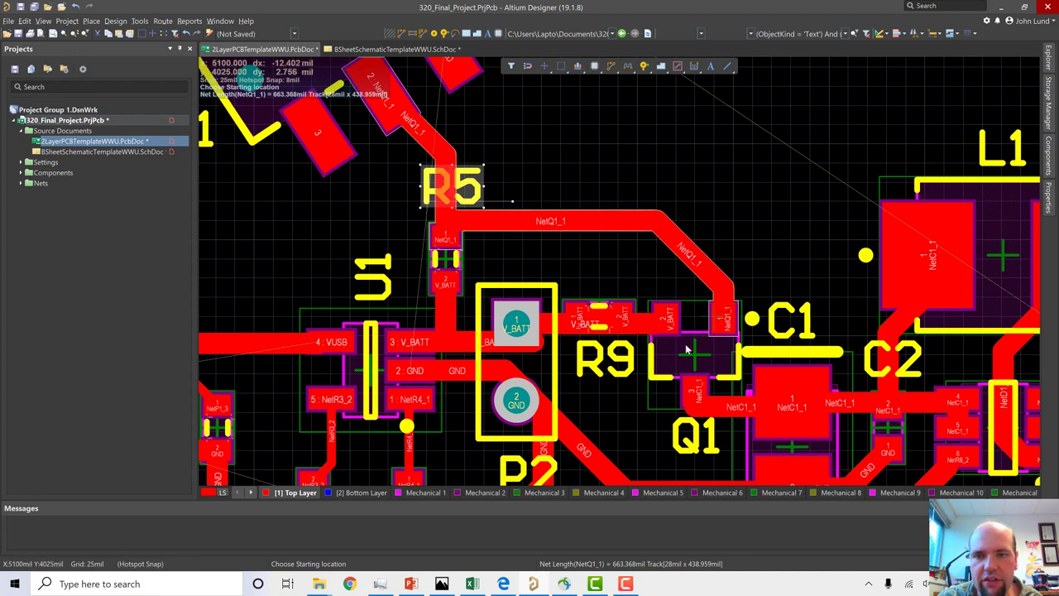
- Examine the remaining unrouted connections, from switch SW1's GND pad to the LEDs and the U3 and U4 circuits
scroll(661, 329, "down", 2, "ctrl")
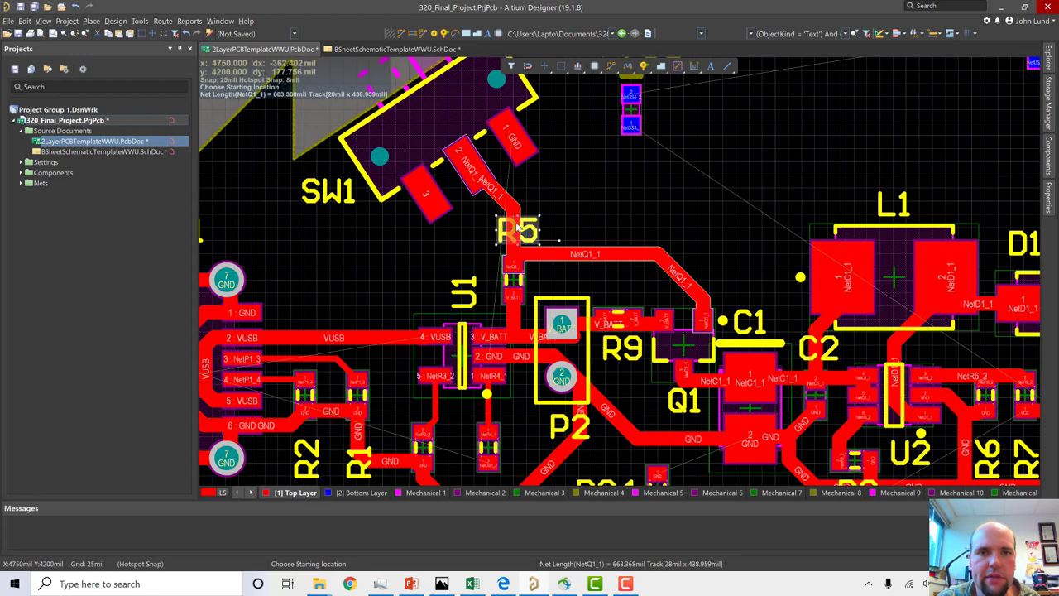
scroll(518, 229, "down", 2, "ctrl")
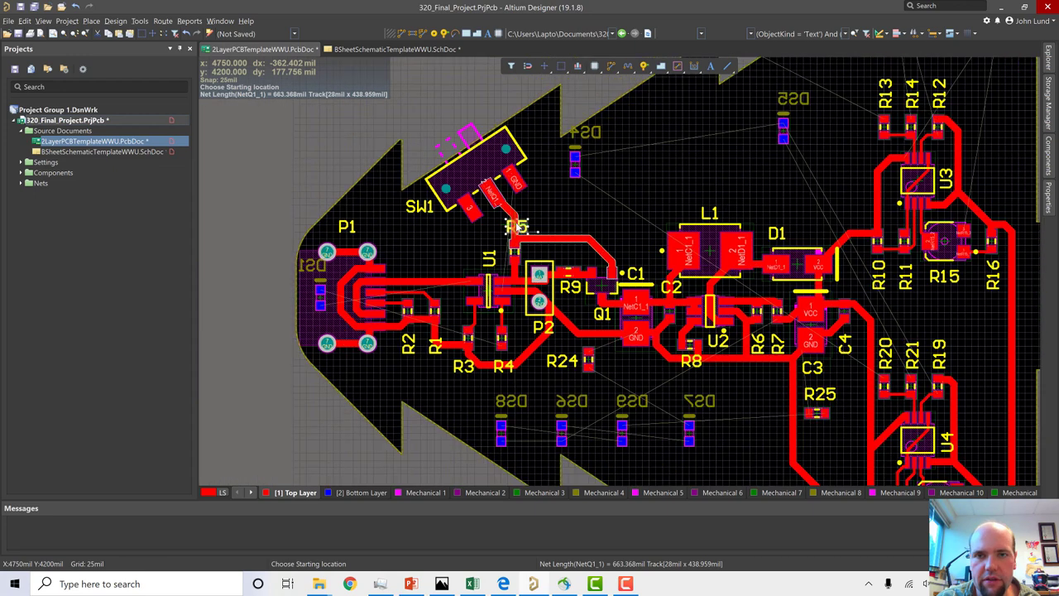
scroll(517, 229, "down", 1, "ctrl")
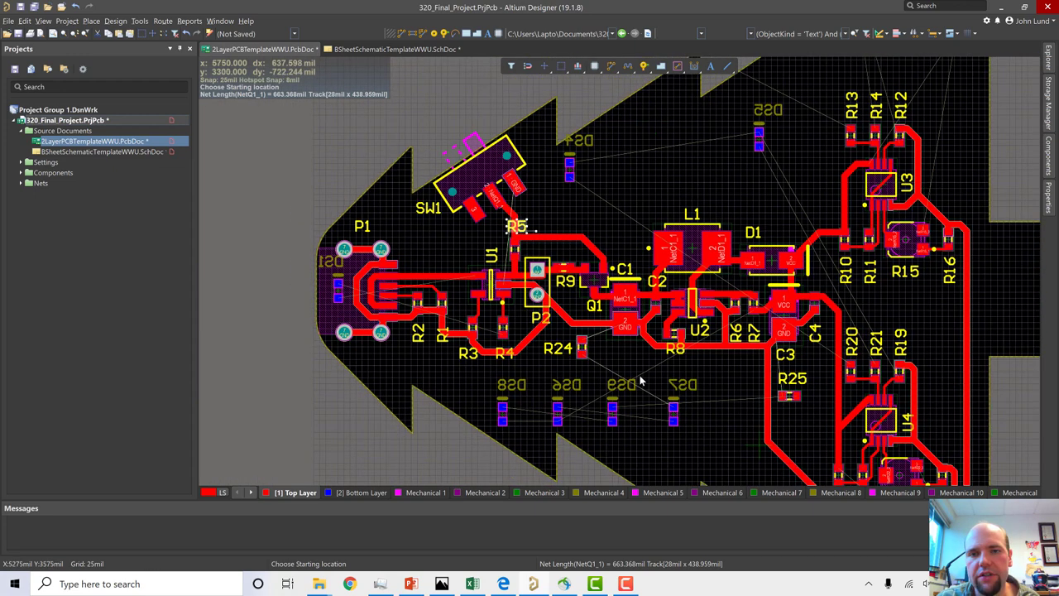
scroll(640, 375, "down", 1, "ctrl")
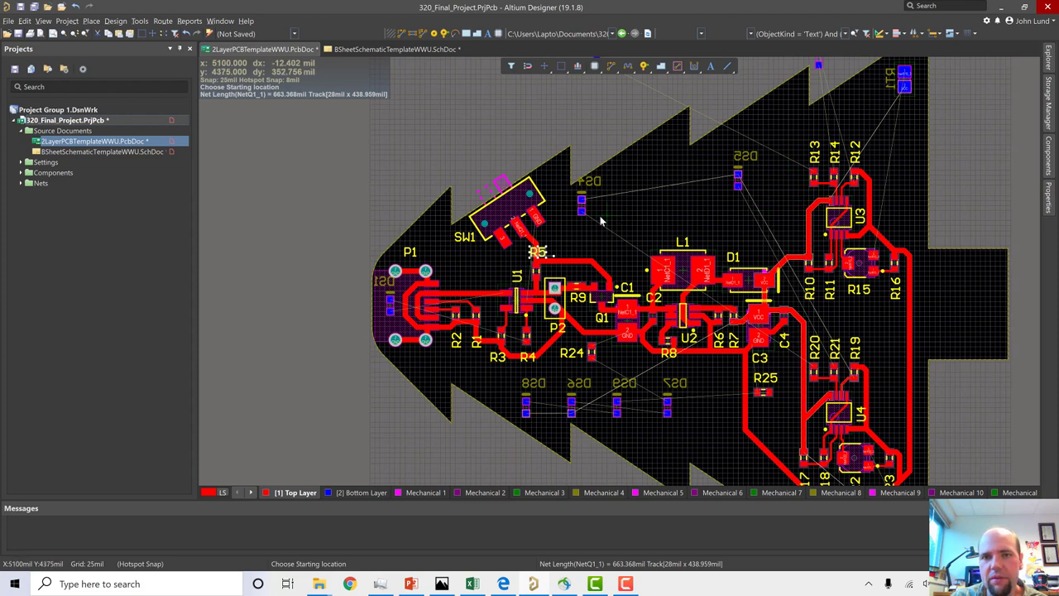
scroll(595, 215, "down", 3)
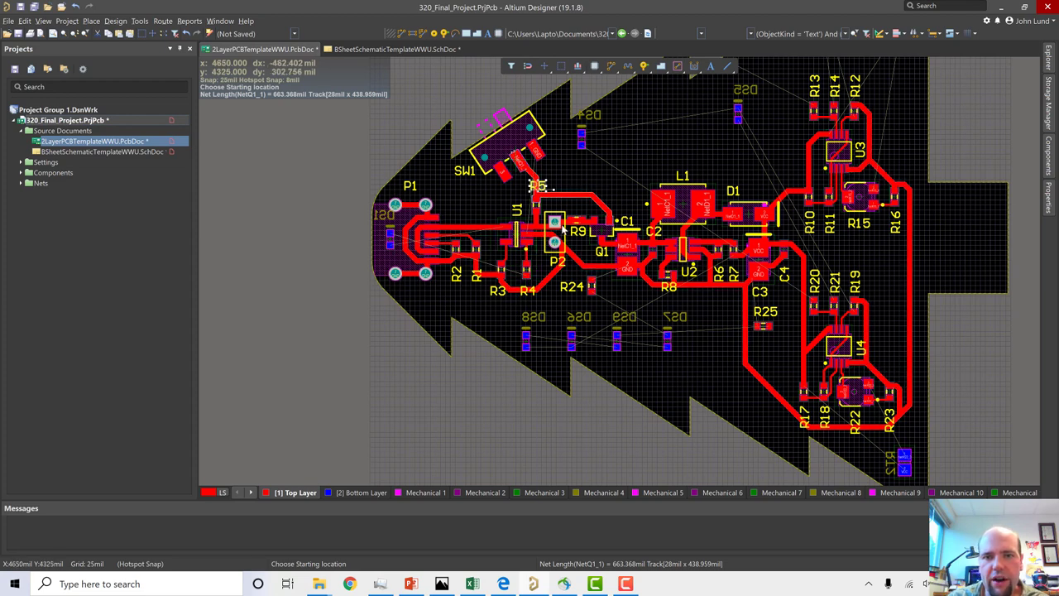
scroll(558, 217, "up", 2, "ctrl")
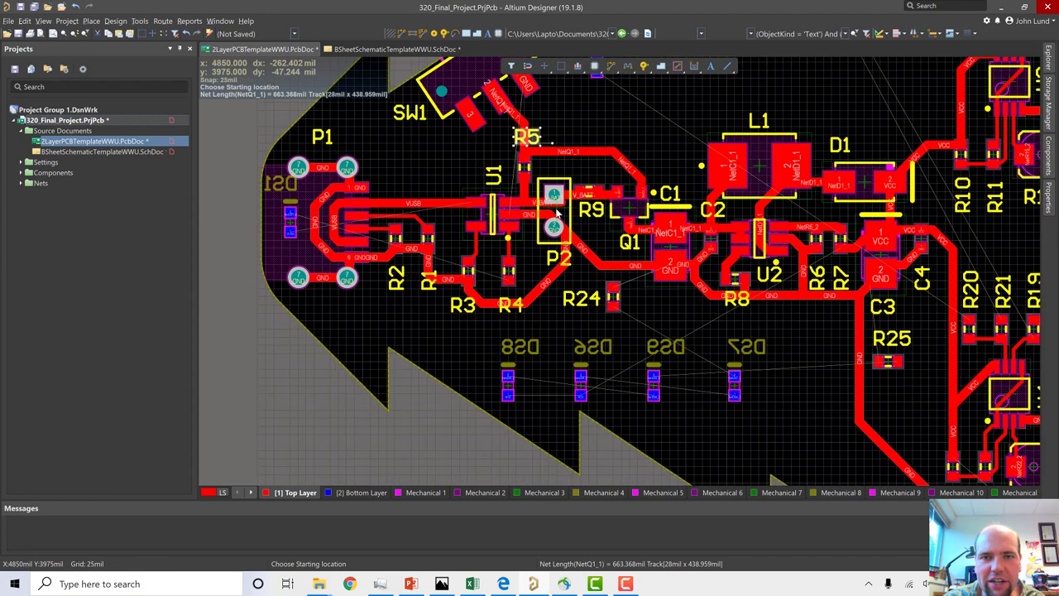
scroll(558, 214, "up", 2, "ctrl")
scroll(553, 253, "up", 3)
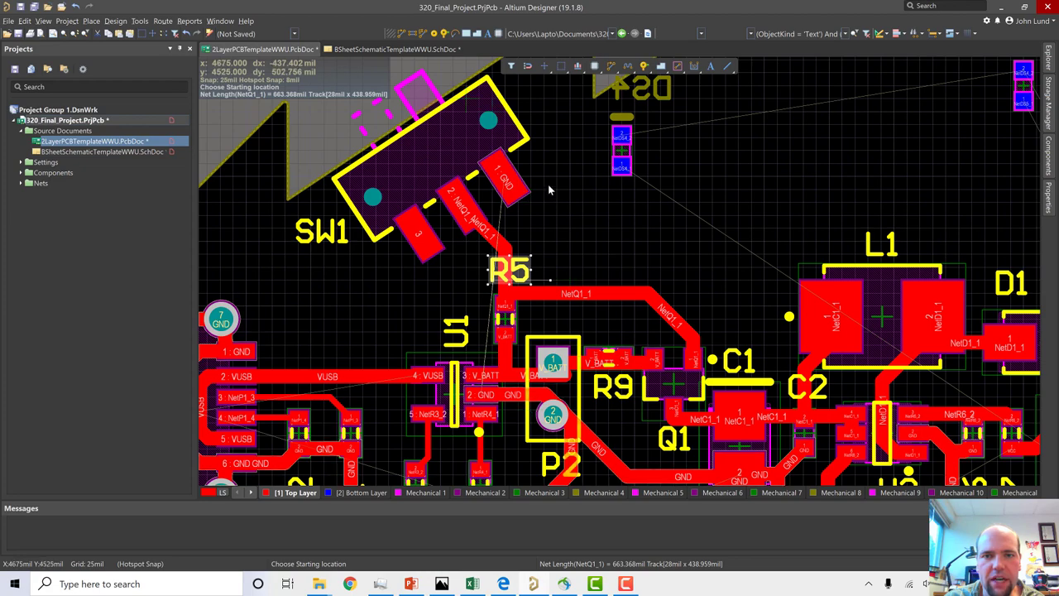
scroll(557, 219, "down", 3, "ctrl")
scroll(557, 219, "down", 2, "ctrl")
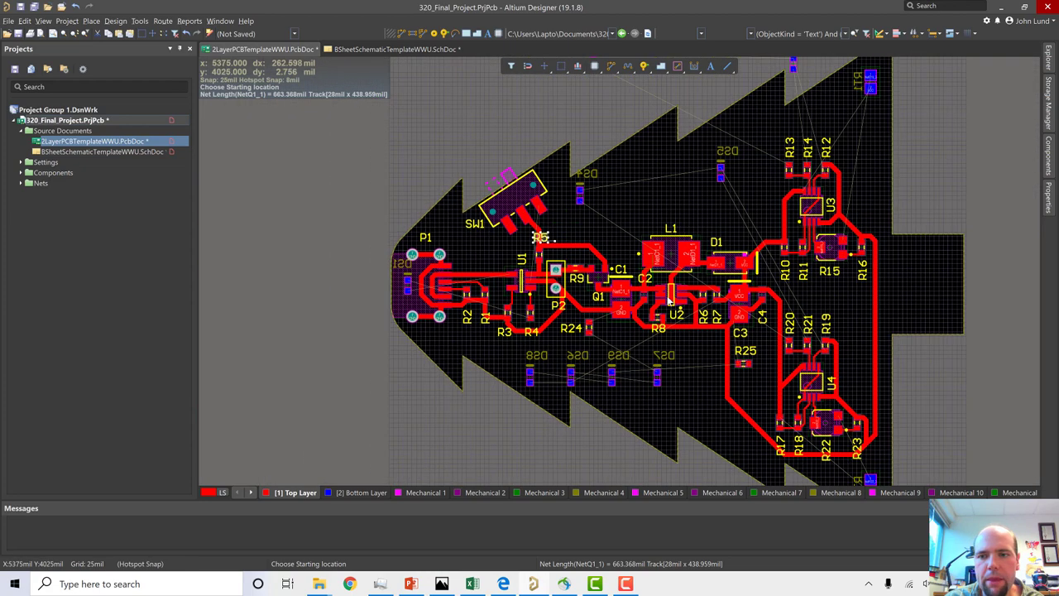
- Examine the bottom-side LEDs DS4 and DS5 and the connections leading from their pads
right_click_drag(510, 427, 389, 381)
right_click_drag(538, 424, 555, 450)
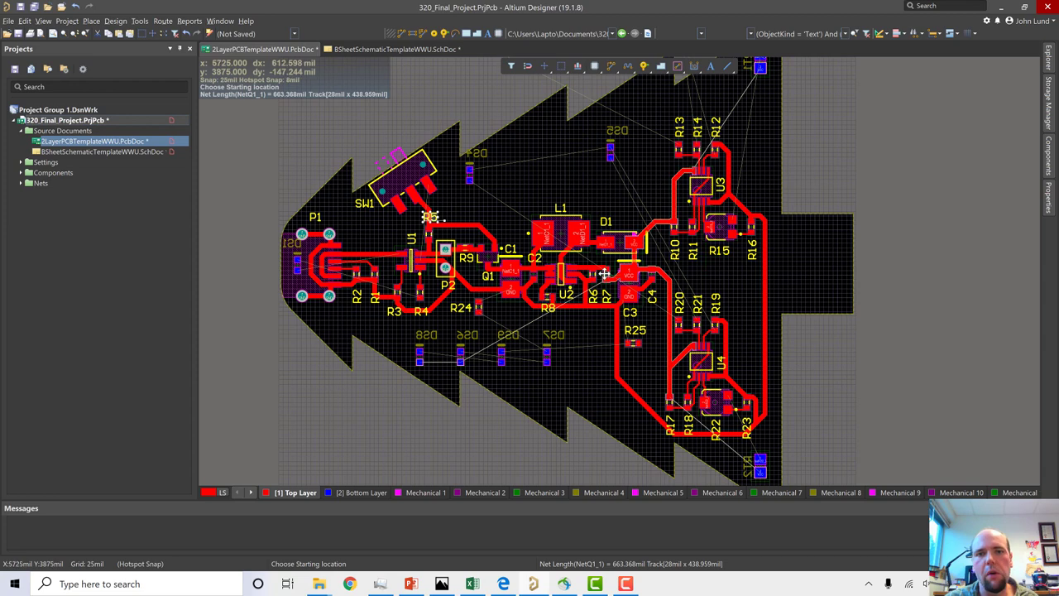
scroll(468, 174, "up", 1, "ctrl")
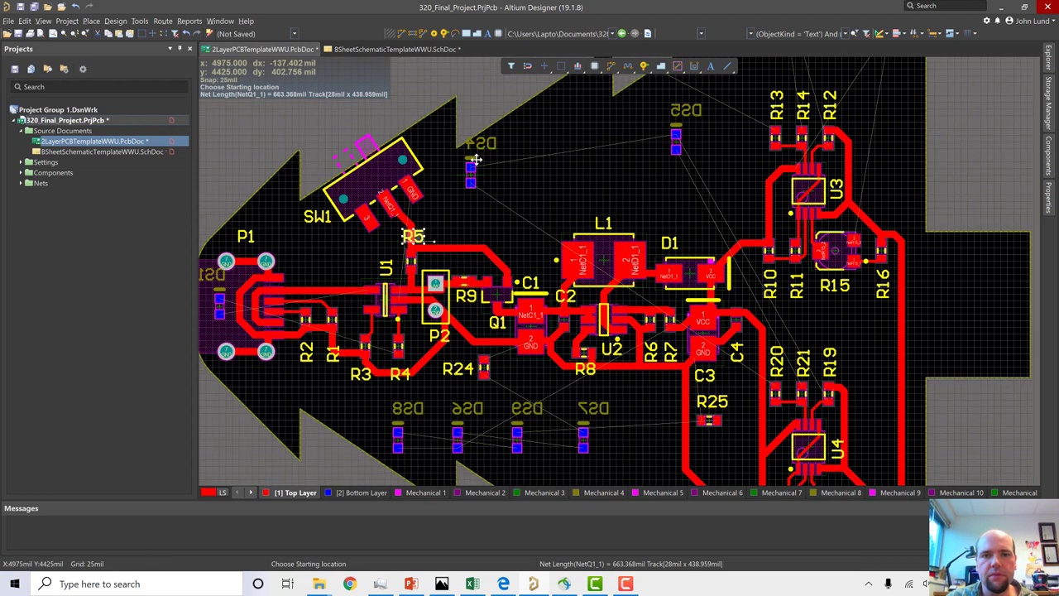
scroll(470, 174, "up", 1, "ctrl")
scroll(470, 174, "up", 2, "ctrl")
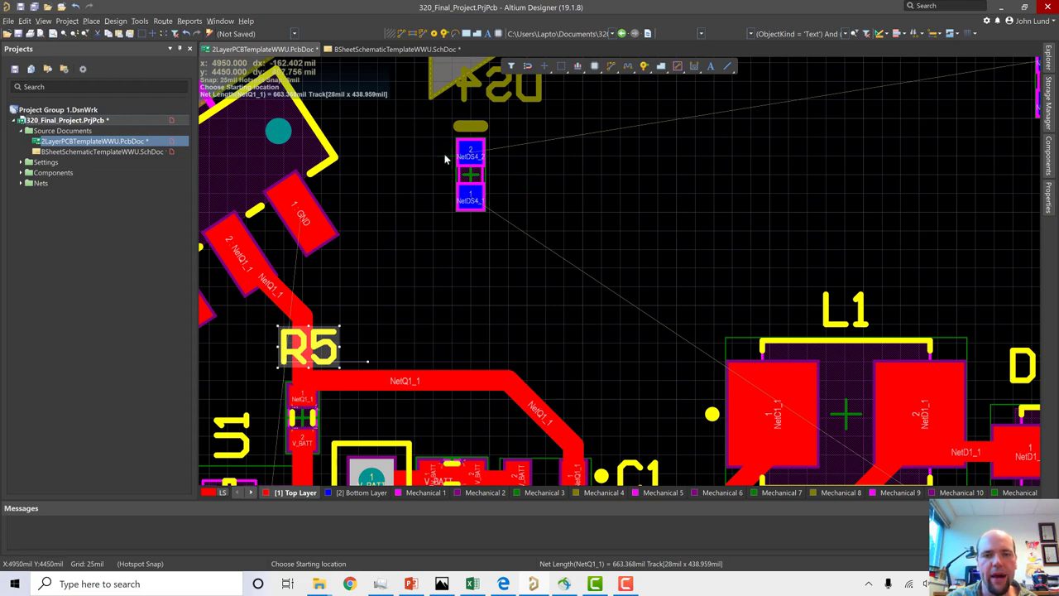
scroll(444, 156, "down", 1, "ctrl")
scroll(447, 157, "down", 2, "ctrl")
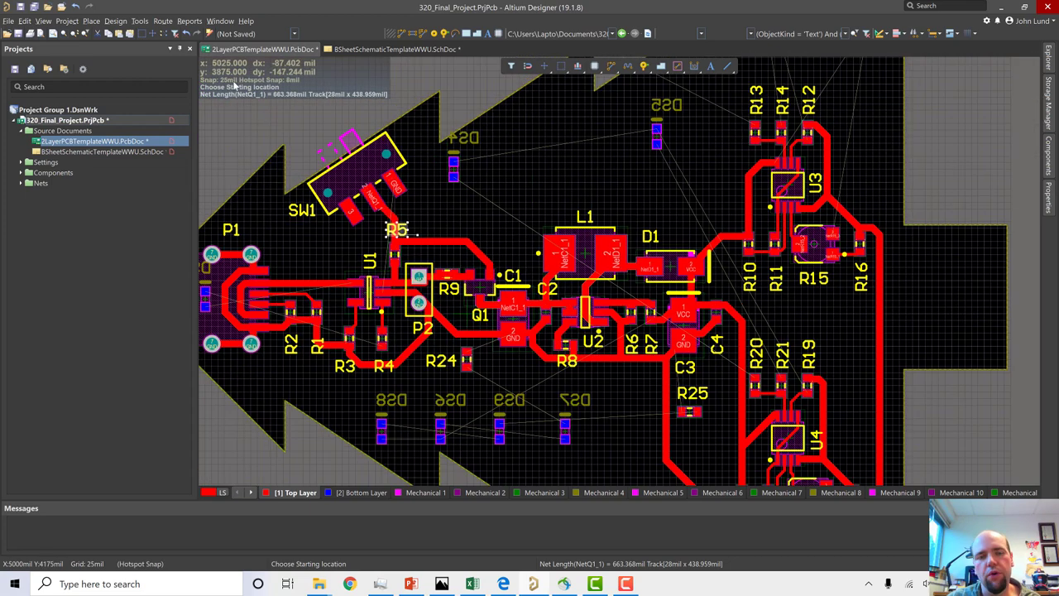
right_click_drag(637, 188, 759, 312)
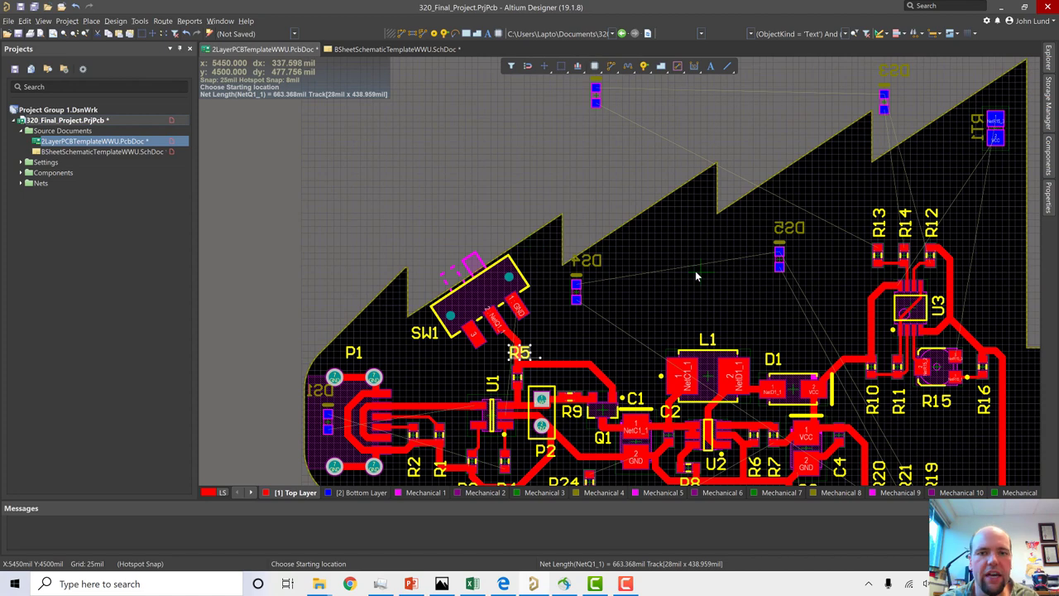
- Flip the board view to its underside and make the Bottom Layer the active layer
left_click(43, 21)
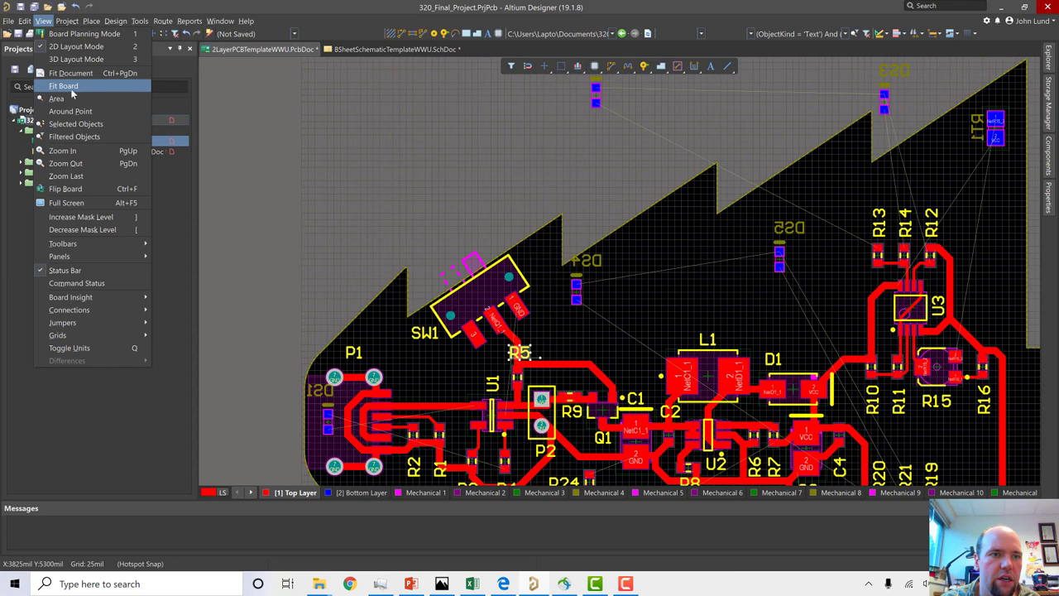
left_click(78, 189)
scroll(639, 186, "down", 3, "ctrl")
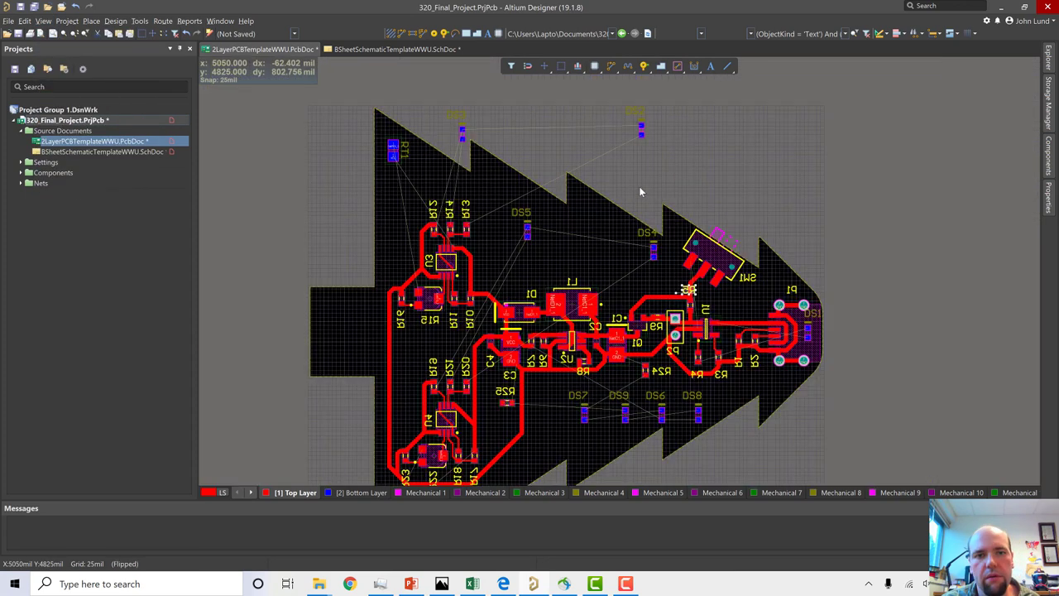
scroll(559, 273, "up", 2, "ctrl")
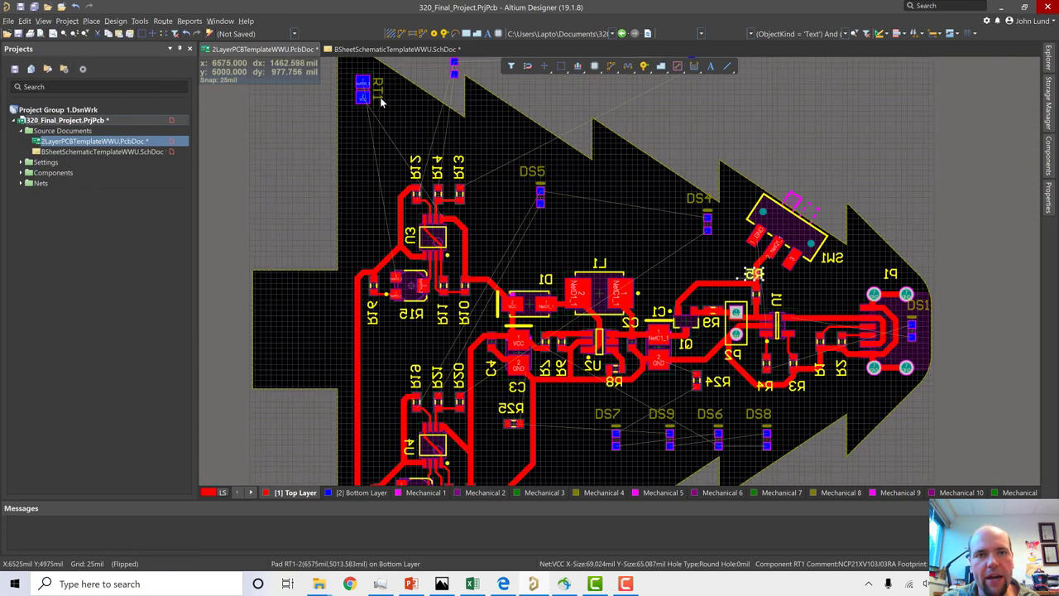
scroll(379, 100, "up", 3, "ctrl")
scroll(394, 118, "up", 2)
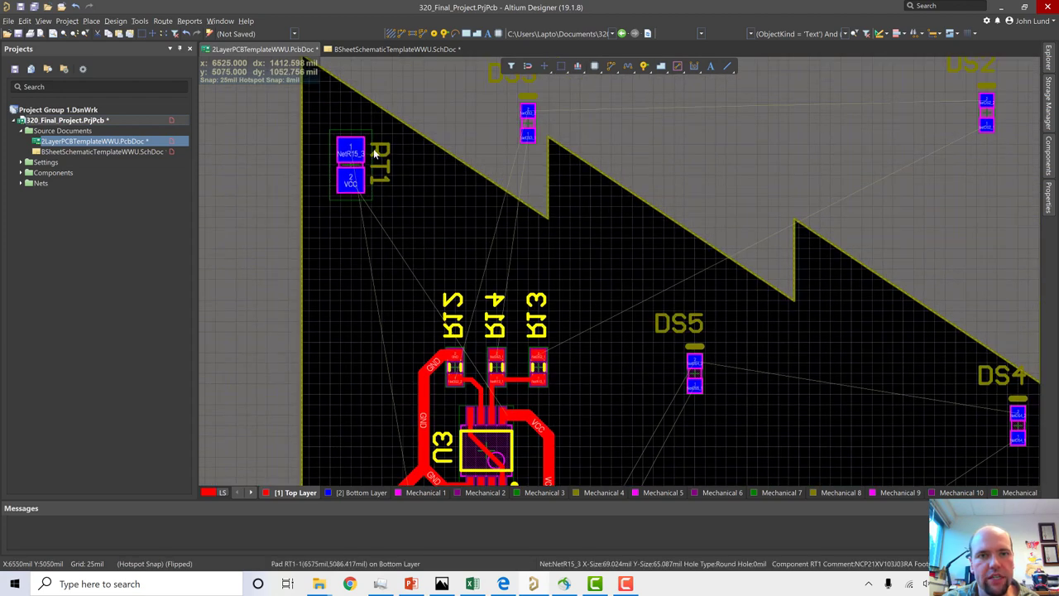
scroll(439, 141, "up", 2)
scroll(541, 191, "down", 3, "ctrl")
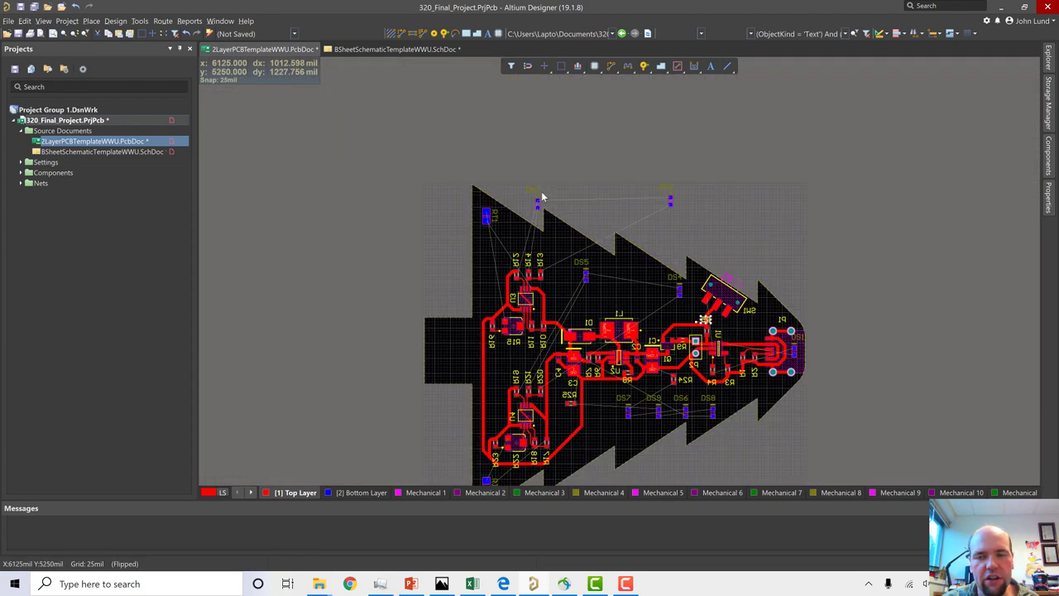
scroll(583, 294, "down", 3)
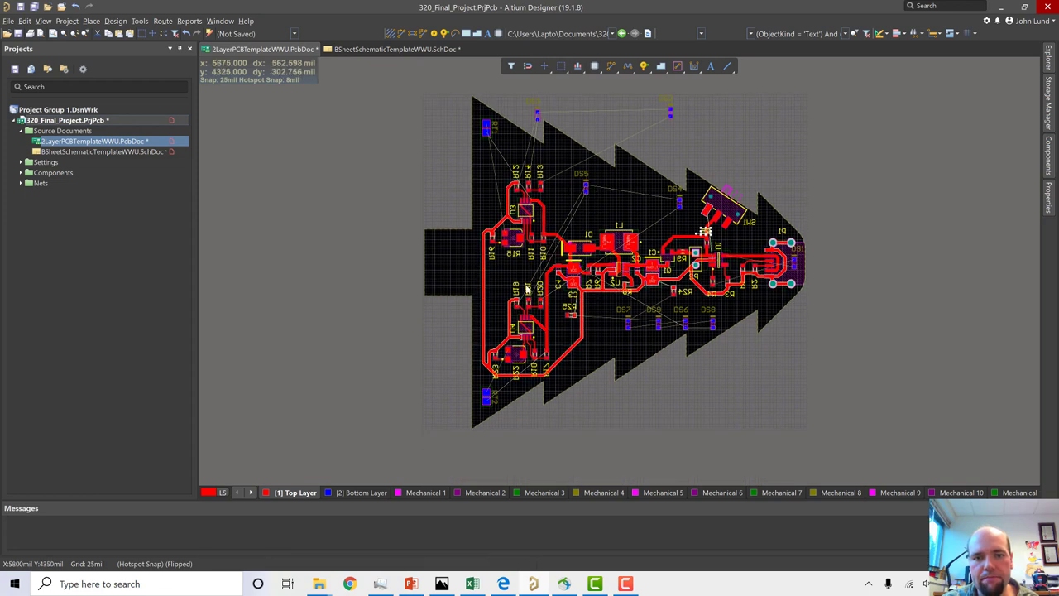
left_click(358, 495)
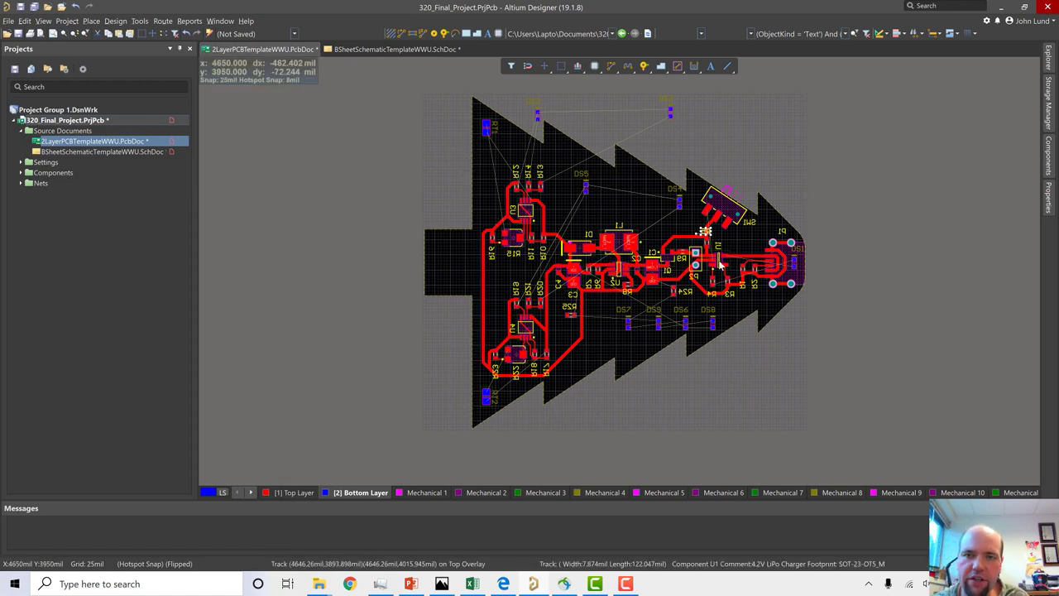
- Inspect the underside of the tree board with its LEDs and thermistors in 3D, and return to the 2D layout
key("3")
right_click_drag(484, 286, 523, 268, "shift")
scroll(523, 267, "up", 3, "ctrl")
scroll(523, 267, "down", 3, "ctrl")
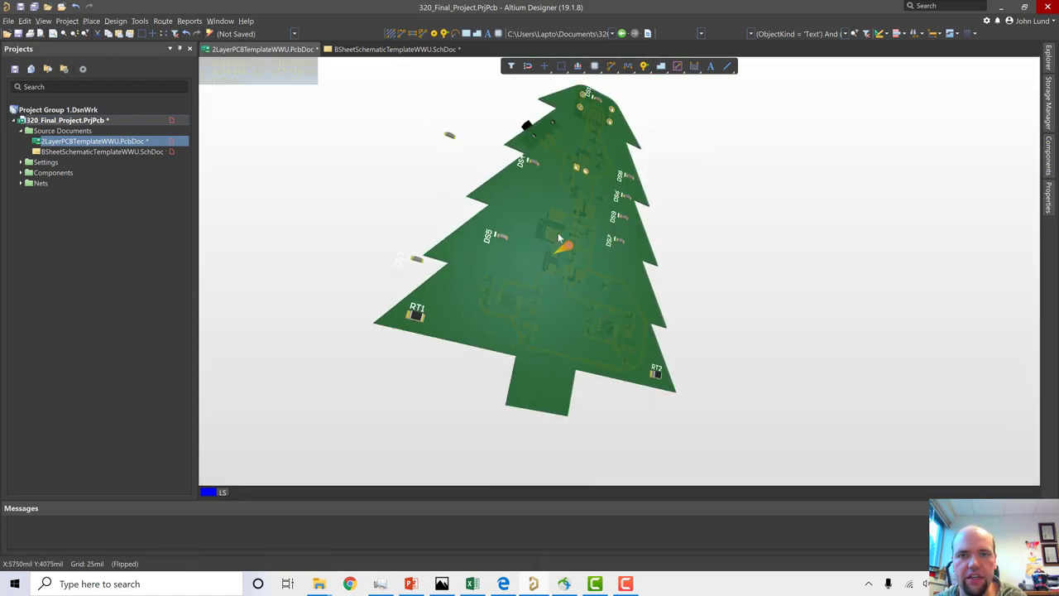
scroll(560, 219, "down", 2, "ctrl")
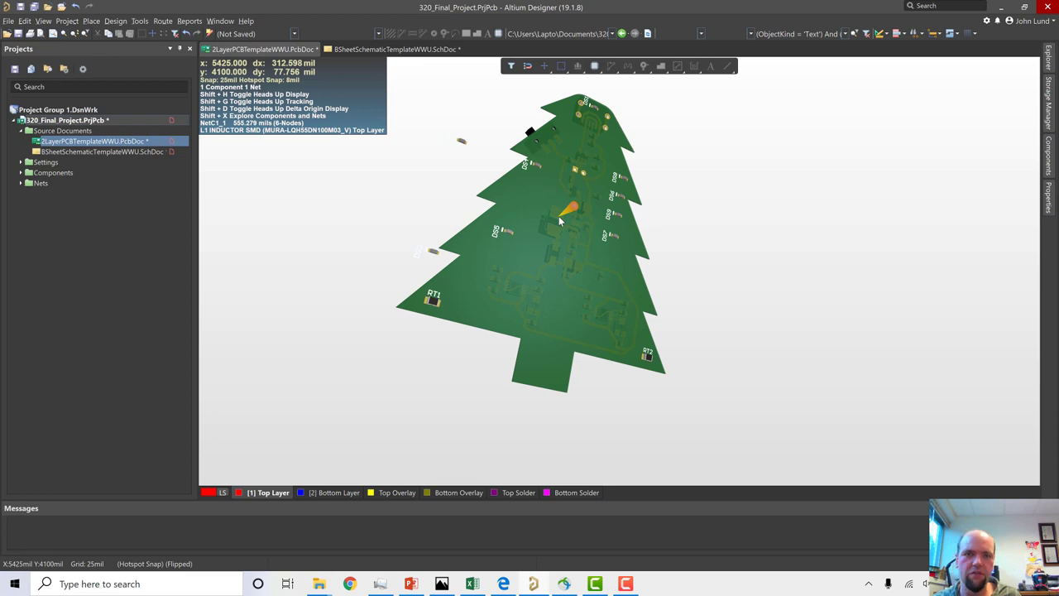
key("2")
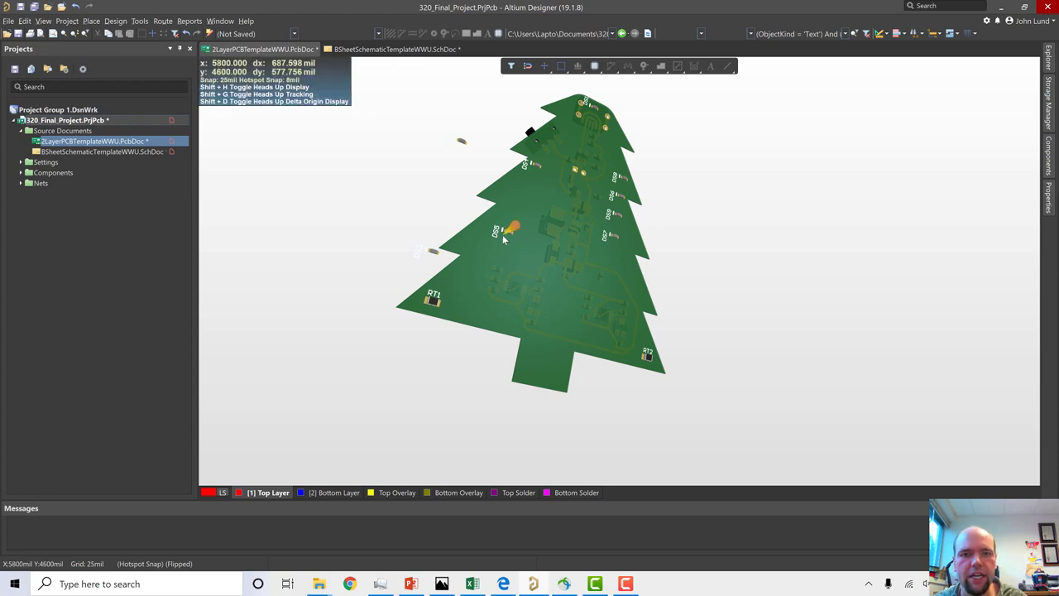
- Examine the connections of the DS6 to DS9 LED row to resistors R24 and R25 in the flipped layout
scroll(546, 238, "up", 5, "ctrl")
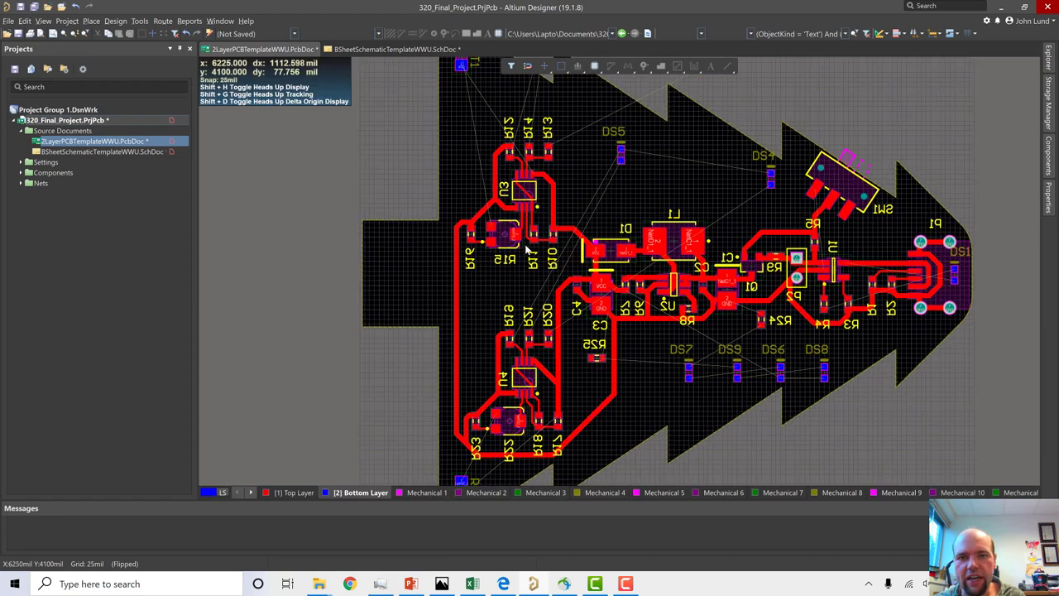
scroll(520, 247, "down", 4, "ctrl")
scroll(520, 247, "up", 4, "ctrl")
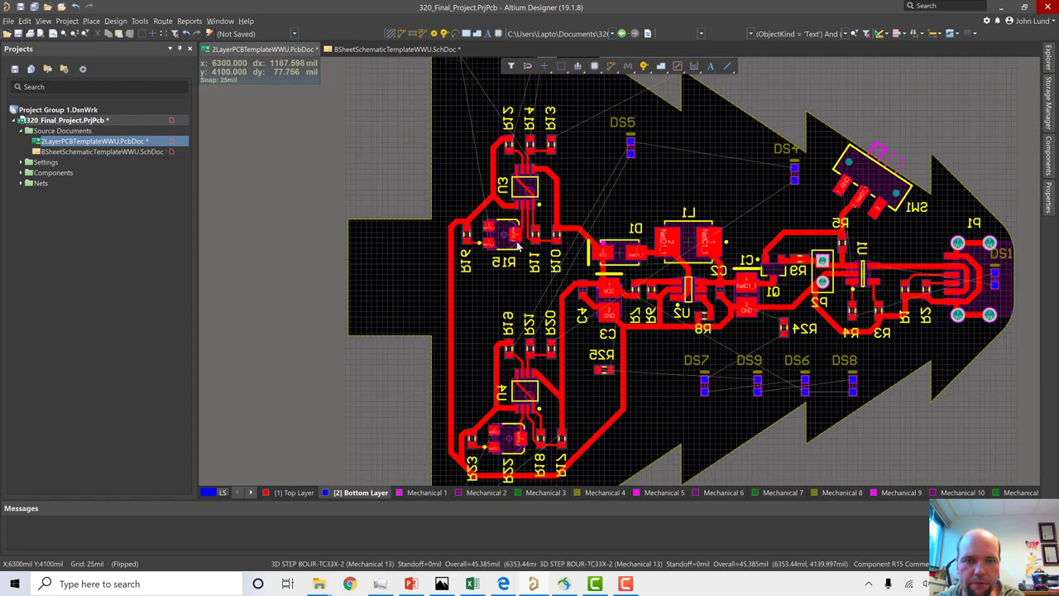
scroll(518, 245, "down", 3, "ctrl")
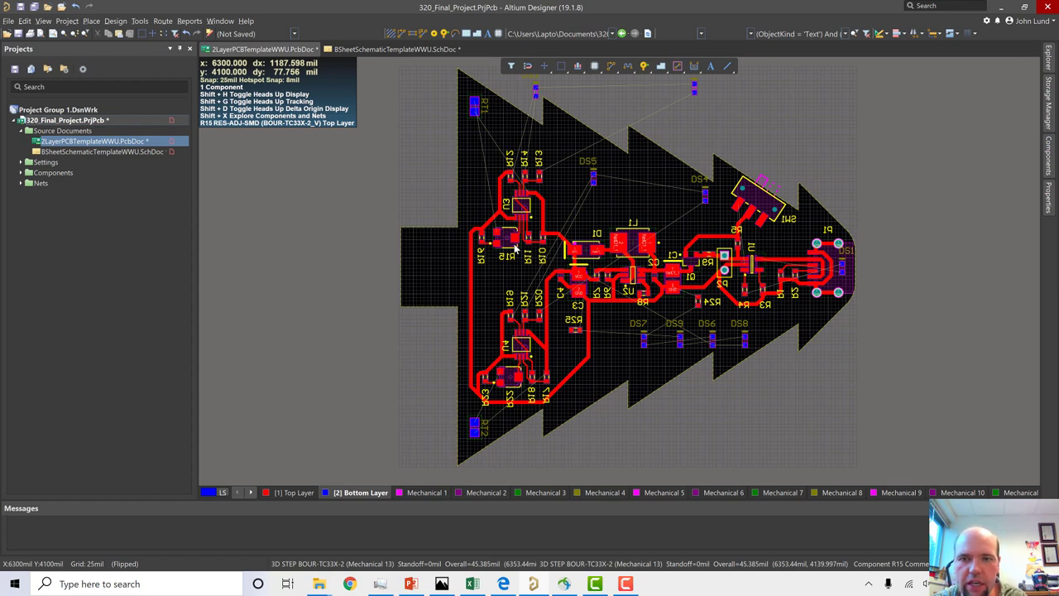
scroll(667, 325, "up", 3, "ctrl")
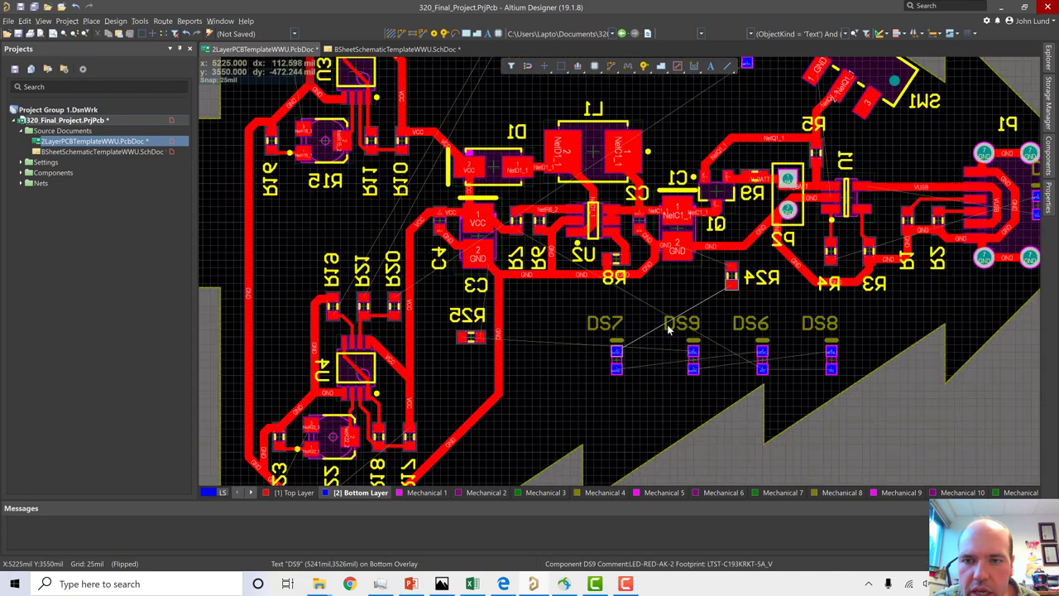
left_click_drag(760, 352, 783, 356)
scroll(636, 309, "up", 1)
- Open the schematic sheet to check the DS6–DS7 and DS8–DS9 LED strings, and save the schematic
double_click(102, 152)
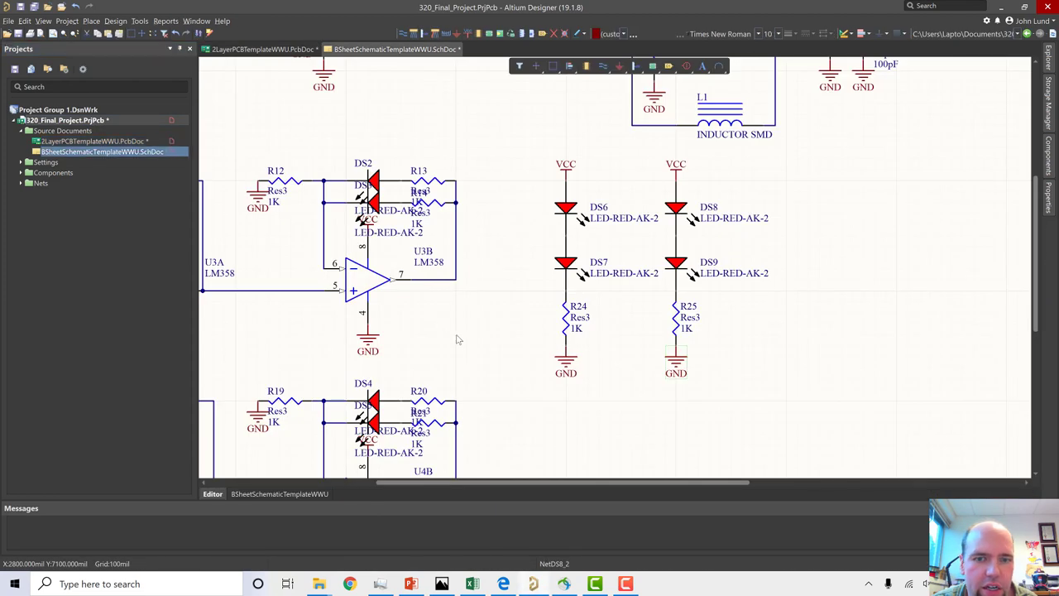
scroll(424, 350, "down", 2, "ctrl")
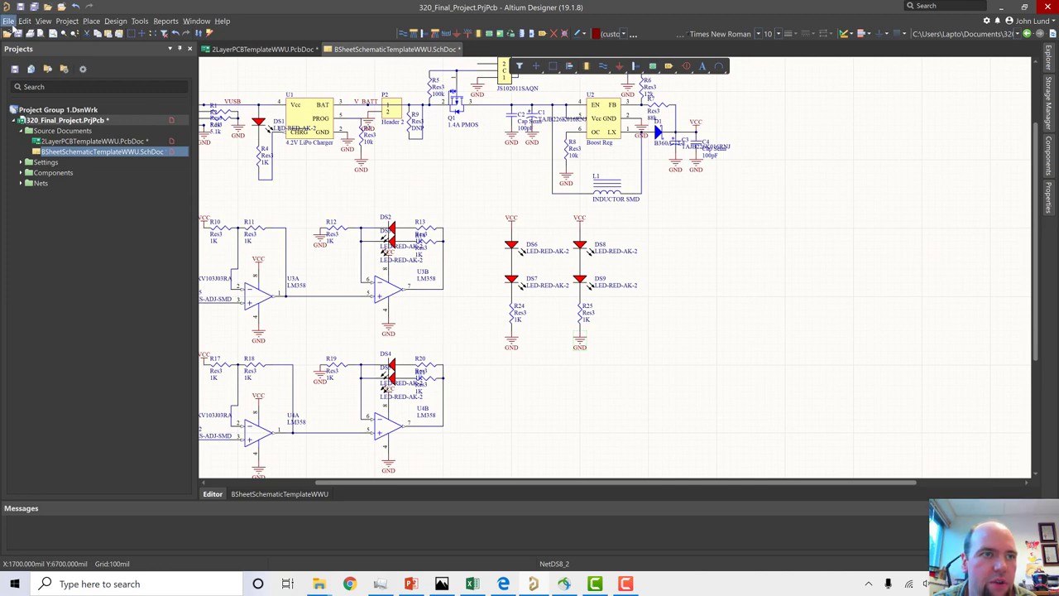
left_click(10, 21)
left_click(37, 100)
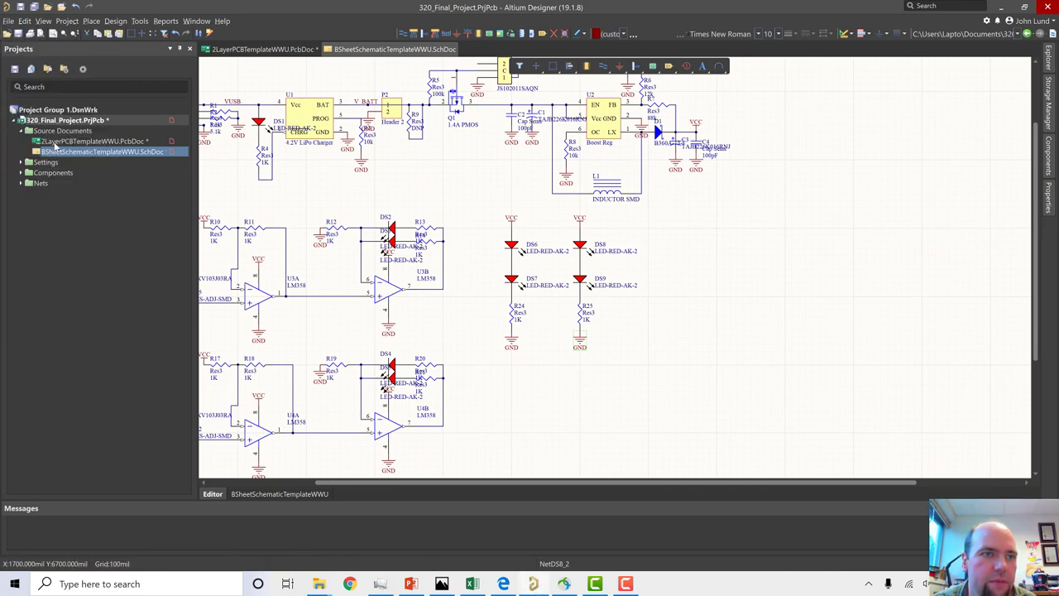
- Save the tree board's PCB document, check the schematic sheet again, and return to the PCB layout
double_click(58, 141)
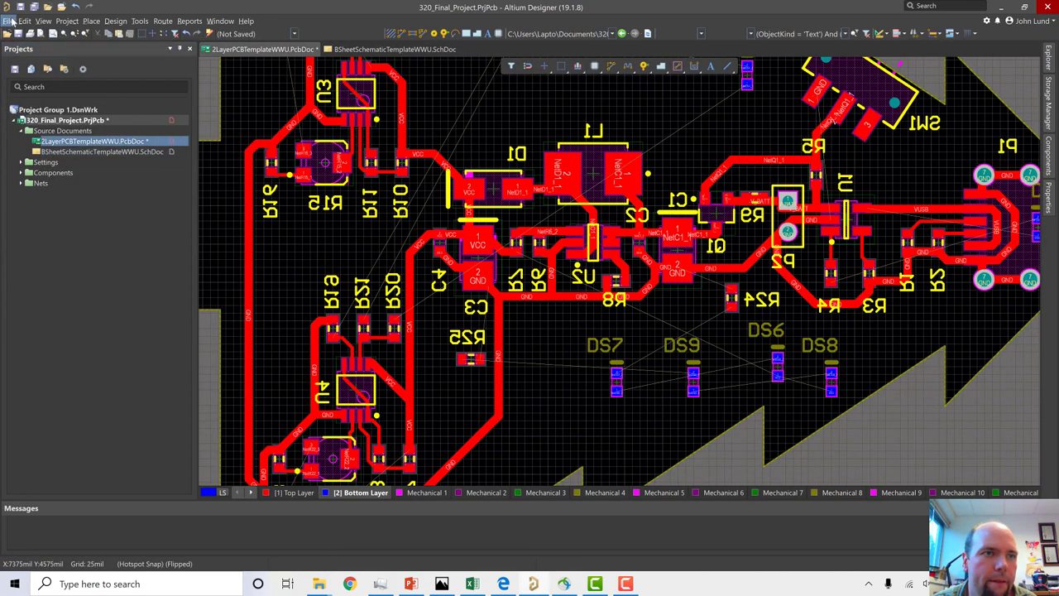
left_click(8, 21)
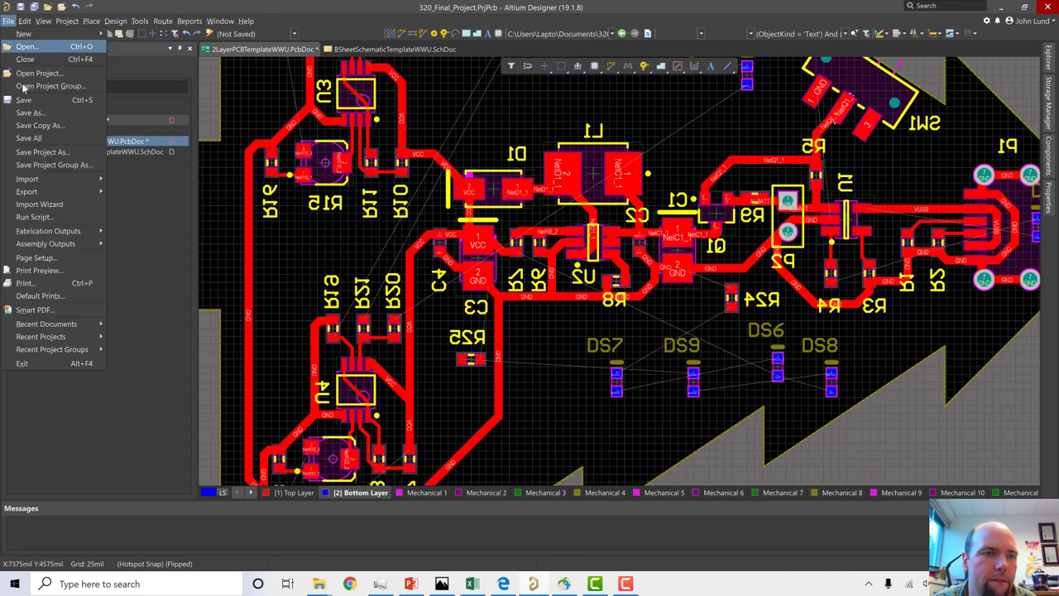
key("Escape")
left_click(390, 49)
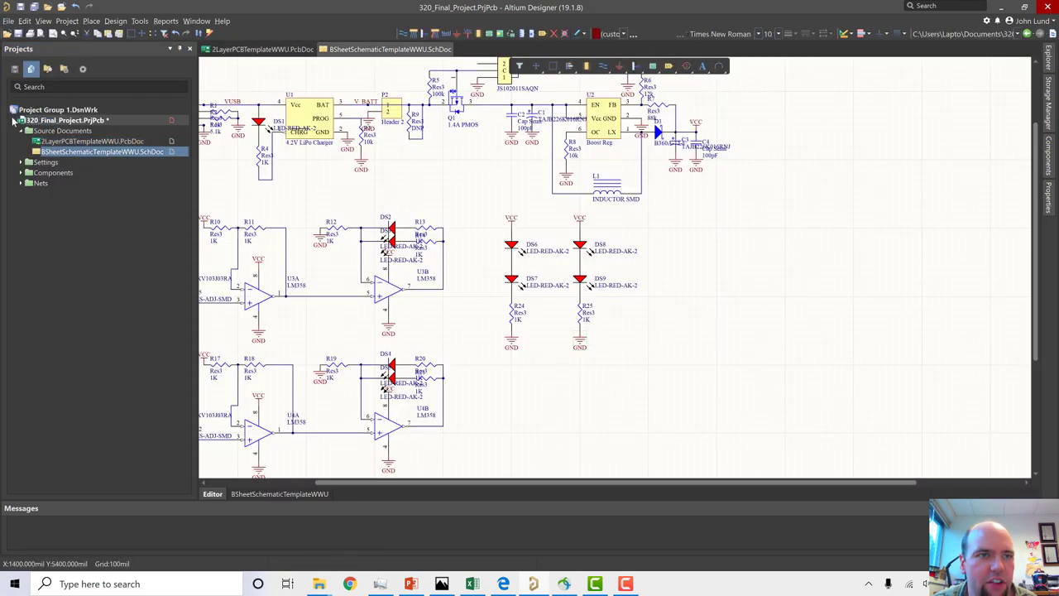
double_click(50, 143)
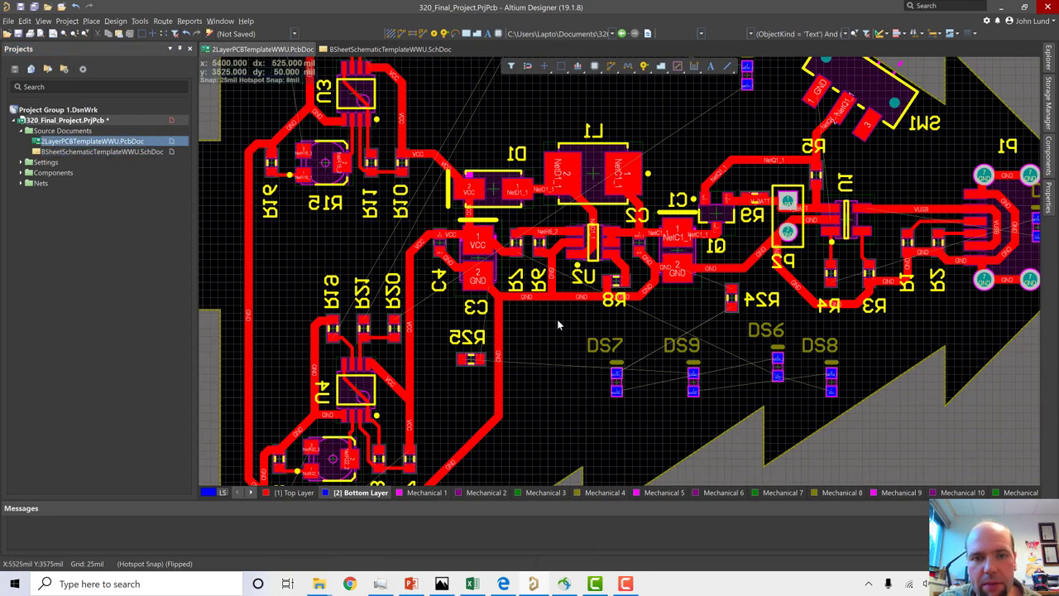
- Spread the first LED pair apart, placing DS6 near resistor R25 and DS7 beside DS8
scroll(557, 318, "down", 2, "ctrl")
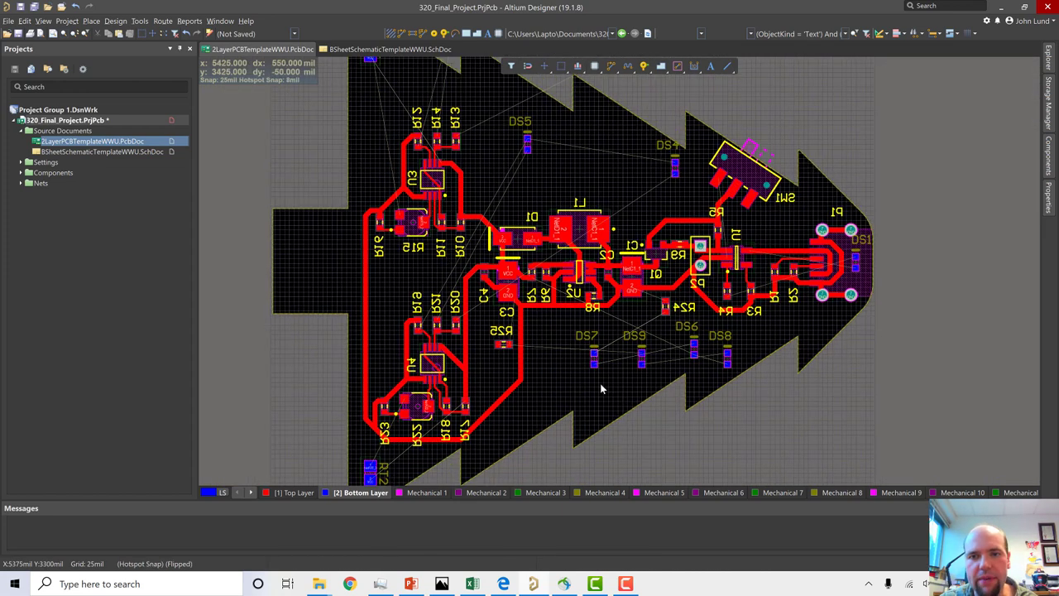
left_click(693, 343)
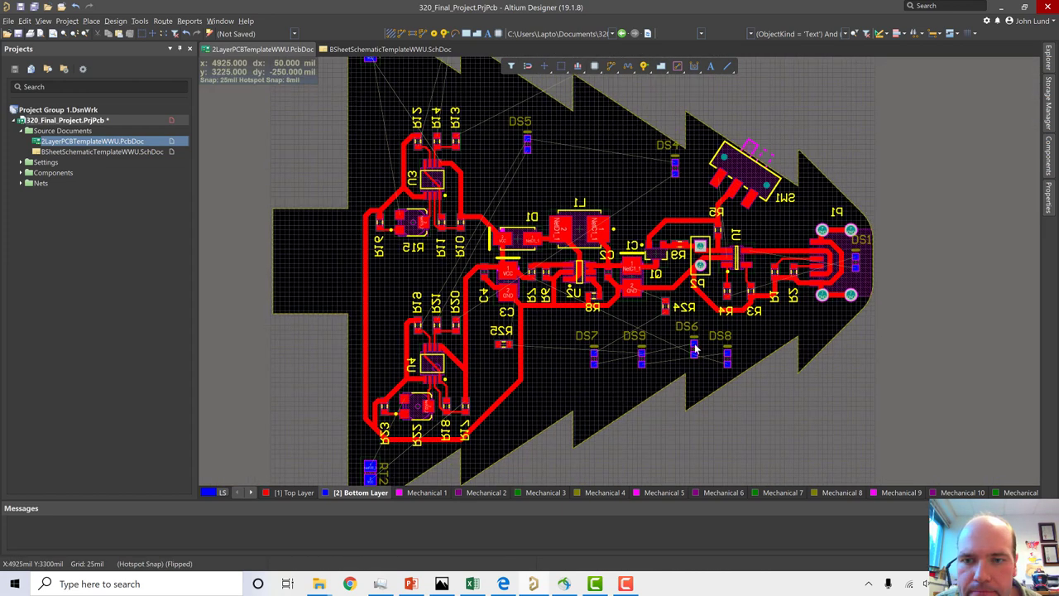
mouse_move(693, 348)
left_mouse_down()
mouse_move(545, 374)
mouse_move(587, 363)
mouse_move(567, 356)
mouse_move(662, 308)
mouse_move(703, 344)
mouse_move(695, 343)
left_mouse_up()
left_click_drag(545, 376, 560, 326)
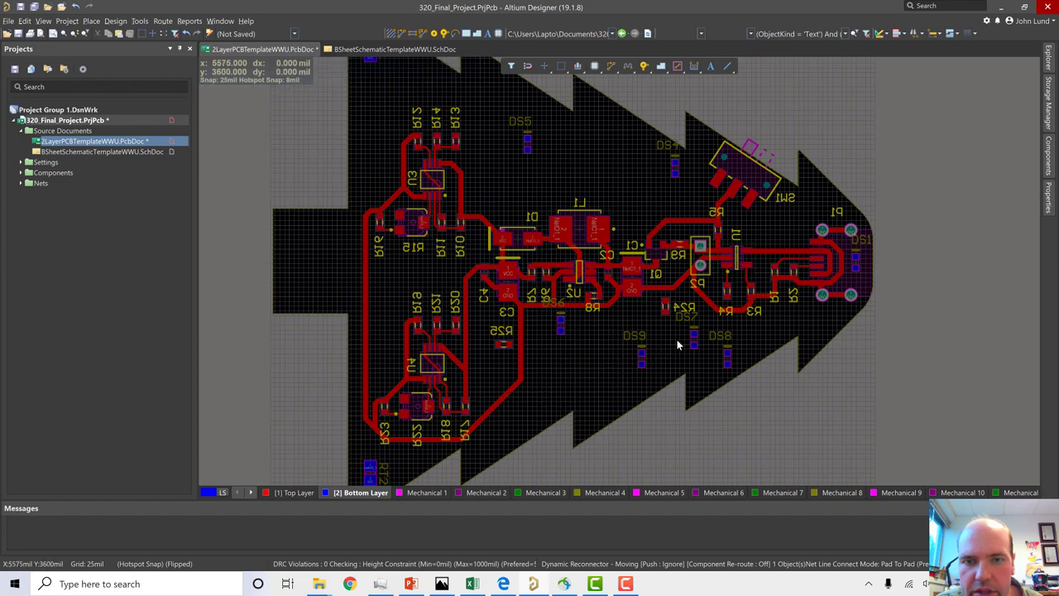
left_click_drag(697, 353, 707, 371)
left_click_drag(656, 317, 662, 313)
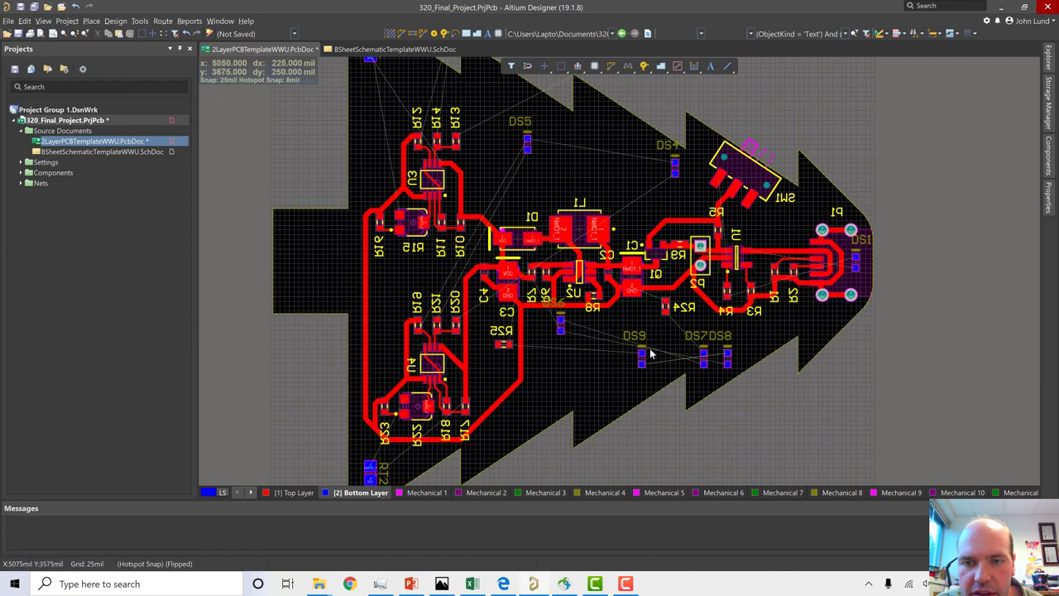
- Move the second LED pair to the opposite half of the tree, DS9 over U3 and DS8 between DS5 and DS4
left_click_drag(651, 353, 566, 389)
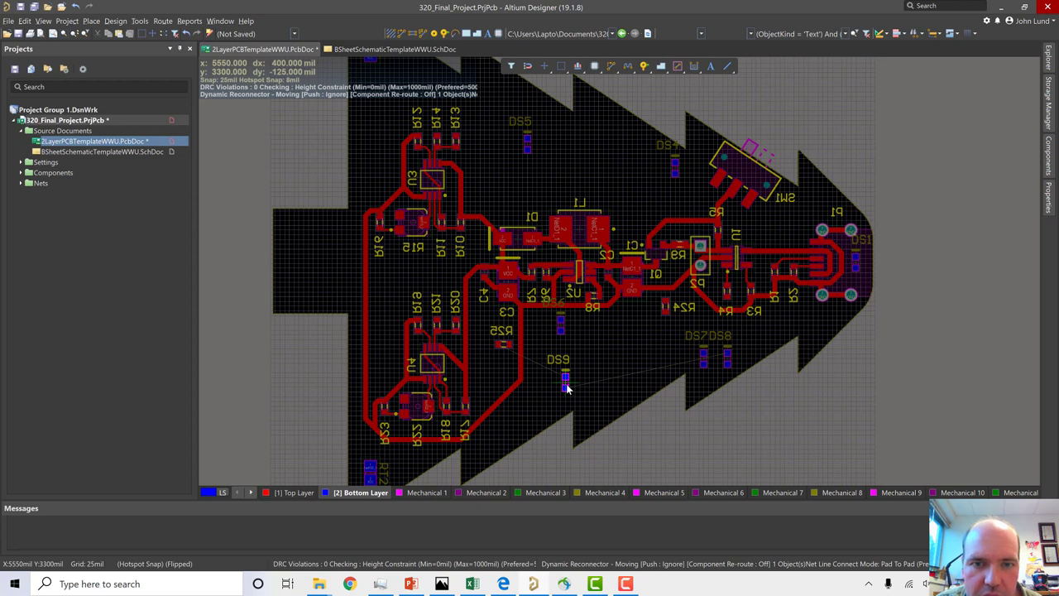
left_click_drag(567, 389, 480, 164)
left_click_drag(730, 361, 607, 140)
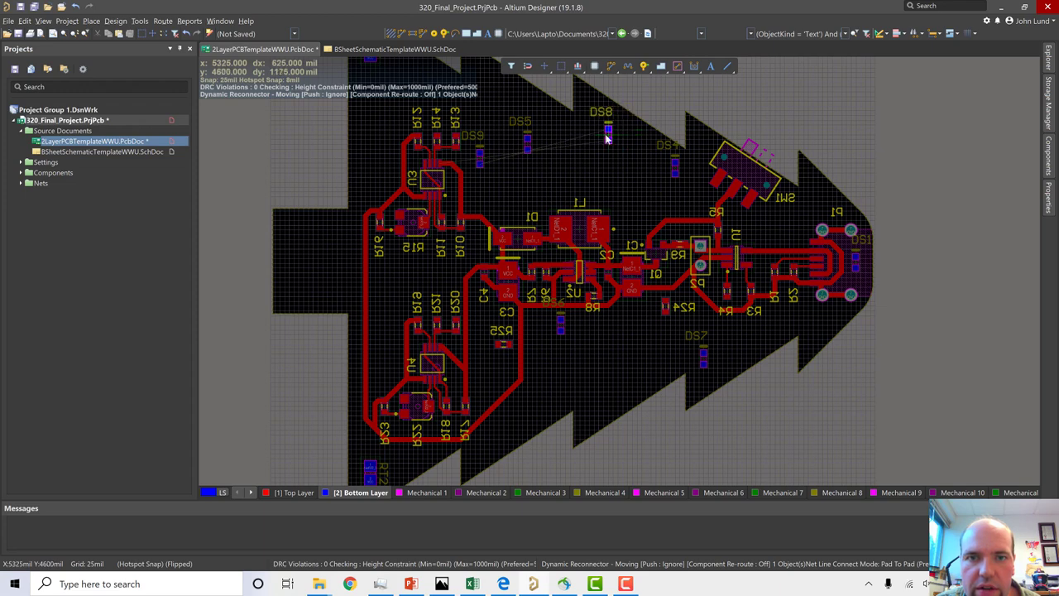
left_click_drag(607, 139, 607, 139)
left_click_drag(476, 168, 431, 192)
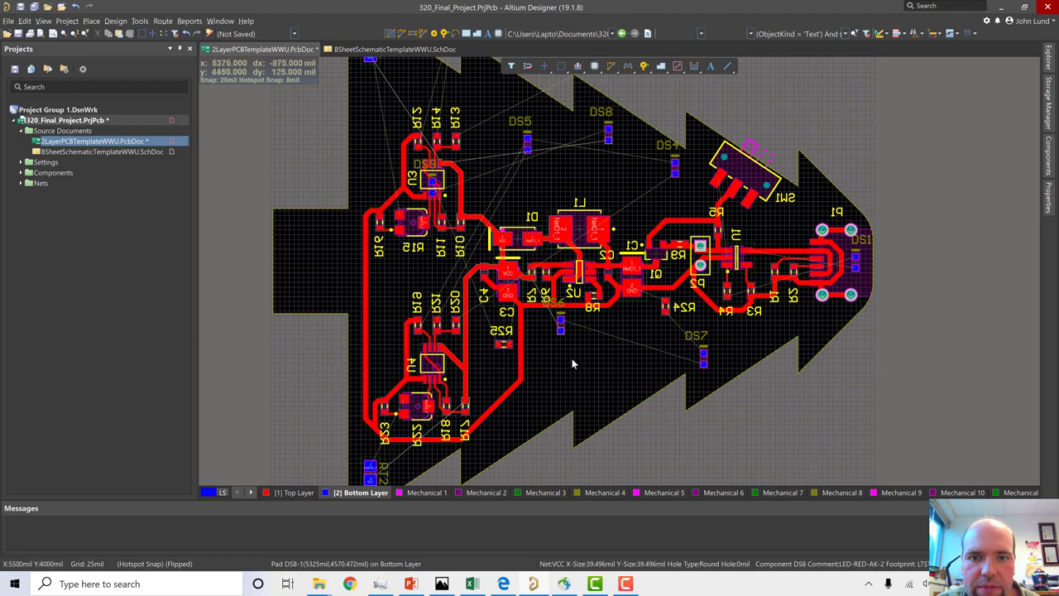
- Reposition DS6 beside R25 and DS7 over R4, judging their spread across the tree in the 3D view
left_click_drag(560, 327, 536, 308)
left_click_drag(703, 355, 737, 338)
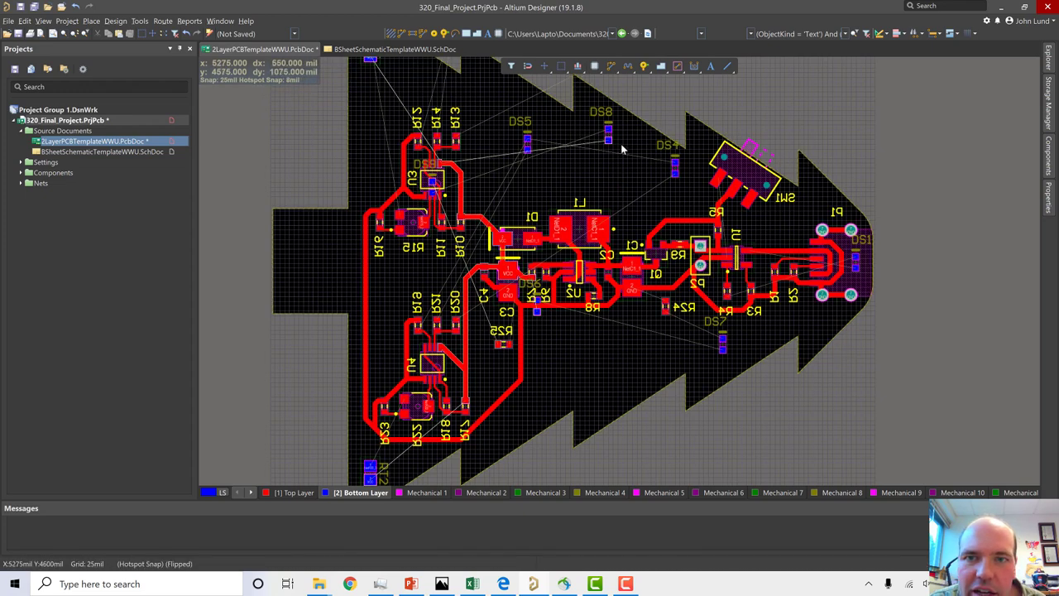
key("3")
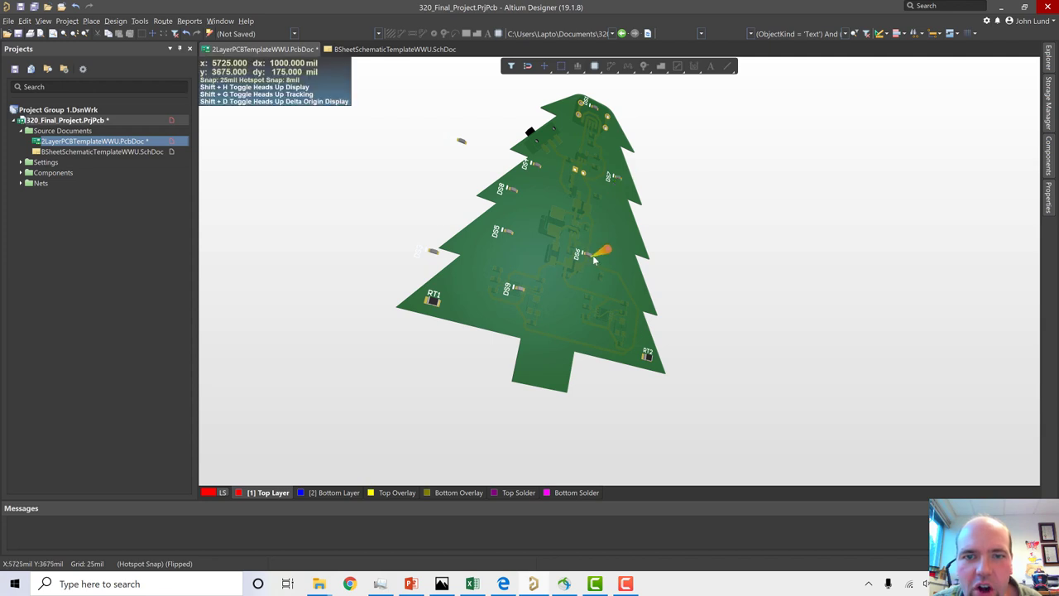
mouse_move(594, 252)
right_mouse_down("shift")
mouse_move(594, 277)
mouse_move(589, 258)
right_mouse_up("shift")
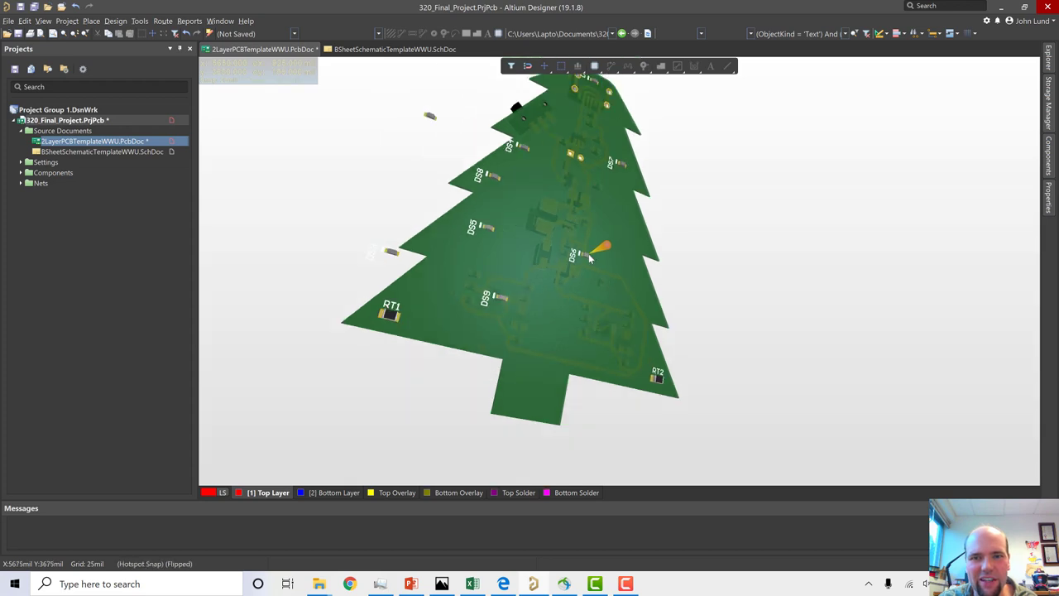
left_click_drag(589, 258, 614, 287)
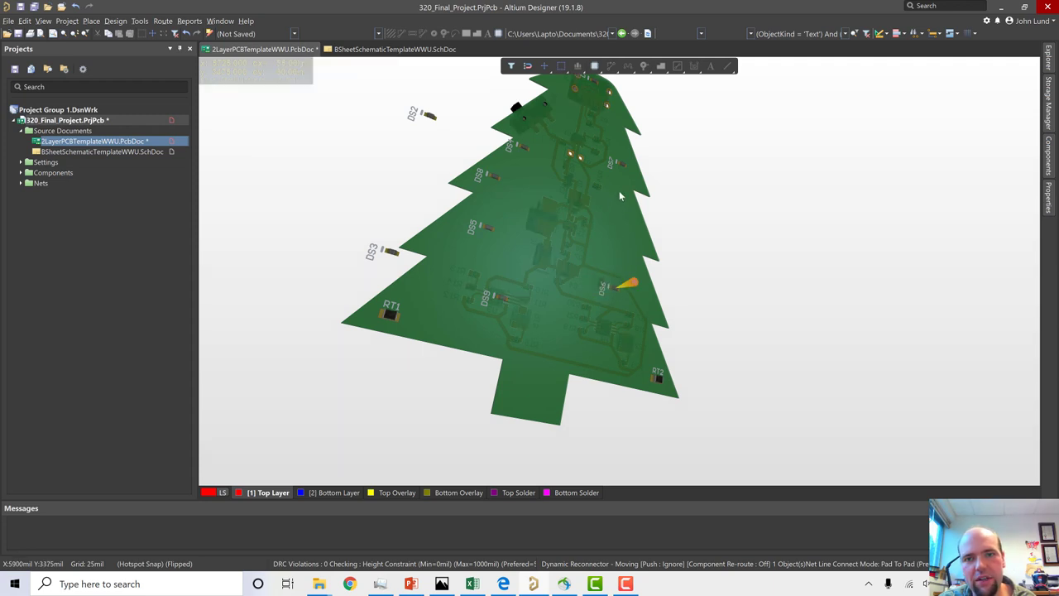
left_click_drag(621, 163, 604, 163)
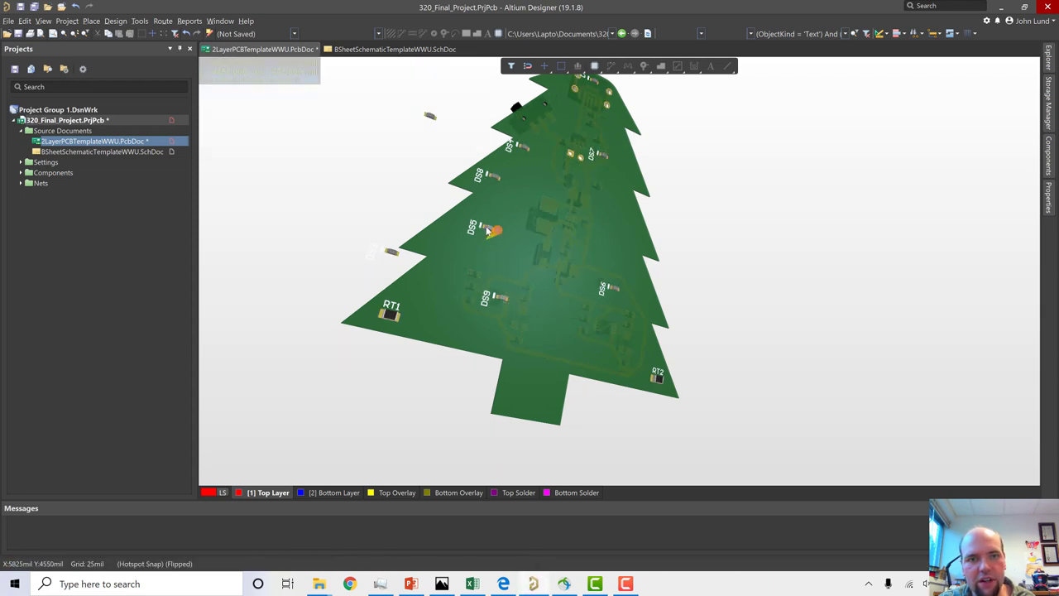
- Move LED DS9 off U3 to just beyond resistor R12, finishing the placement in the 2D layout
mouse_move(501, 302)
left_mouse_down()
mouse_move(499, 280)
mouse_move(539, 249)
mouse_move(505, 296)
left_mouse_up()
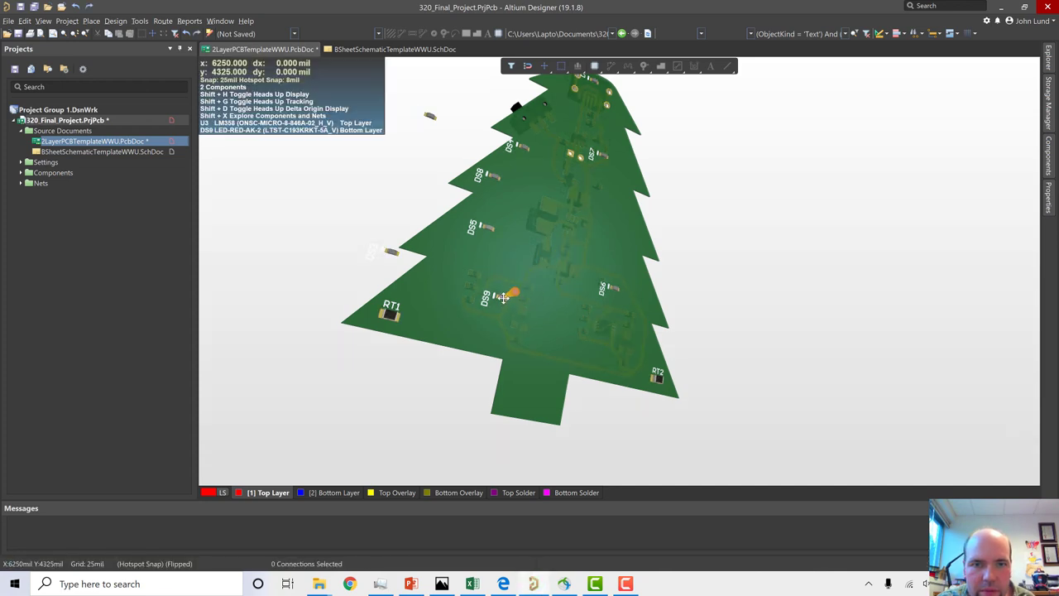
left_click_drag(503, 299, 497, 283)
key("Escape")
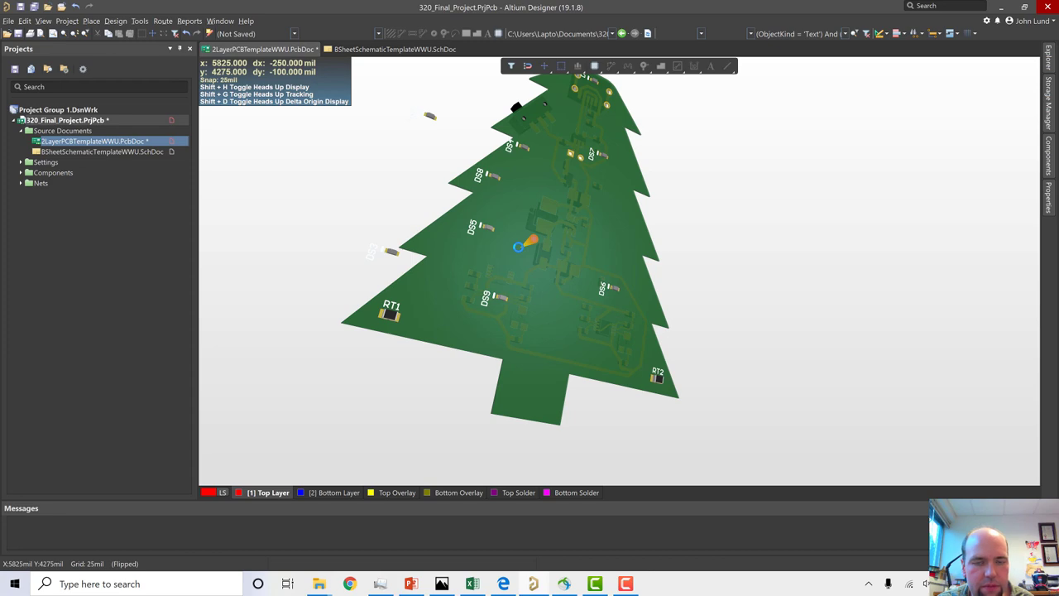
key("2")
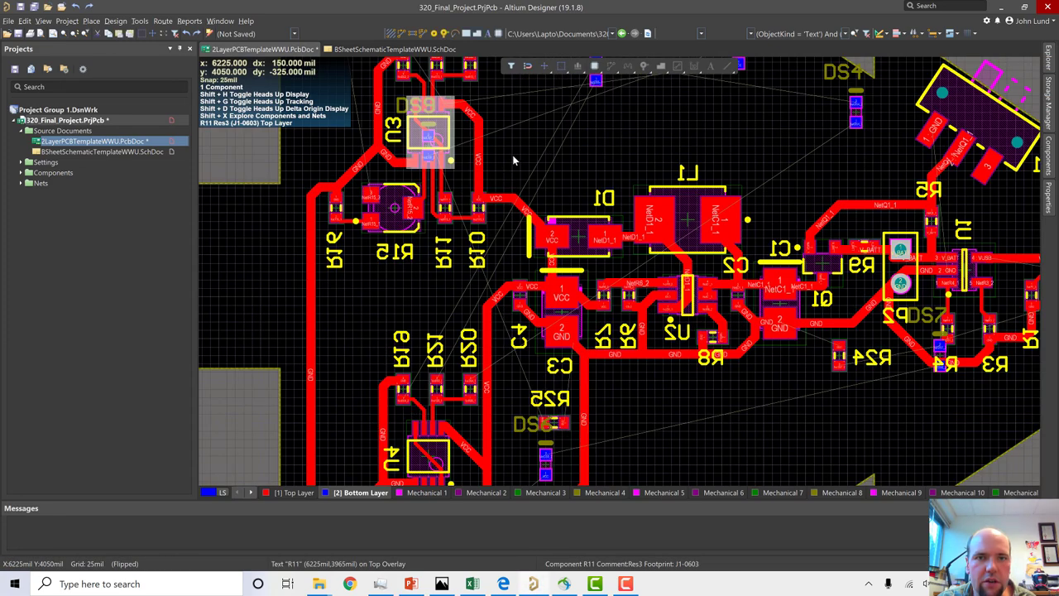
left_click(428, 147)
left_click_drag(429, 147, 406, 113)
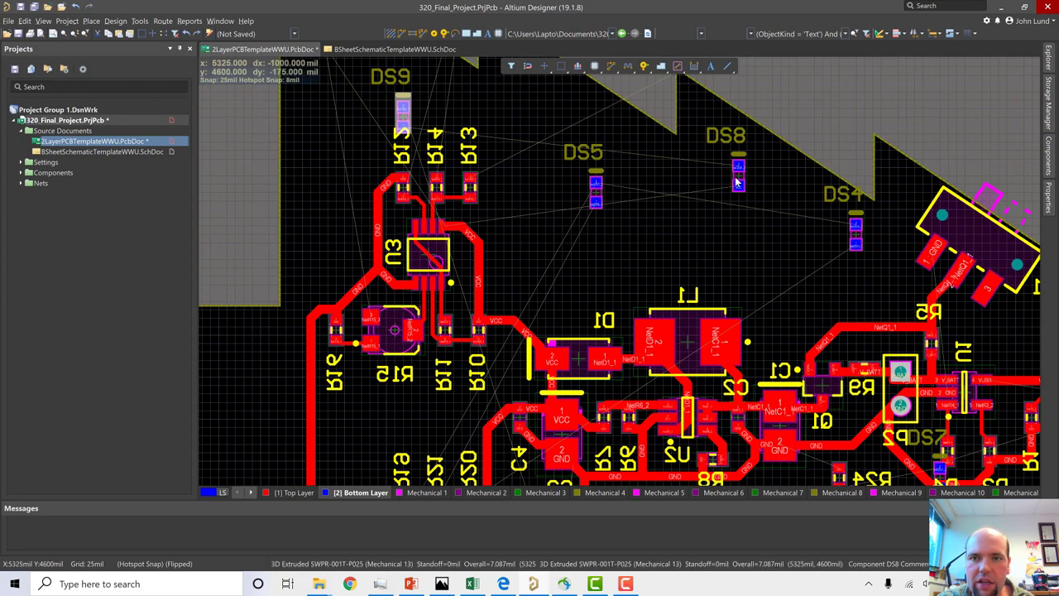
- Move LED DS8 to the edge of inductor L1 and check the LED distribution in the 3D view
left_click_drag(738, 182, 760, 310)
scroll(755, 306, "down", 2, "ctrl")
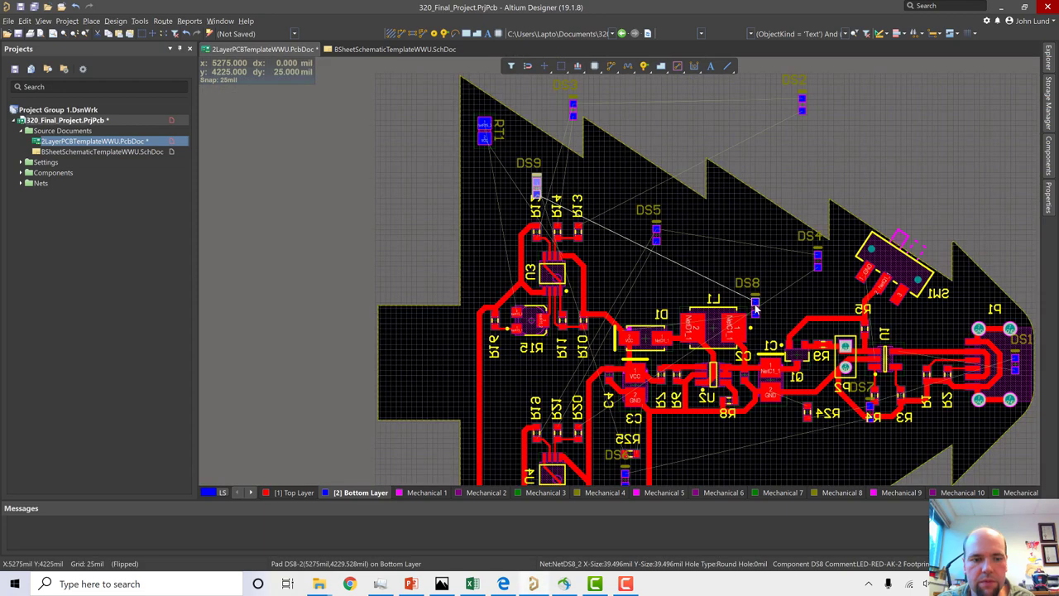
key("3")
right_click_drag(754, 304, 598, 238, "shift")
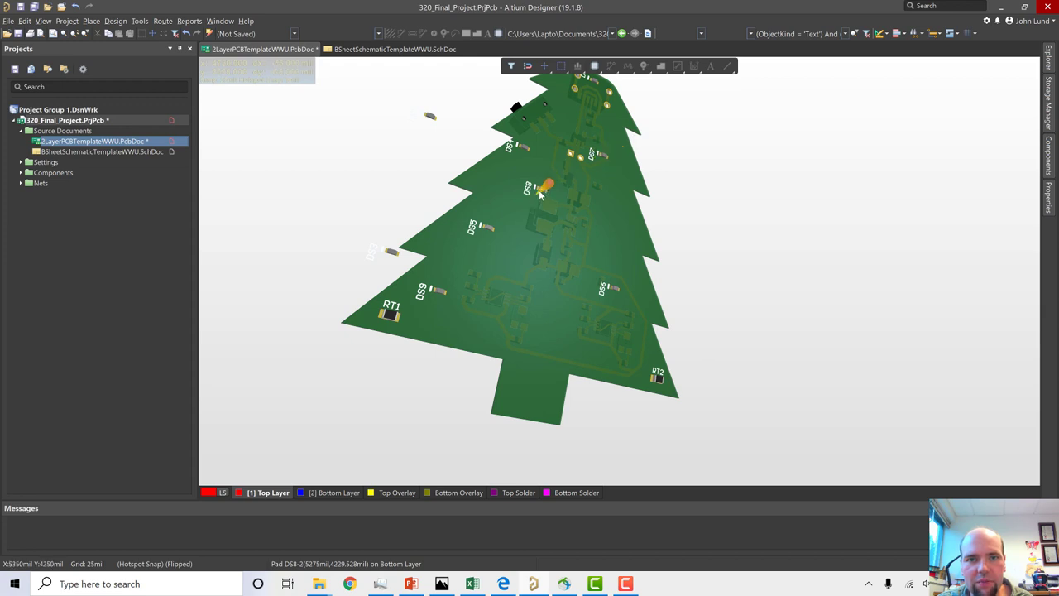
left_click_drag(540, 191, 529, 205)
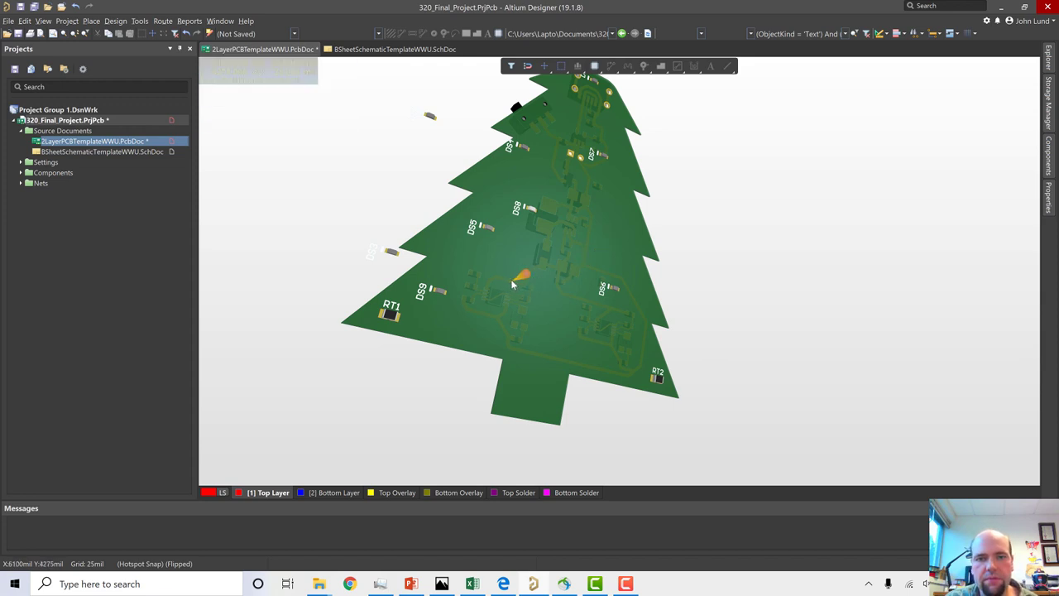
scroll(511, 278, "down", 3, "ctrl")
scroll(510, 279, "up", 3, "ctrl")
scroll(511, 284, "up", 1, "ctrl")
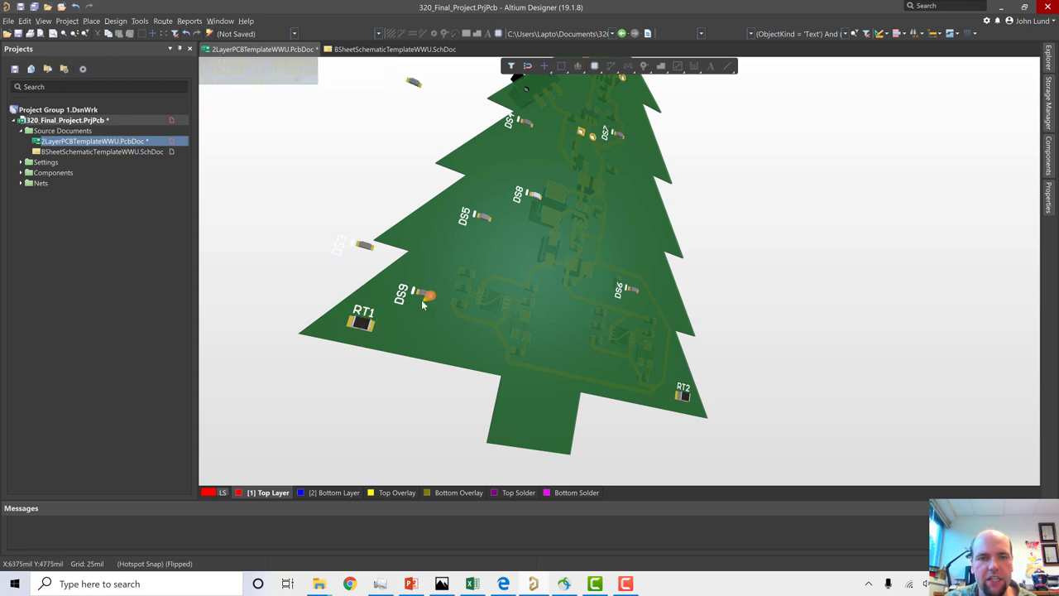
- Check the op-amp LED circuits with DS2 to DS5 in the schematic and return to the 2D layout
key("2")
scroll(488, 211, "up", 3, "ctrl")
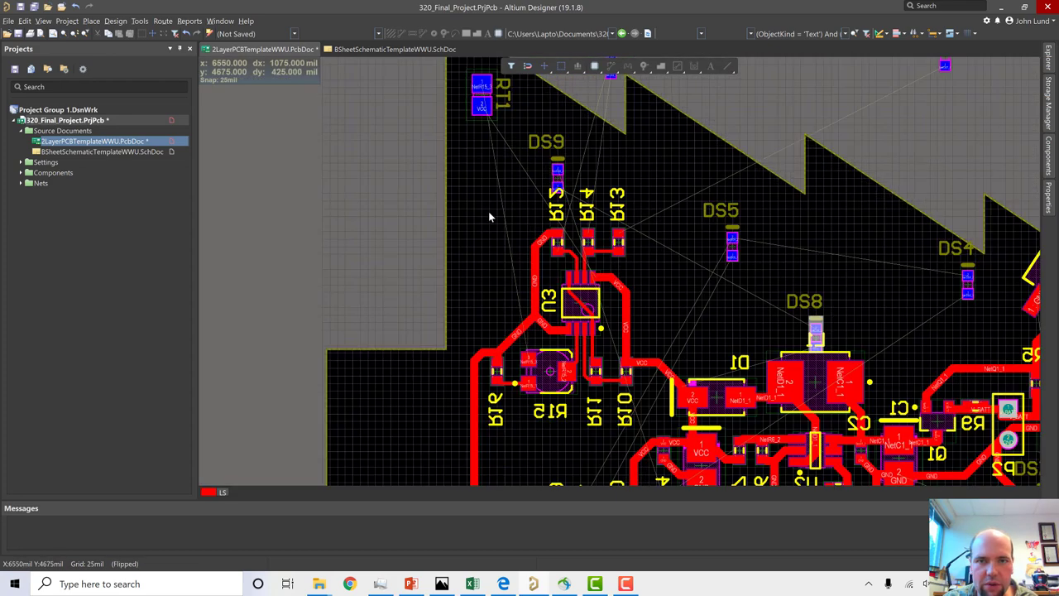
scroll(488, 217, "down", 5, "ctrl")
double_click(109, 152)
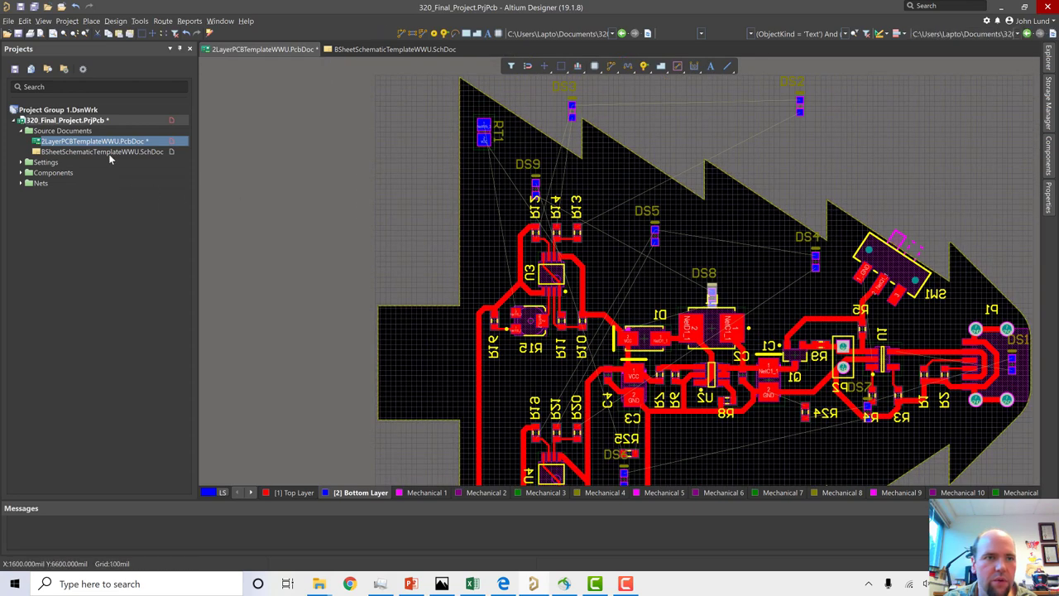
right_click_drag(546, 428, 823, 380)
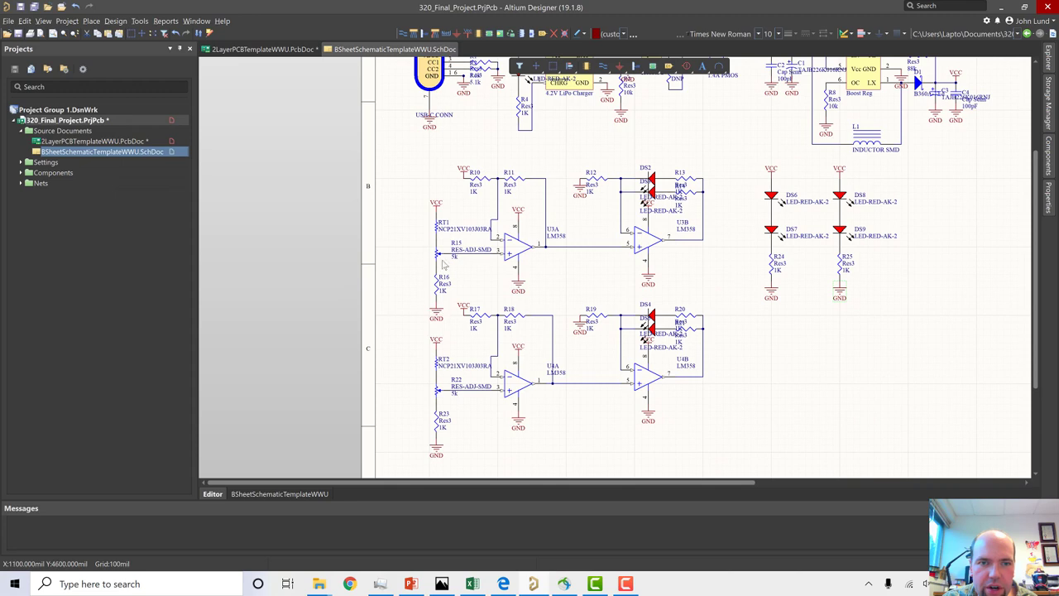
scroll(665, 192, "up", 3, "ctrl")
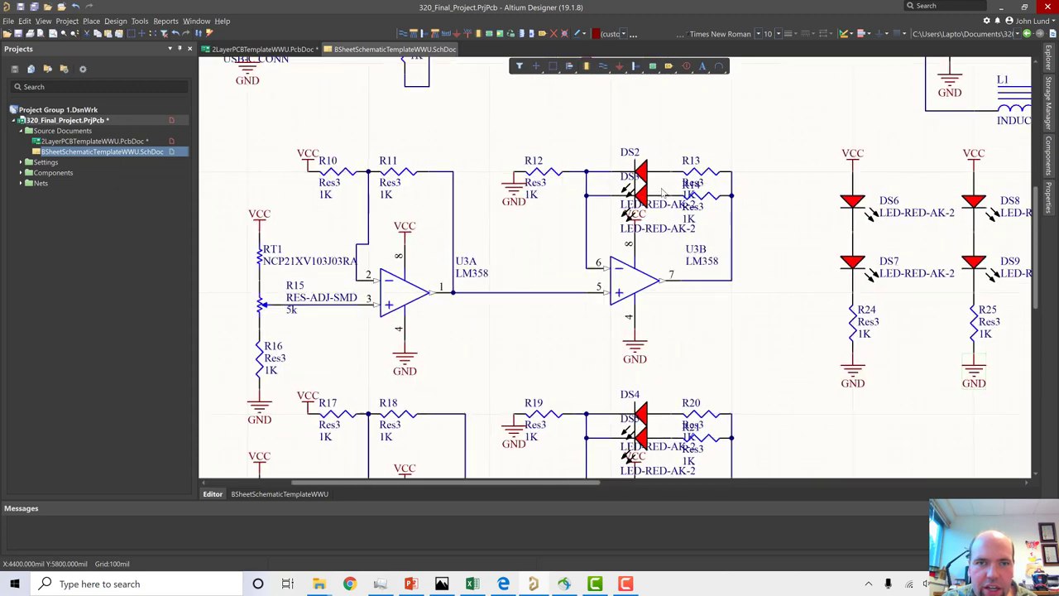
double_click(68, 142)
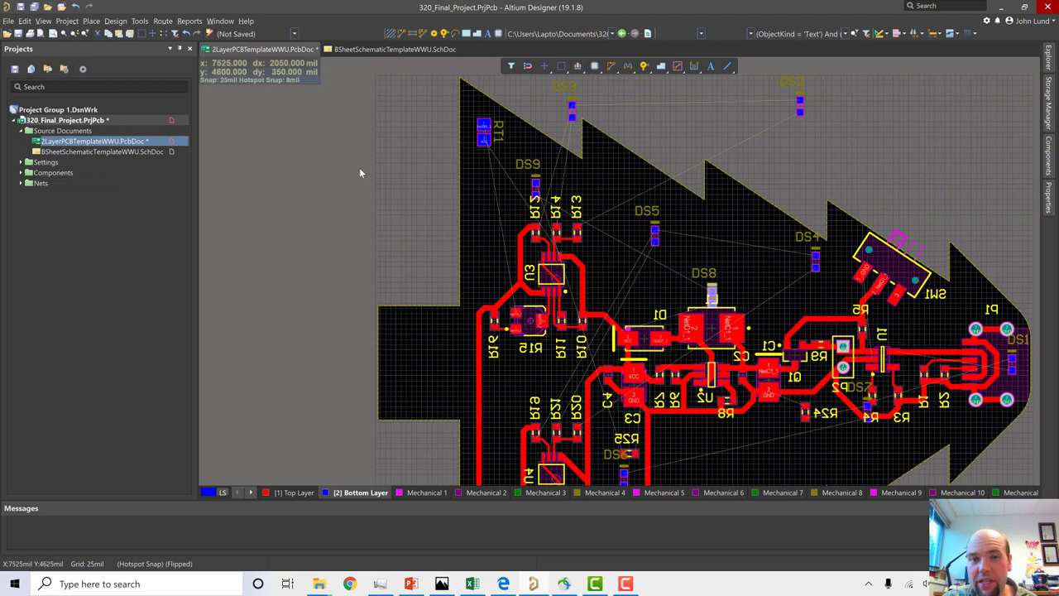
- Bring the off-board LEDs onto the tree, DS3 between R16 and R19 and DS2 in the open area between DS6 and DS7
right_click_drag(850, 147, 697, 170)
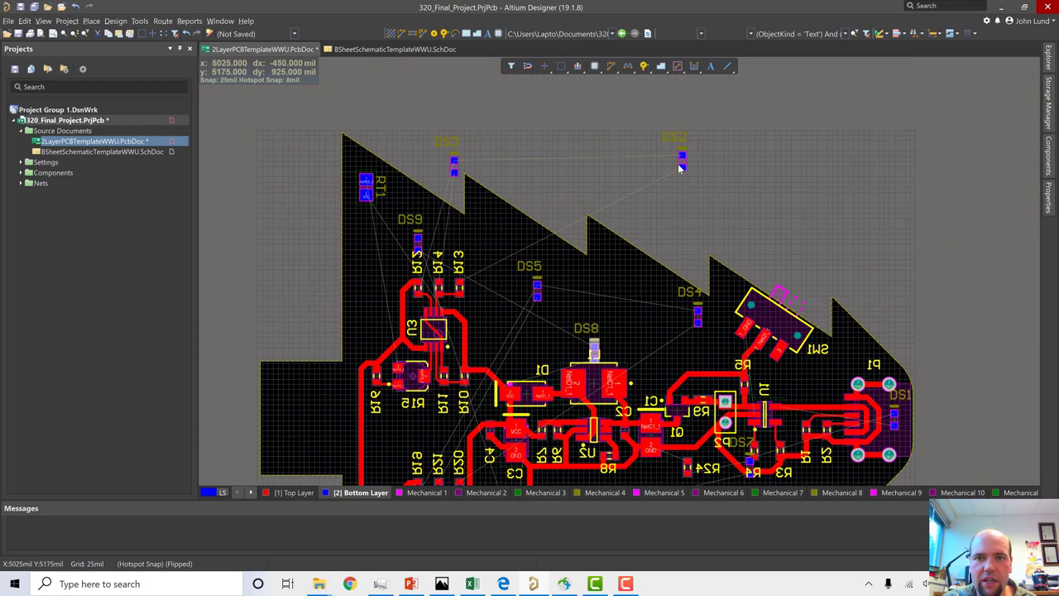
left_click_drag(682, 165, 642, 405)
scroll(419, 145, "up", 2)
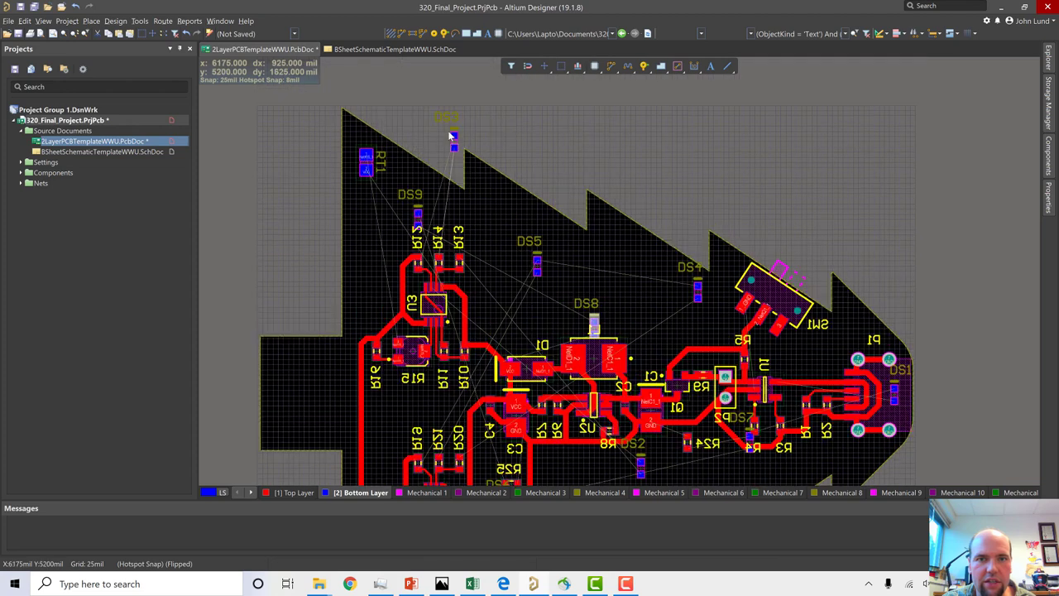
left_click_drag(454, 143, 377, 313)
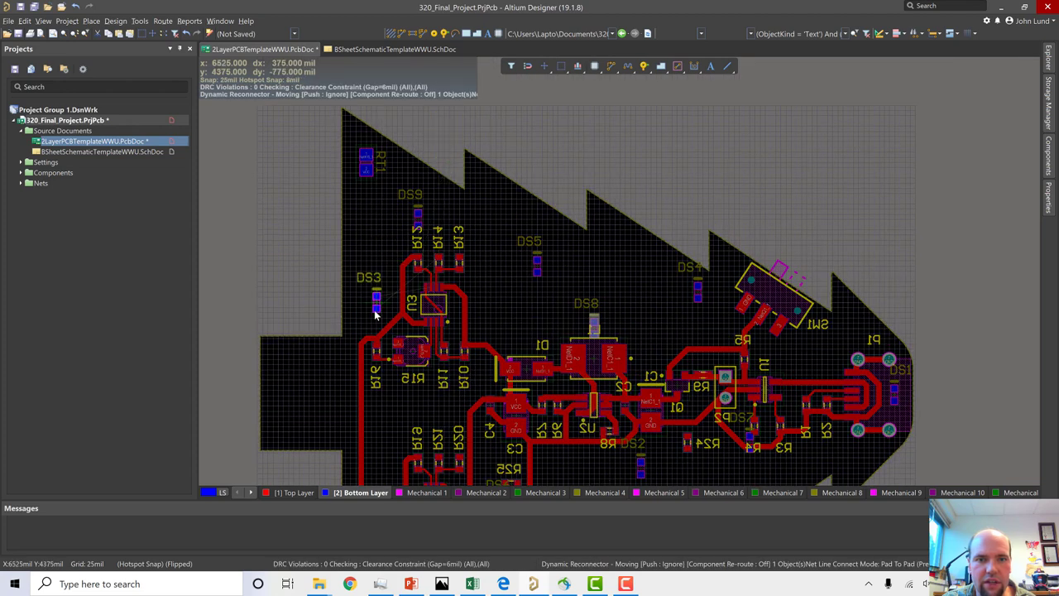
left_click_drag(370, 426, 389, 305)
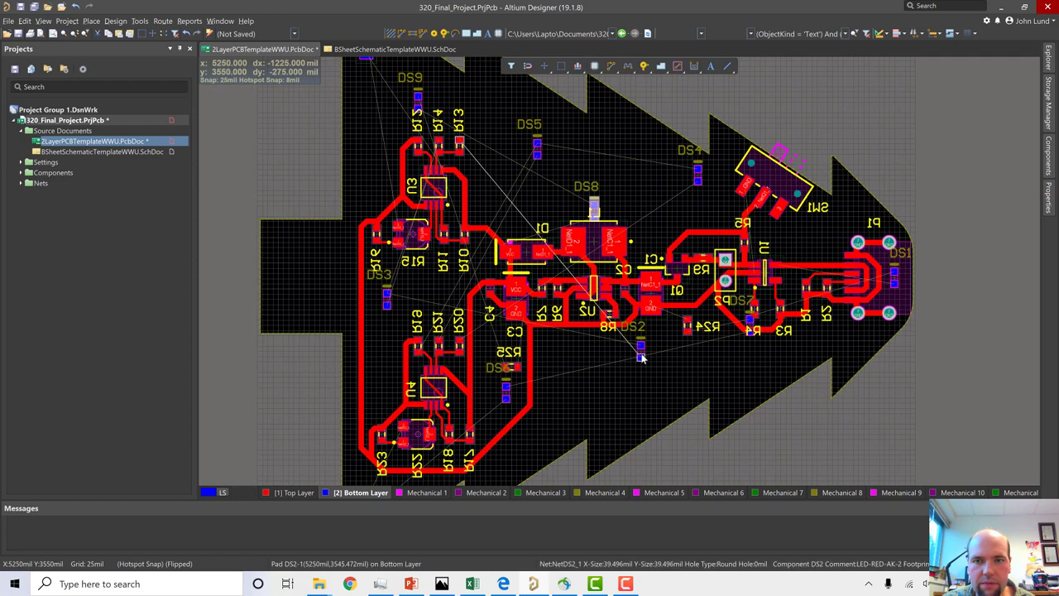
left_click_drag(643, 356, 640, 391)
scroll(564, 160, "up", 1, "ctrl")
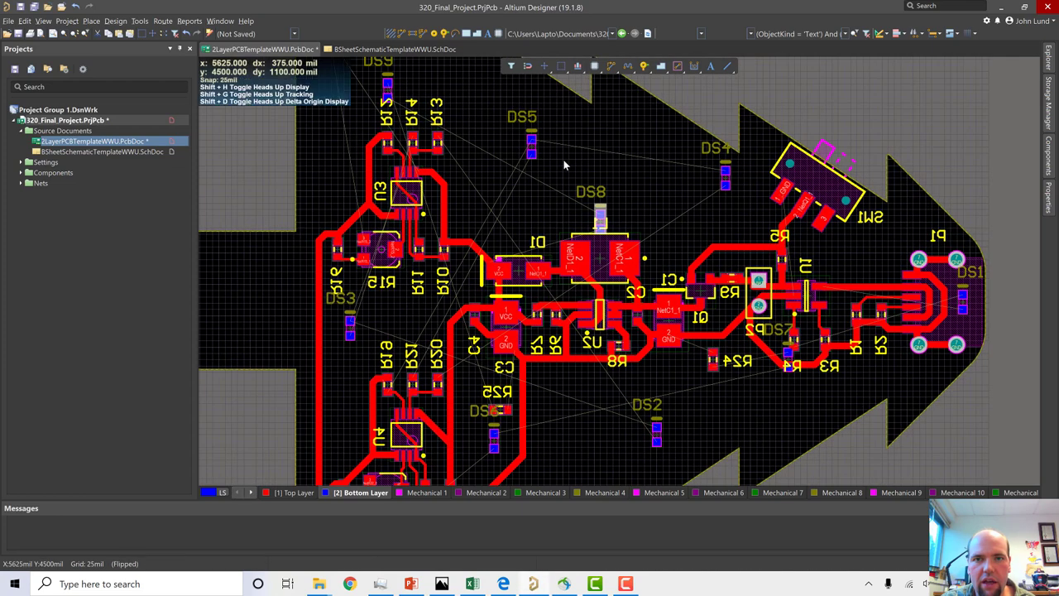
scroll(564, 160, "down", 2, "ctrl")
scroll(601, 182, "up", 4)
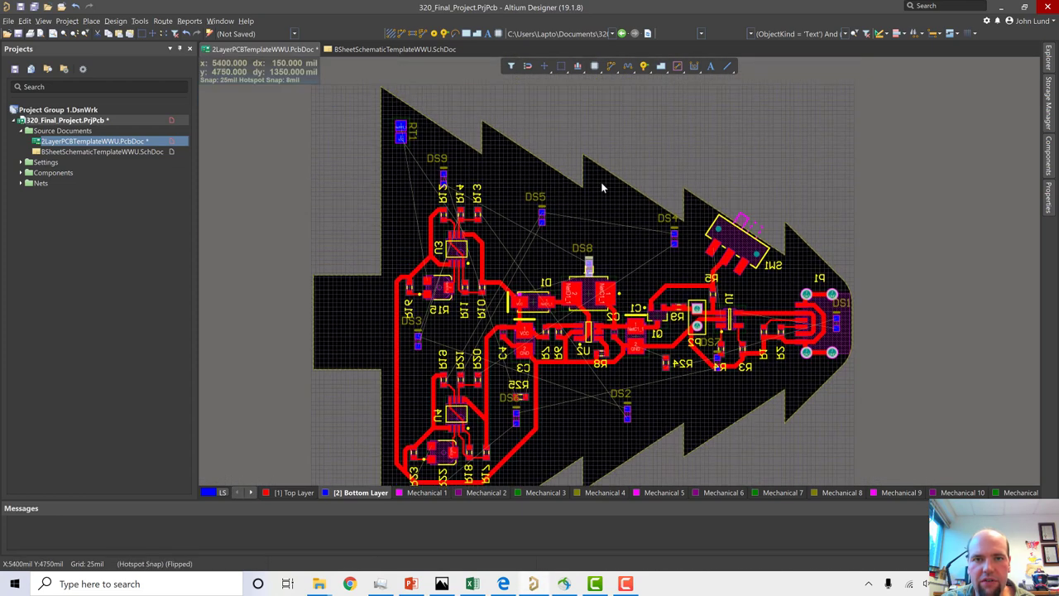
- Move LED DS4 next to switch SW1 and LED DS5 to the open area beside diode D1
scroll(598, 183, "up", 1)
scroll(592, 180, "down", 7)
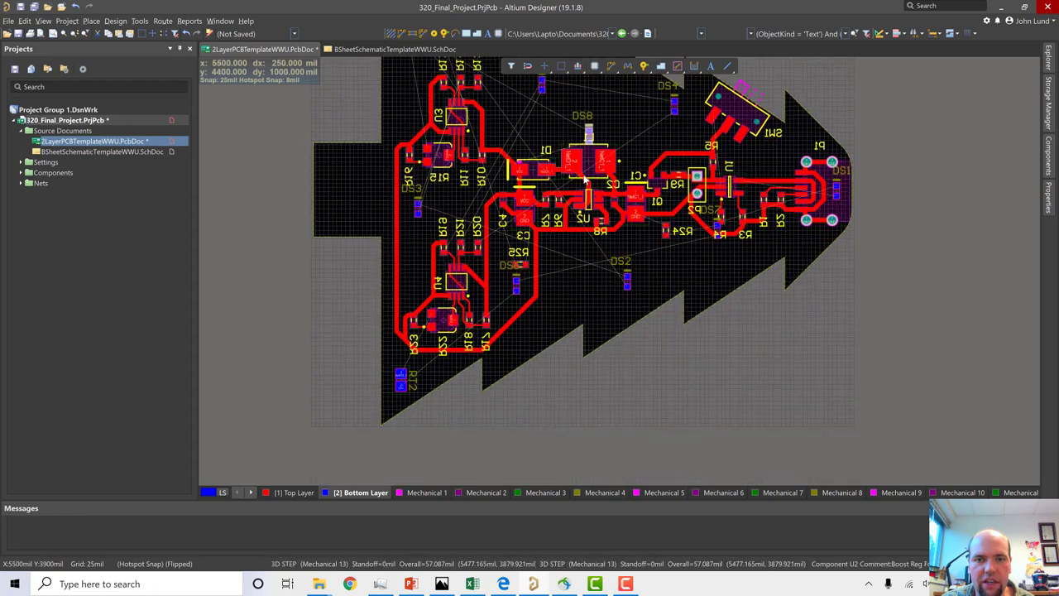
scroll(585, 179, "up", 3)
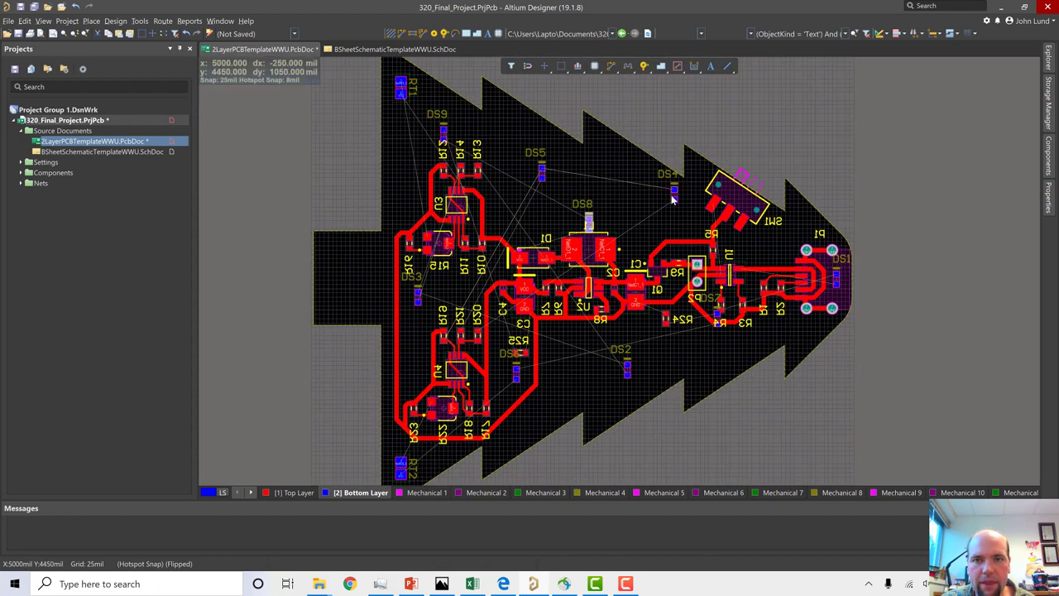
left_click_drag(674, 198, 695, 209)
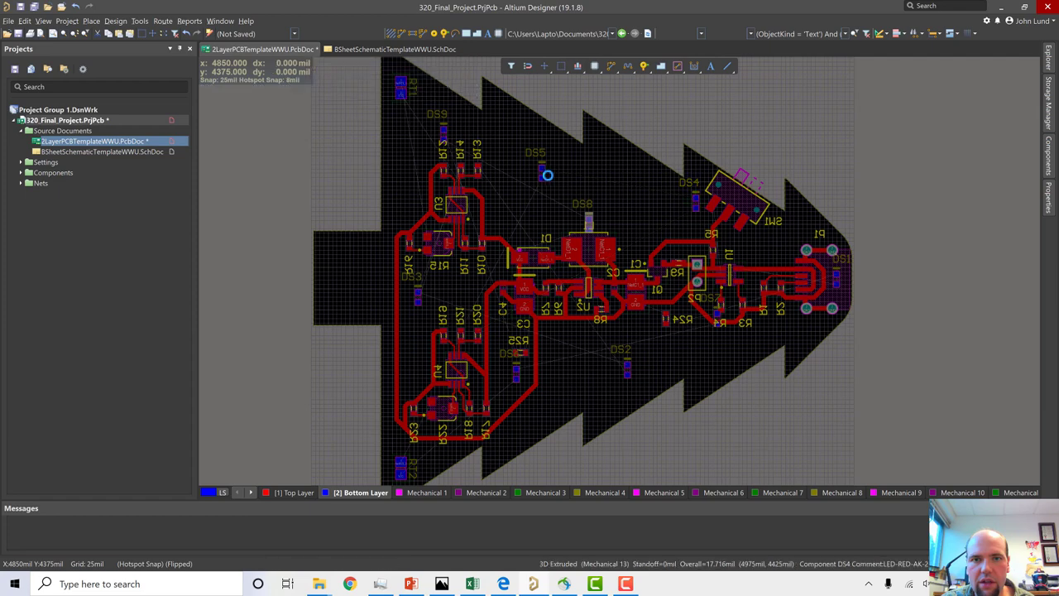
left_click_drag(541, 173, 543, 215)
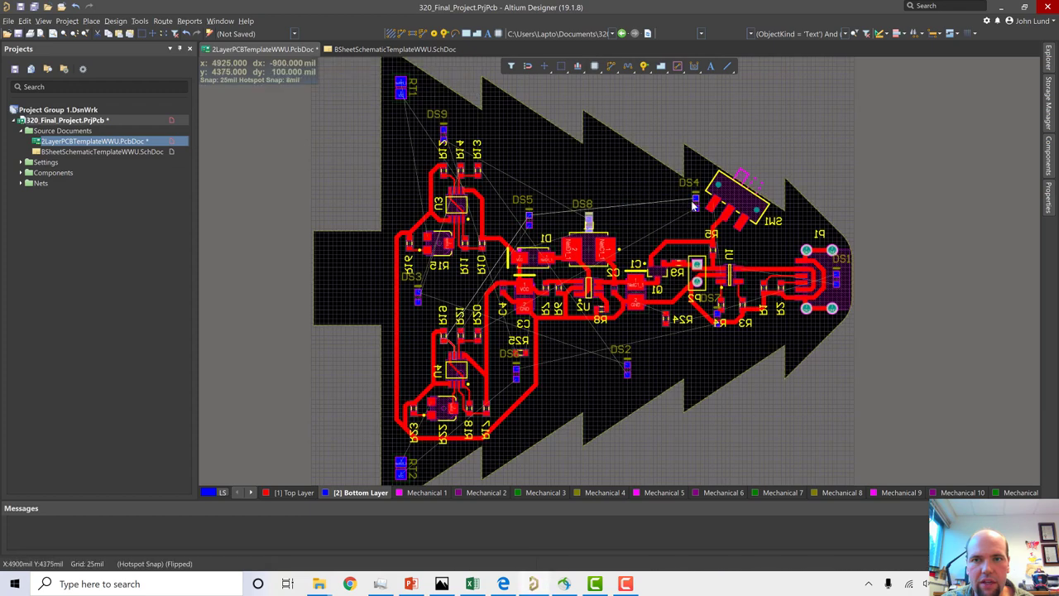
- Redistribute the LEDs, with DS5 in the open area between DS6 and DS7 and DS2 in the open area beside diode D1
left_click_drag(695, 205, 629, 165)
left_click_drag(530, 217, 559, 342)
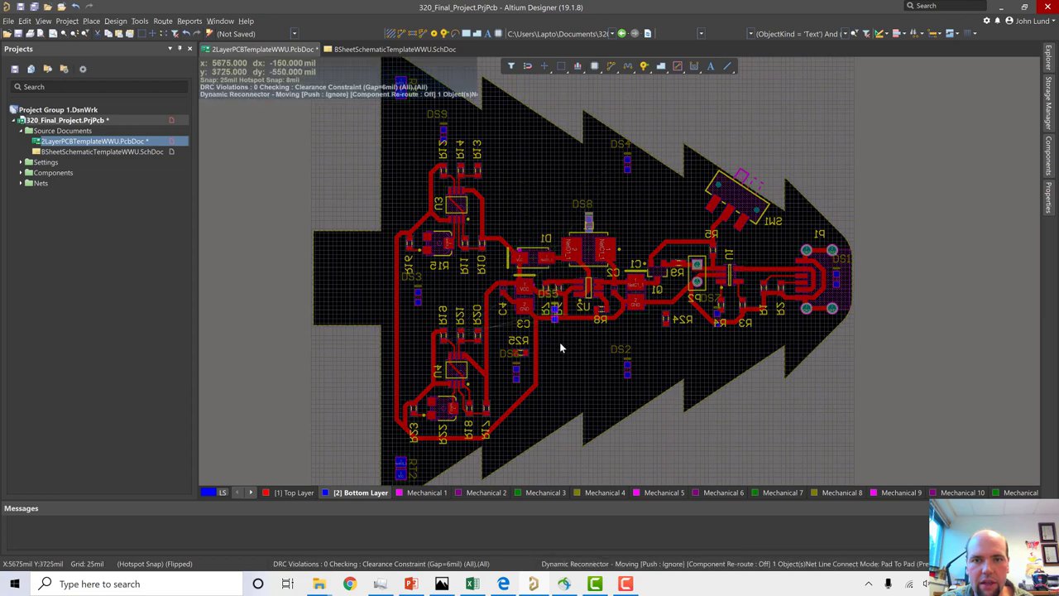
left_click_drag(647, 358, 580, 389)
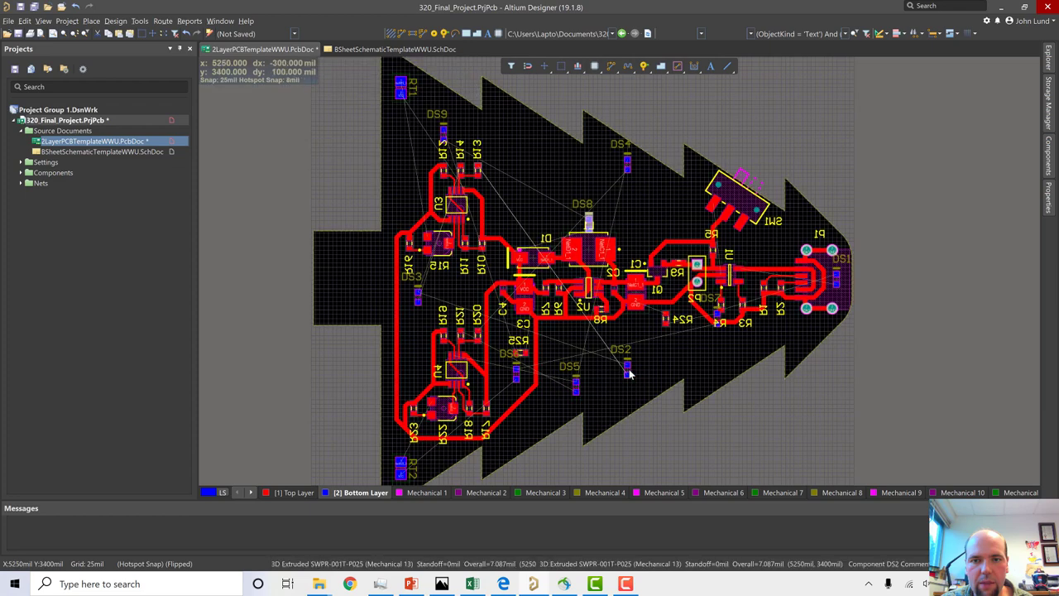
left_click_drag(603, 324, 545, 235)
left_click_drag(579, 393, 615, 383)
mouse_move(545, 221)
left_mouse_down()
mouse_move(535, 195)
mouse_move(543, 230)
left_mouse_up()
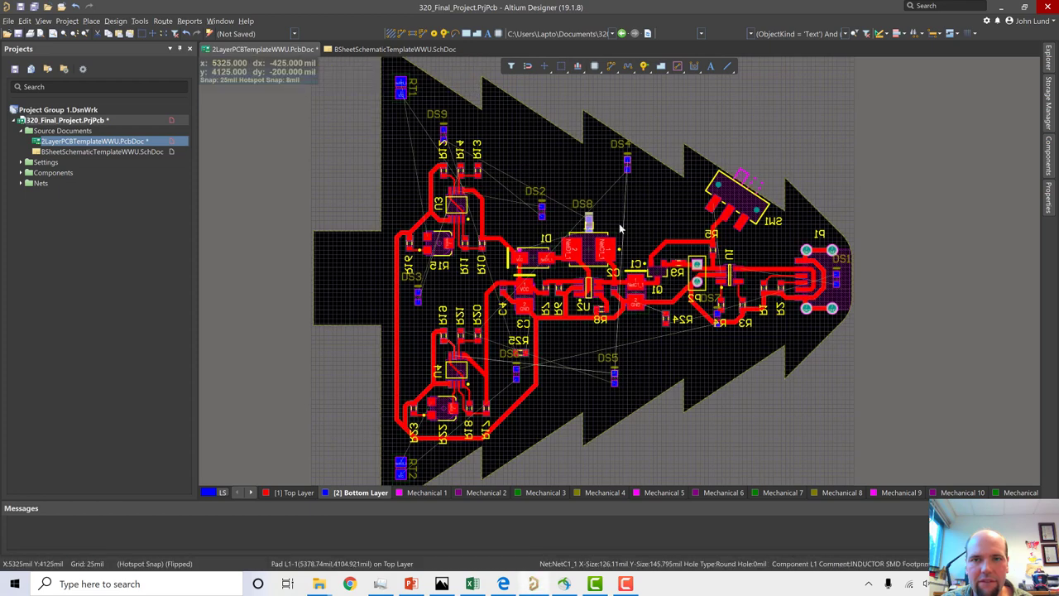
- Shift LED DS4 slightly toward switch SW1, nudge DS2, and check the LED distribution in the 3D view
left_click_drag(626, 177, 660, 192)
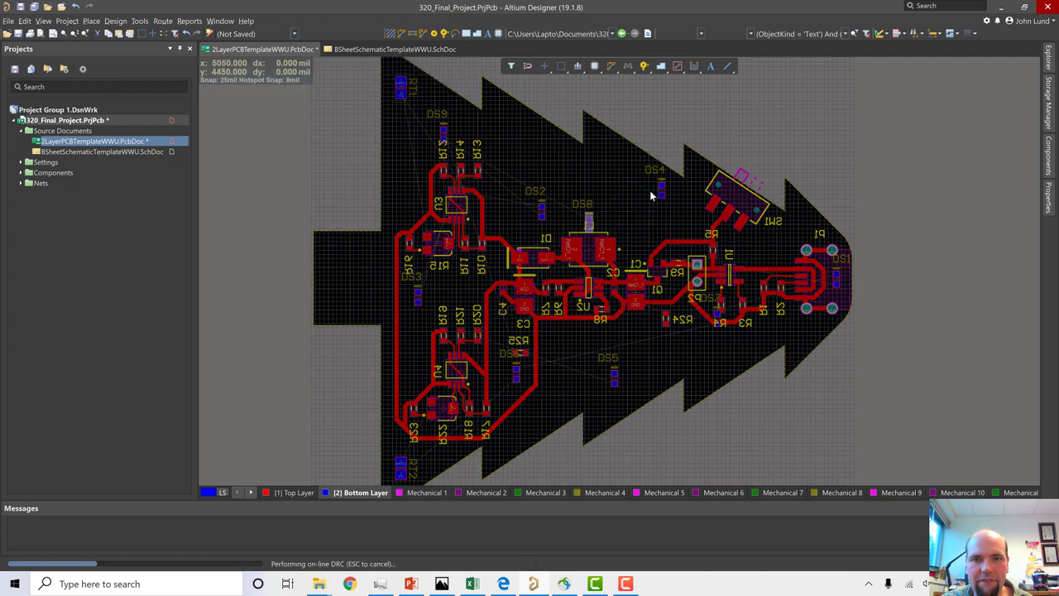
left_click_drag(542, 211, 546, 207)
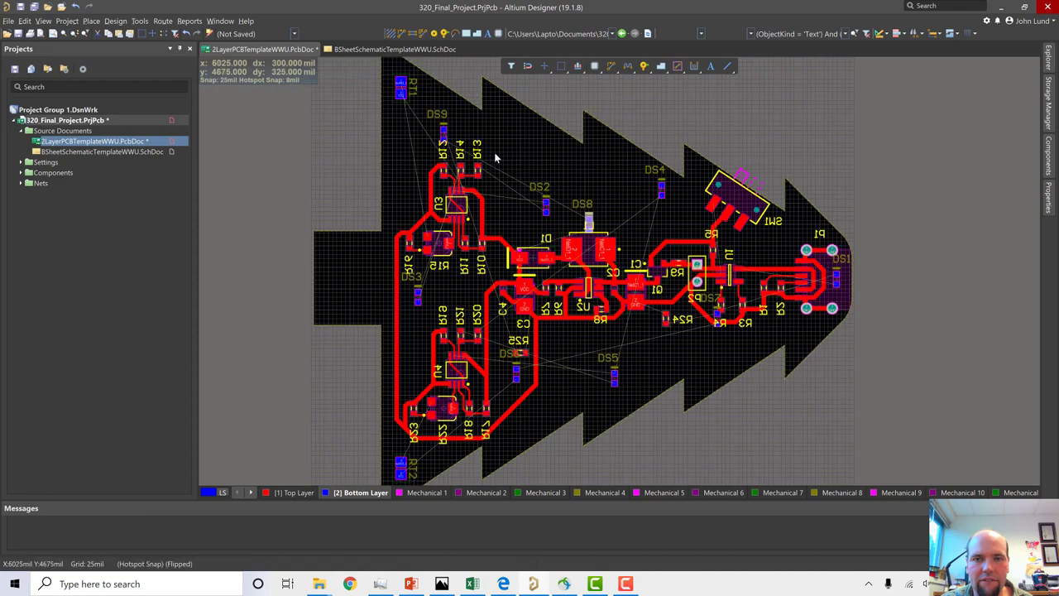
key("3")
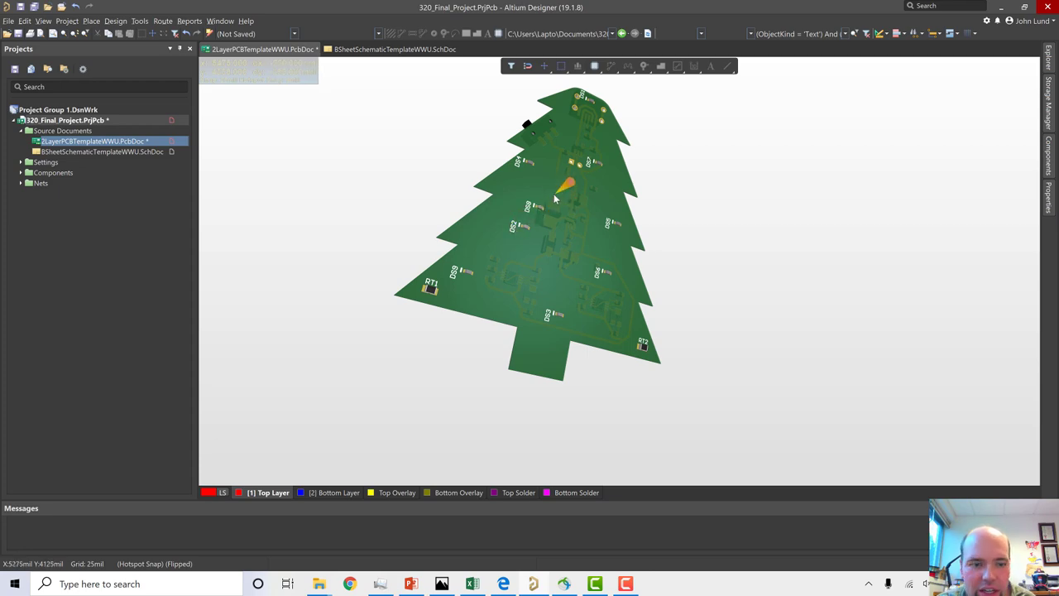
- Move LED DS8 off inductor L1 to between U2 and C2, nudge DS2 toward U3, and check the result in 3D
key("2")
scroll(545, 198, "up", 3, "ctrl")
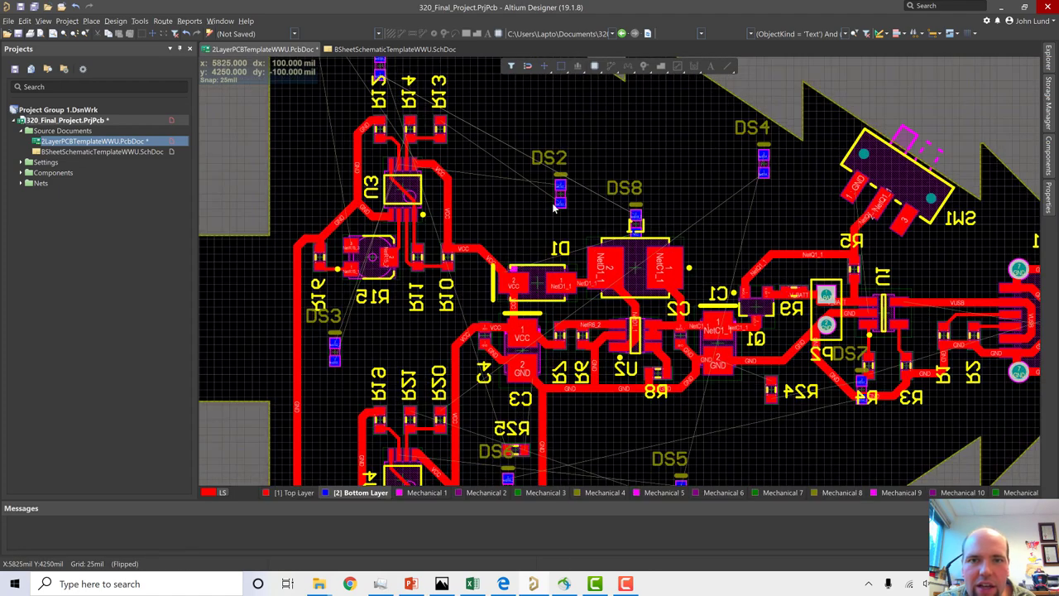
left_click_drag(560, 199, 552, 188)
left_click_drag(636, 225, 668, 329)
scroll(606, 185, "down", 3, "ctrl")
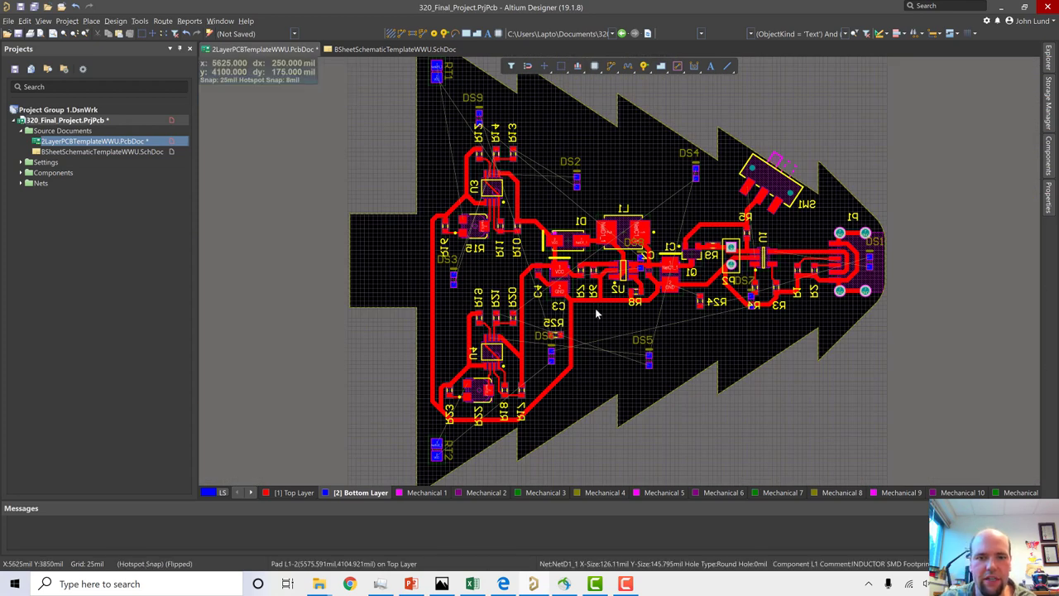
key("3")
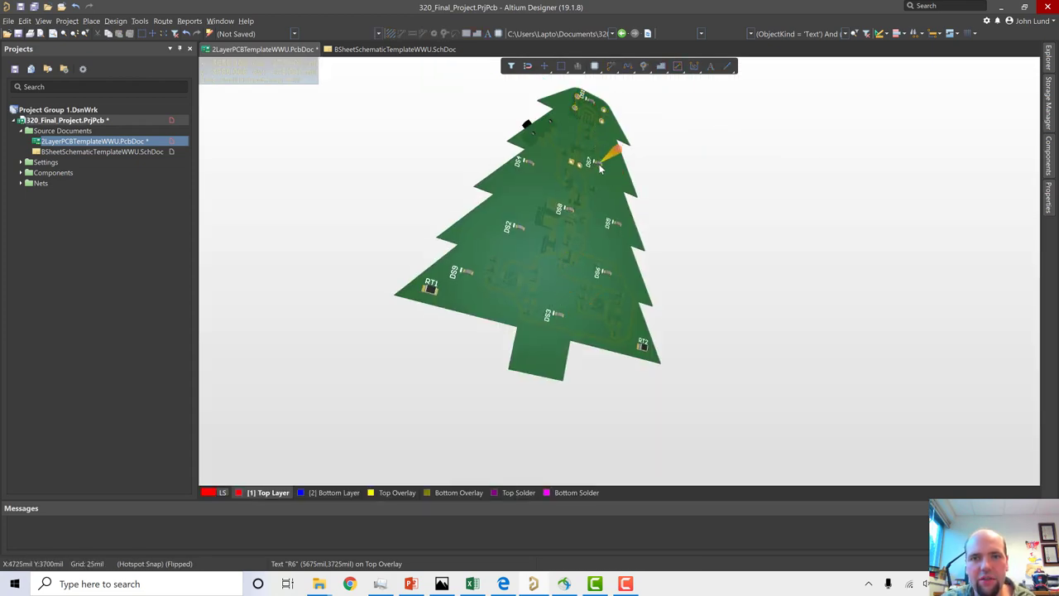
- Move LED DS7 in the 2D layout to just outside the GND trace, between resistors R4 and R3
key("2")
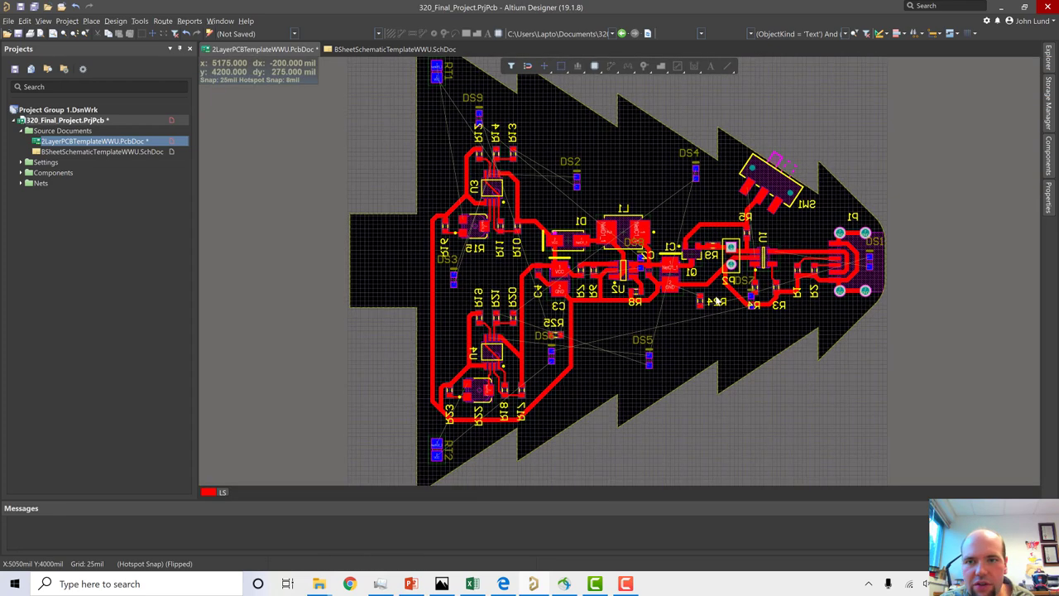
left_click(751, 305)
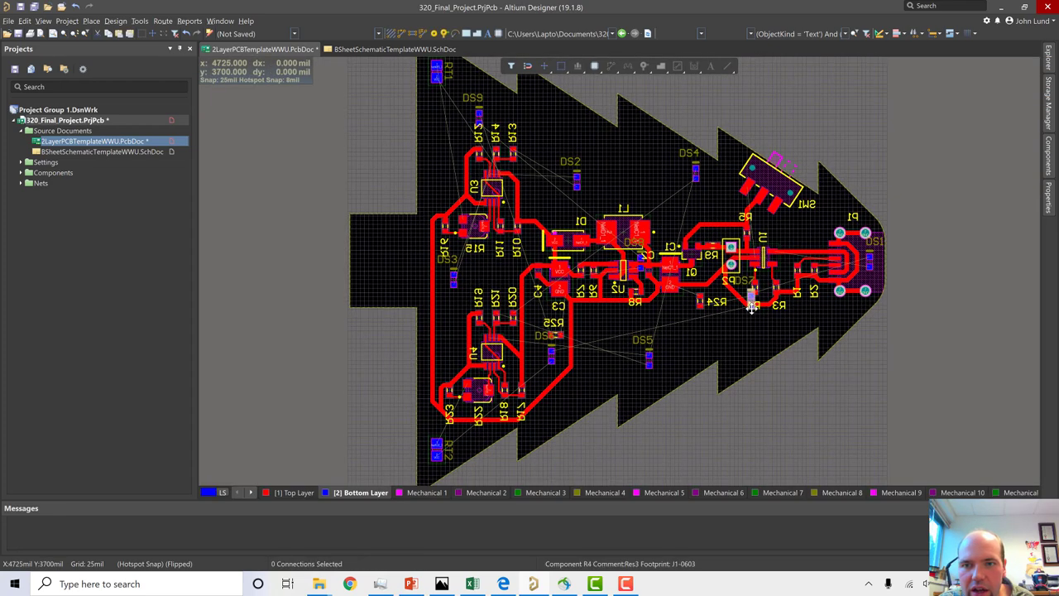
mouse_move(750, 306)
left_mouse_down()
mouse_move(763, 324)
mouse_move(744, 306)
left_mouse_up()
scroll(629, 240, "down", 1)
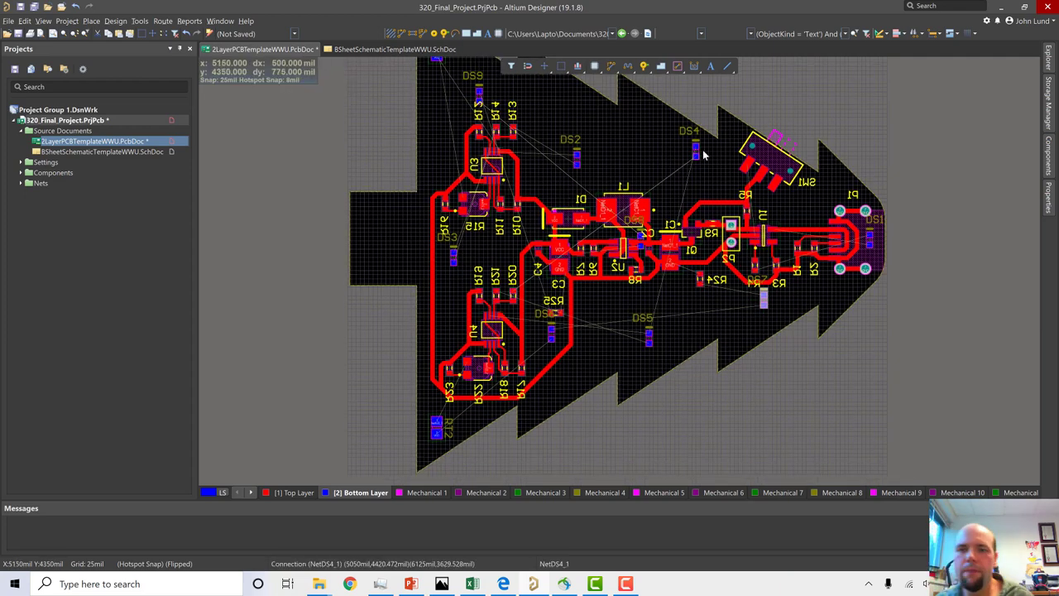
- Move LED DS1 closer to the tree tip, rotated by 180 degrees, and set its rotated designator between the LED and connector P1
scroll(901, 262, "up", 2, "ctrl")
scroll(884, 245, "up", 2, "ctrl")
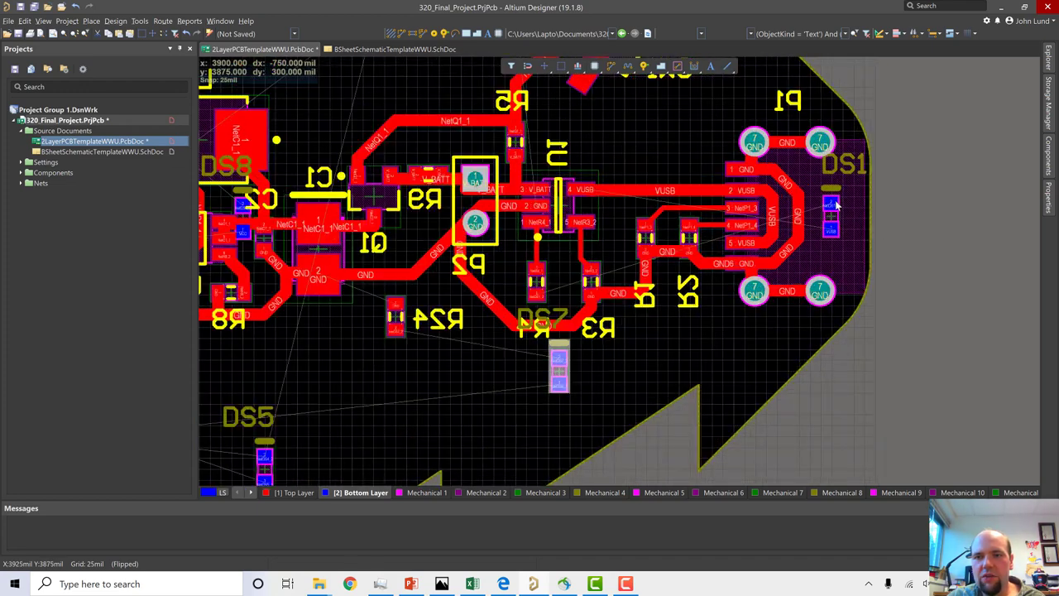
left_click_drag(834, 221, 852, 213)
key("space")
key("space")
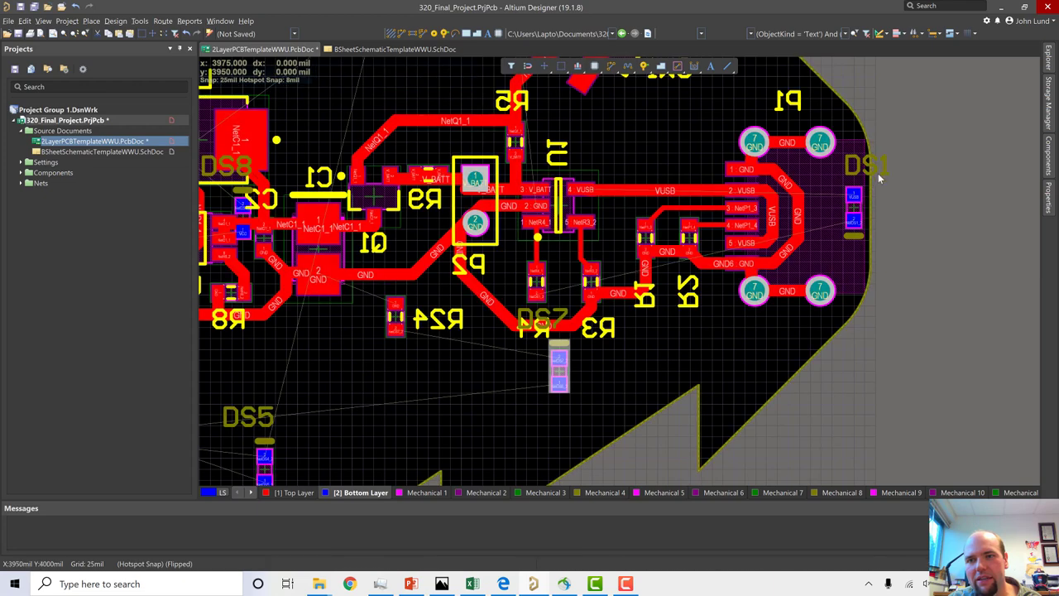
left_click_drag(886, 171, 818, 190)
key("space")
- Examine the placement of the LEDs and thermistors across the whole tree in the 2D layout and the 3D view
scroll(889, 200, "down", 3, "ctrl")
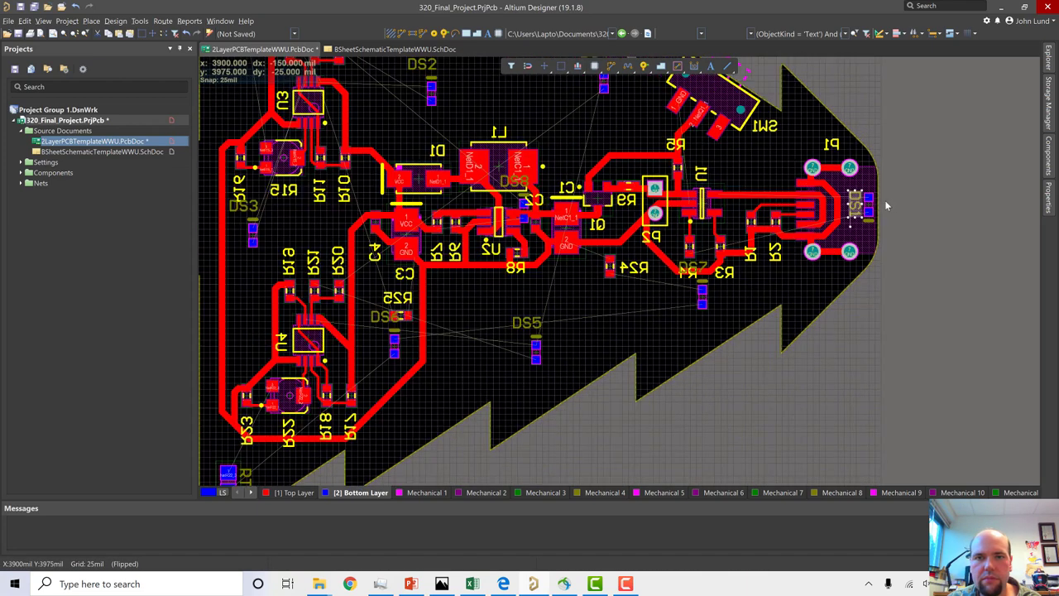
scroll(885, 201, "down", 2, "ctrl")
scroll(392, 170, "up", 2)
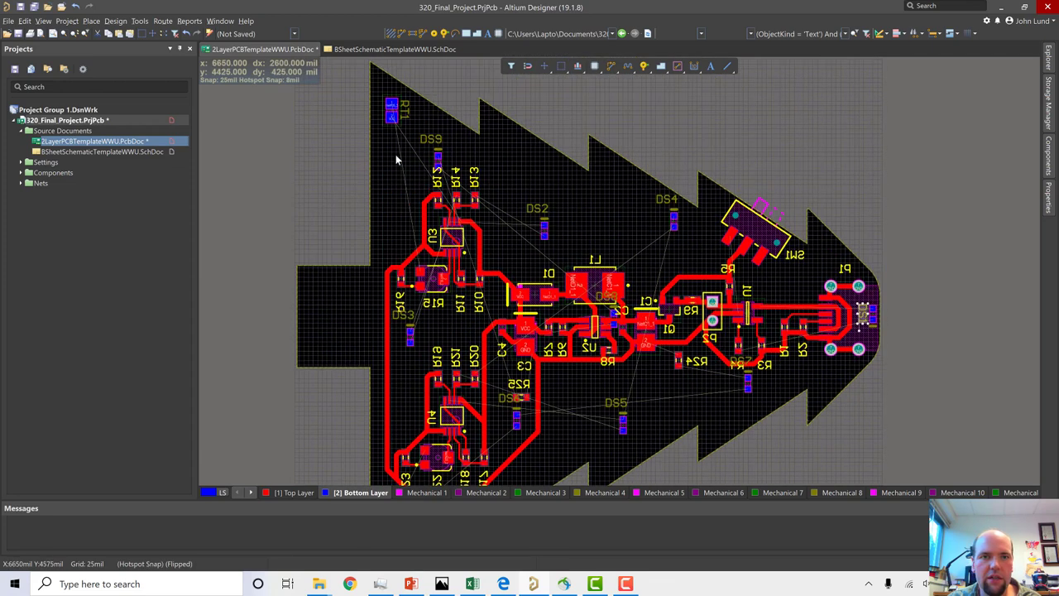
scroll(350, 216, "down", 4)
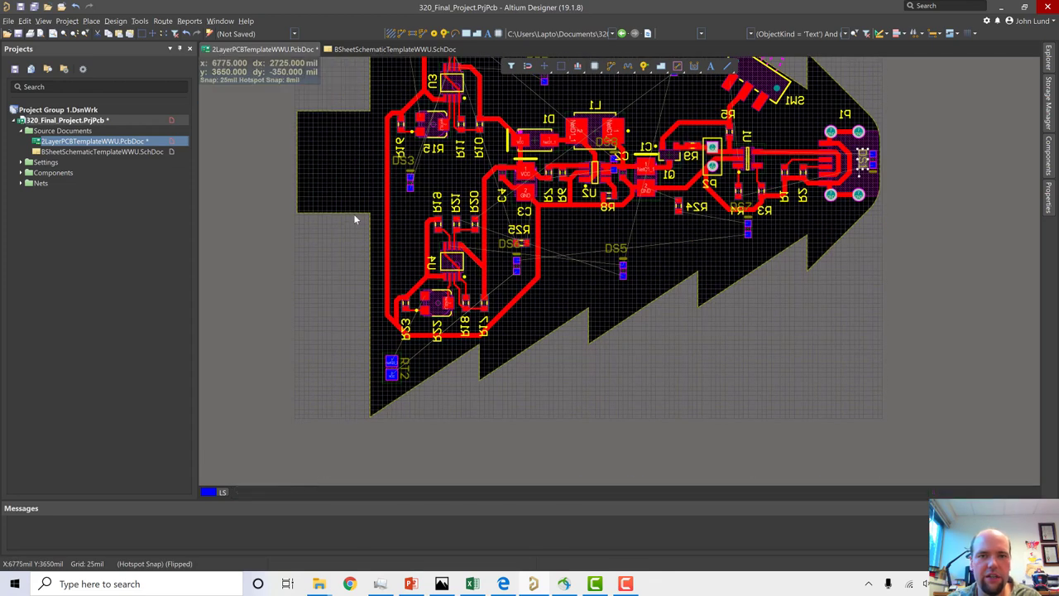
key("3")
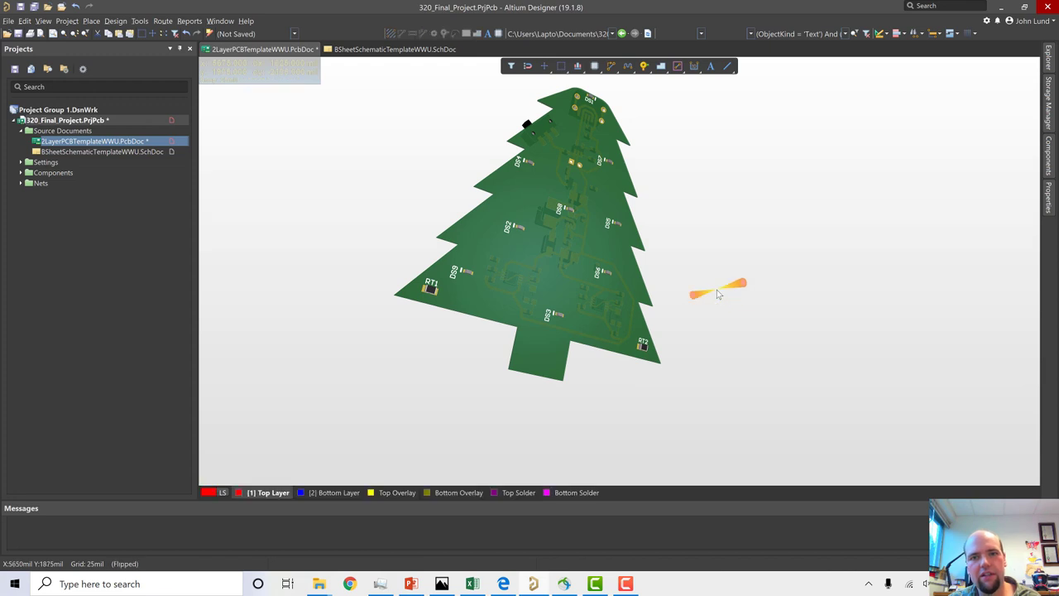
scroll(718, 293, "down", 1, "ctrl")
scroll(718, 293, "down", 1, "ctrl")
scroll(716, 291, "up", 2, "ctrl")
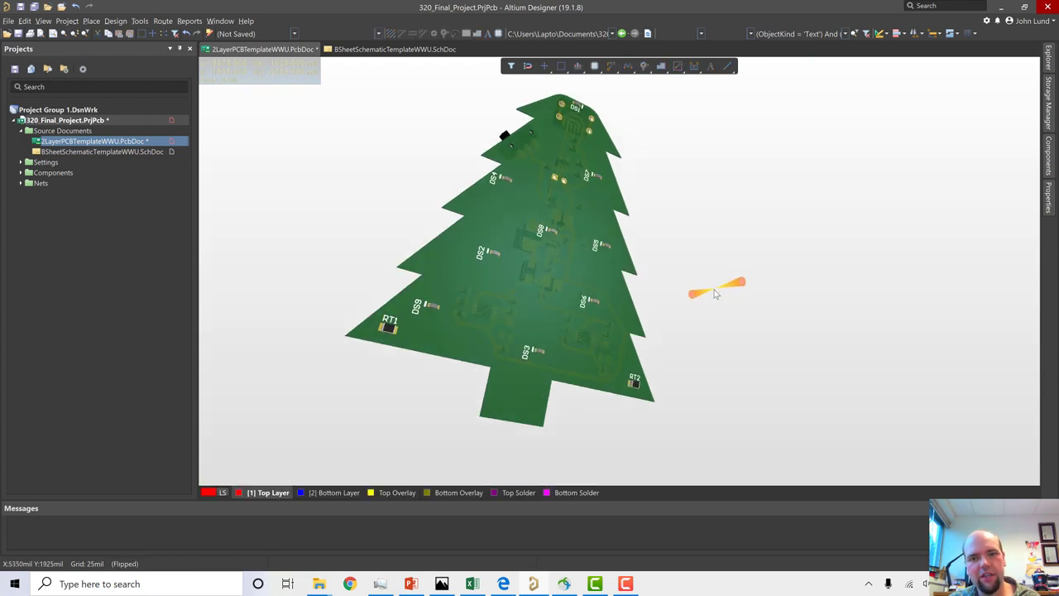
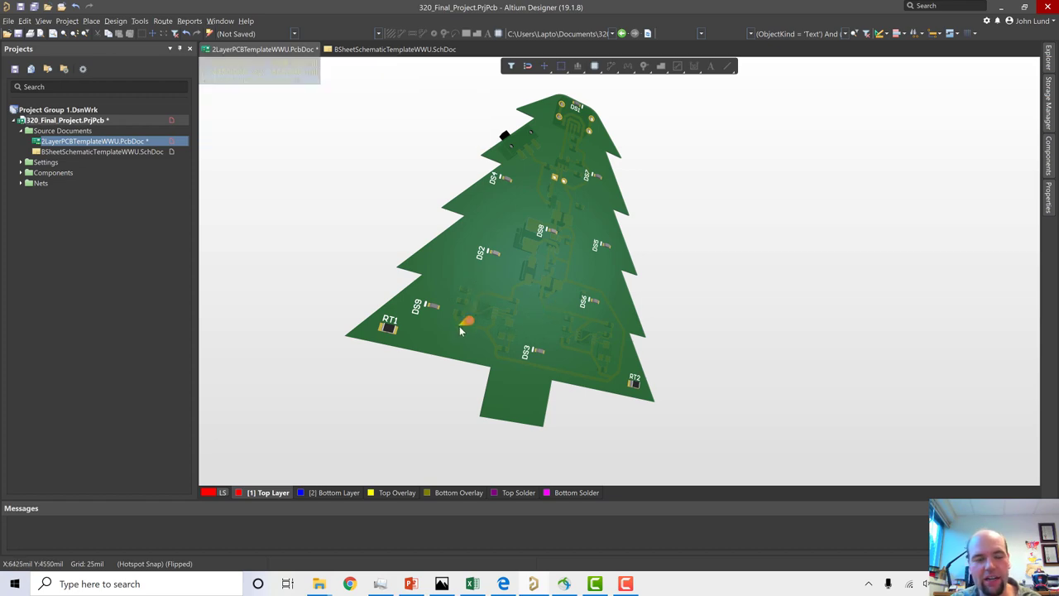
- Return to the 2D layout and make Bottom Overlay the active layer
key("2")
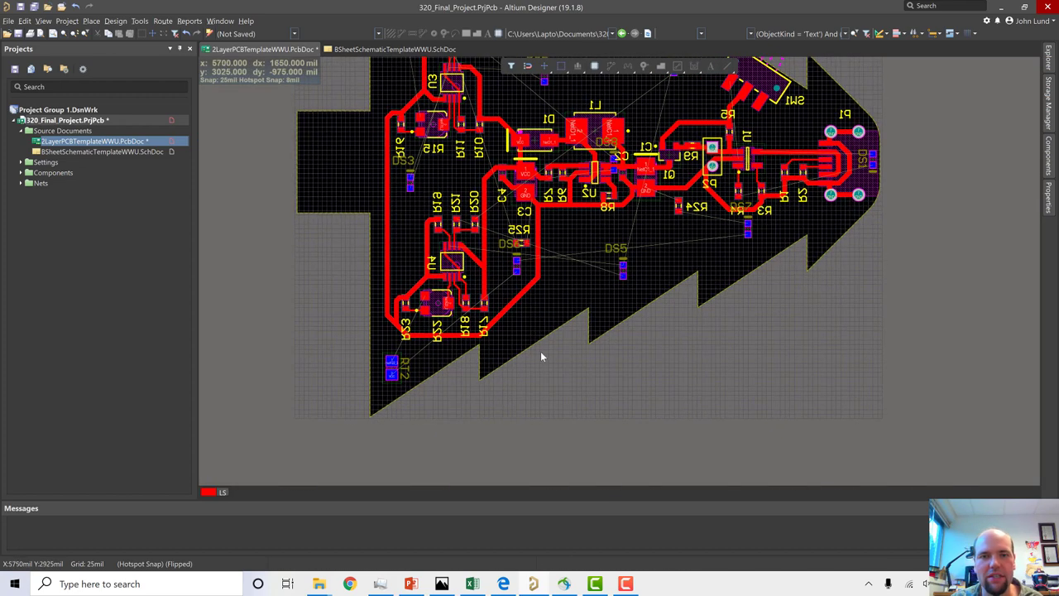
scroll(540, 430, "down", 5, "ctrl")
scroll(539, 429, "up", 8, "ctrl")
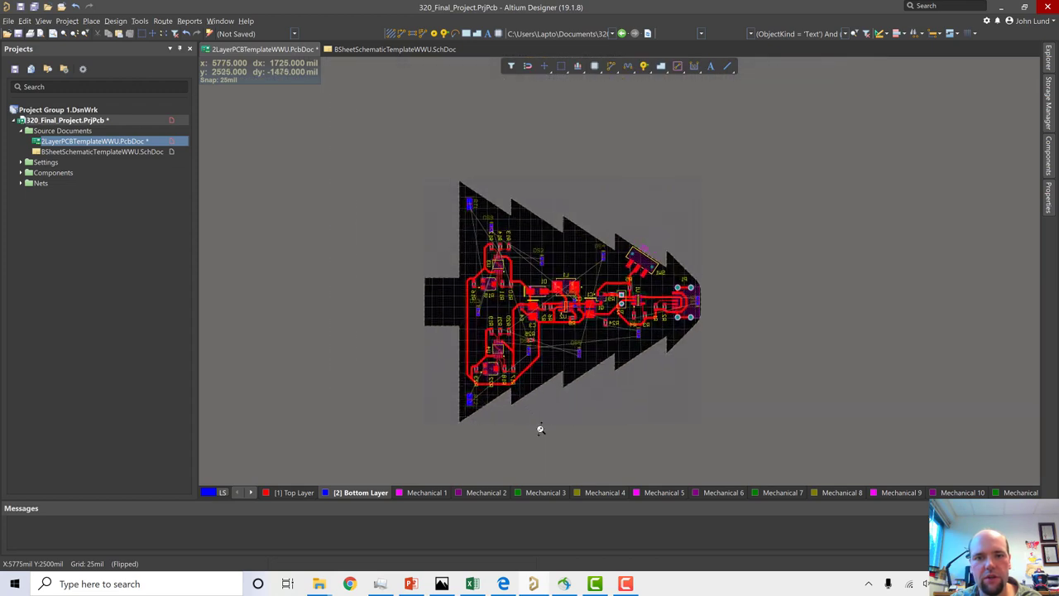
scroll(540, 429, "down", 4, "ctrl")
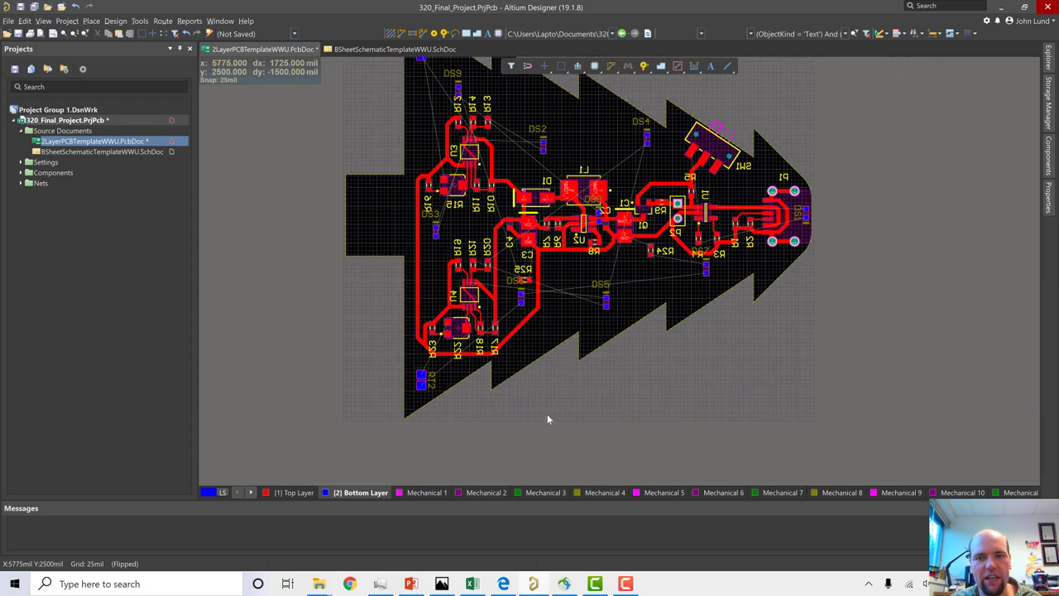
right_click_drag(549, 427, 613, 506)
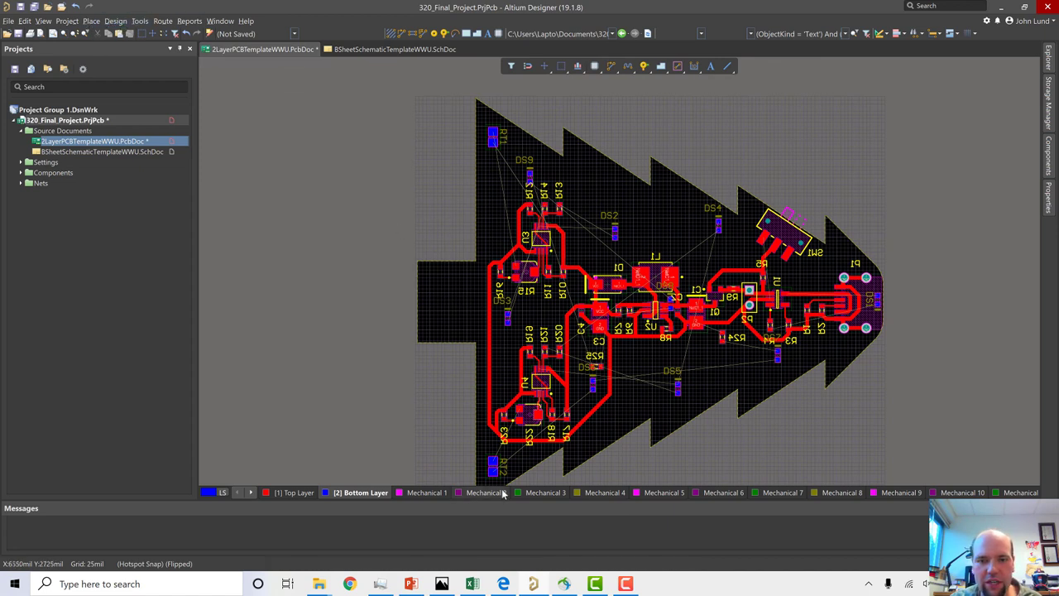
left_click(251, 493)
left_click(252, 493)
left_click(252, 492)
left_click(252, 493)
left_click(252, 493)
left_click(251, 492)
left_click(252, 493)
left_click(251, 492)
left_click(252, 492)
left_click(251, 492)
left_click(251, 492)
left_click(251, 492)
left_click(252, 492)
left_click(252, 492)
left_click(252, 492)
left_click(251, 492)
left_click(252, 493)
left_click(251, 492)
left_click(251, 492)
left_click(251, 492)
left_click(252, 492)
left_click(863, 494)
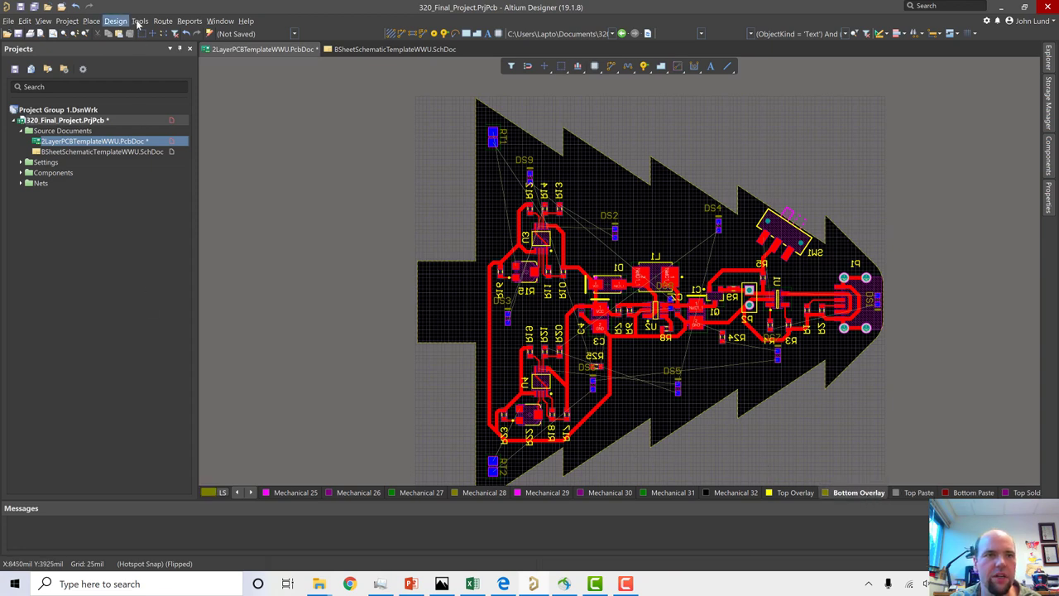
- Start a mirrored text string on the Bottom Overlay containing the designer's full name
left_click(93, 21)
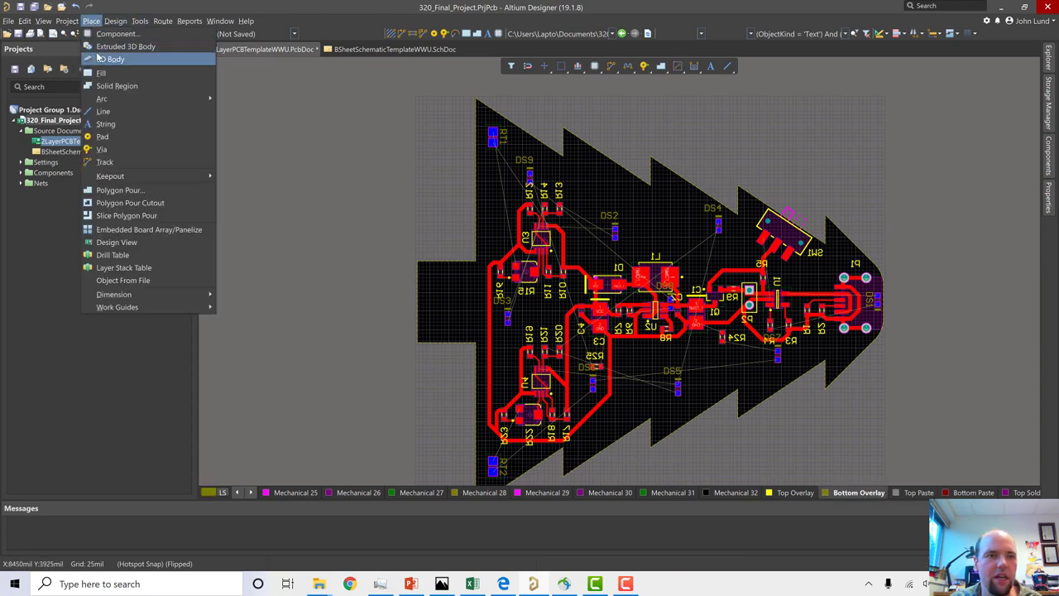
left_click(105, 124)
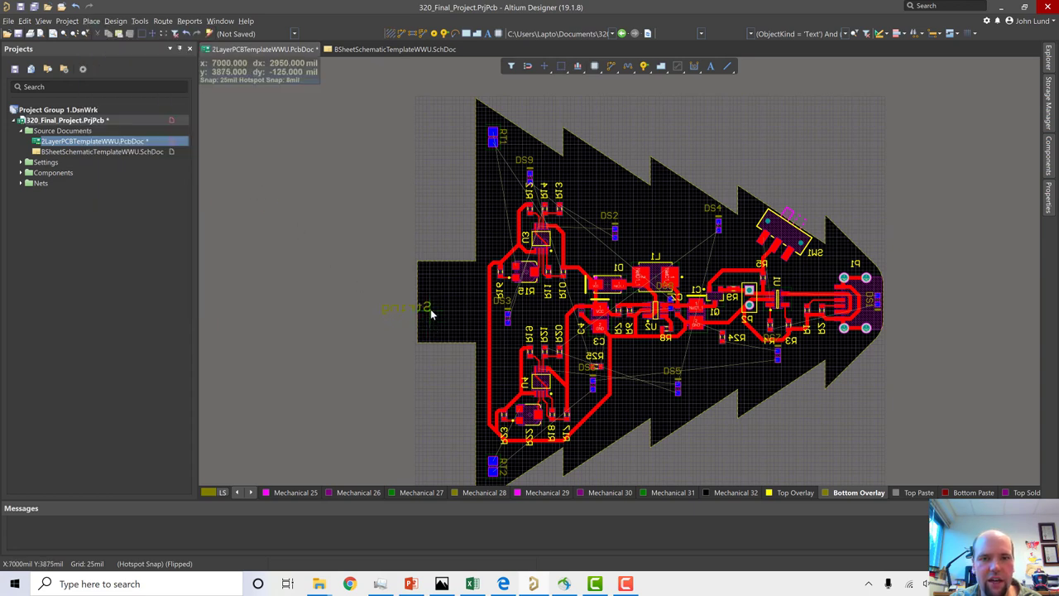
key("Tab")
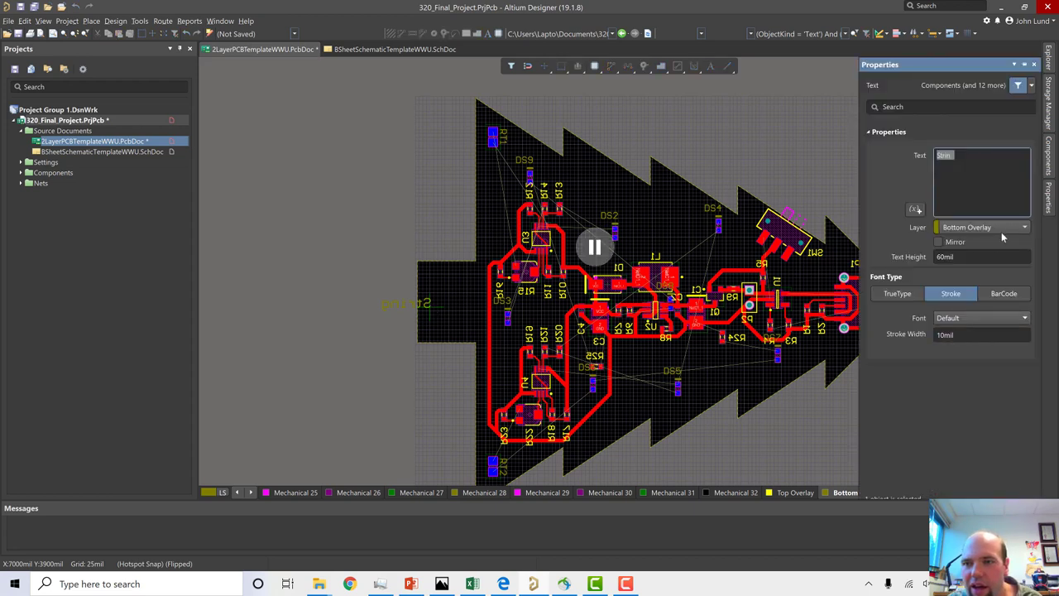
left_click(938, 242)
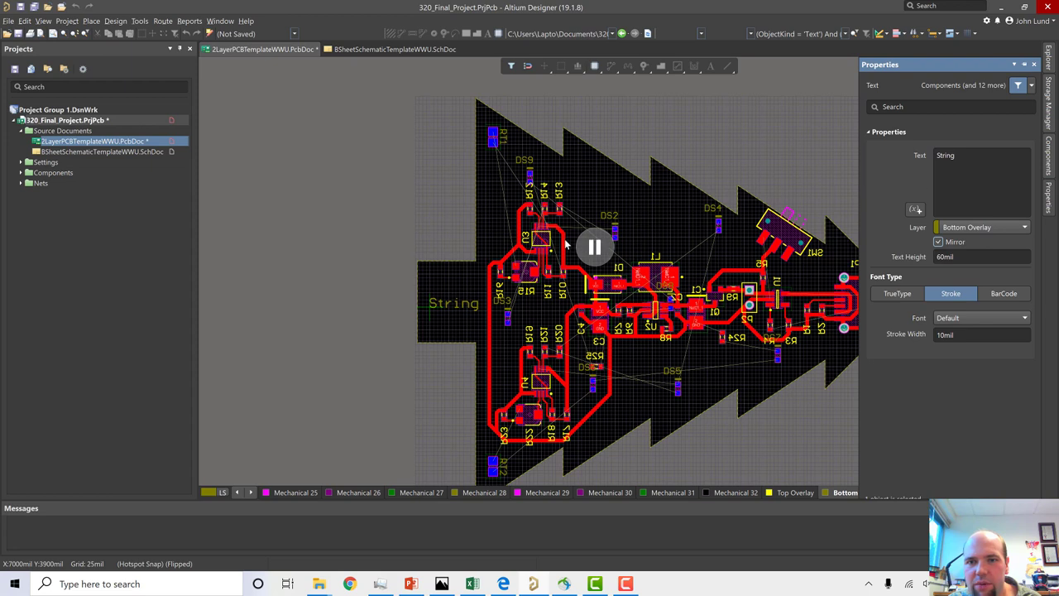
left_click(974, 163)
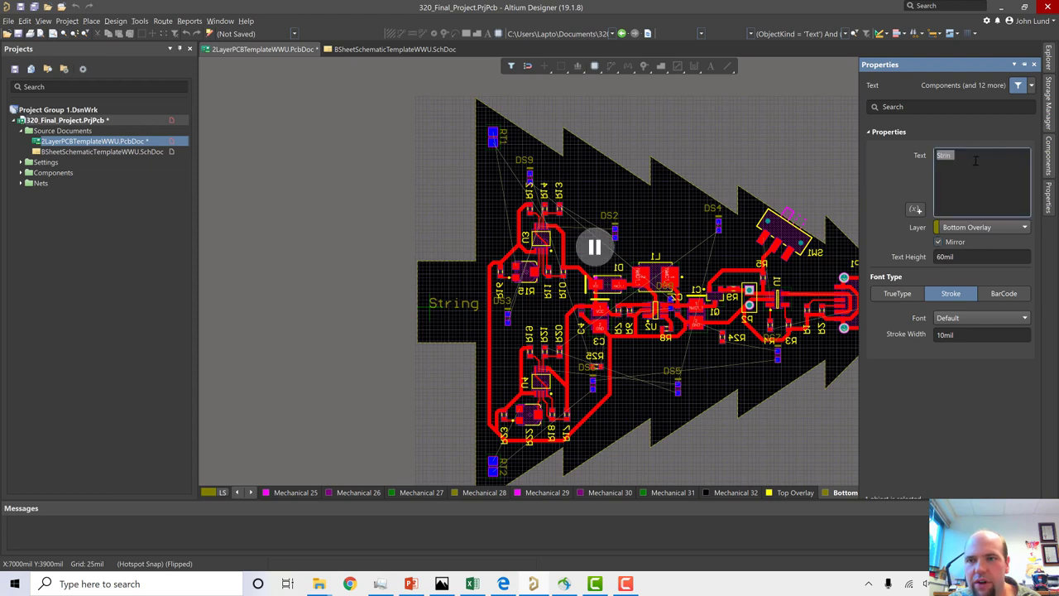
type("John Lund")
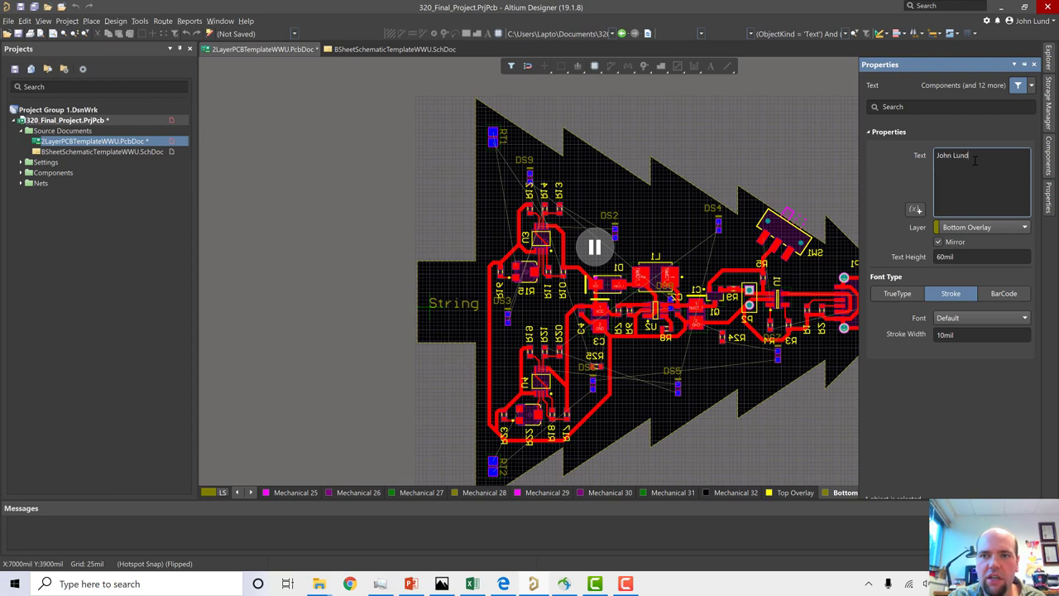
key("Return")
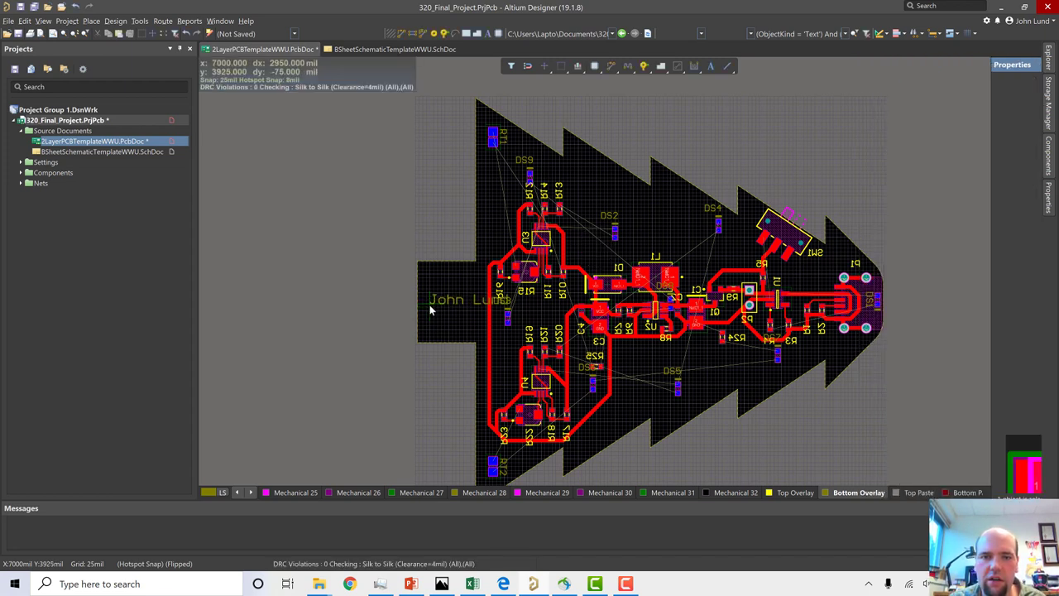
- Add 2019 as a second line below the designer's name and set the text's horizontal justification to Center
mouse_move(1049, 196)
left_click(1022, 161)
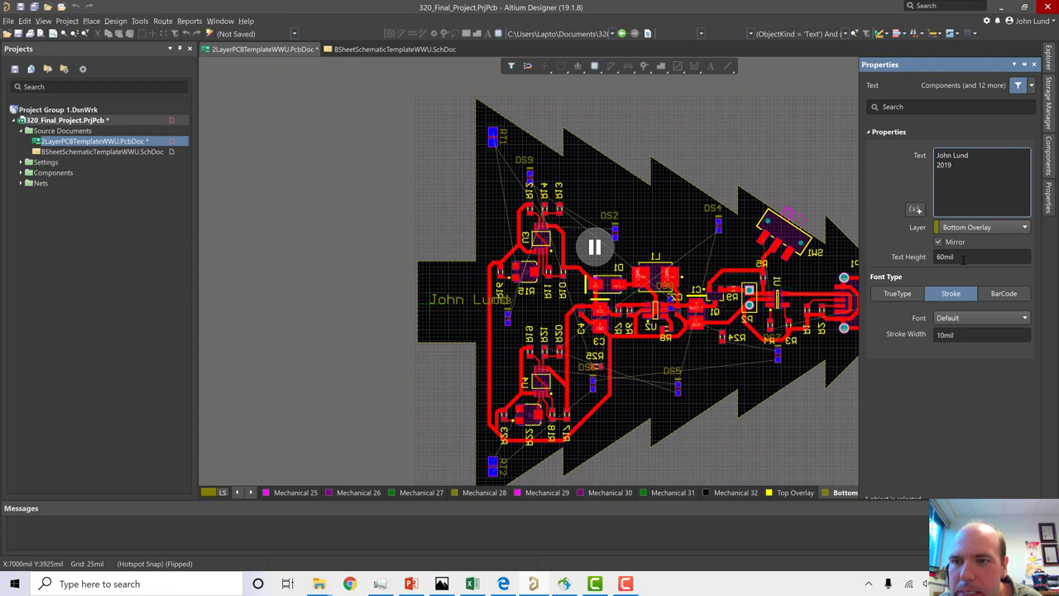
key("ctrl+a")
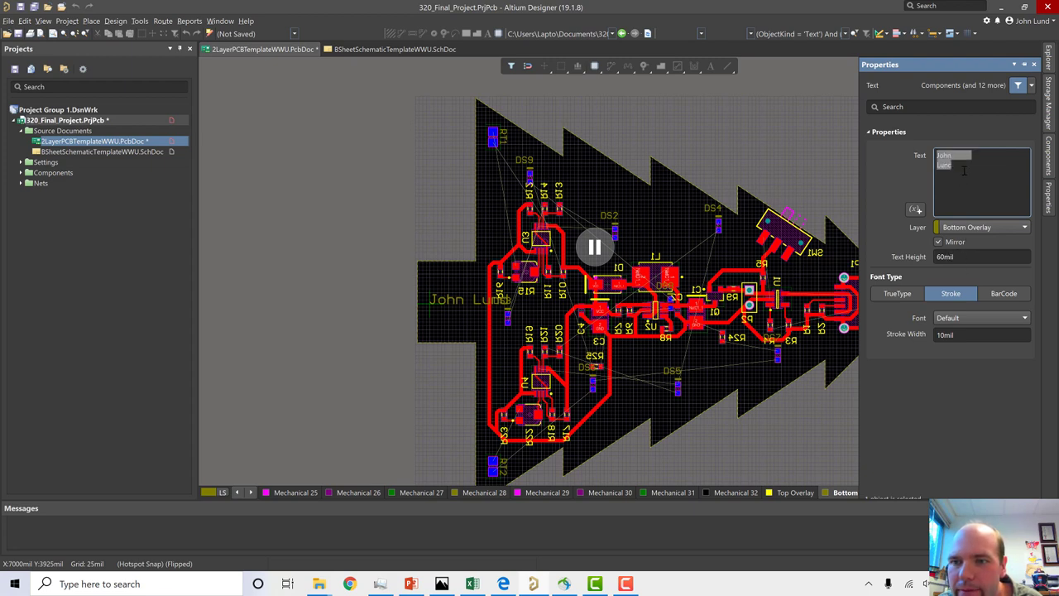
type("John Lund 2019")
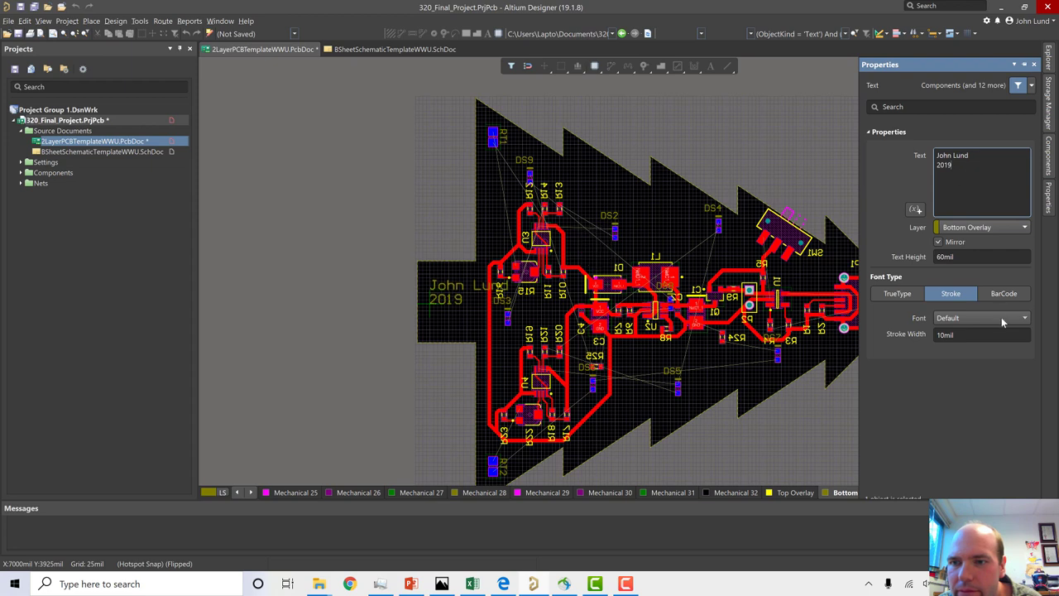
left_click(1002, 320)
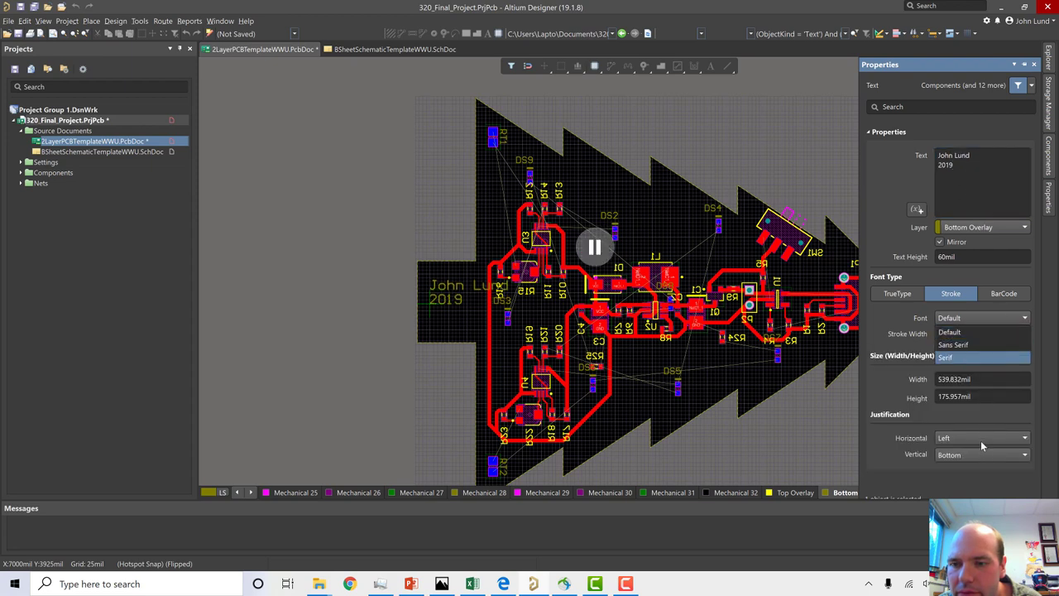
key("Escape")
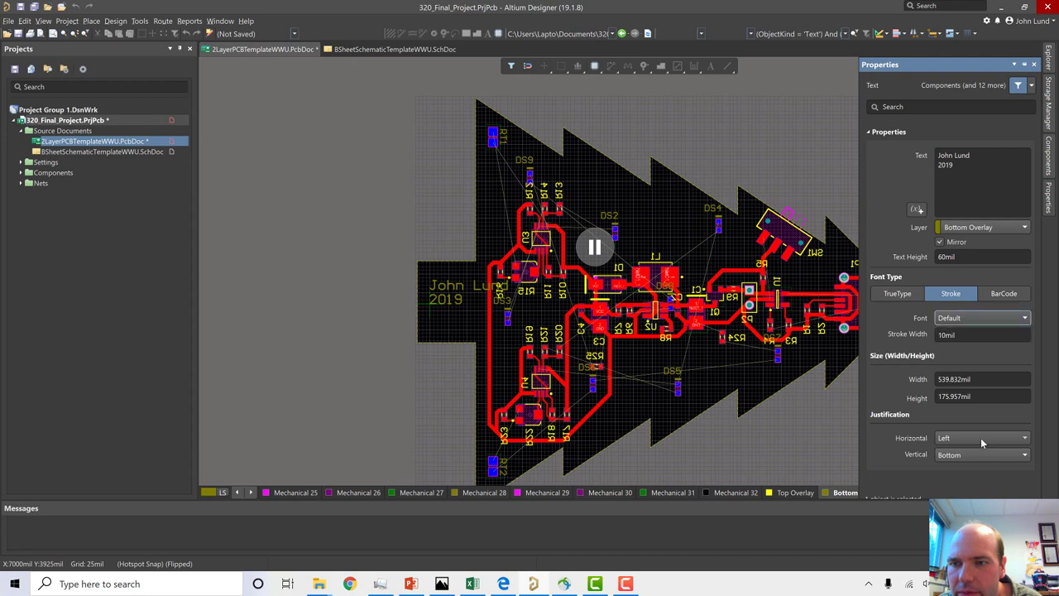
left_click(983, 438)
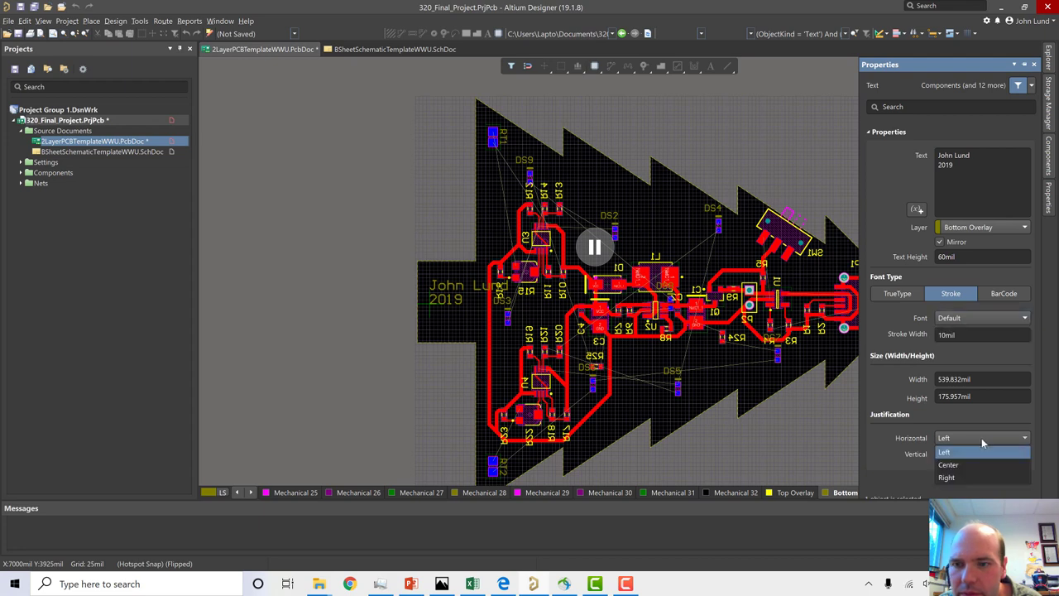
left_click(968, 453)
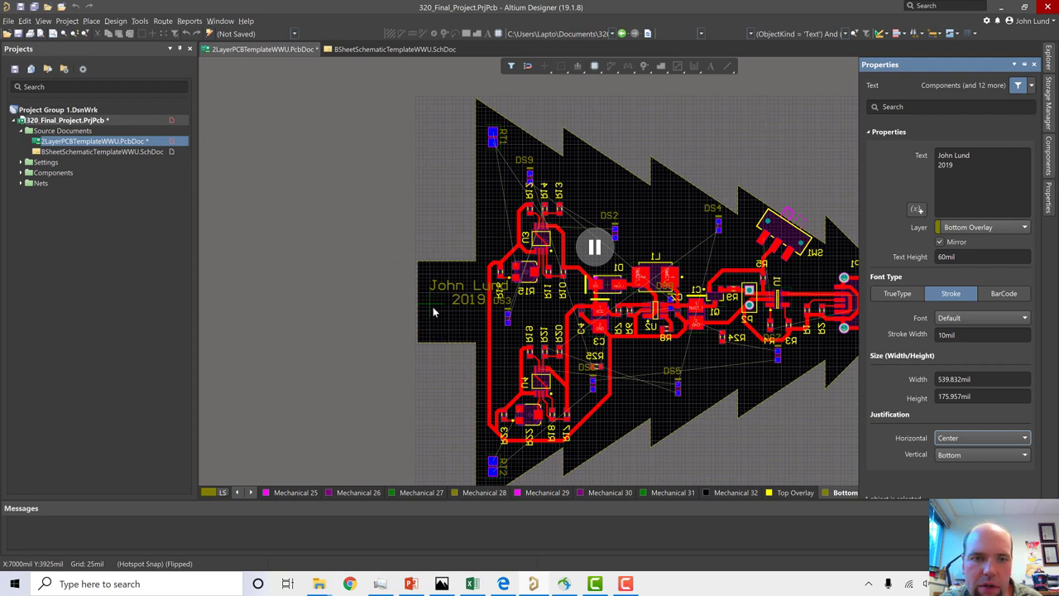
- Rotate the two-line label by 90 degrees, place it where the trunk meets the tree, and check it in the 3D view
left_click_drag(411, 291, 466, 262)
key("space")
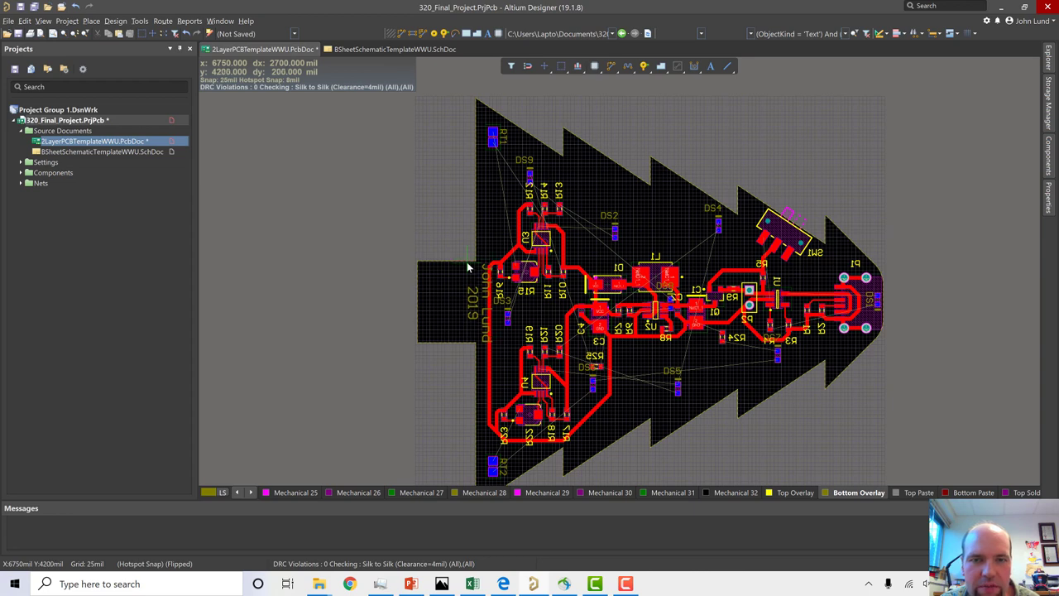
left_click_drag(467, 262, 287, 271)
key("Escape")
key("3")
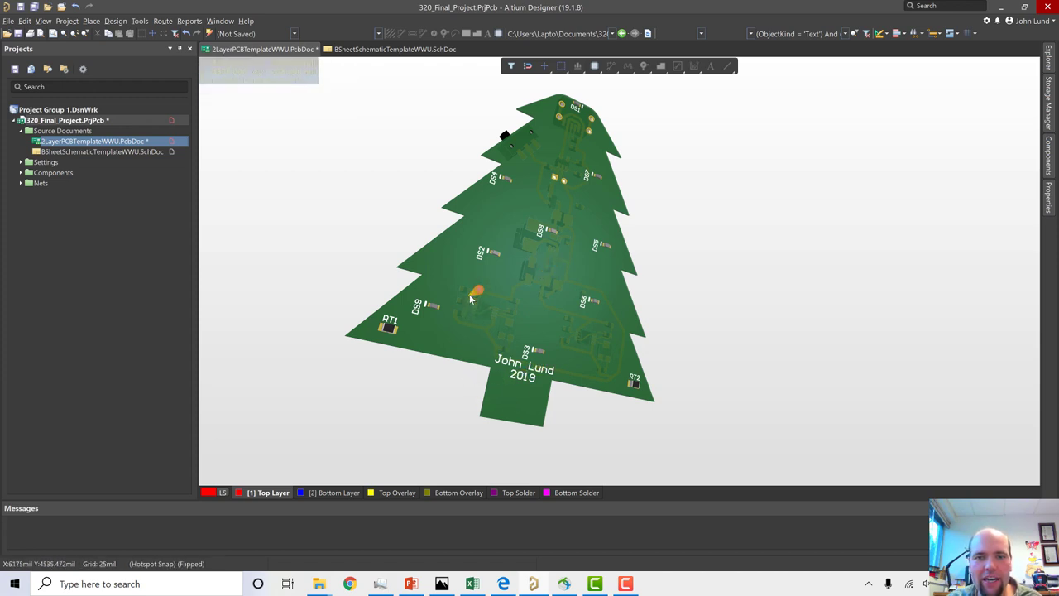
key("2")
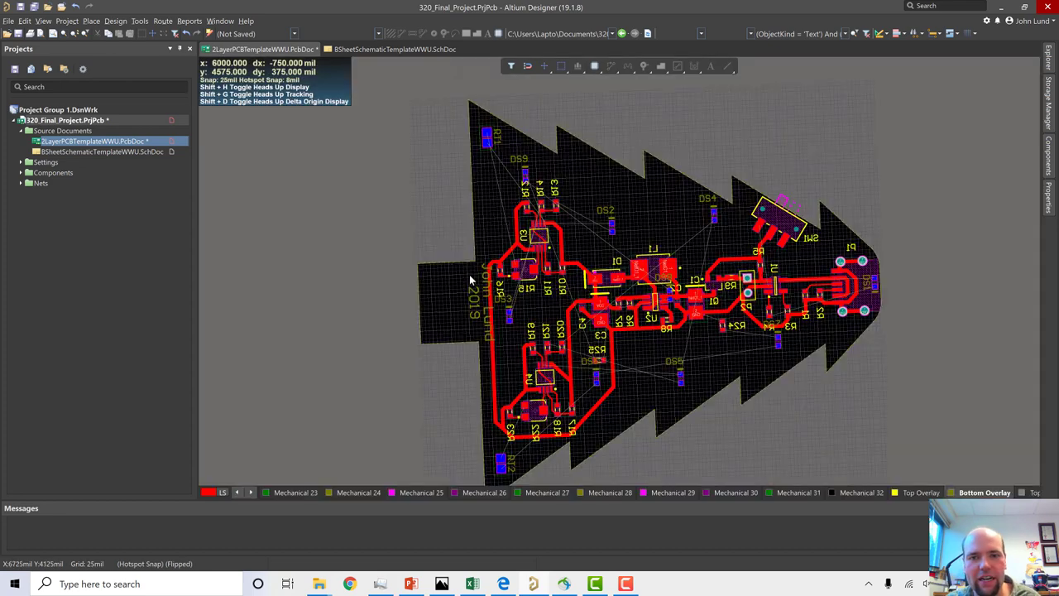
key("1")
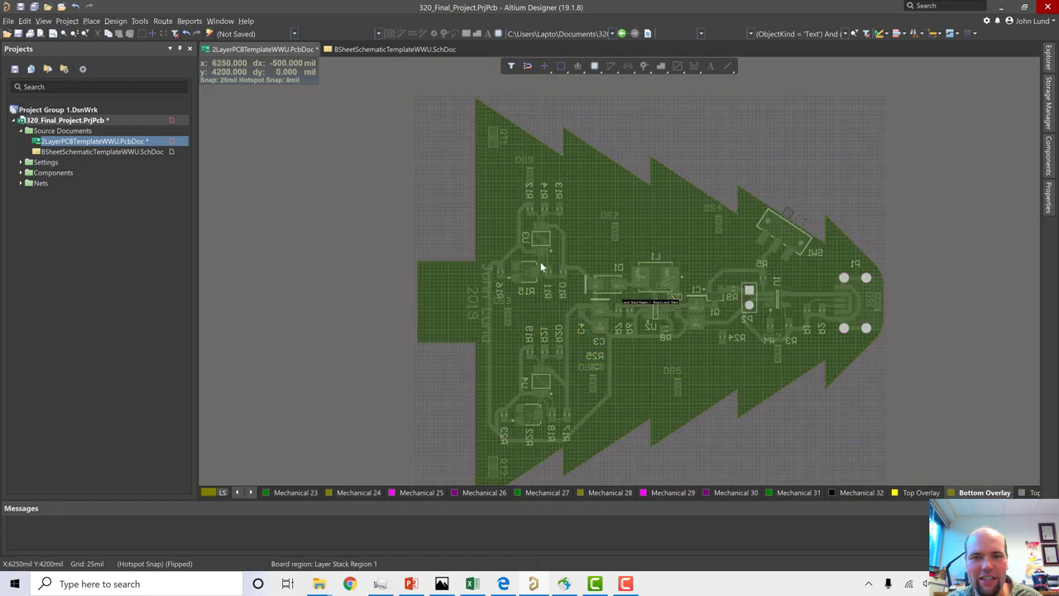
key("2")
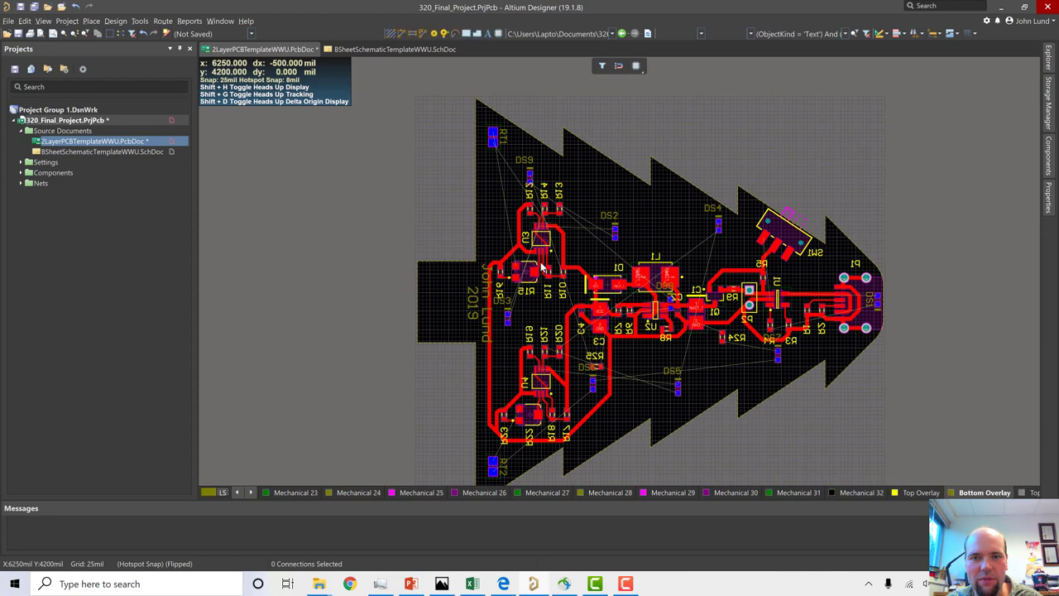
key("3")
key("2")
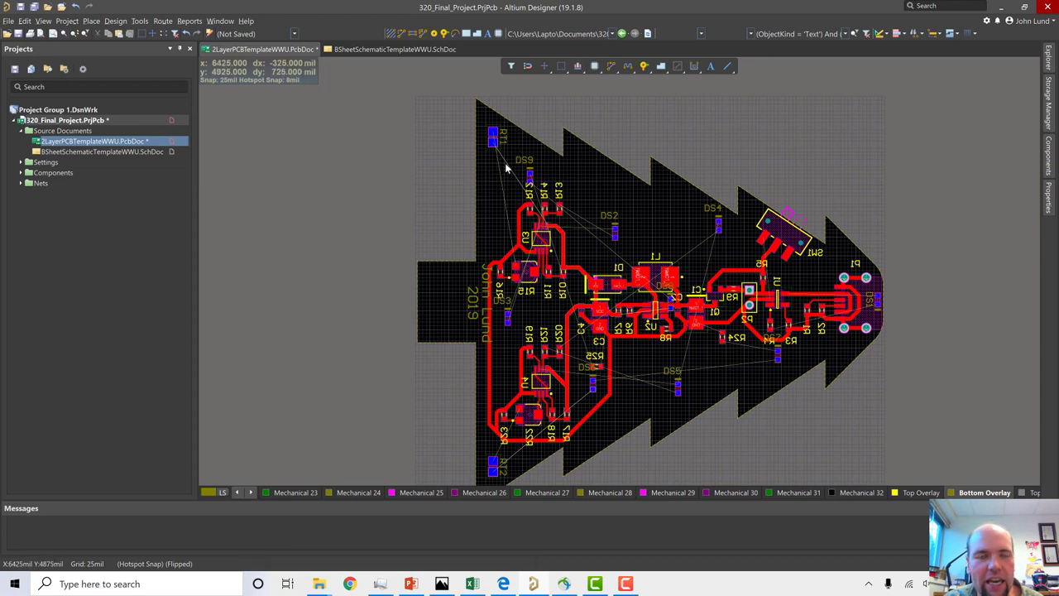
- Draw a closed candy-cane outline with 10 mil lines and 90-degree arc corners on the Bottom Overlay, between thermistor RT1 and LED DS9
left_click(92, 21)
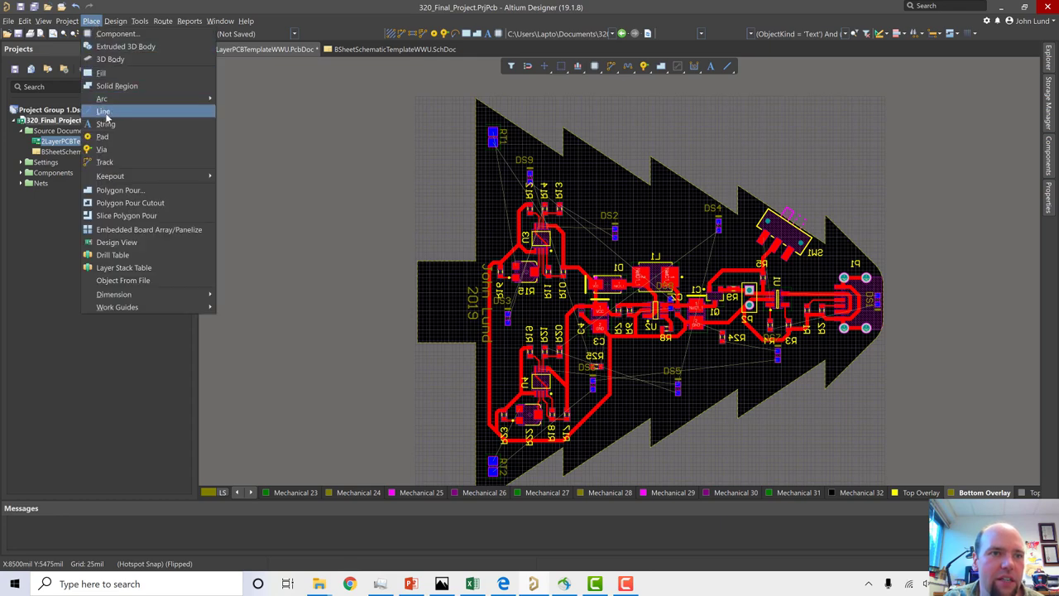
left_click(102, 112)
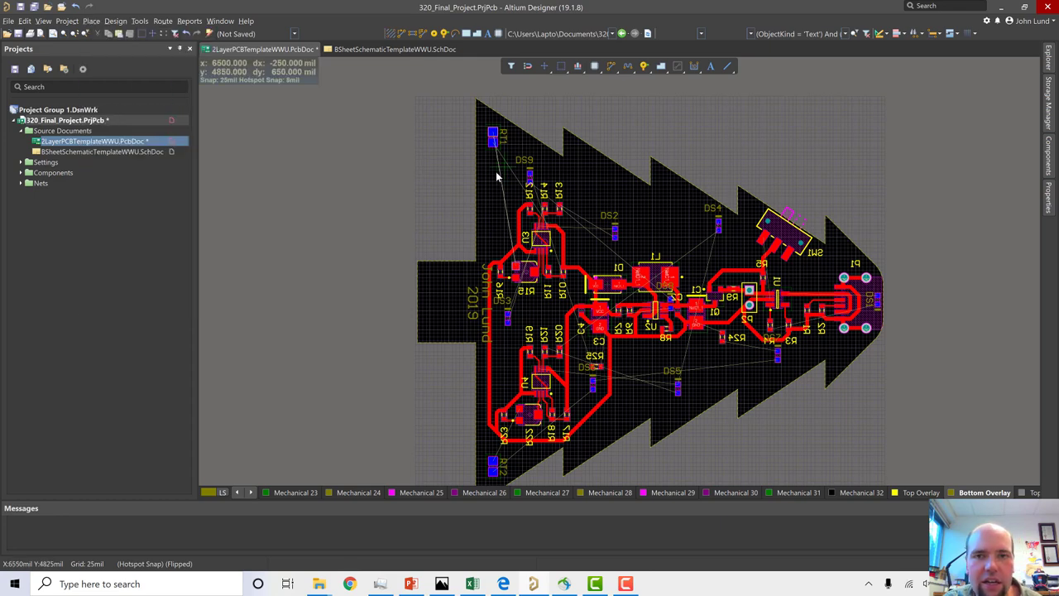
scroll(496, 171, "up", 4, "ctrl")
scroll(481, 161, "up", 1, "ctrl")
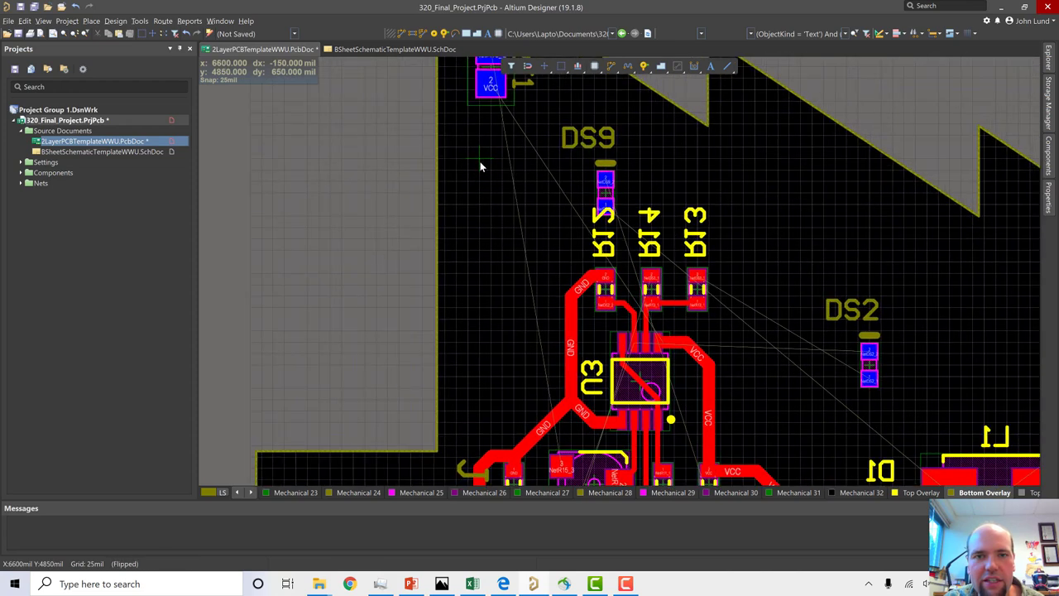
left_click(472, 148)
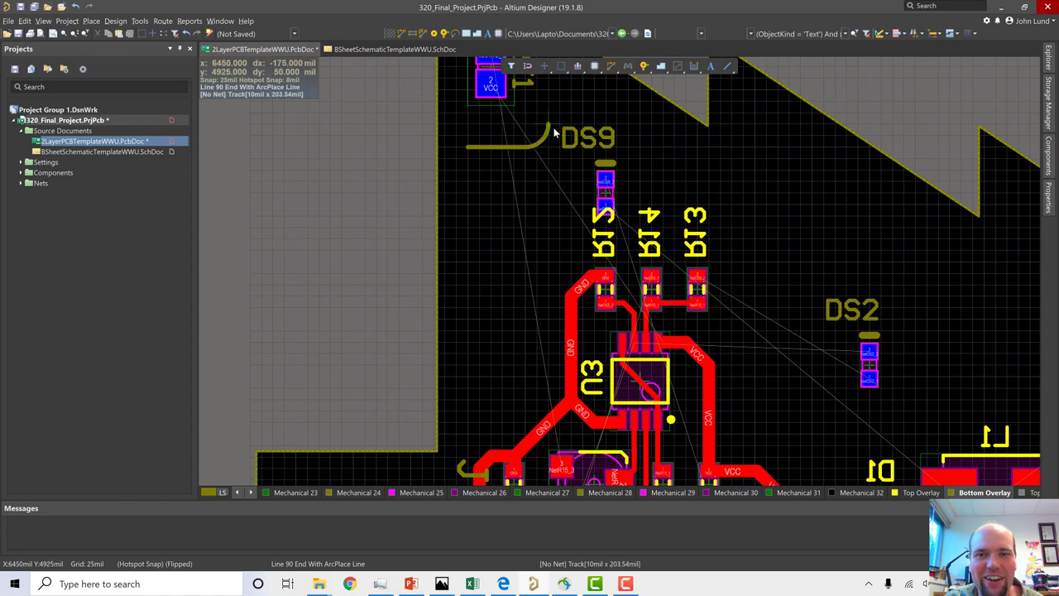
left_click(553, 130)
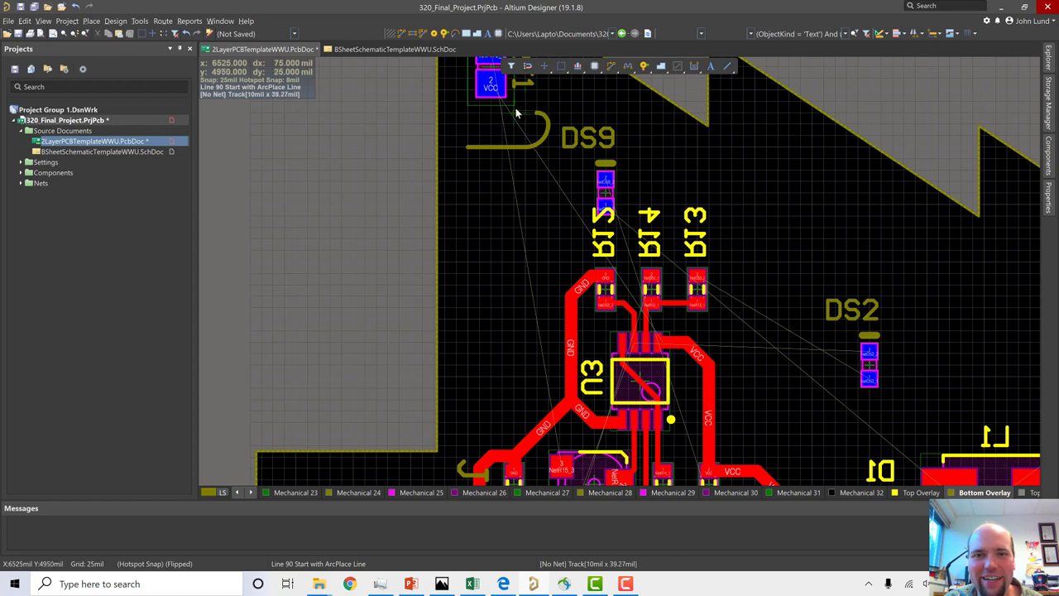
key("space")
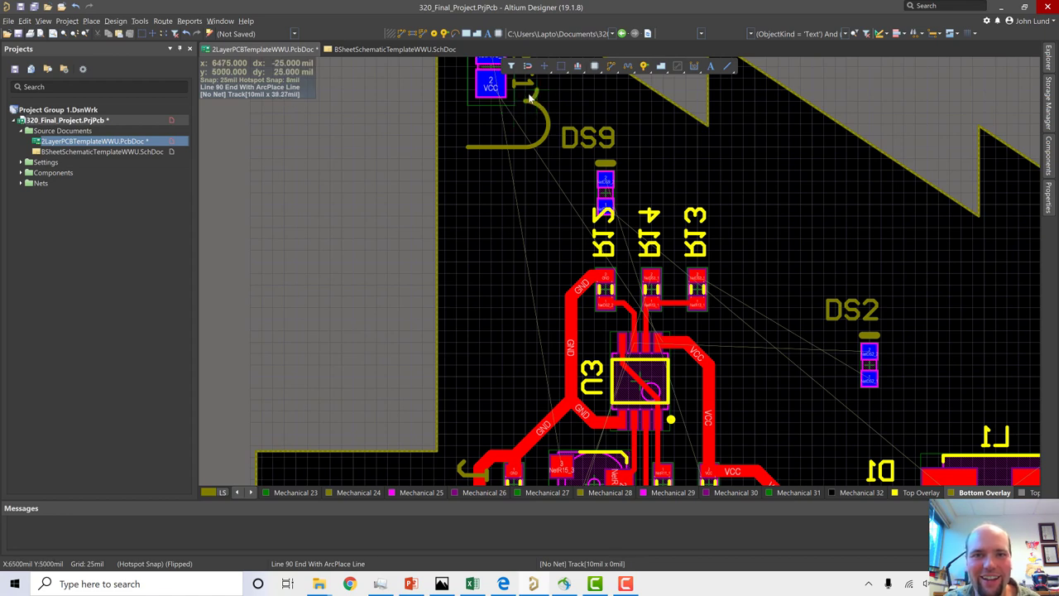
key("space")
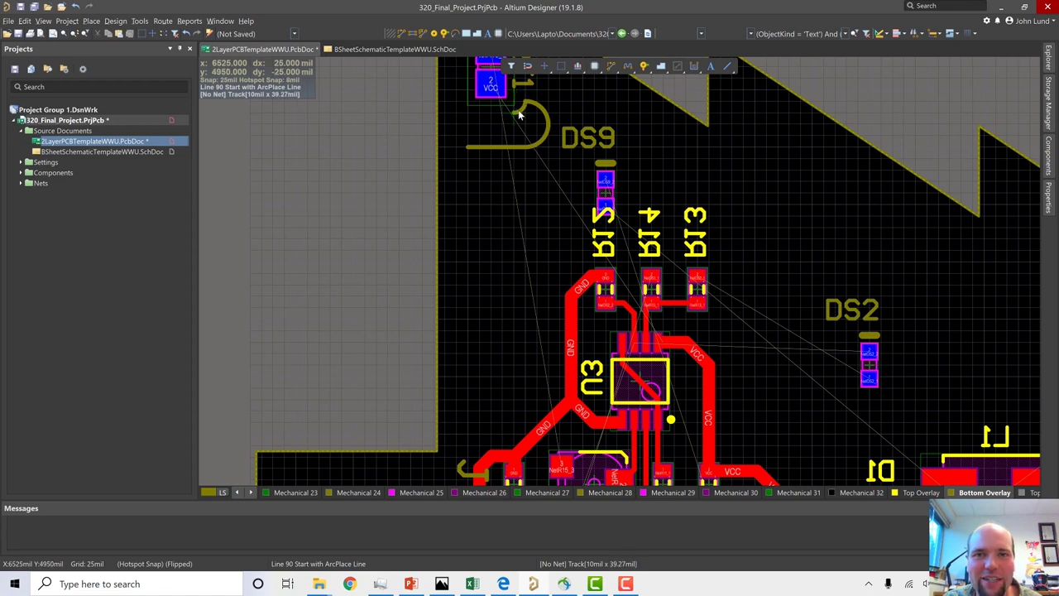
key("space")
key("space")
key("space")
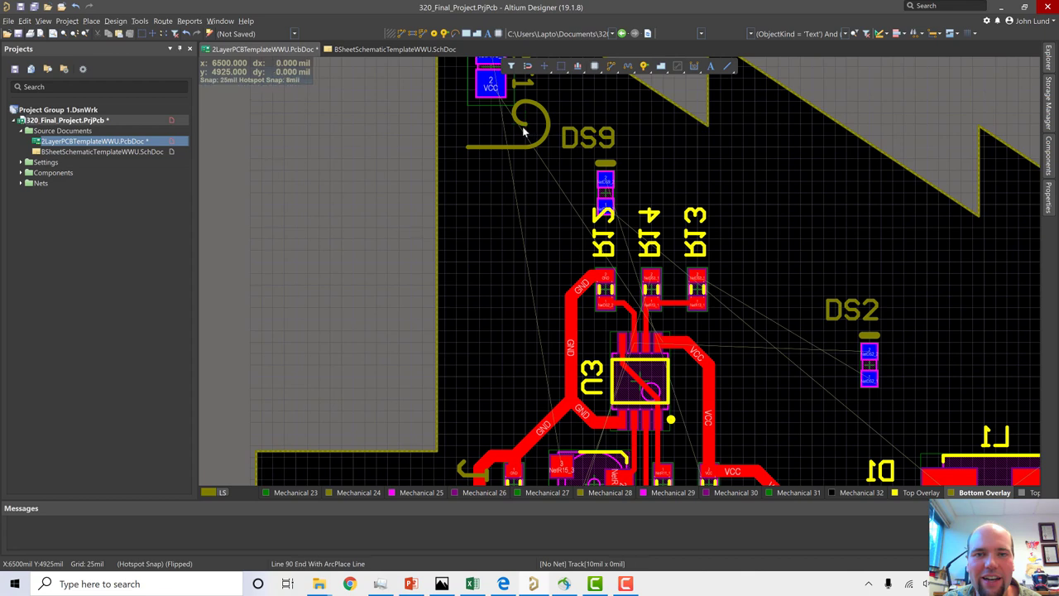
left_click(469, 124)
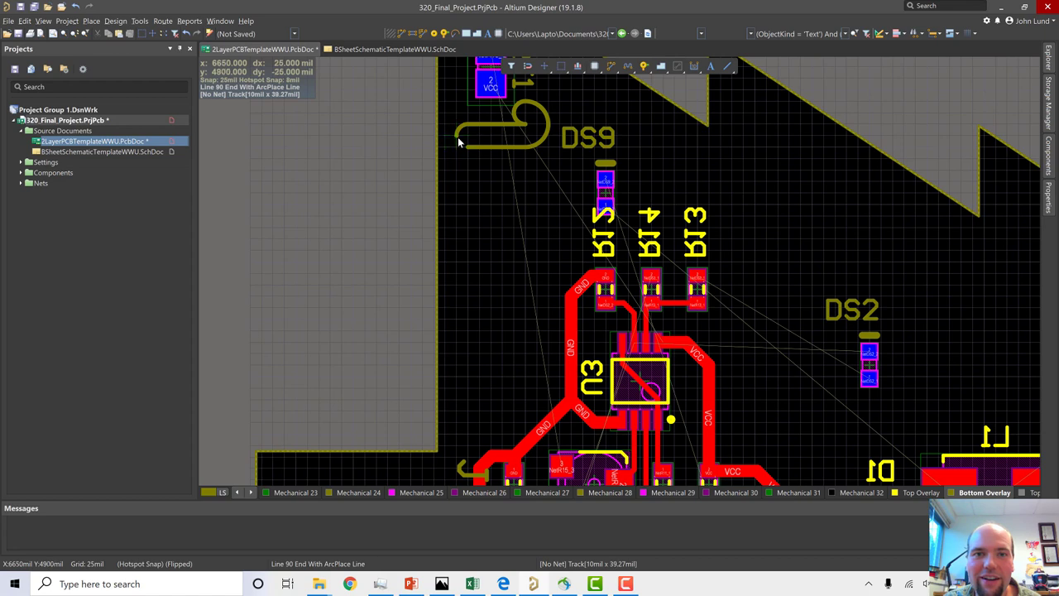
left_click(462, 141)
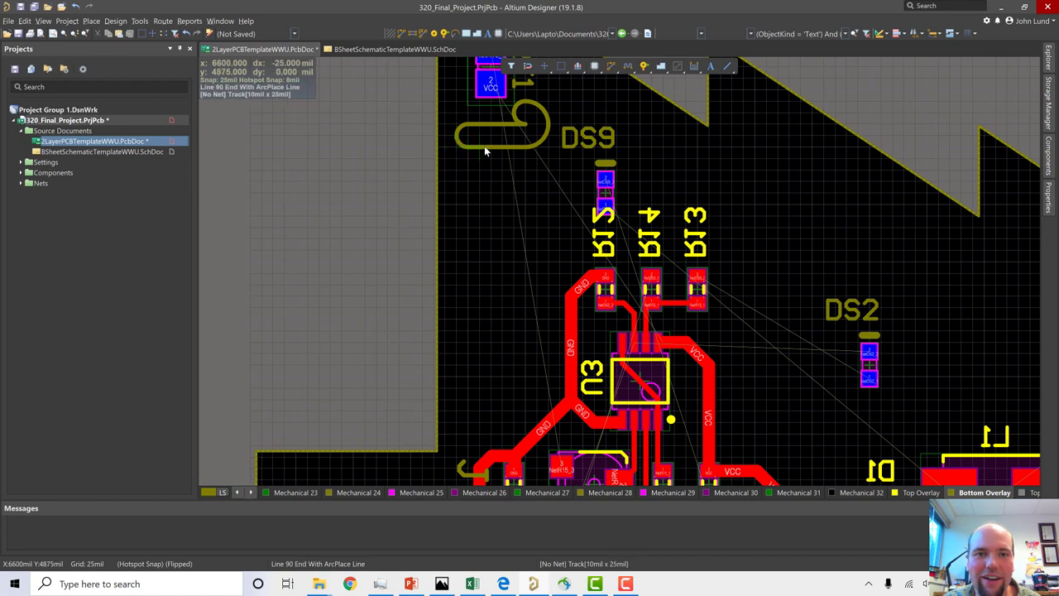
right_click(484, 132)
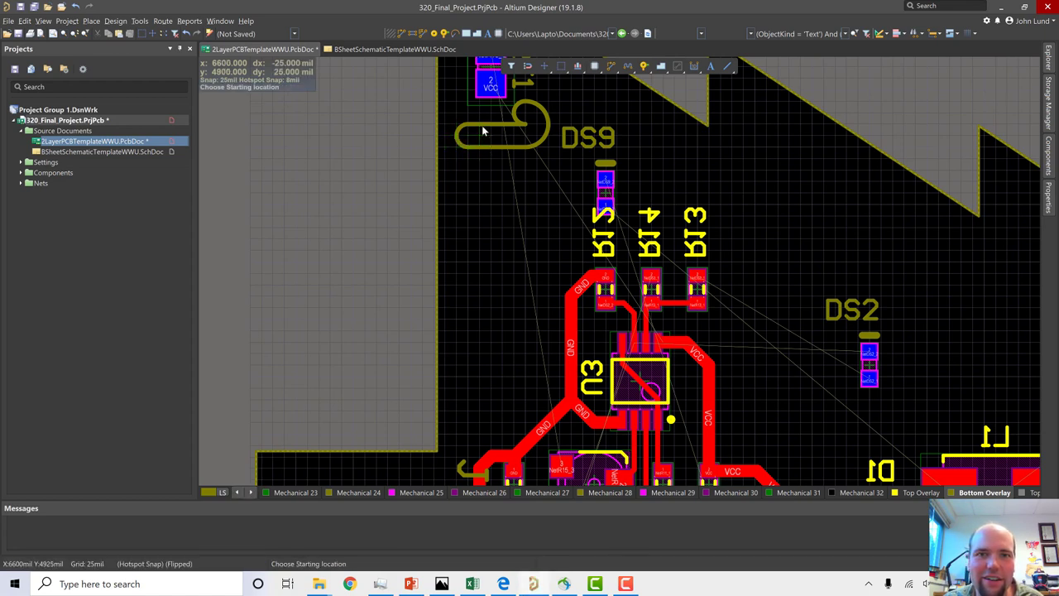
- Draw slanted stripes across the candy cane's straight shaft using any-angle 10 mil lines
left_click(477, 129)
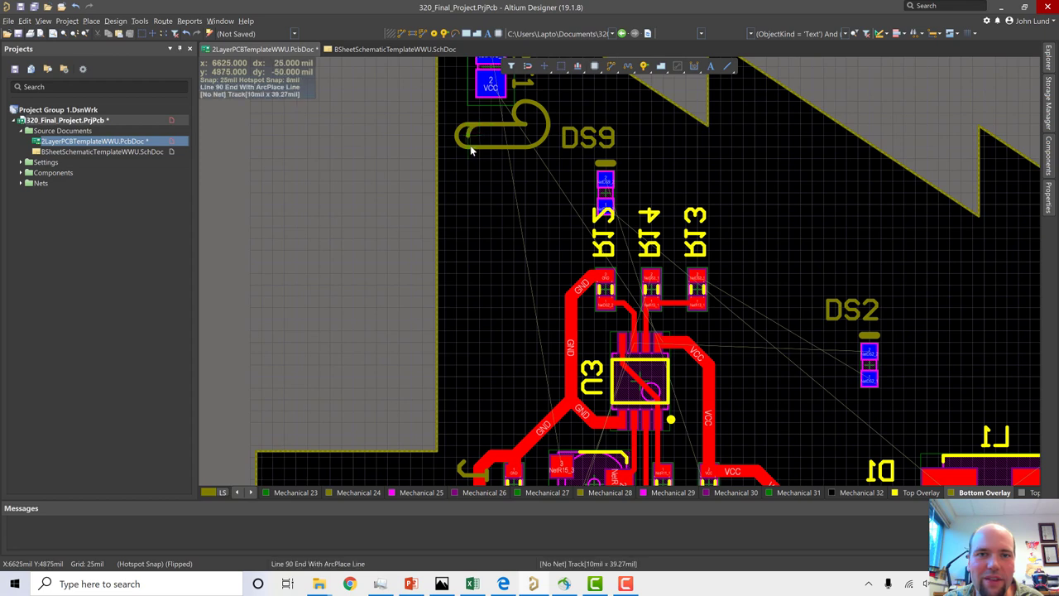
key("shift+space")
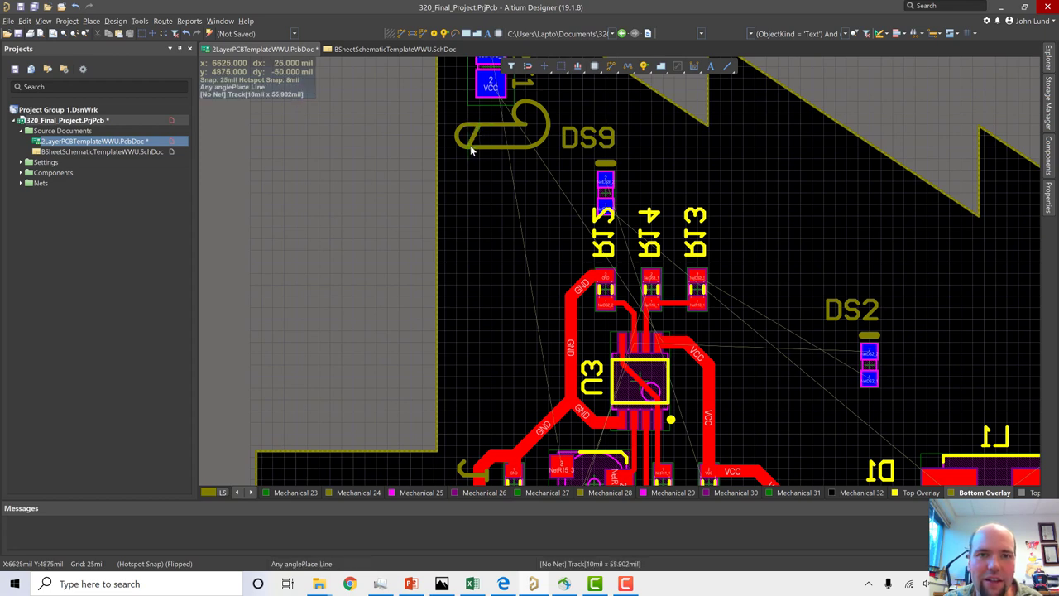
left_click(470, 145)
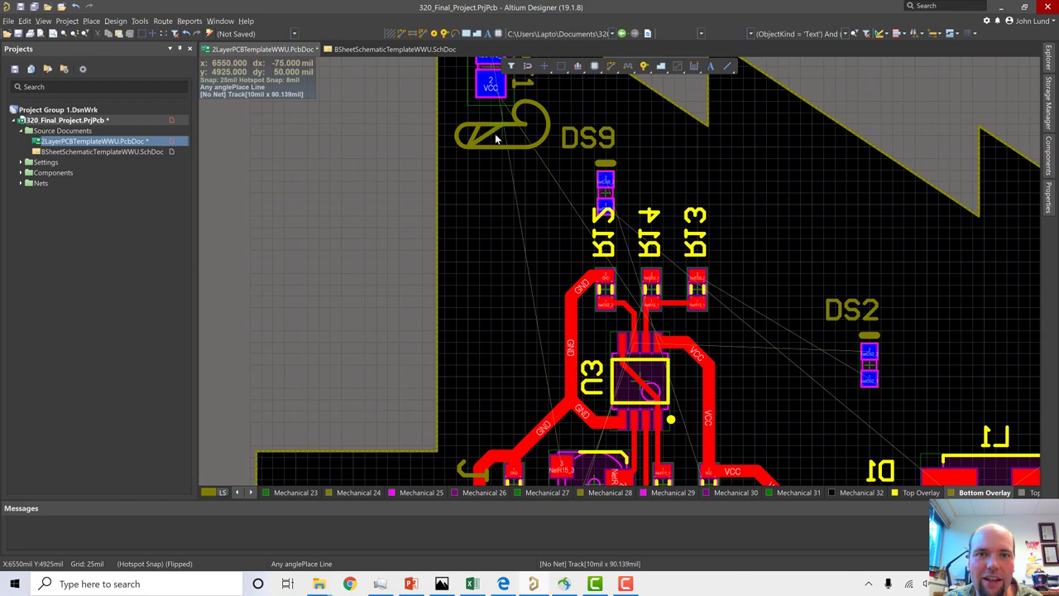
right_click(494, 133)
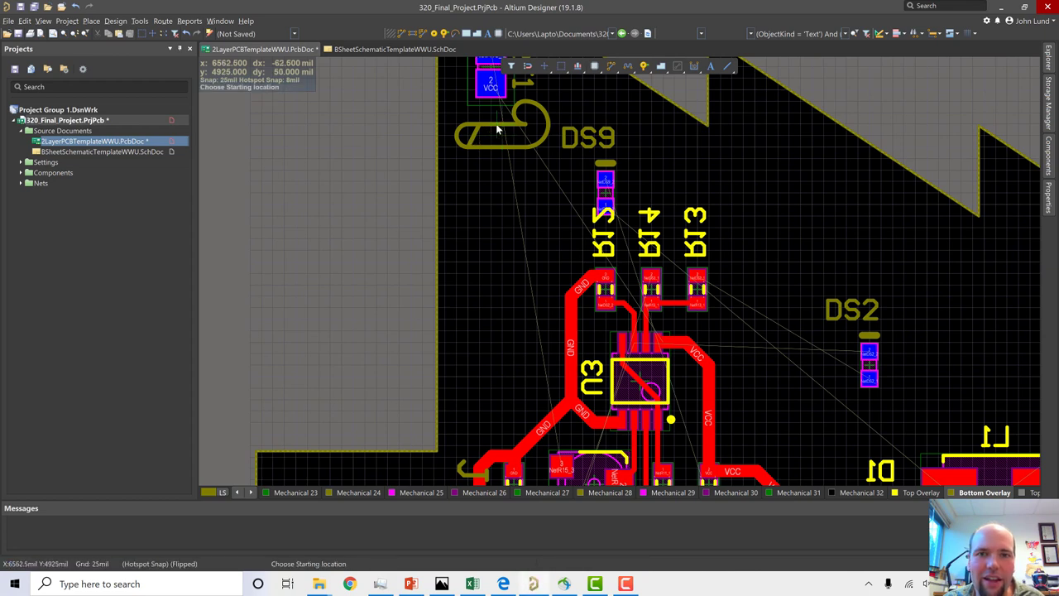
left_click(496, 128)
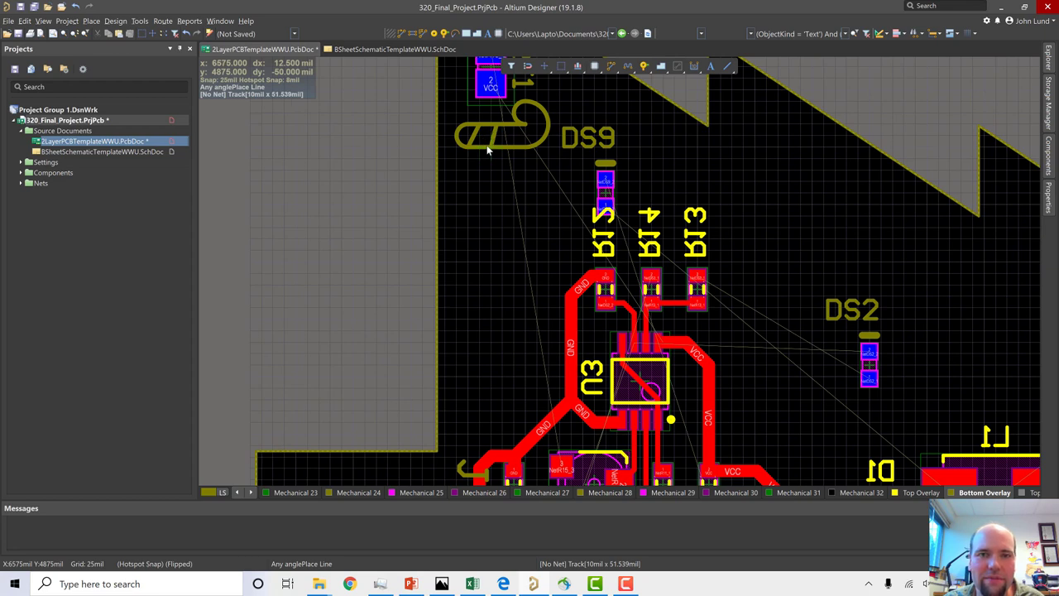
right_click(489, 146)
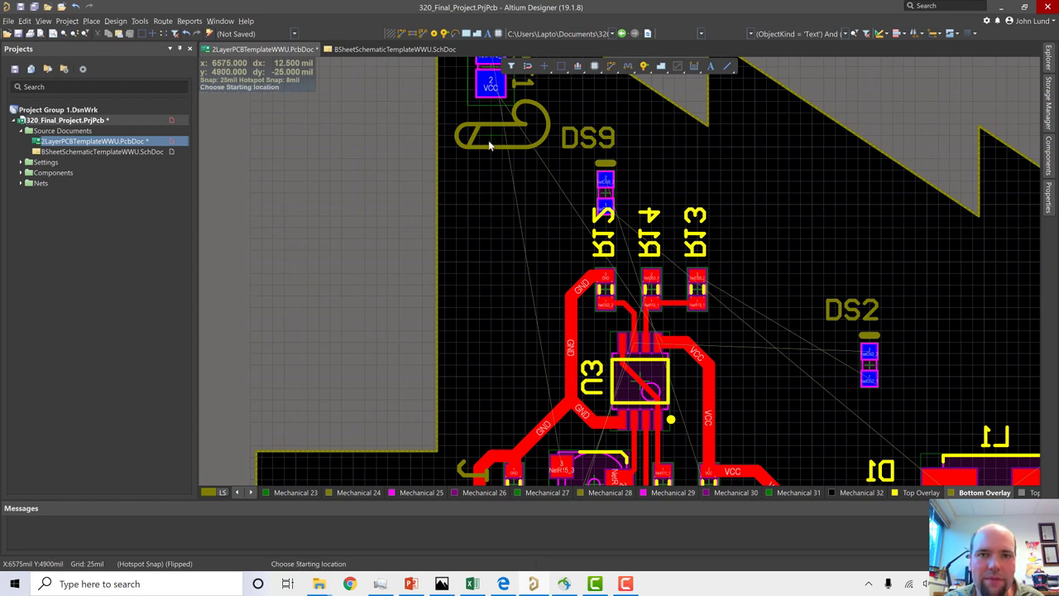
left_click(489, 149)
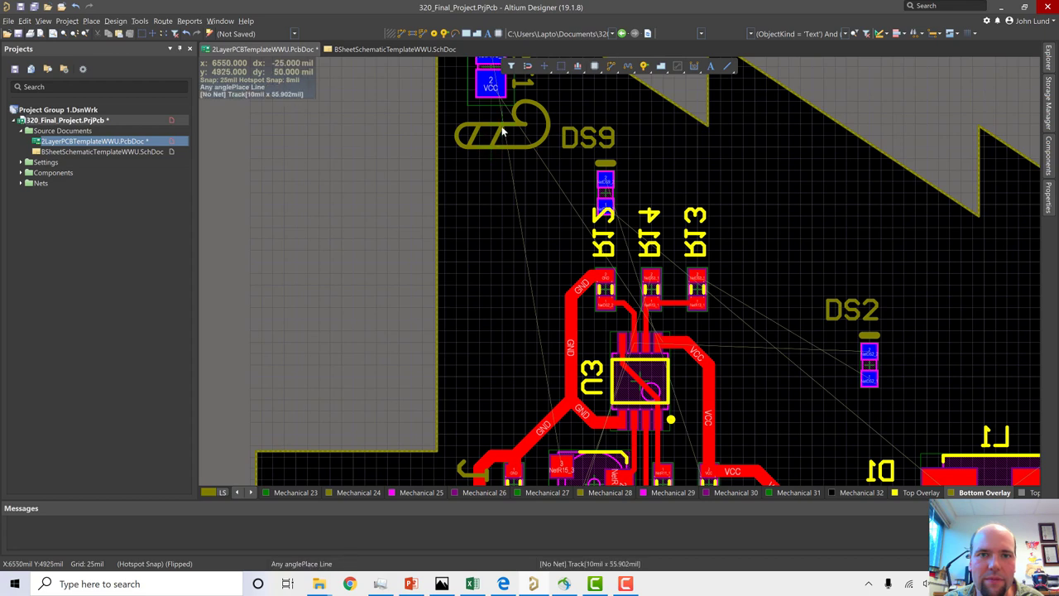
- Draw the remaining slanted stripe across the candy cane's straight shaft on the Bottom Overlay, about 56 mil long
right_click(514, 147)
left_click(514, 147)
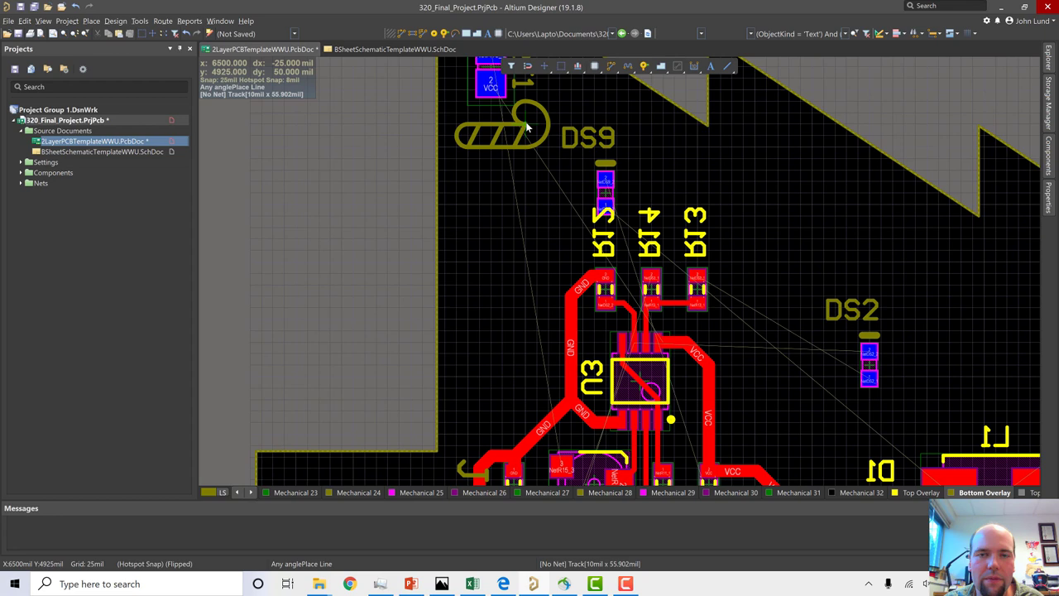
right_click(528, 126)
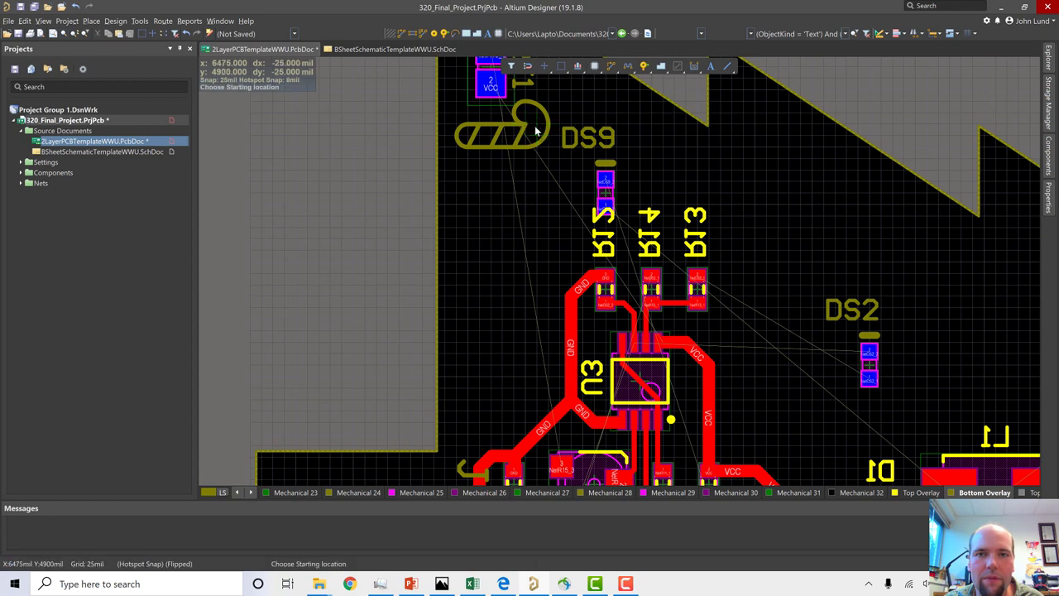
- Set the snap grid to 5 mil and draw a stripe about 49 mil long from the cane's inner corner to its outer curve
left_click(532, 130)
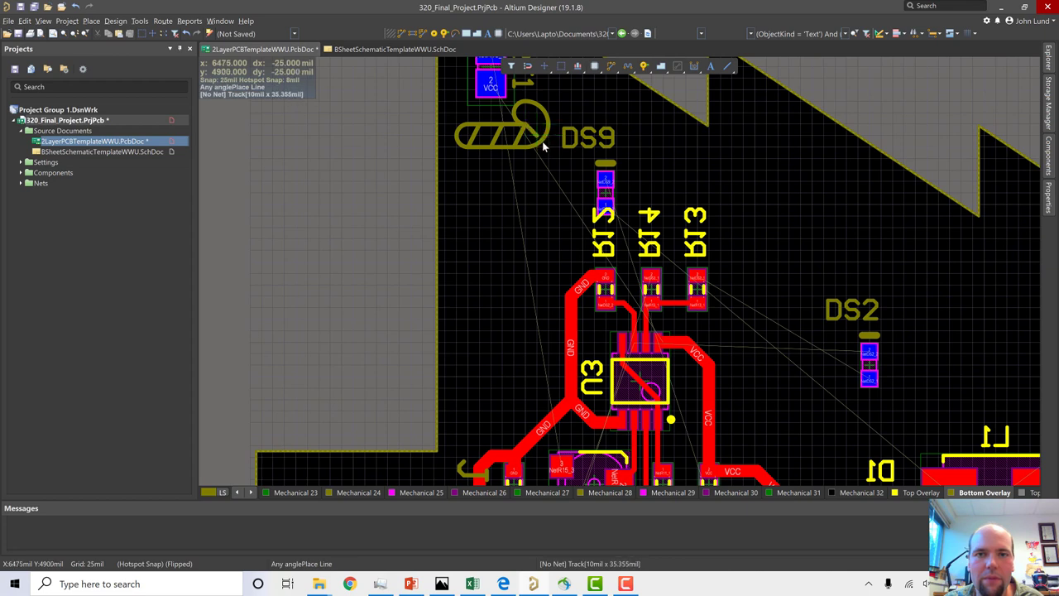
key("g")
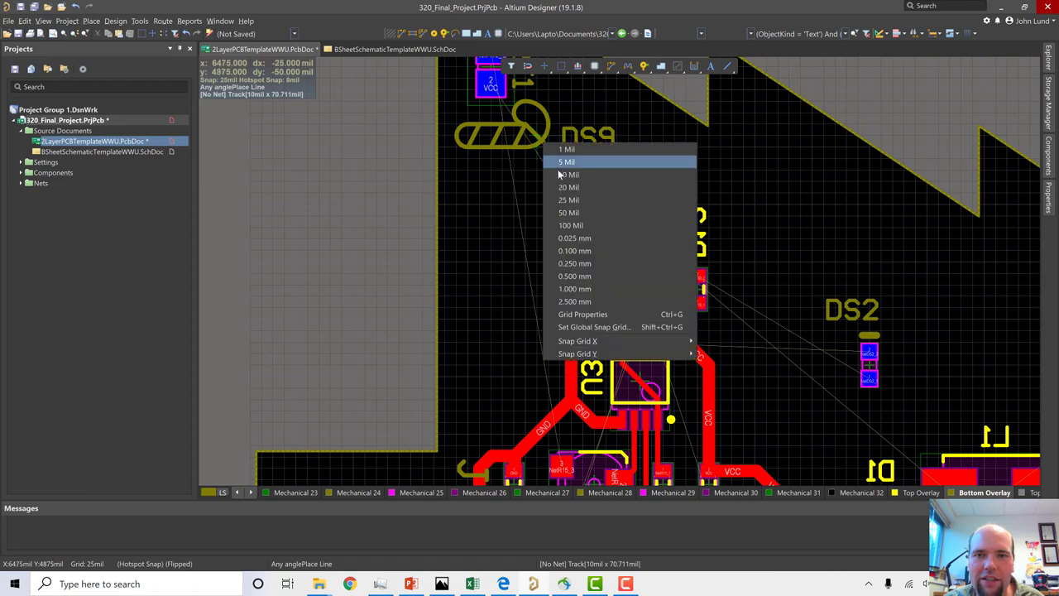
left_click(562, 164)
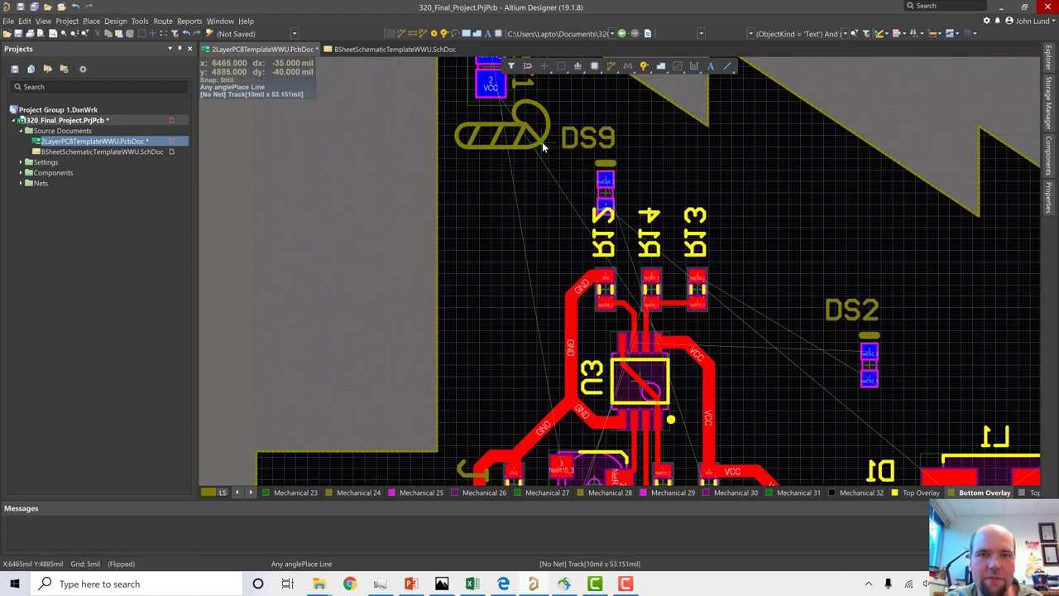
scroll(542, 142, "up", 1, "ctrl")
scroll(539, 142, "up", 1, "ctrl")
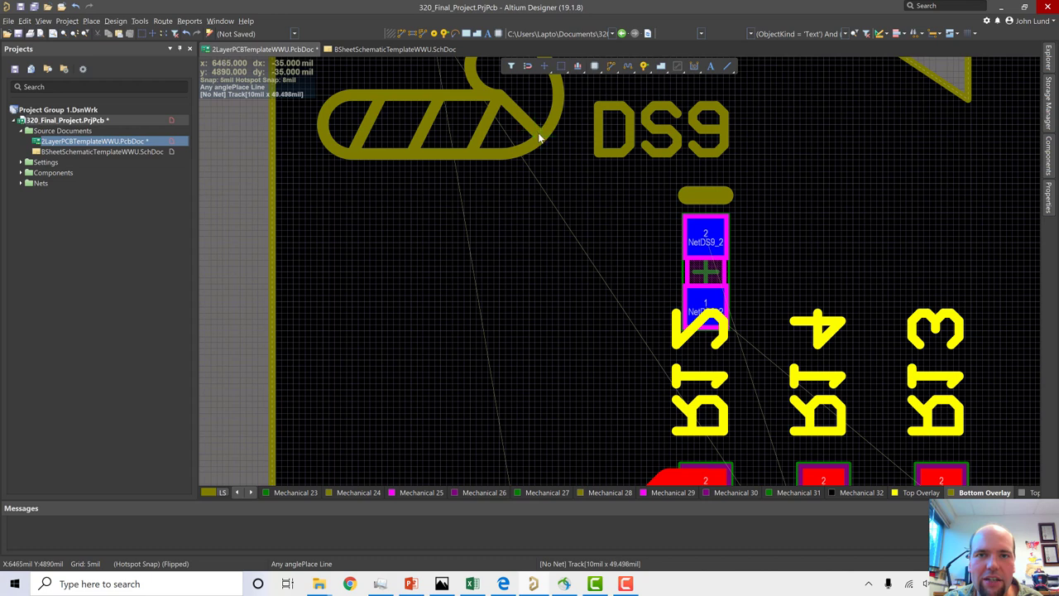
right_click(526, 107)
- Draw two more stripes across the cane's hook, one about 45 mil long from the inner corner, and check the artwork in 3D
scroll(511, 169, "up", 3)
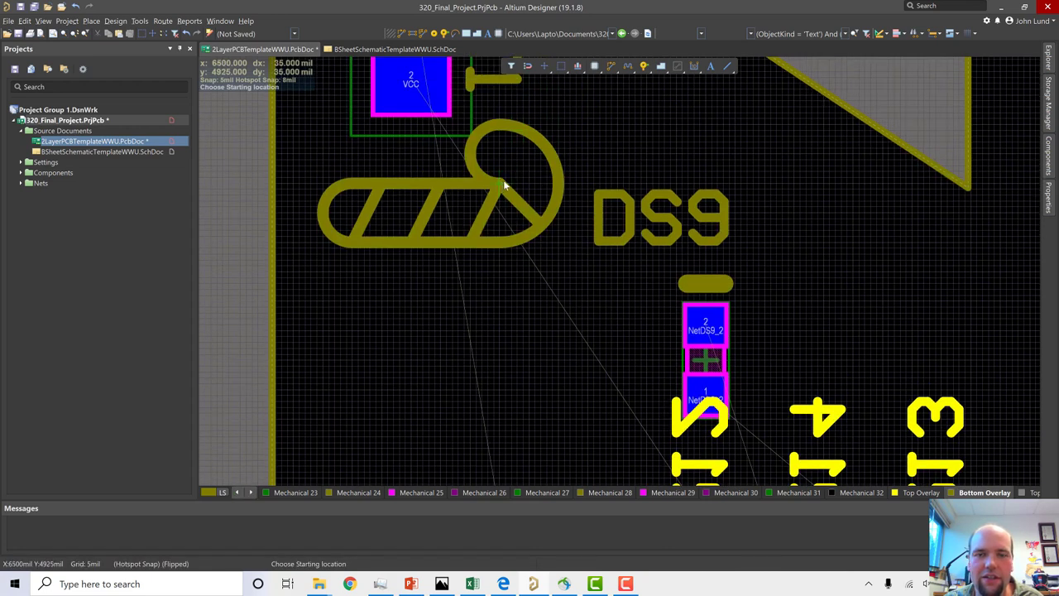
left_click(502, 185)
left_click(545, 160)
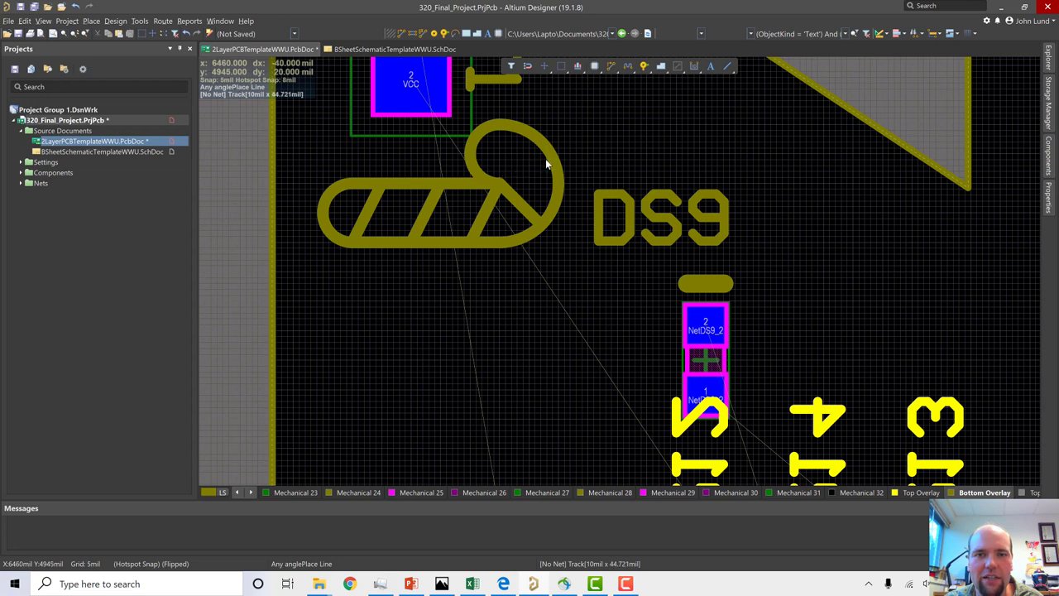
left_click(476, 155)
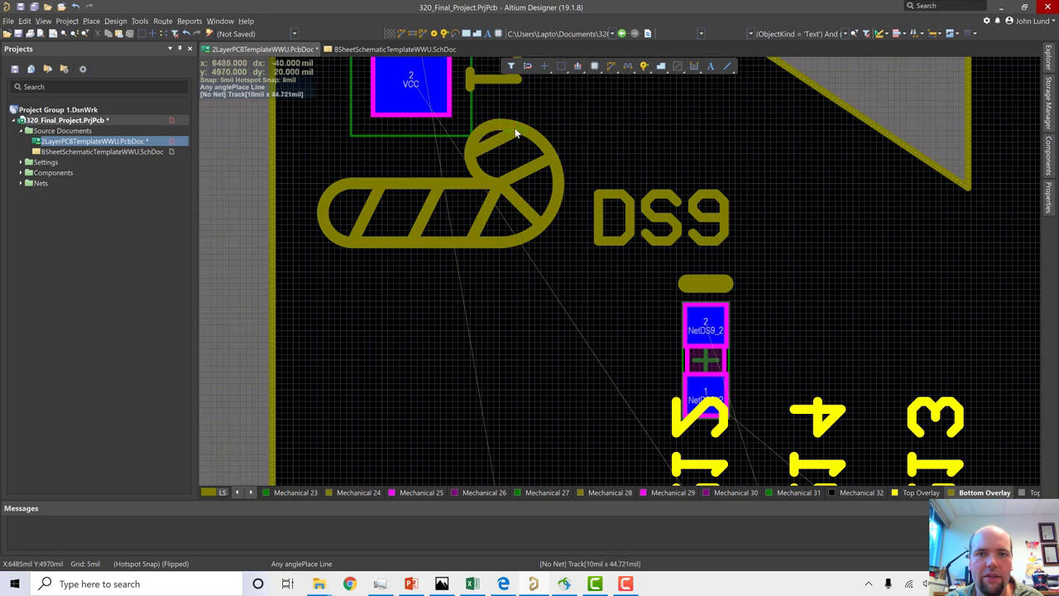
key("Escape")
key("3")
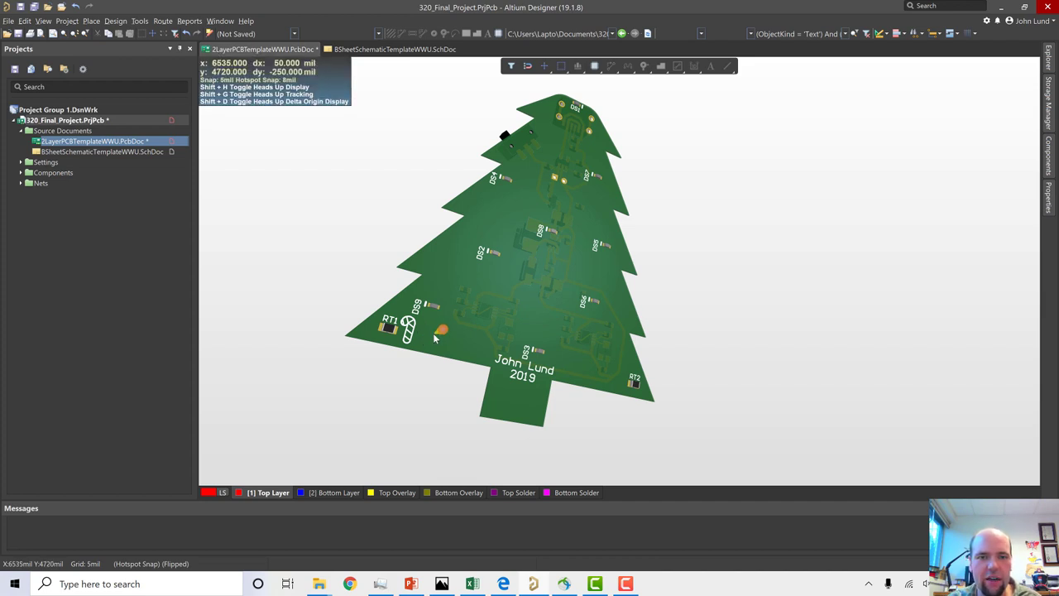
key("2")
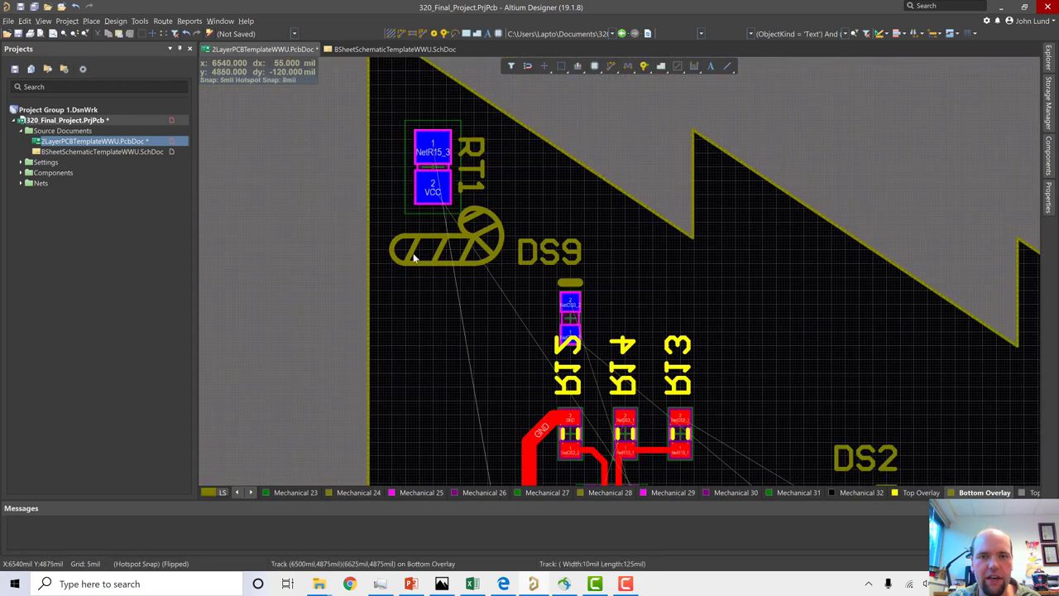
- Select all the candy cane's lines and arcs without RT1 and DS9, and combine them into a union
left_click(519, 195)
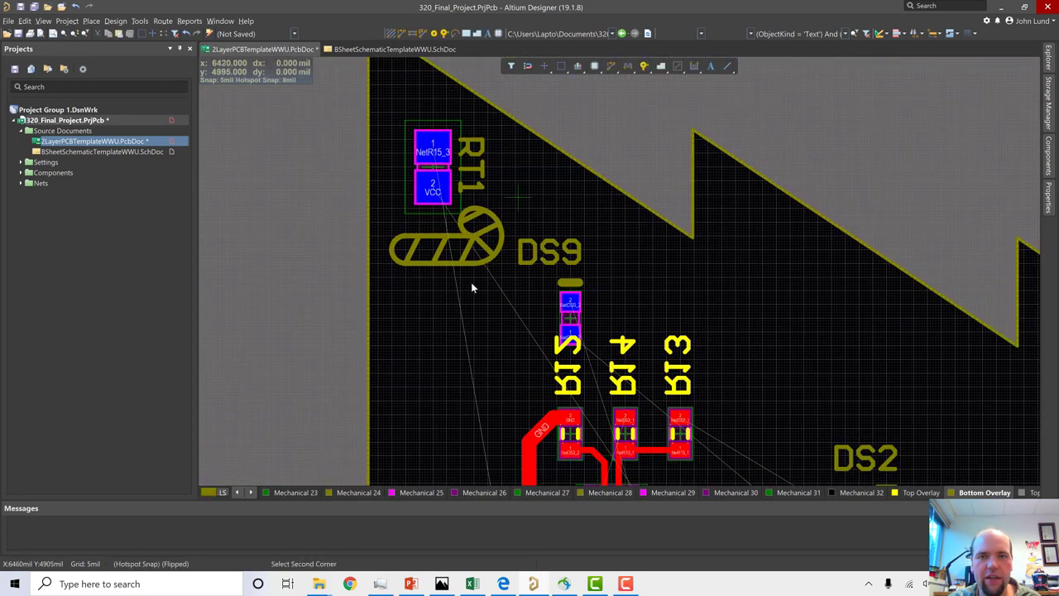
left_click(387, 289)
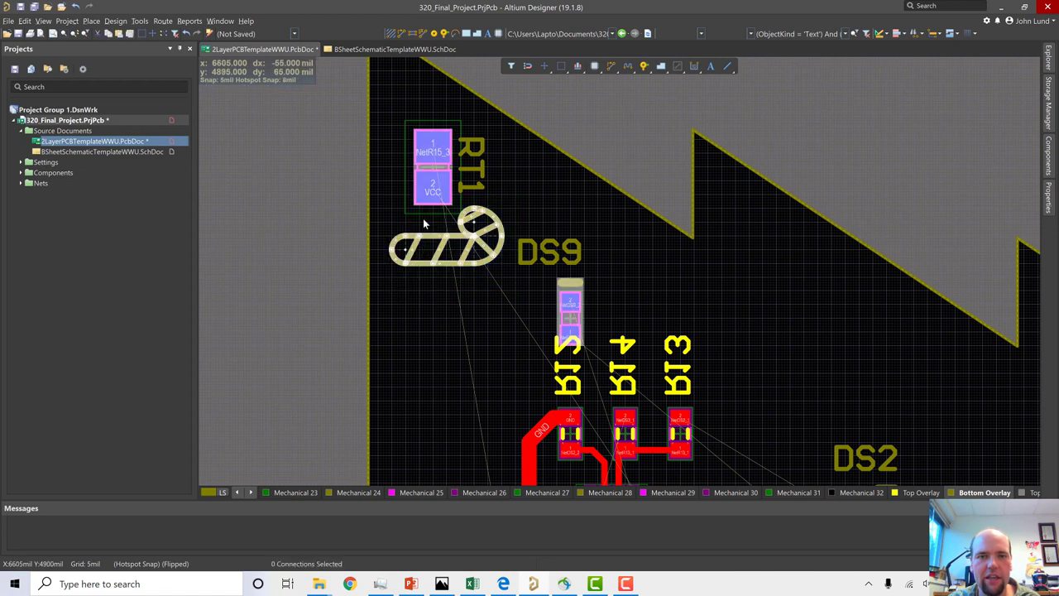
left_click(440, 156)
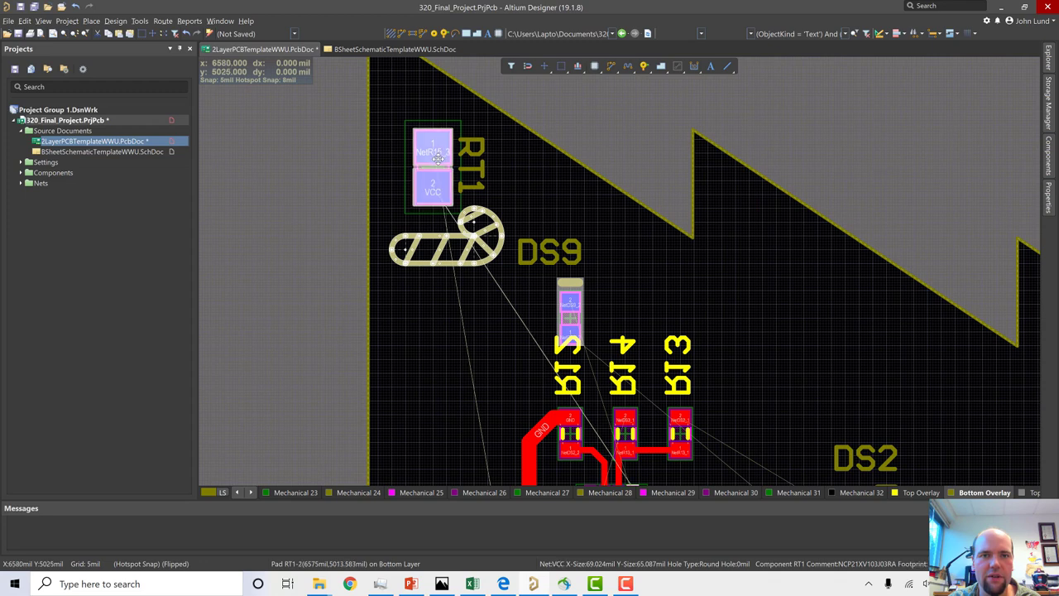
left_click(394, 230)
left_click_drag(504, 205, 387, 286)
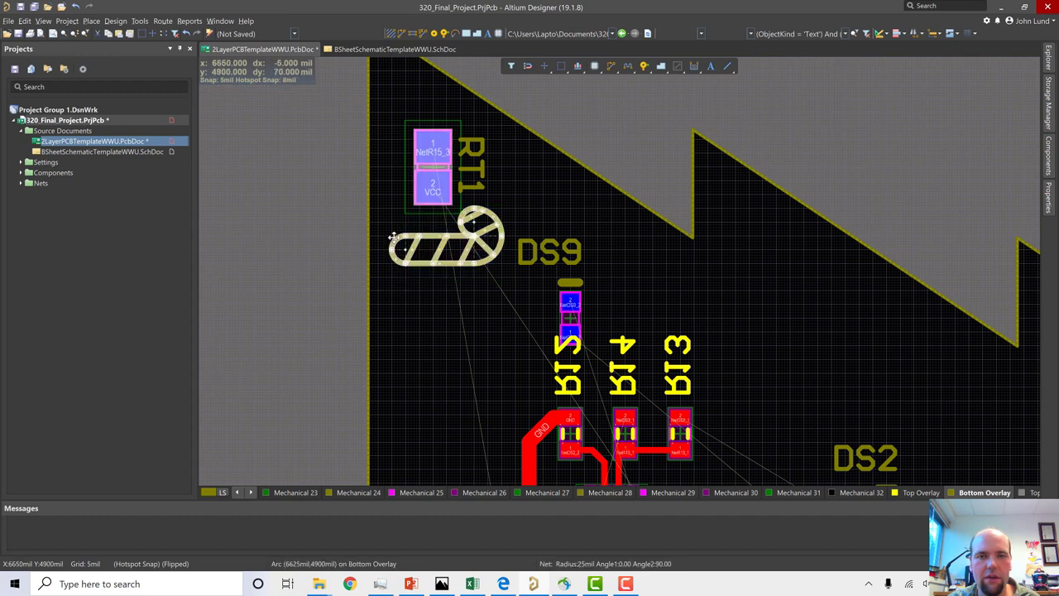
left_click(433, 217)
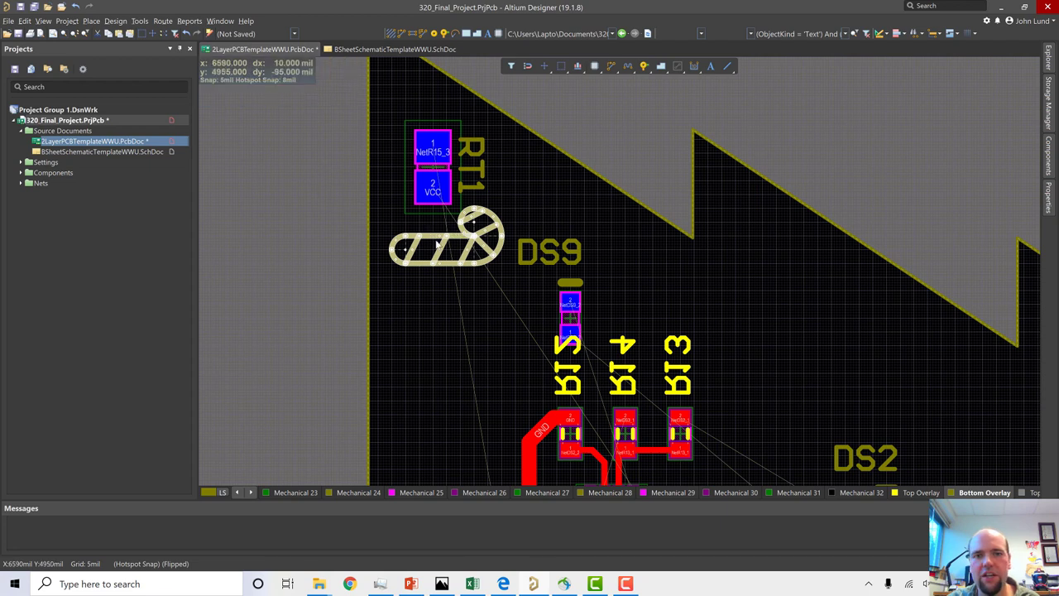
right_click(435, 237)
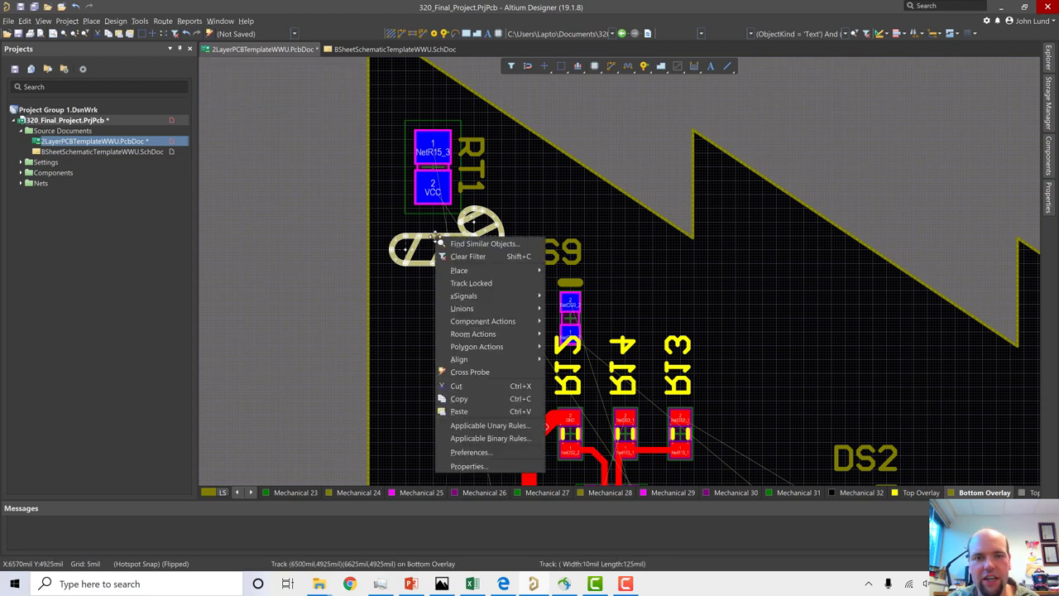
mouse_move(468, 308)
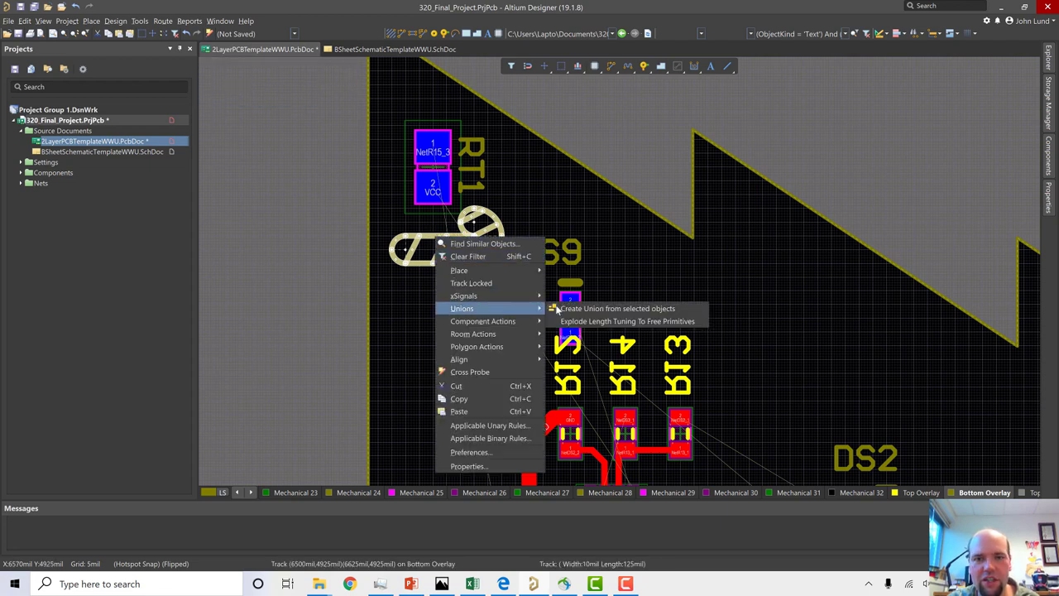
left_click(594, 309)
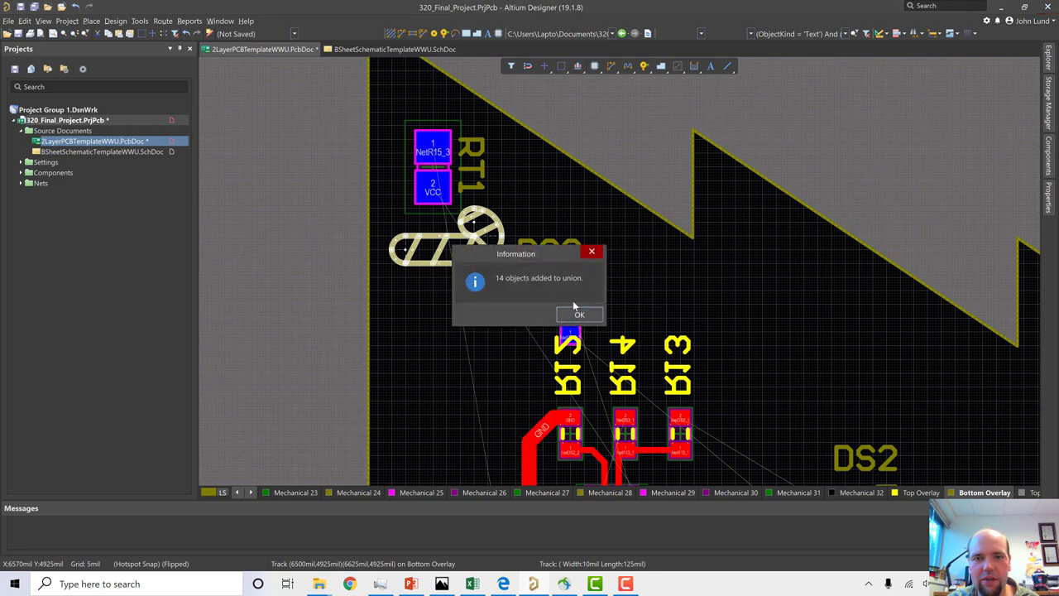
left_click(576, 313)
- Move the candy cane union 75 mil straight away from RT1
left_click(401, 267)
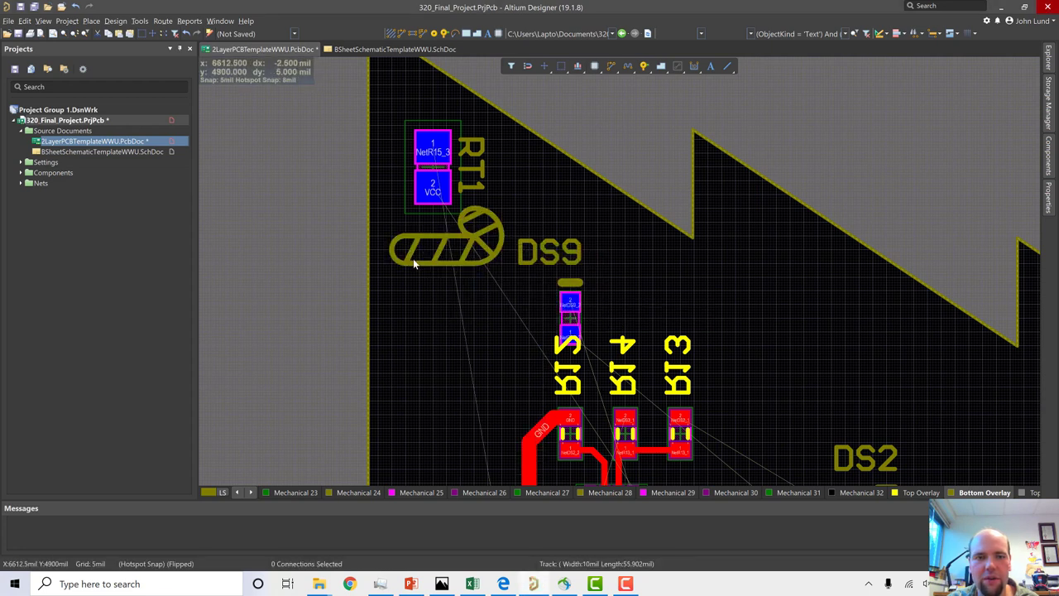
left_click(410, 262)
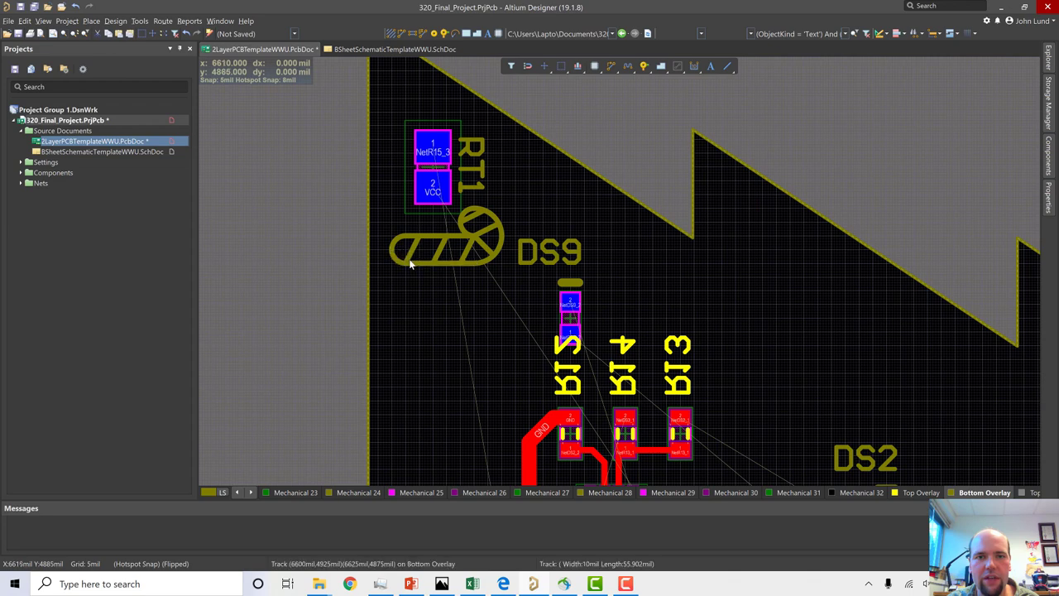
left_click_drag(405, 263, 405, 307)
- Examine the properties of the straight shaft track on the candy cane's RT1 side
double_click(424, 280)
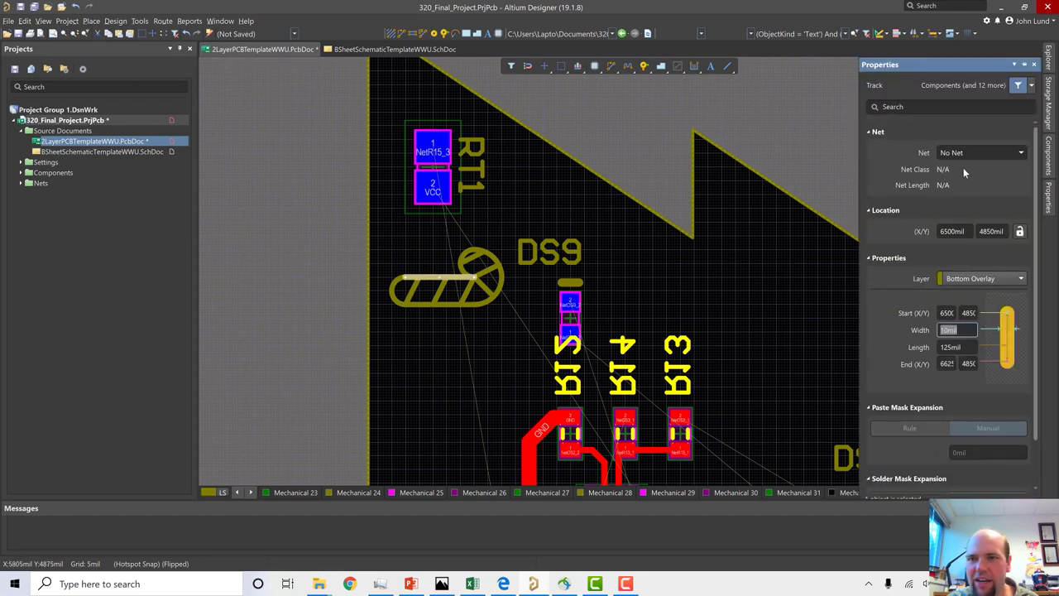
scroll(956, 186, "down", 2)
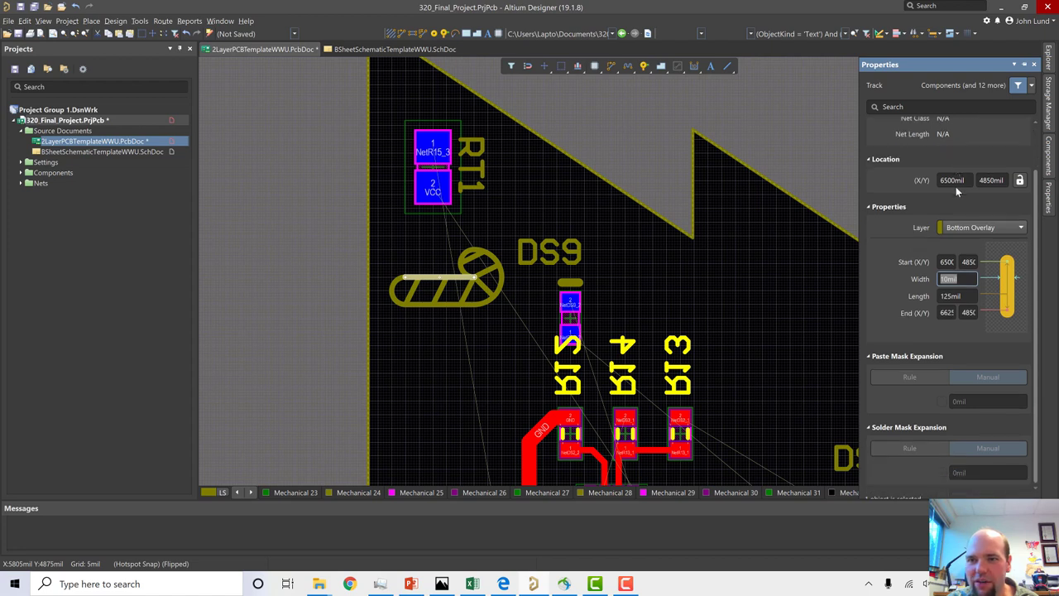
scroll(956, 186, "up", 2)
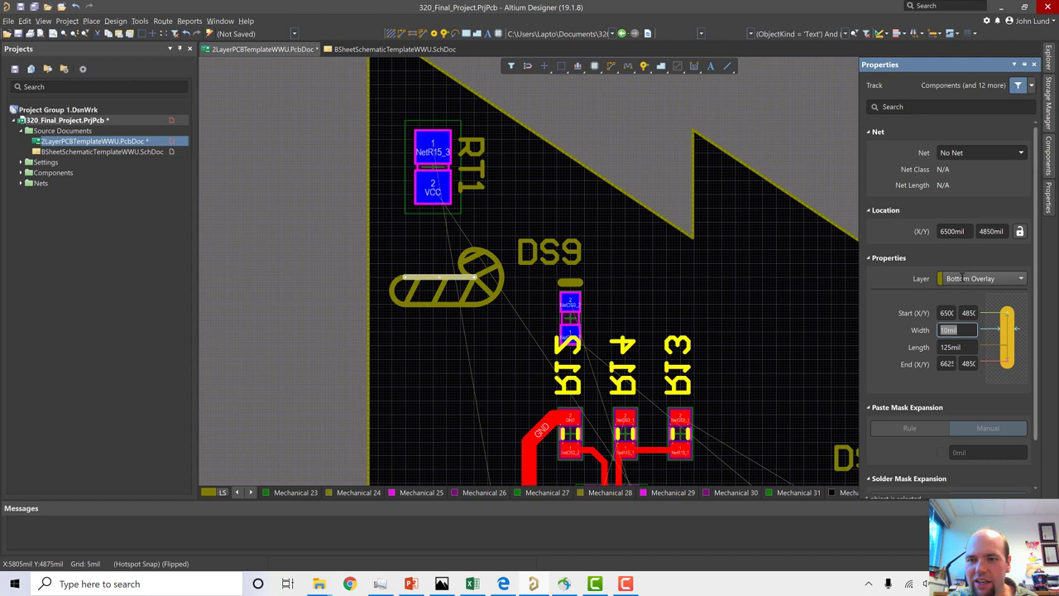
scroll(963, 279, "down", 2)
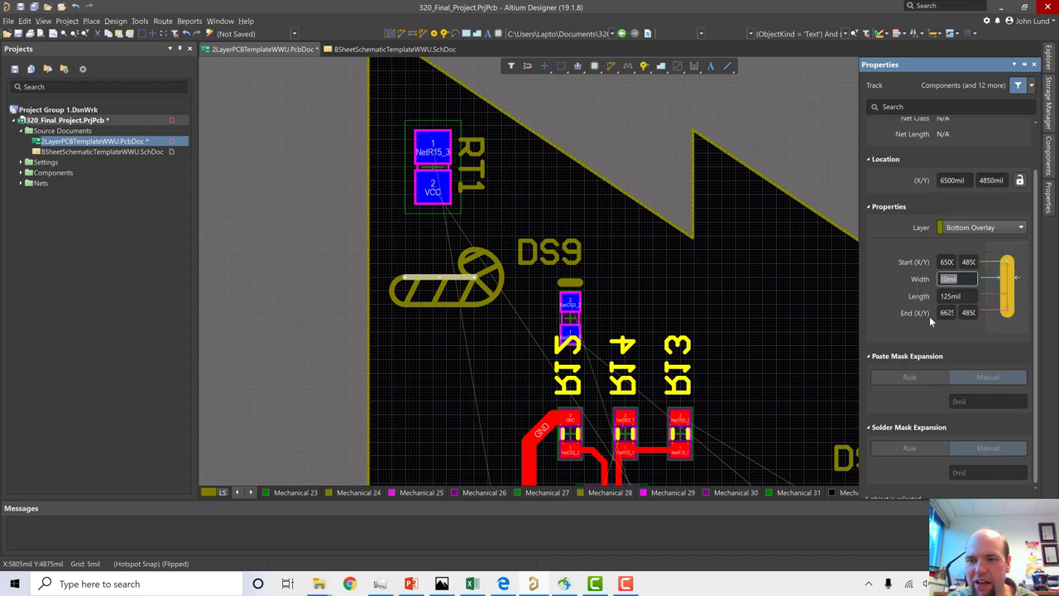
scroll(930, 310, "up", 2)
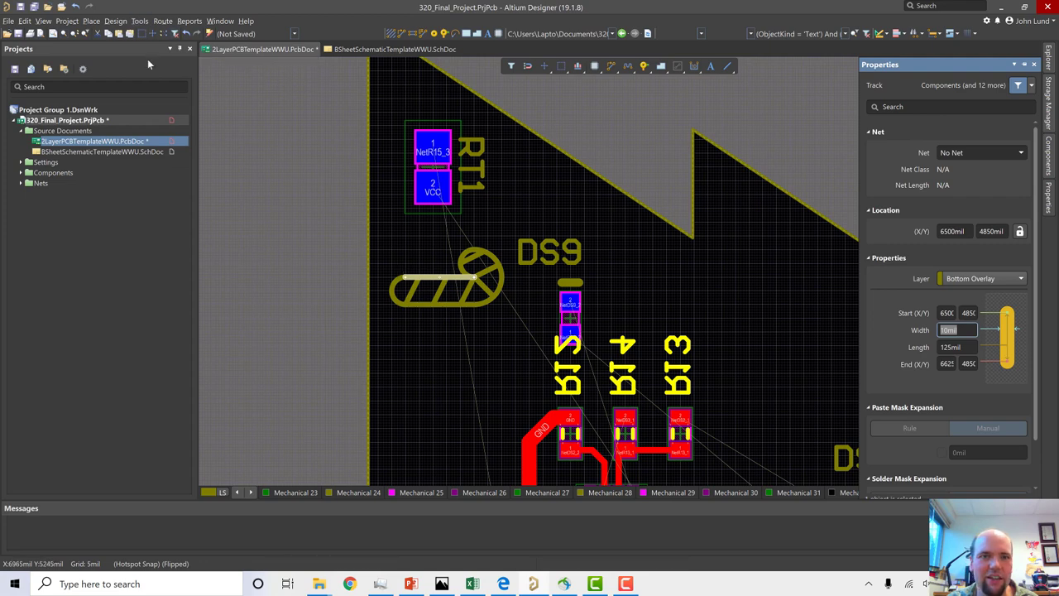
left_click(424, 247)
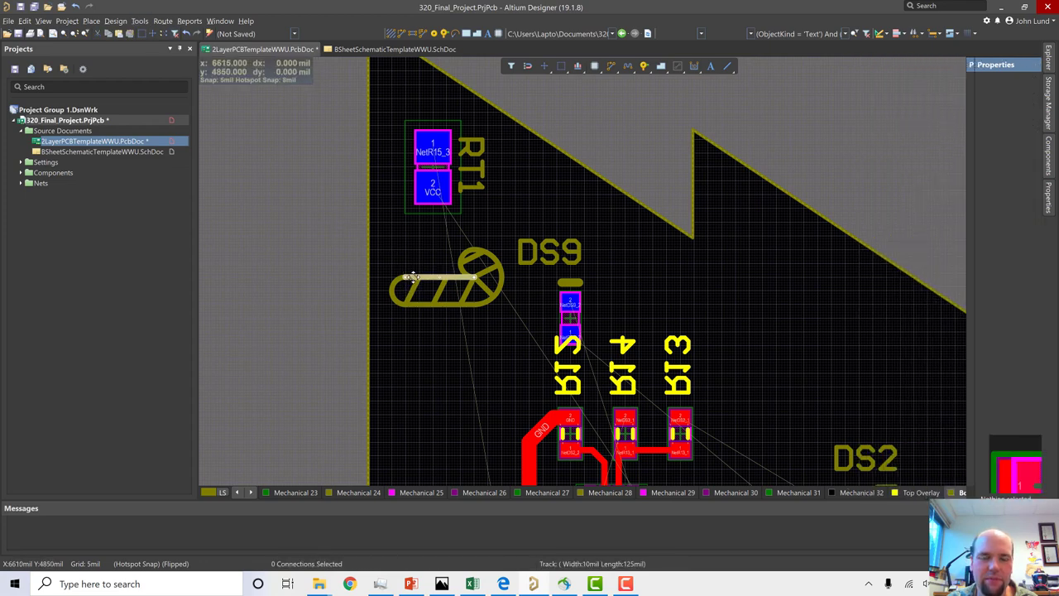
- Move the candy cane union to the open area beyond R13, near the board edge and DS2, and check it in 3D
left_click_drag(421, 279, 773, 326)
key("3")
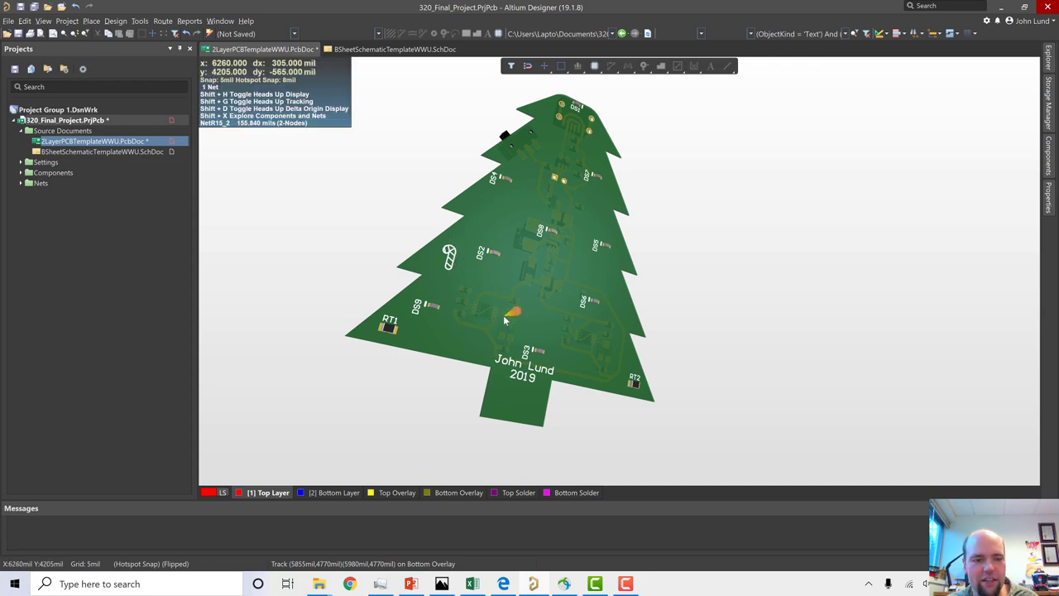
key("2")
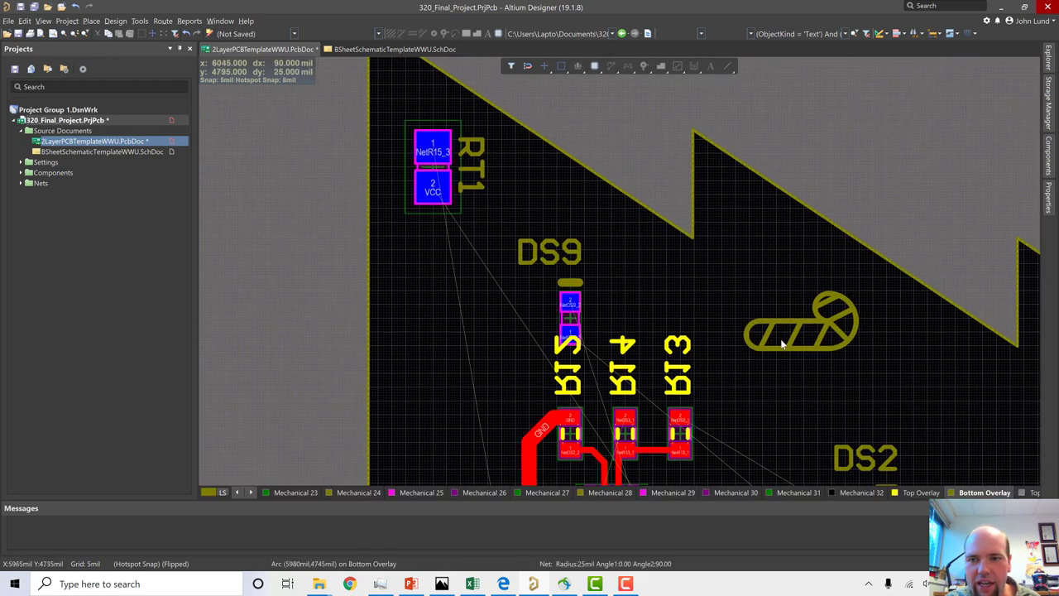
- Select the whole candy cane and copy it, using the inner corner of its hook as the reference point
key("s")
key("i")
left_click(732, 257)
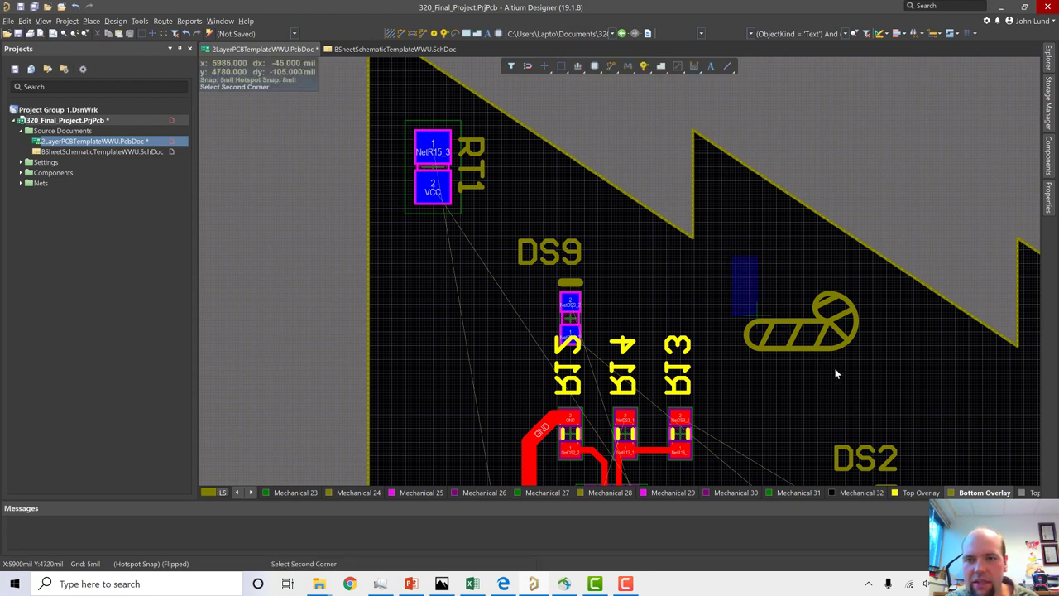
left_click(883, 379)
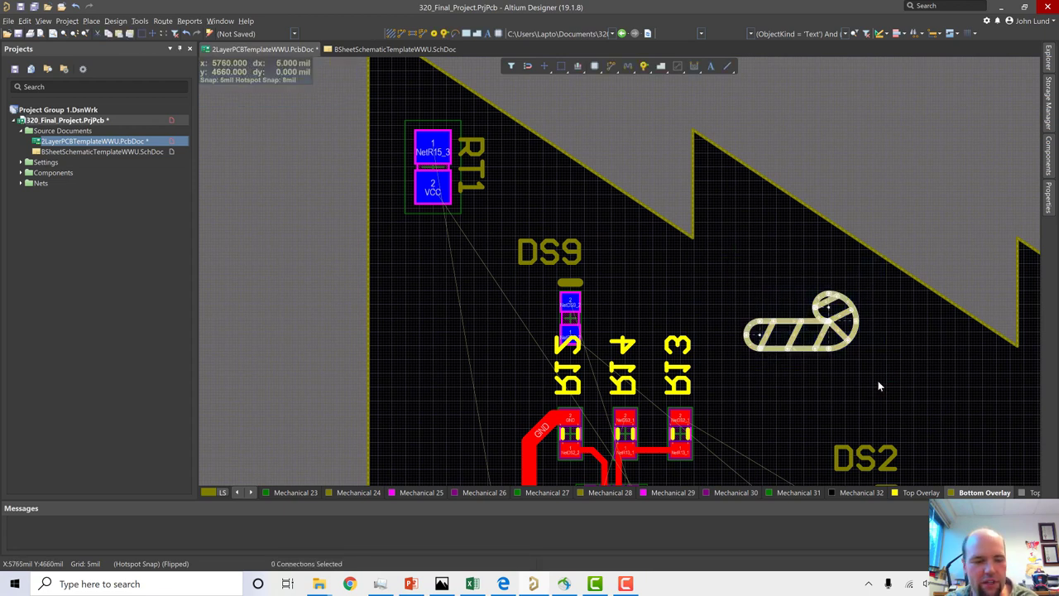
key("ctrl+c")
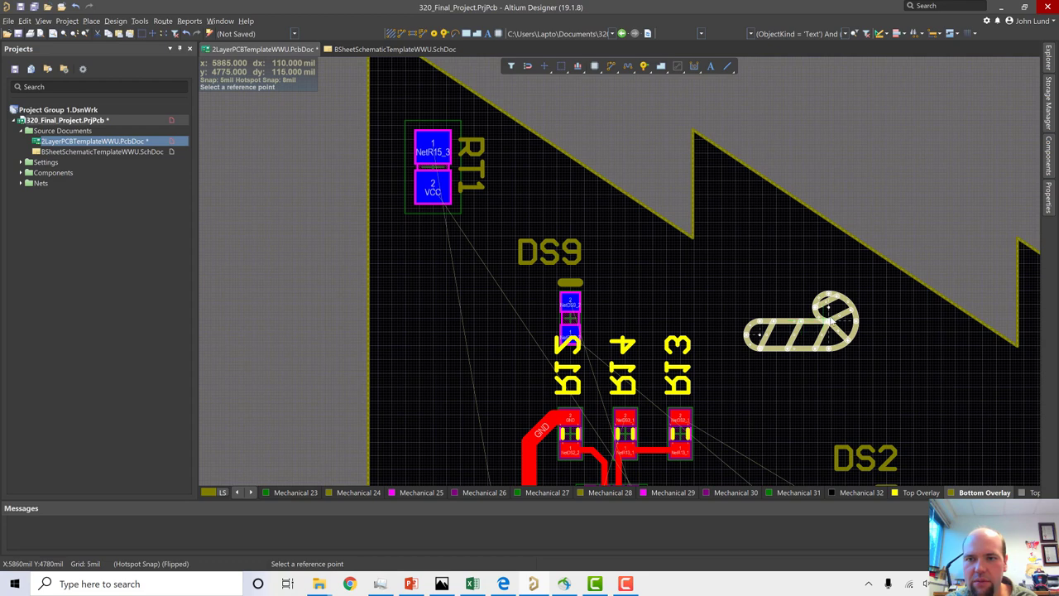
left_click(828, 321)
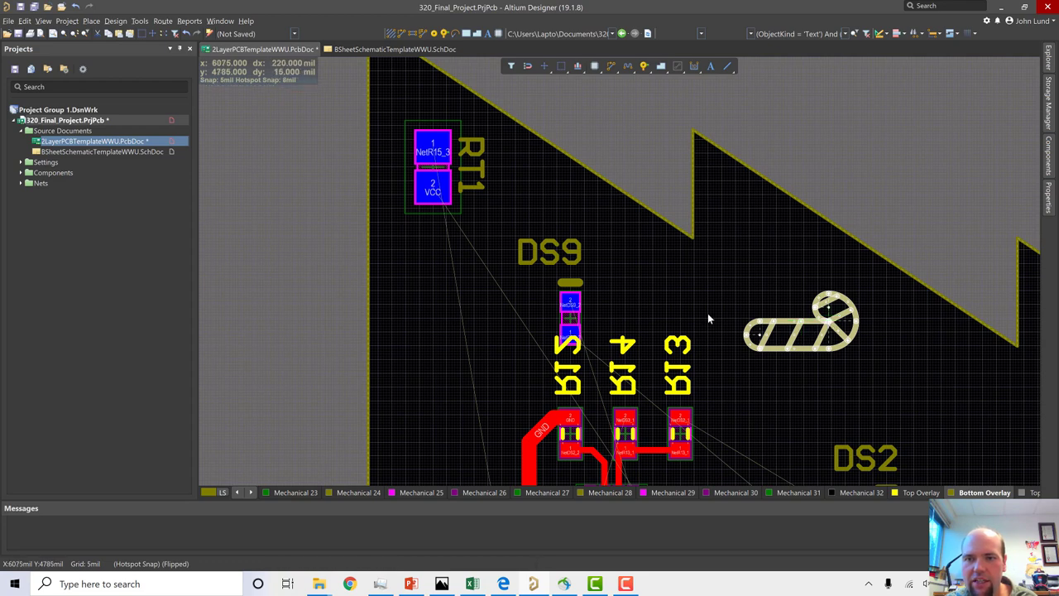
- Paste five copies of the candy cane in open areas near L1, DS6, DS5, SW1 and R22, and check them in 3D
scroll(708, 313, "down", 5, "ctrl")
scroll(770, 340, "down", 3)
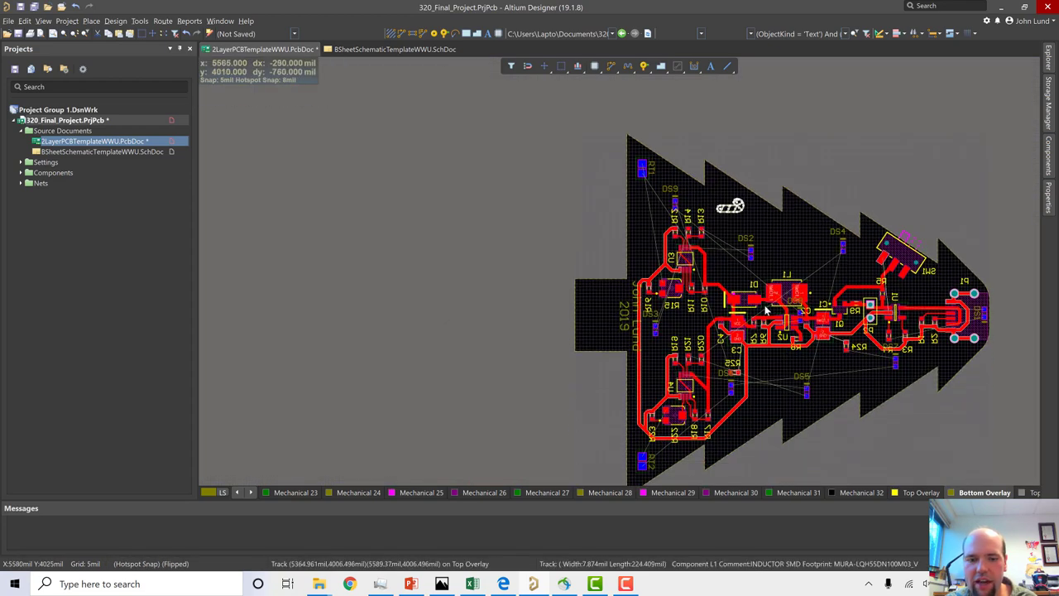
key("ctrl+v")
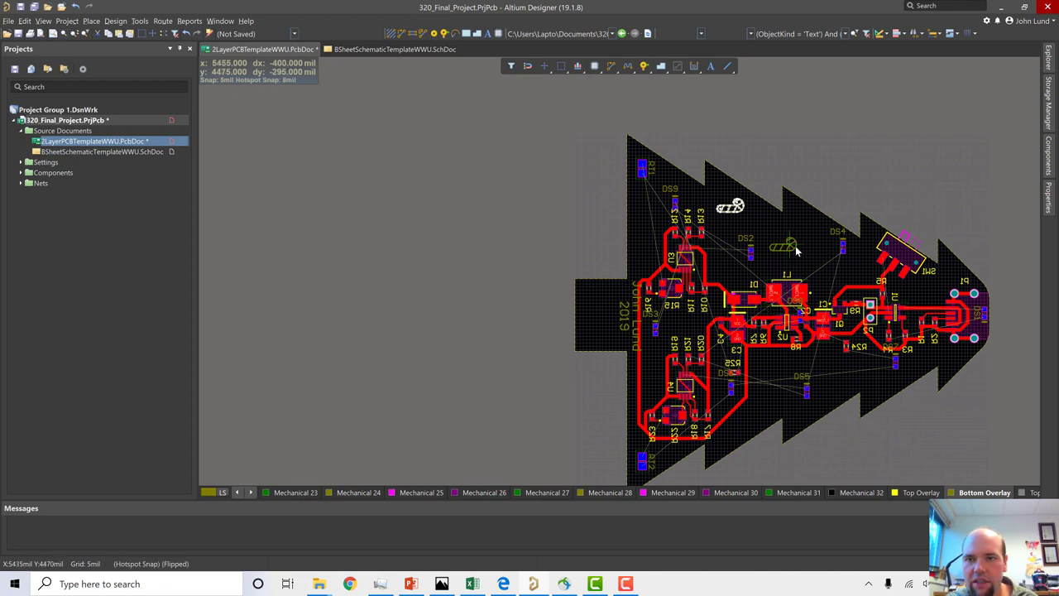
left_click(798, 255)
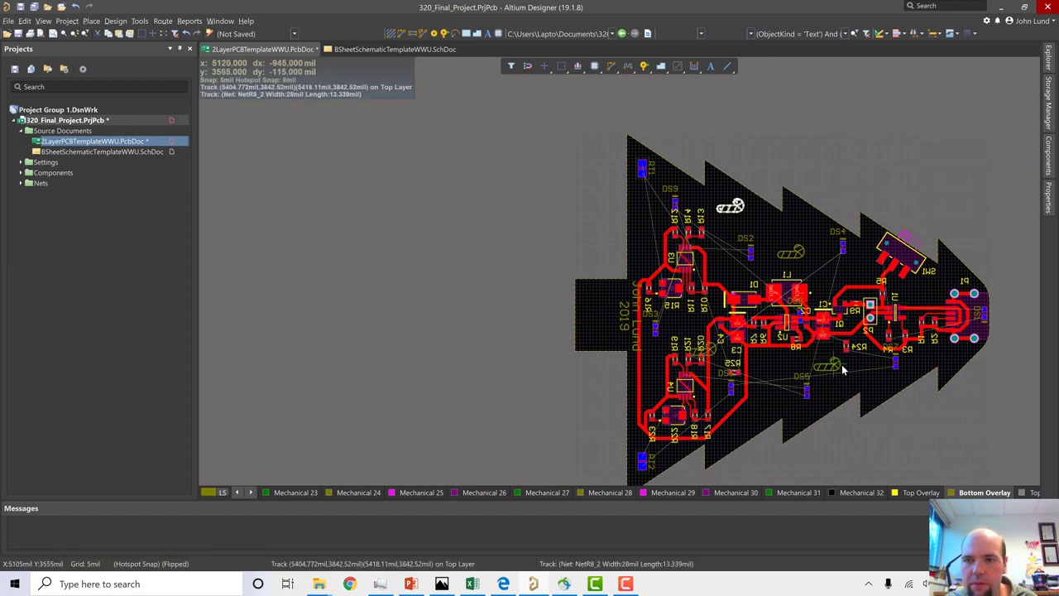
left_click(852, 369)
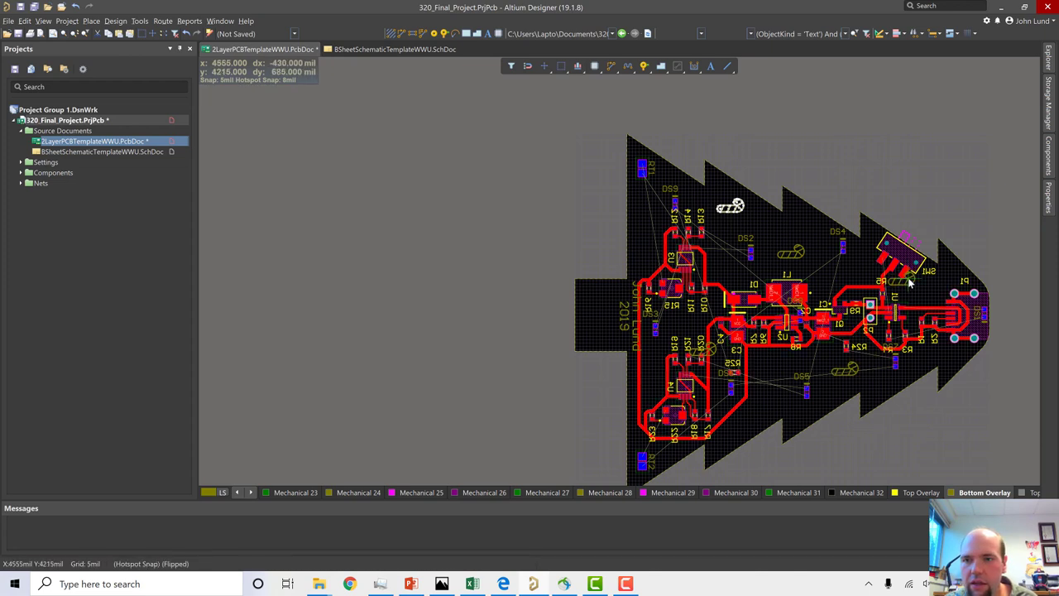
left_click(914, 284)
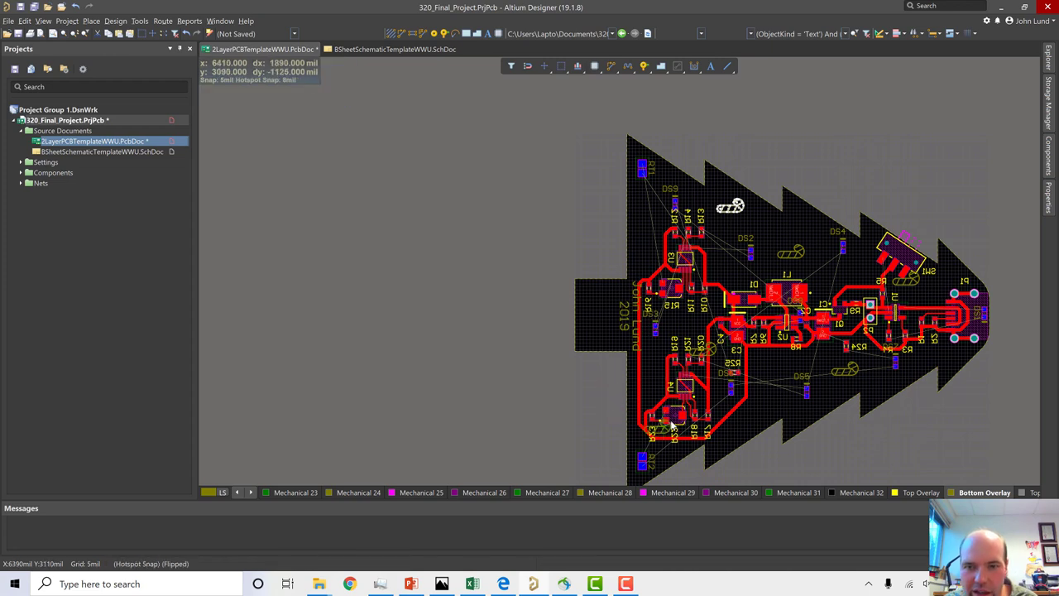
left_click(674, 415)
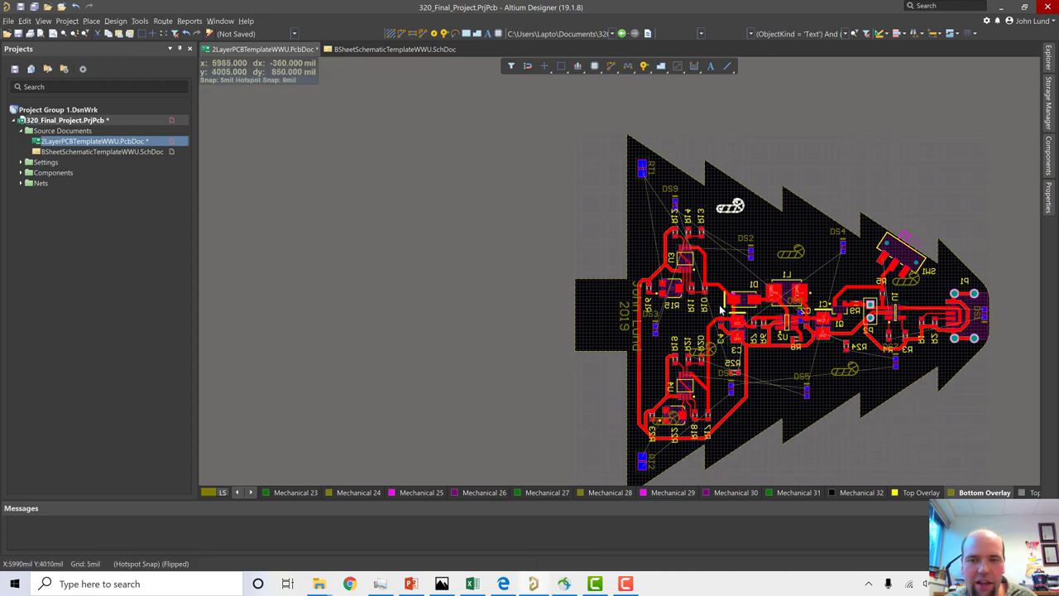
key("3")
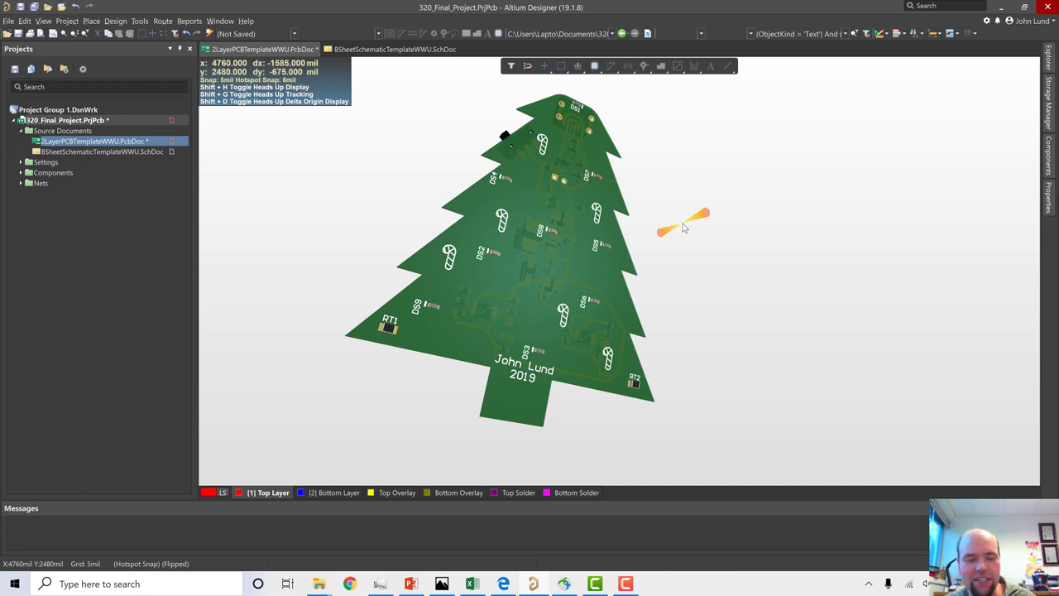
key("2")
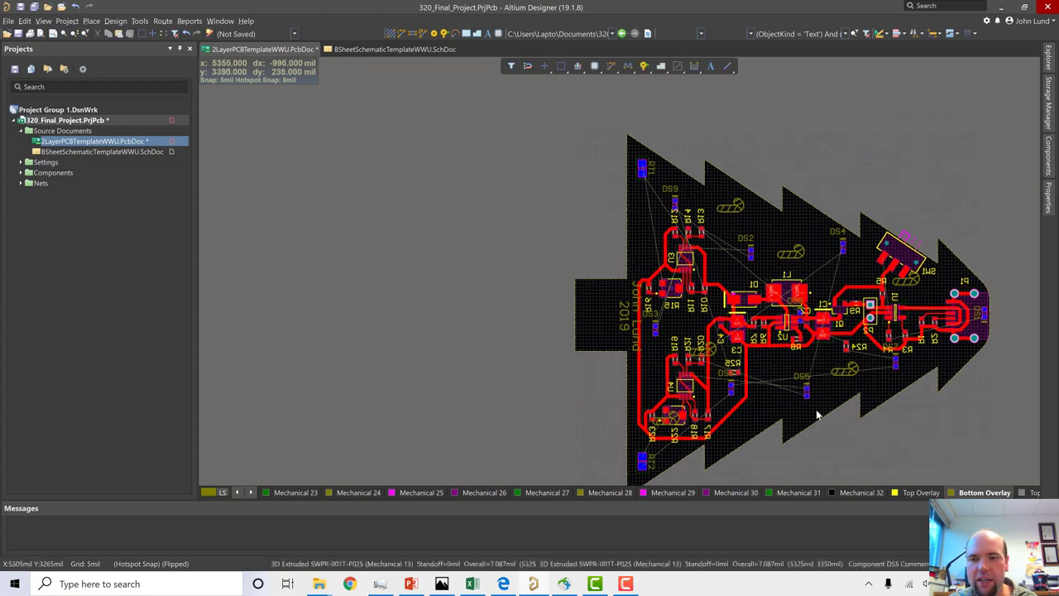
right_click_drag(491, 378, 364, 351)
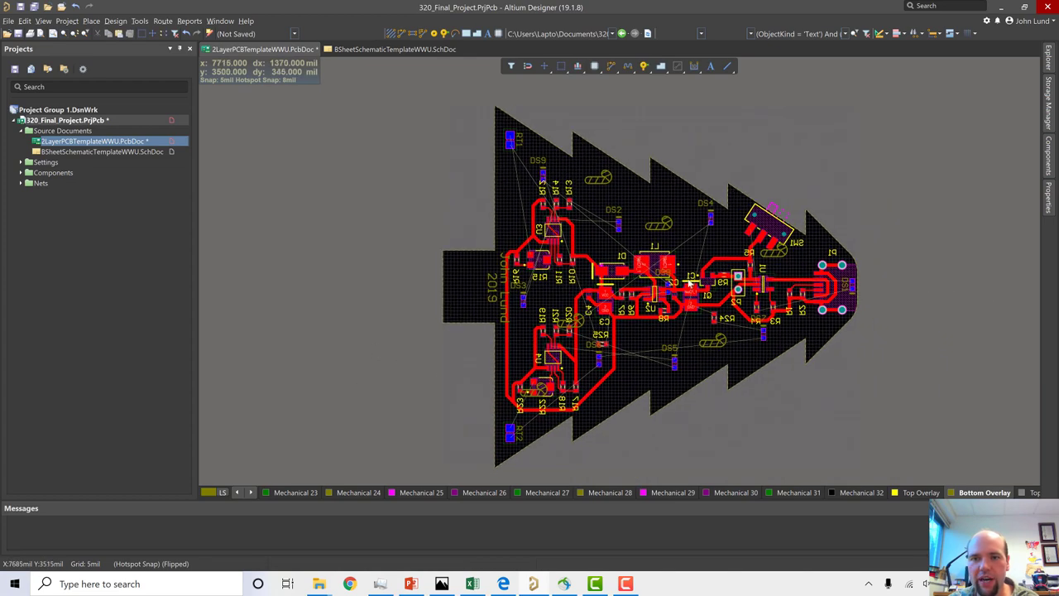
scroll(666, 313, "up", 2, "ctrl")
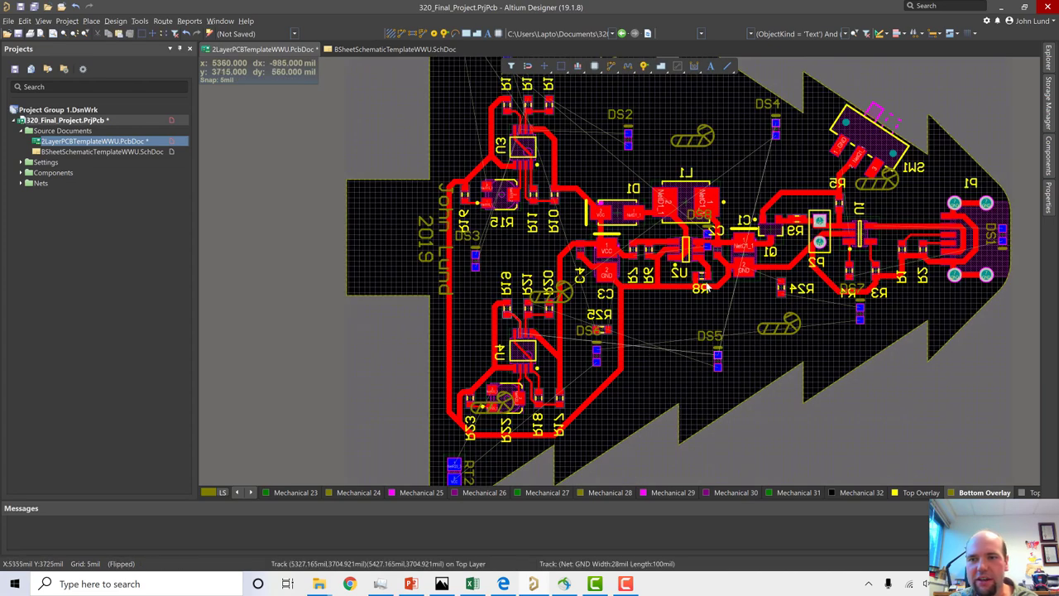
scroll(706, 286, "down", 2, "ctrl")
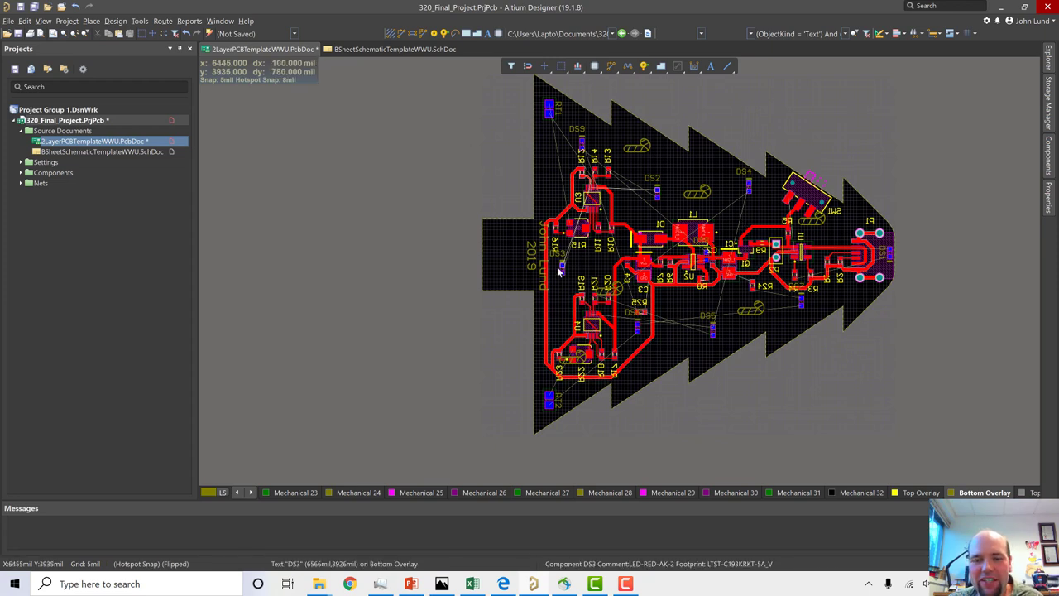
key("shift")
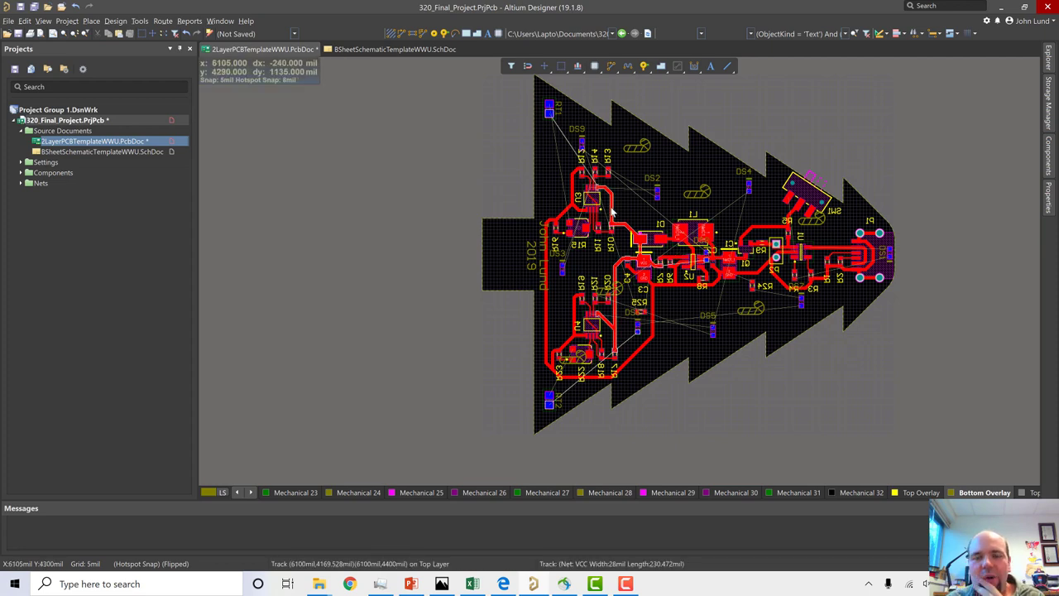
key("shift")
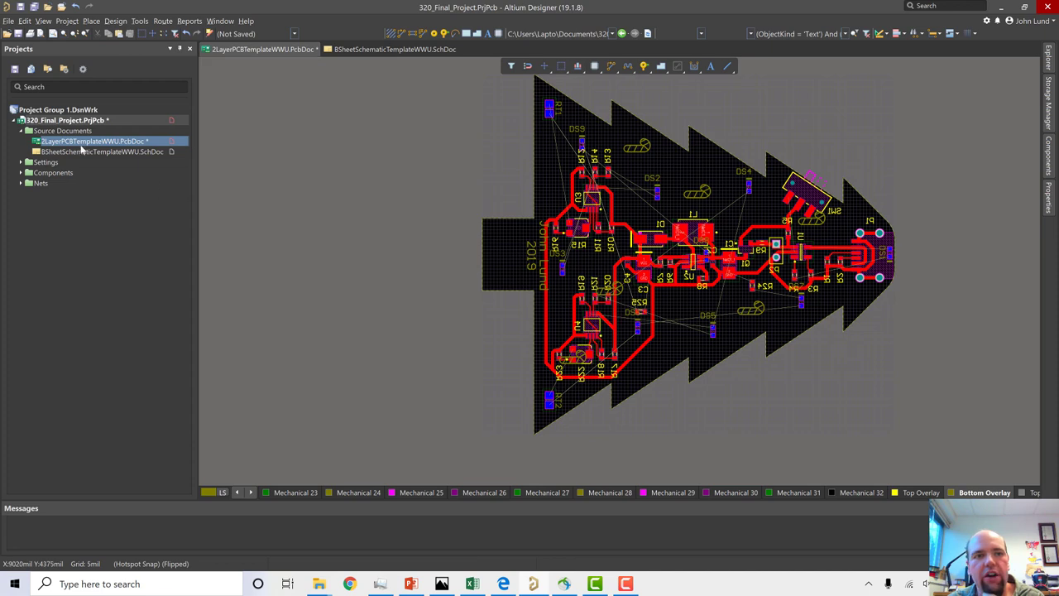
- Save the PCB document and the 320_Final_Project project
left_click(10, 22)
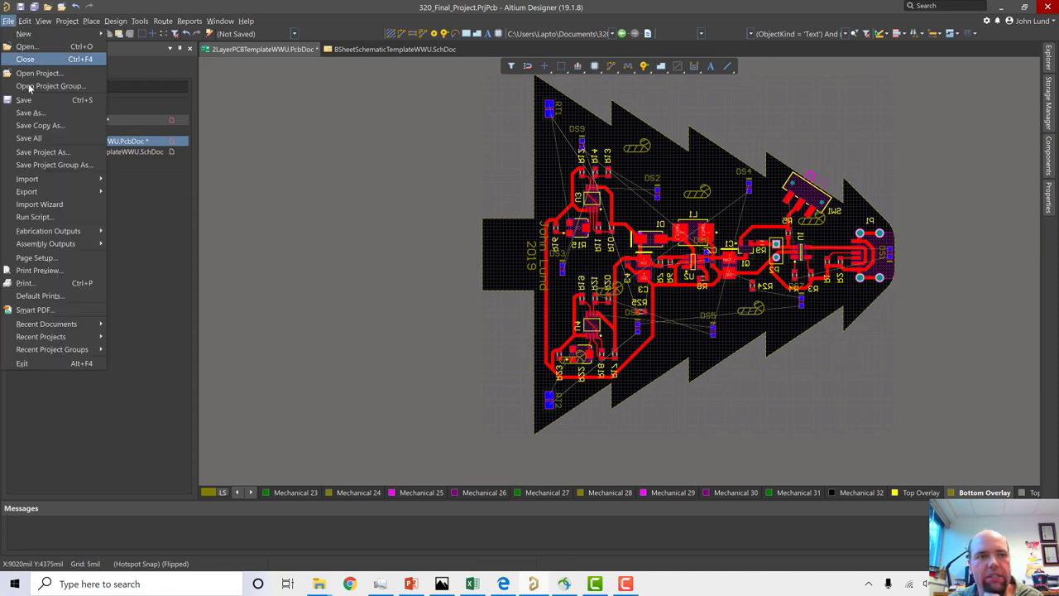
left_click(50, 99)
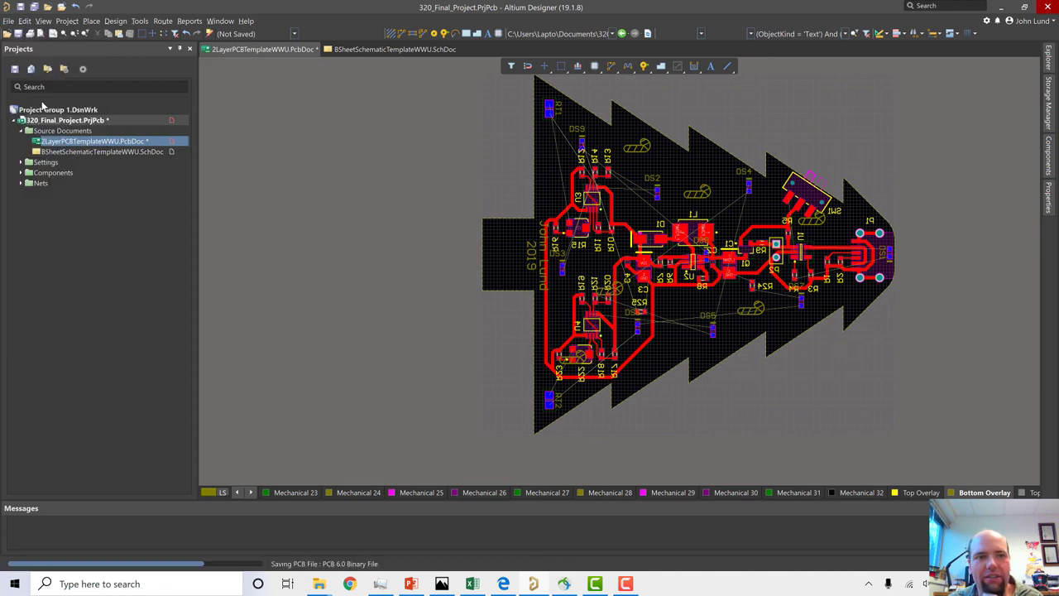
right_click(89, 122)
left_click(109, 169)
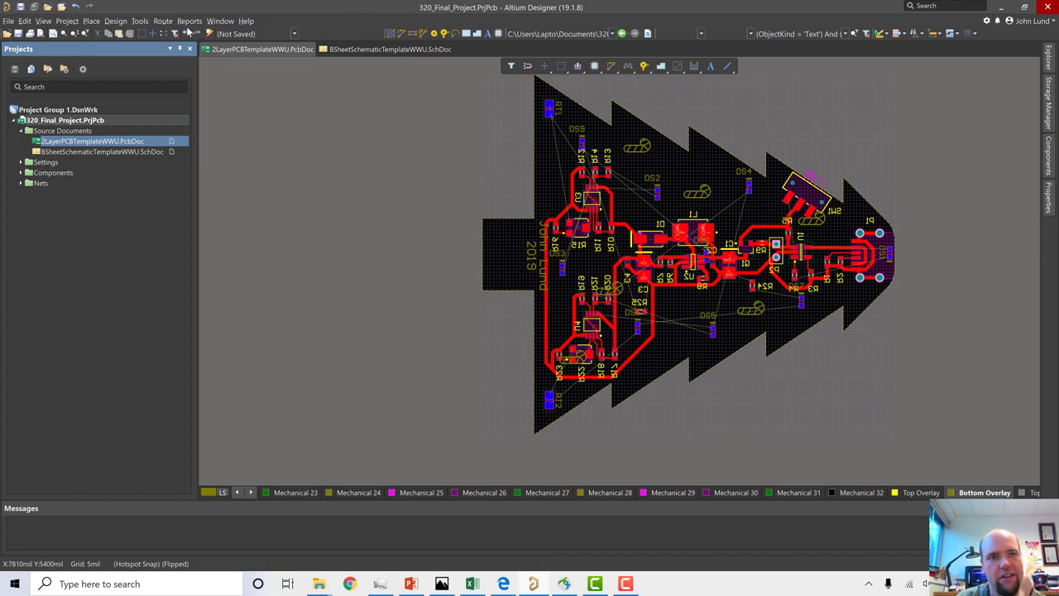
- Set up autorouting of the whole board with all pre-routes locked, and review the errors and warnings in the routing setup report
left_click(160, 23)
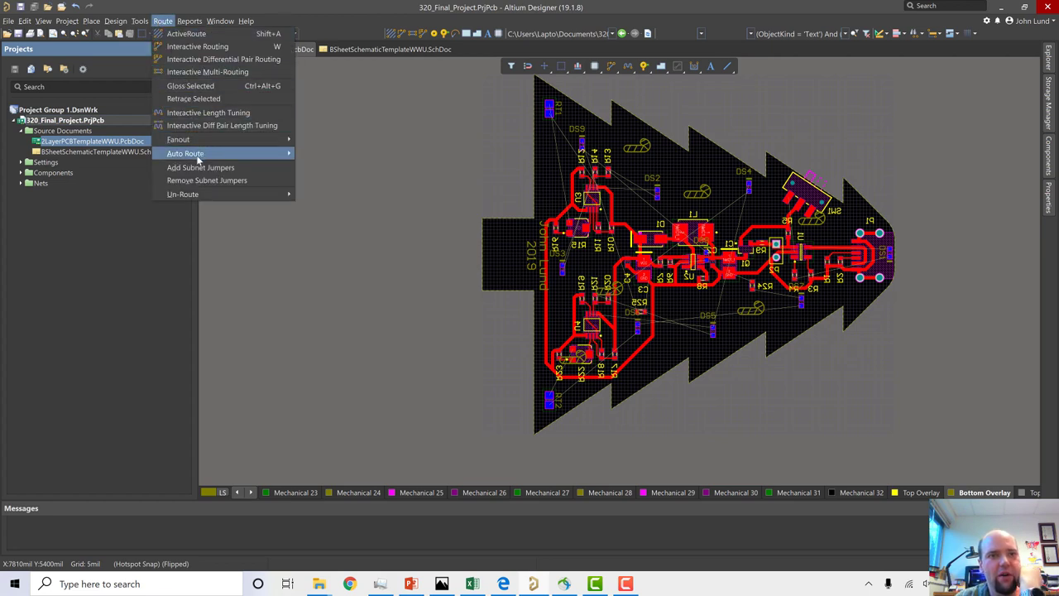
mouse_move(243, 157)
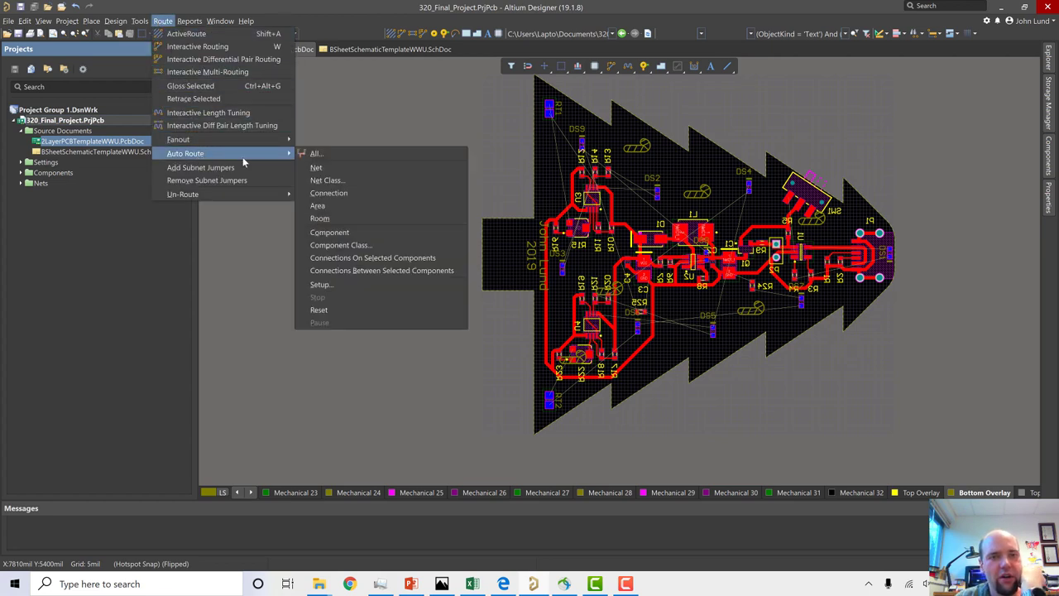
left_click(319, 154)
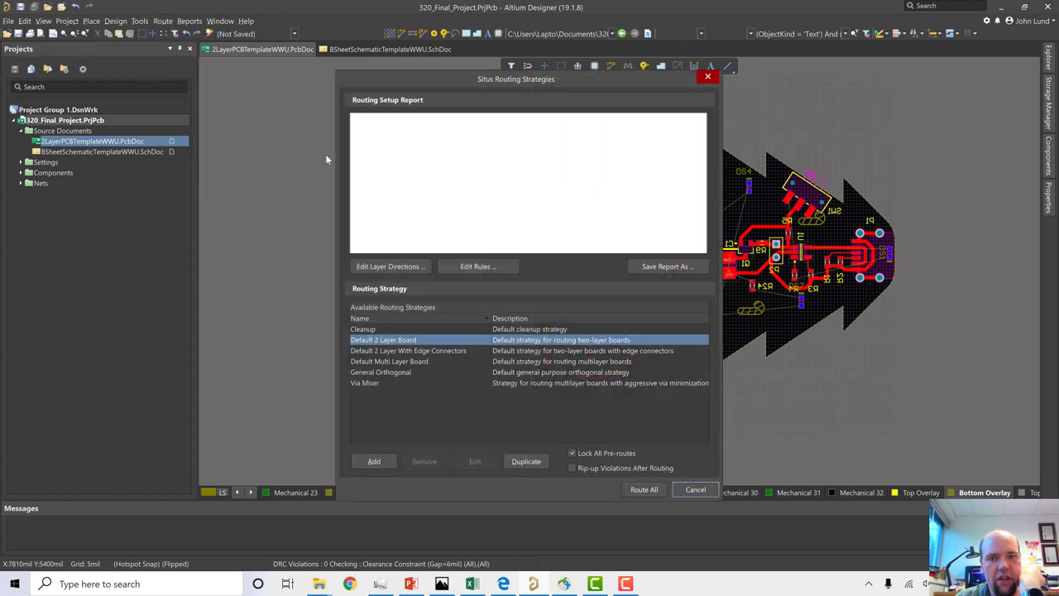
left_click(572, 454)
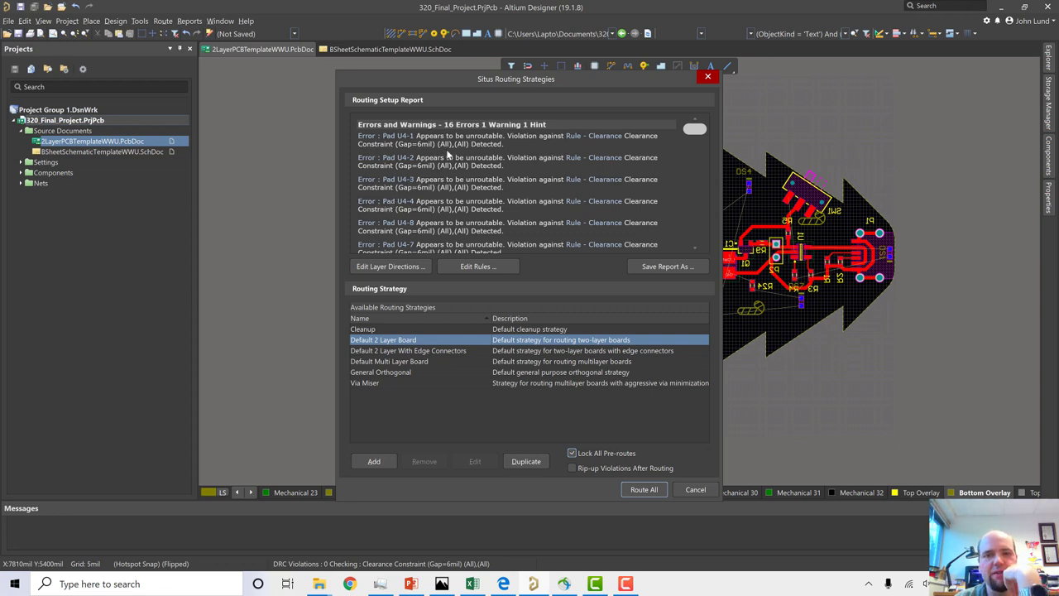
scroll(432, 166, "up", 5)
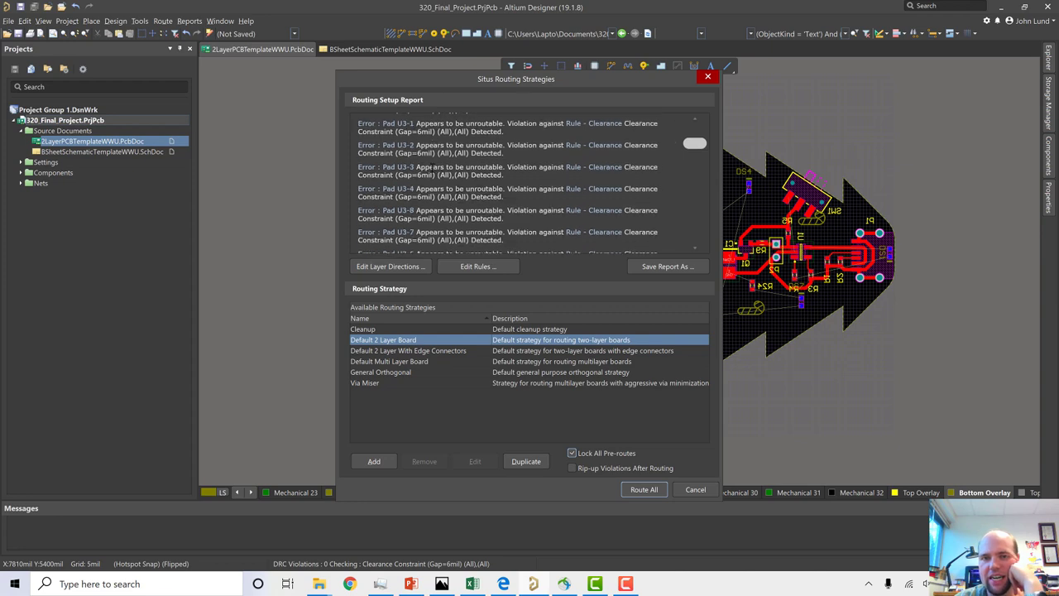
scroll(432, 168, "down", 8)
scroll(432, 166, "up", 3)
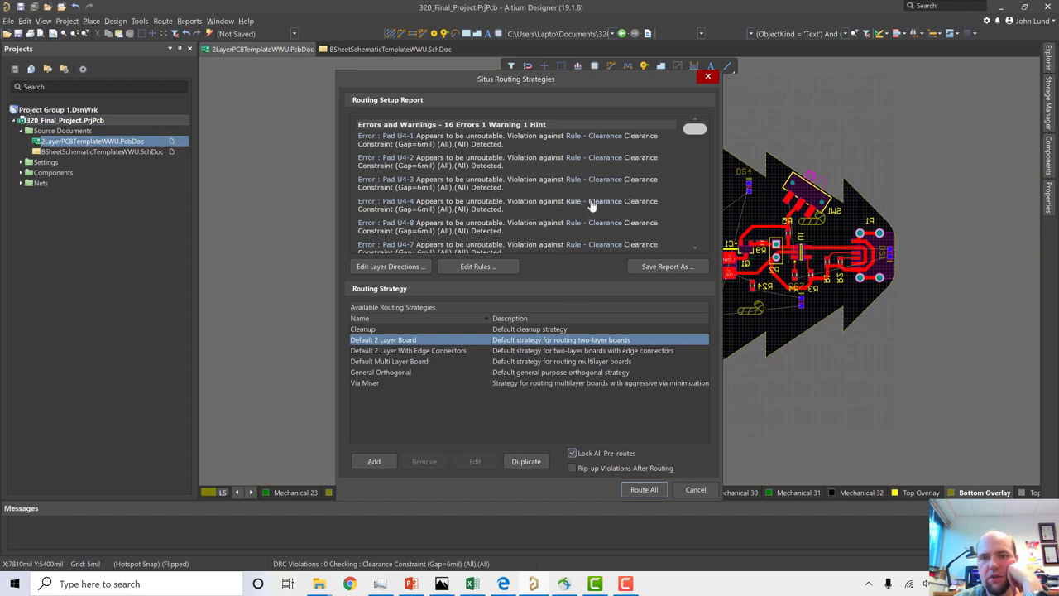
scroll(464, 199, "down", 10)
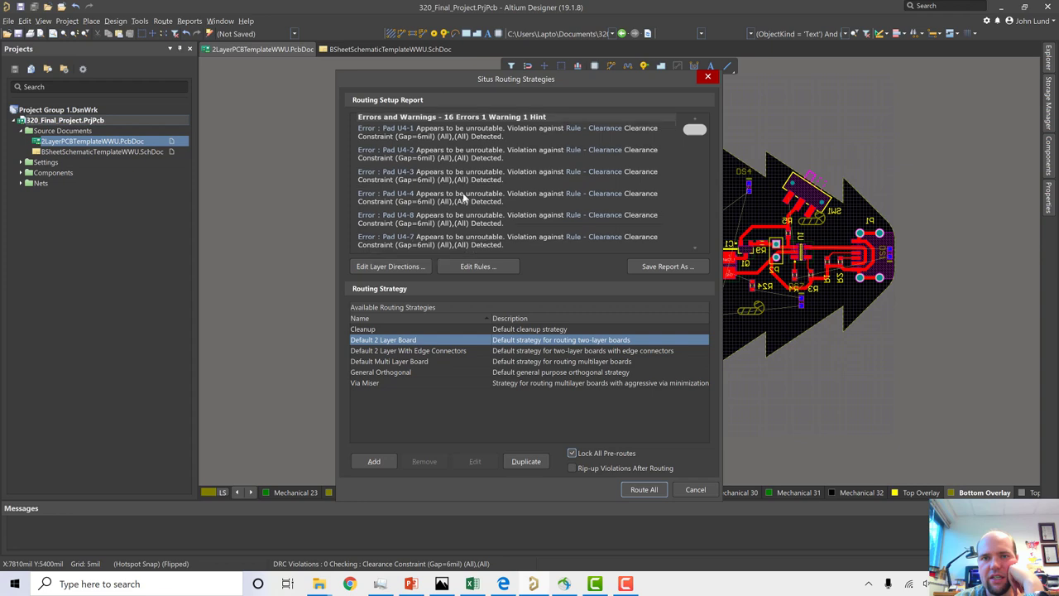
scroll(464, 197, "up", 3)
scroll(459, 186, "down", 1)
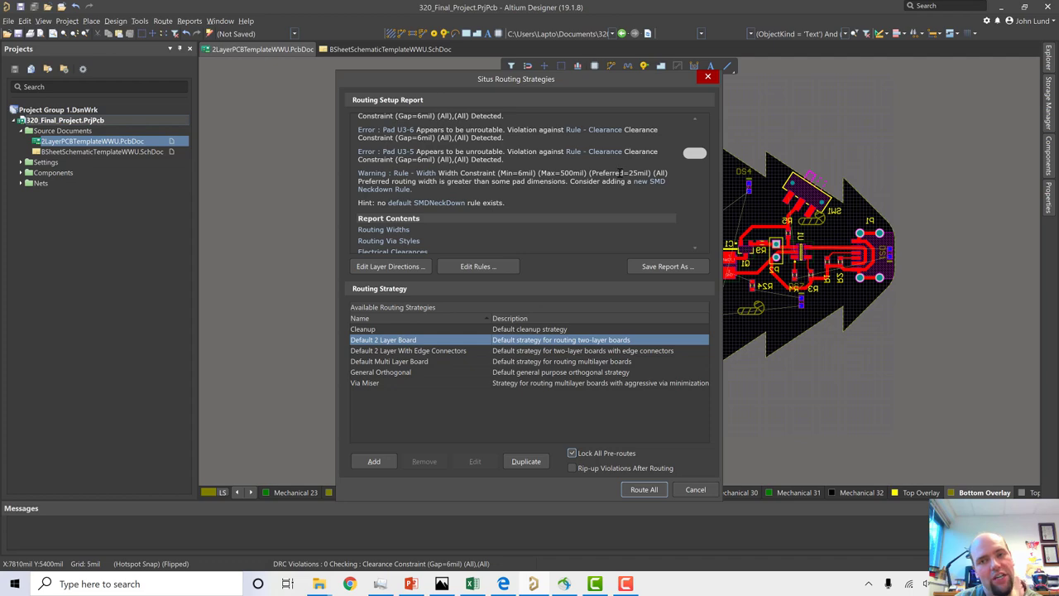
- Set the preferred width of the routing Width design rule to 12 mil and apply the change
left_click(472, 268)
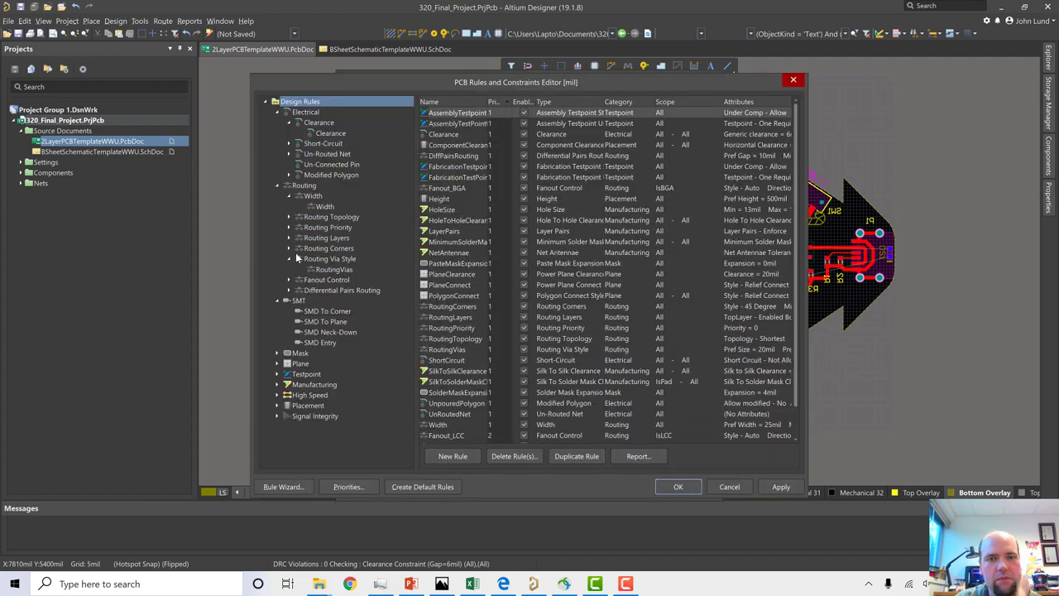
left_click(313, 197)
double_click(313, 198)
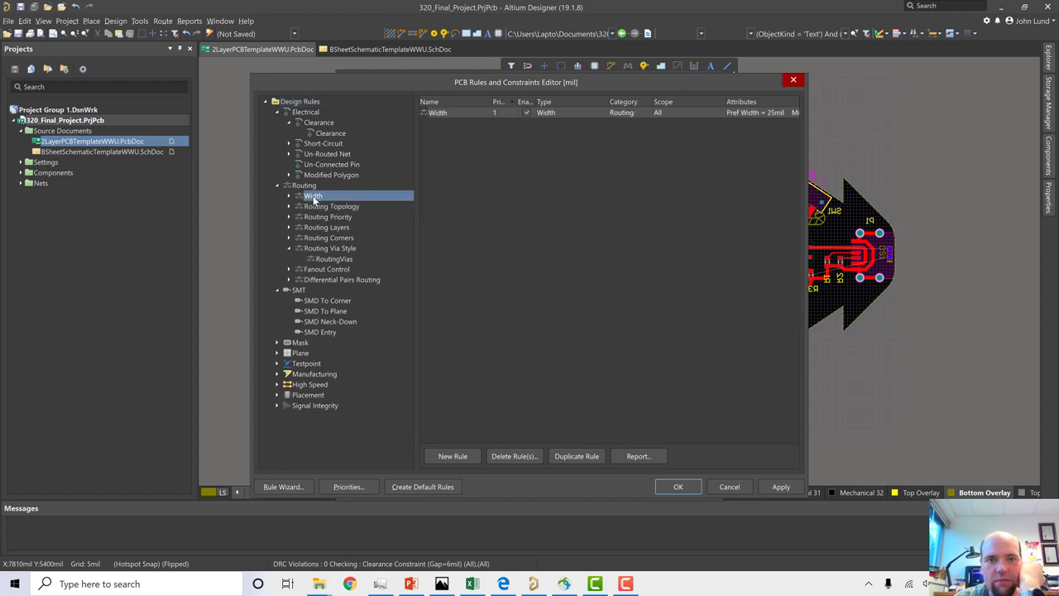
left_click(289, 197)
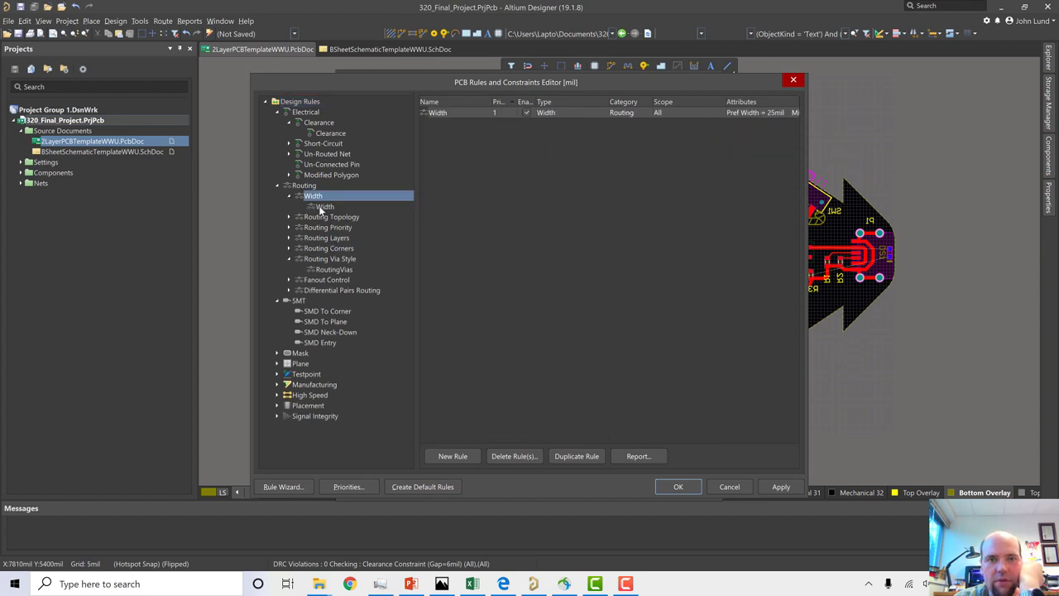
left_click(324, 207)
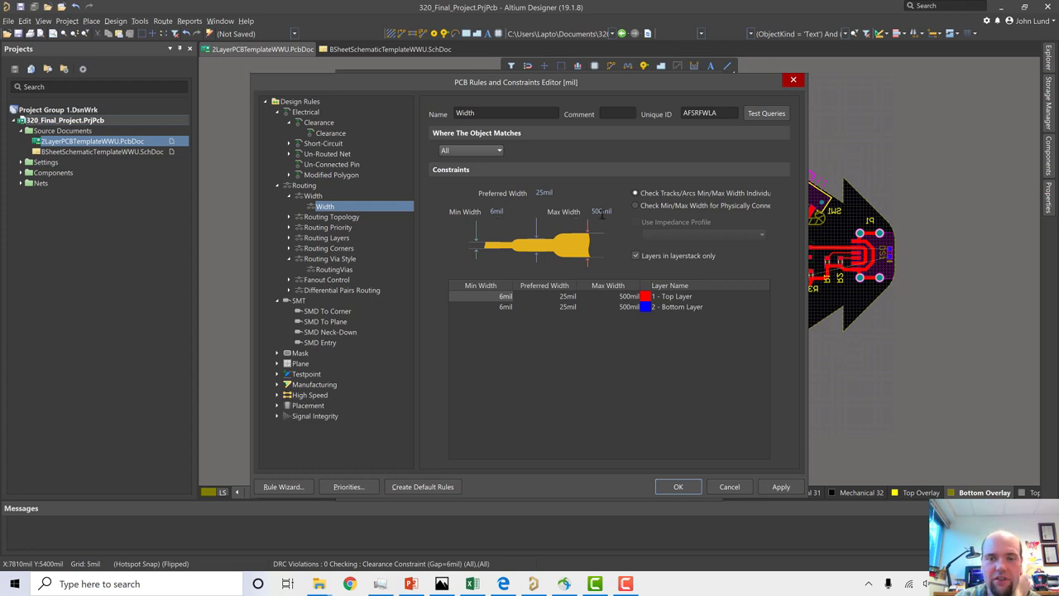
left_click(540, 192)
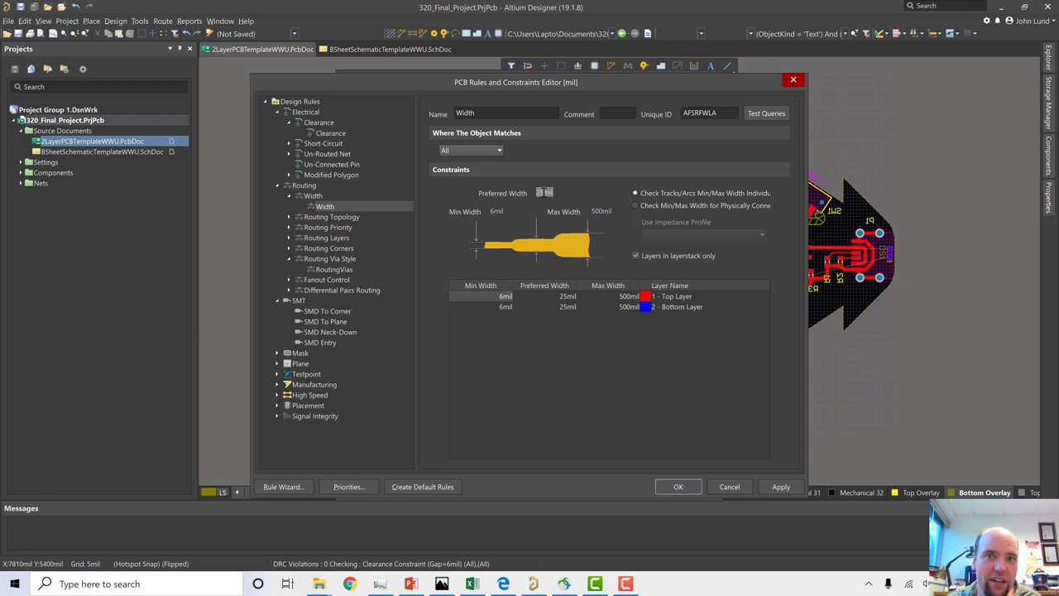
type("12")
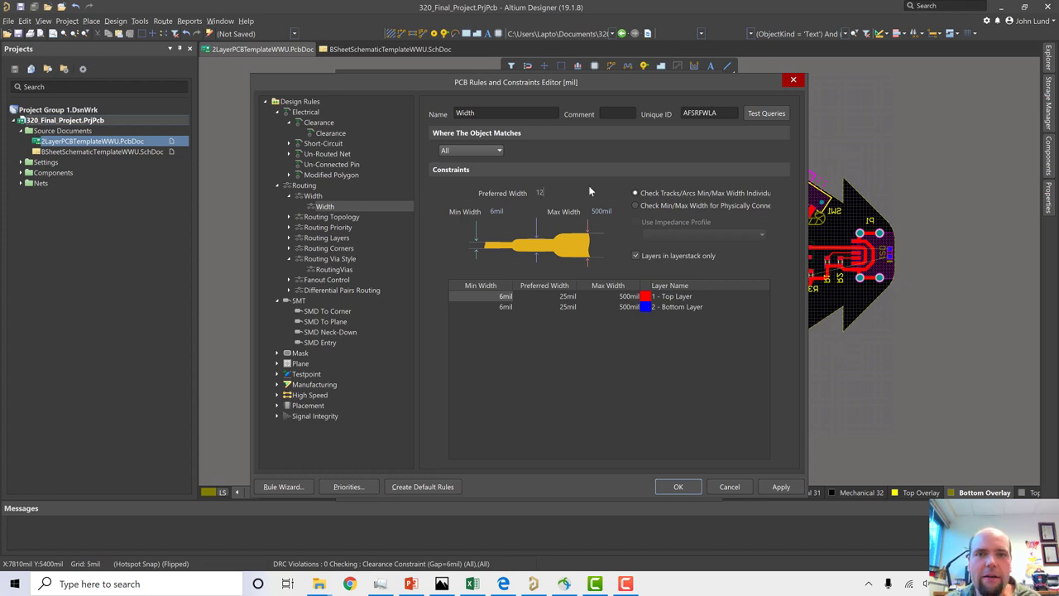
left_click(783, 488)
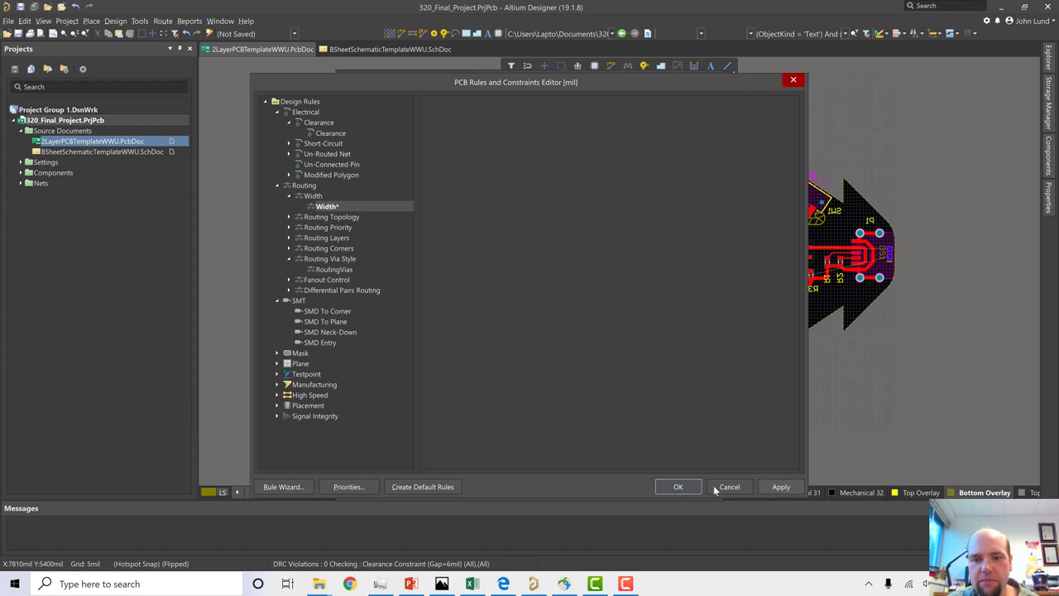
left_click(669, 488)
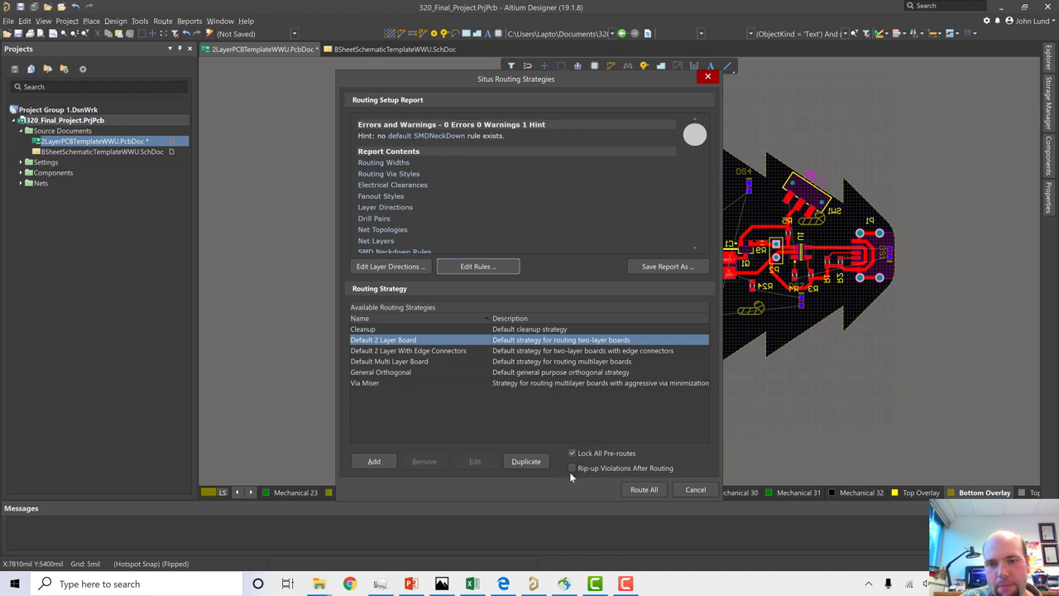
- Autoroute all remaining connections with the Default 2 Layer Board strategy and look over the routed board
left_click(644, 490)
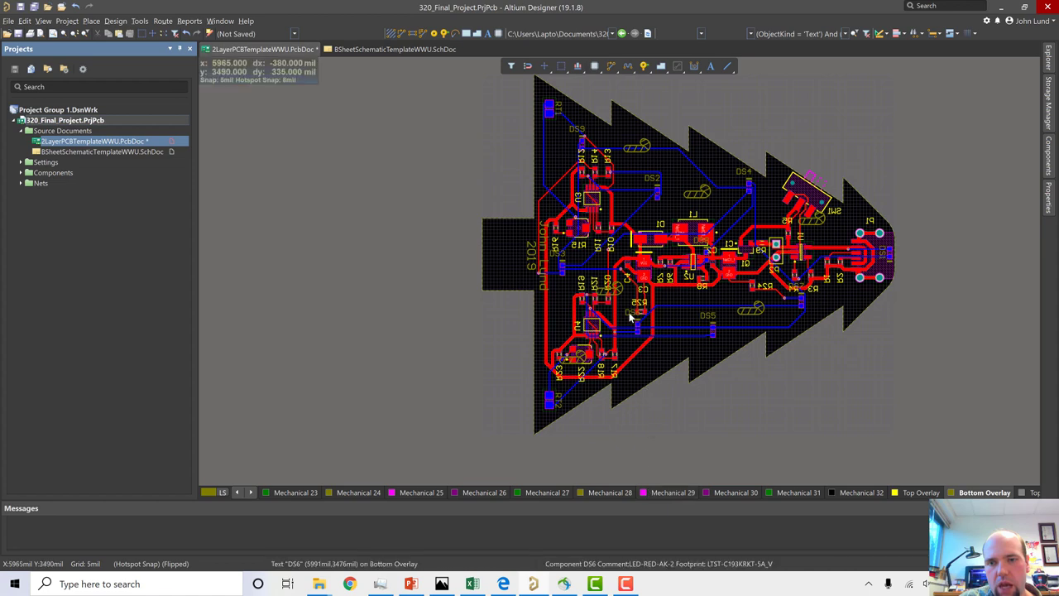
scroll(561, 288, "up", 2)
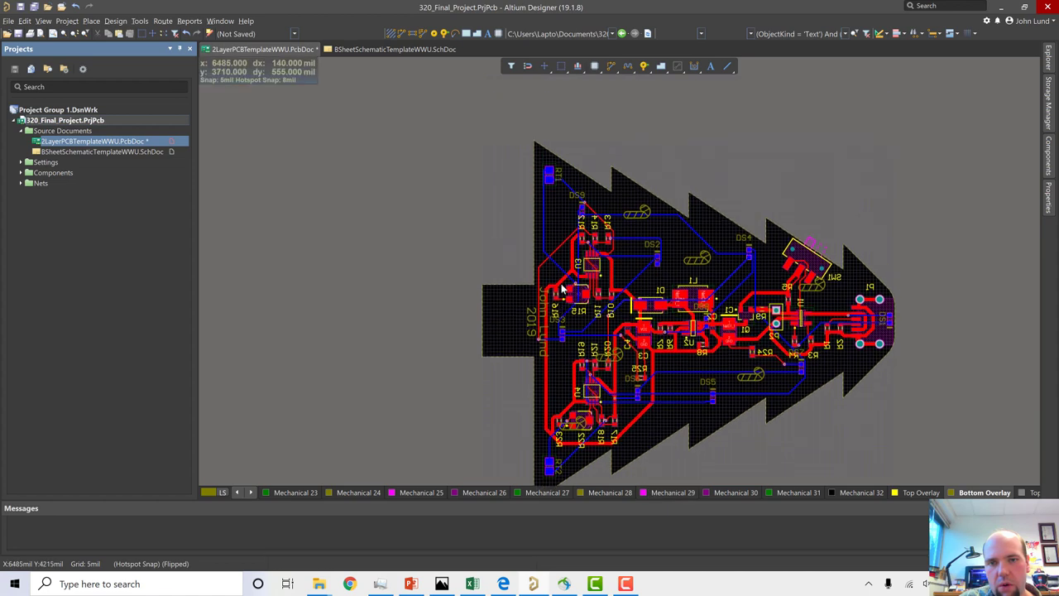
scroll(561, 288, "down", 2)
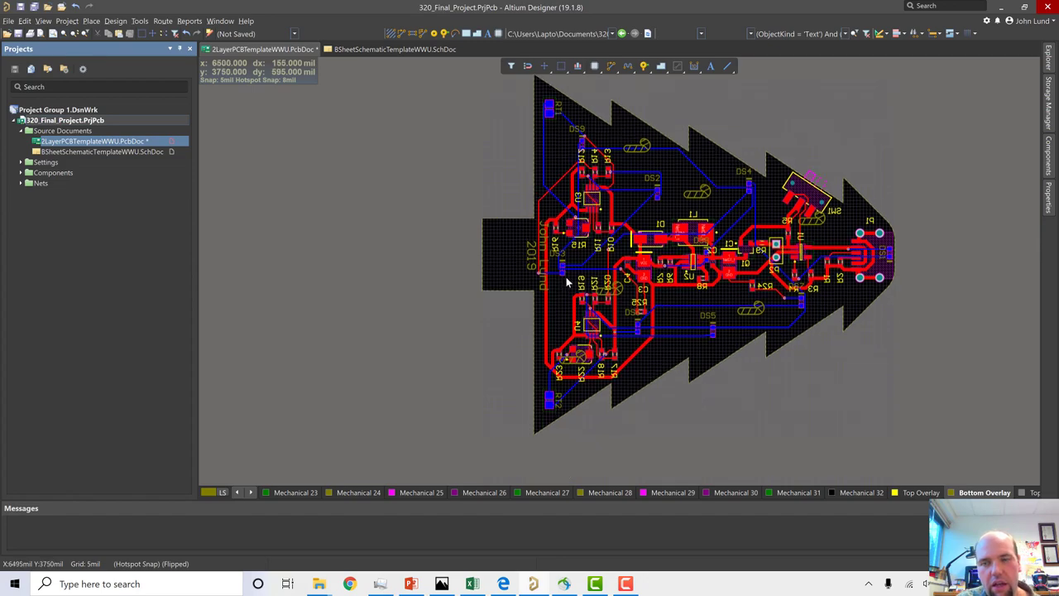
- Examine the autorouted tracks and vias around the DS3 LED, U4 and the rest of the board
scroll(700, 259, "up", 5, "ctrl")
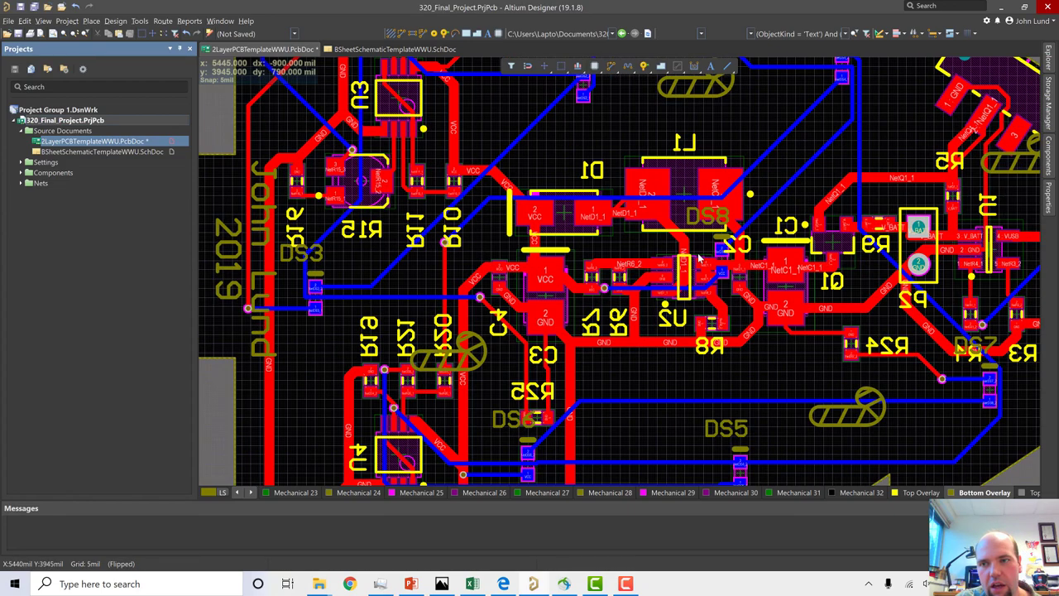
scroll(699, 259, "down", 3, "ctrl")
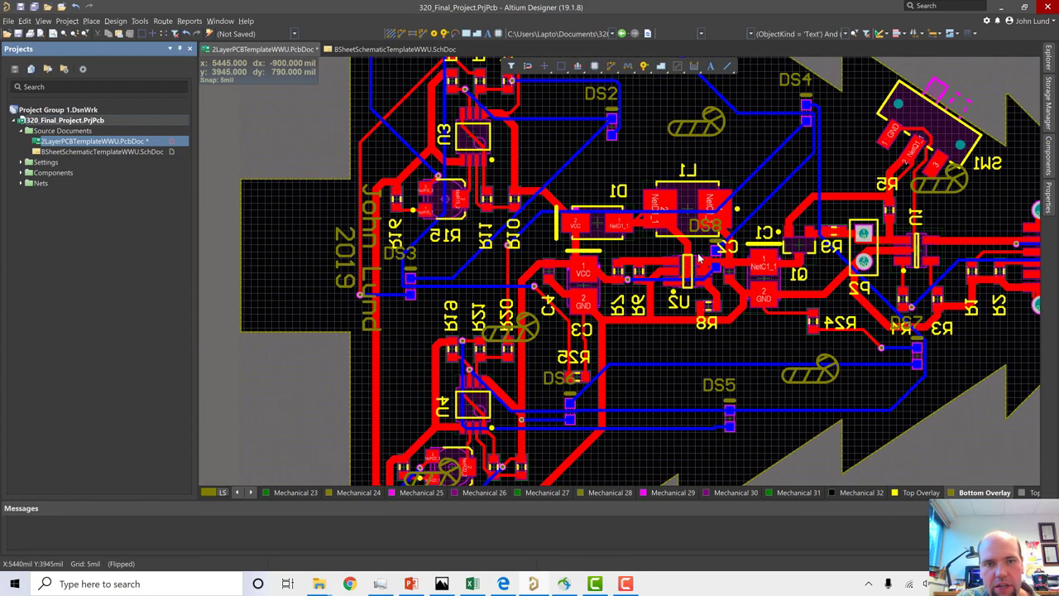
scroll(272, 277, "up", 5, "ctrl")
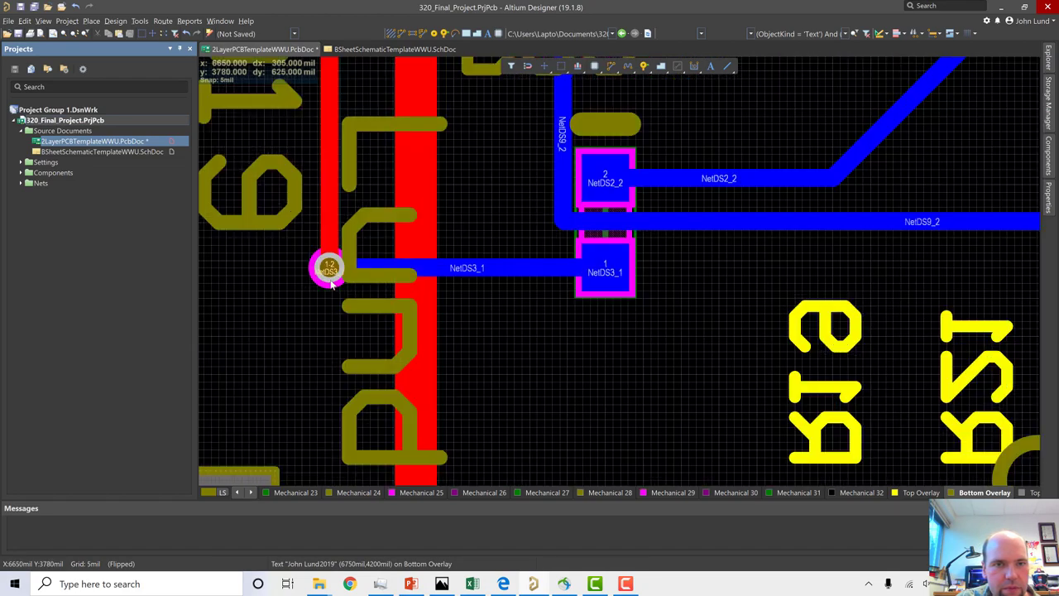
scroll(332, 284, "down", 6, "ctrl")
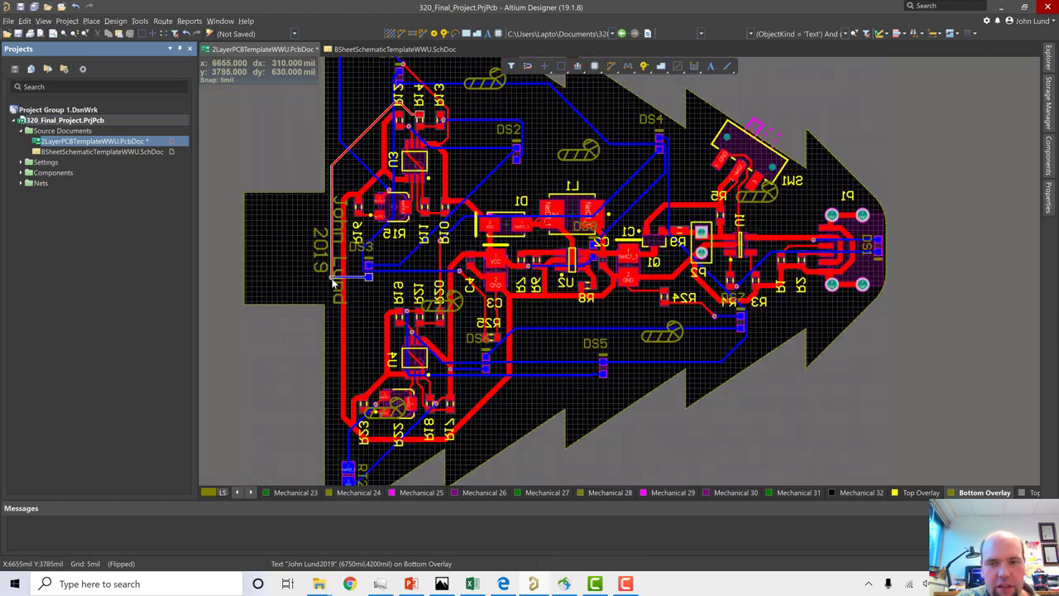
scroll(393, 331, "up", 5, "ctrl")
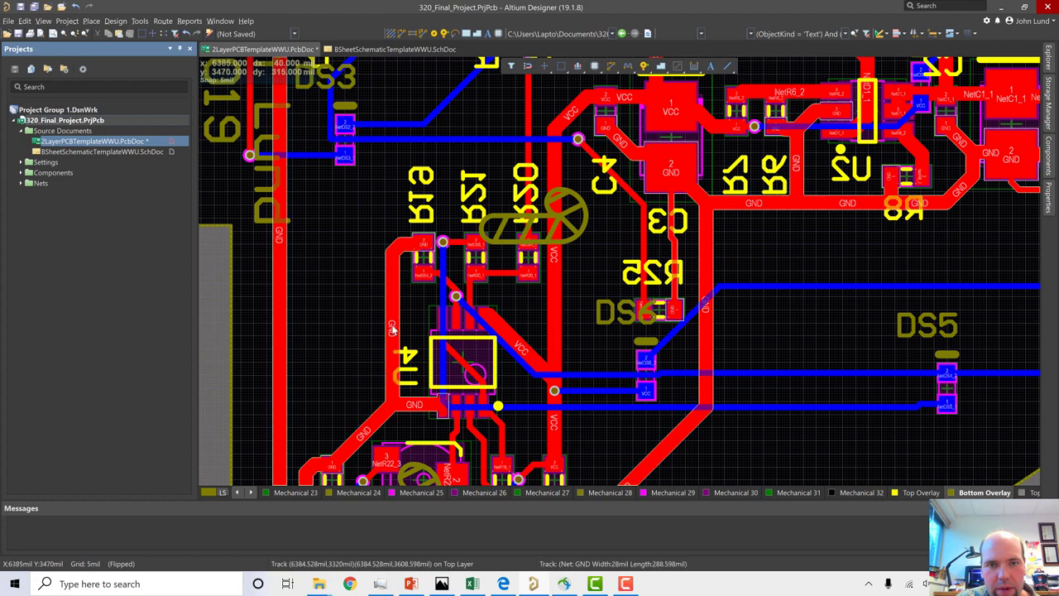
scroll(431, 292, "up", 4, "ctrl")
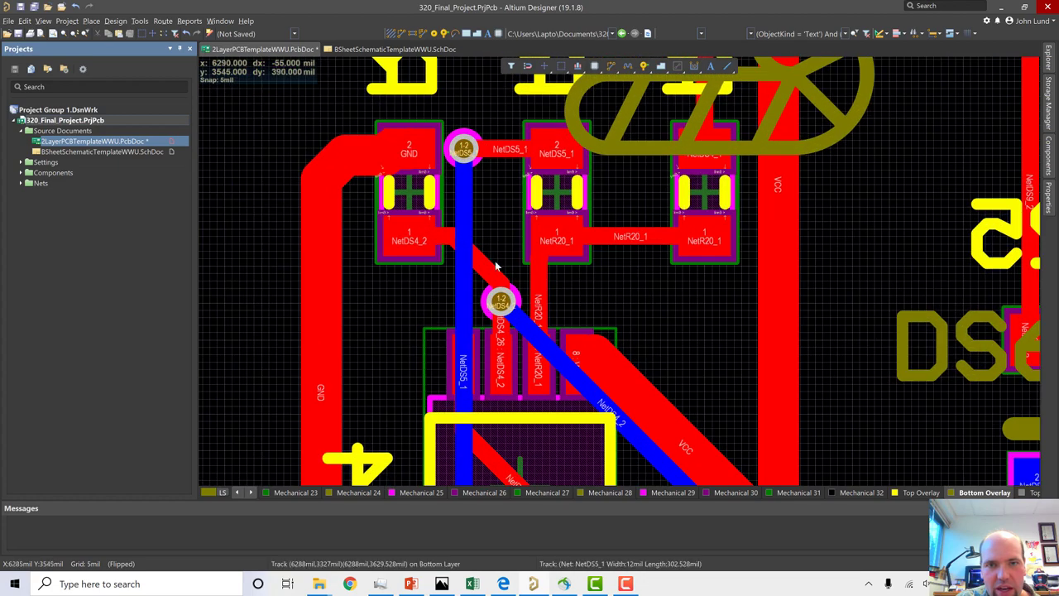
scroll(497, 265, "down", 6, "ctrl")
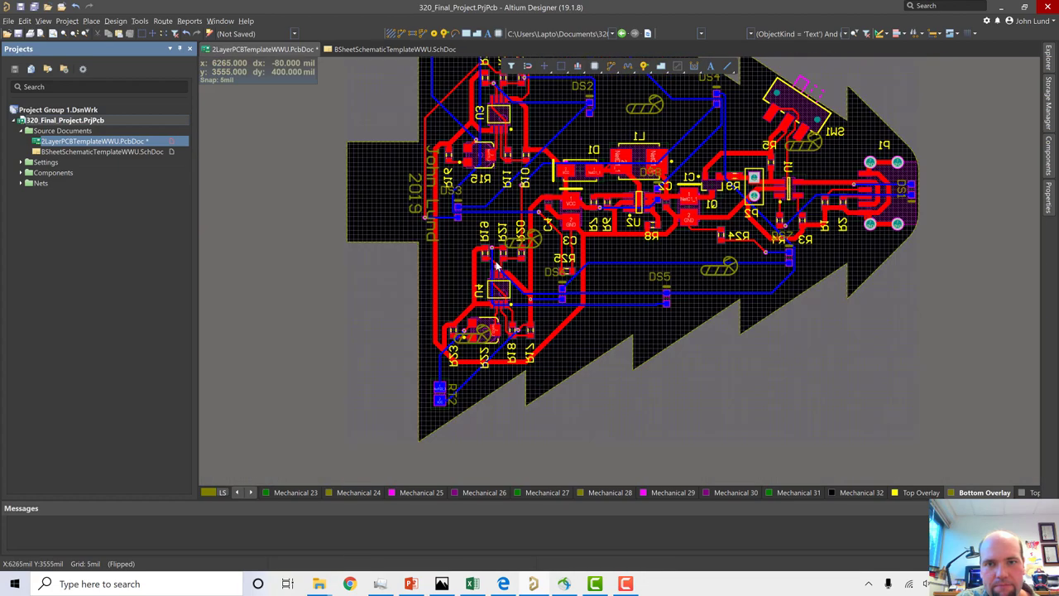
scroll(497, 266, "down", 1, "ctrl")
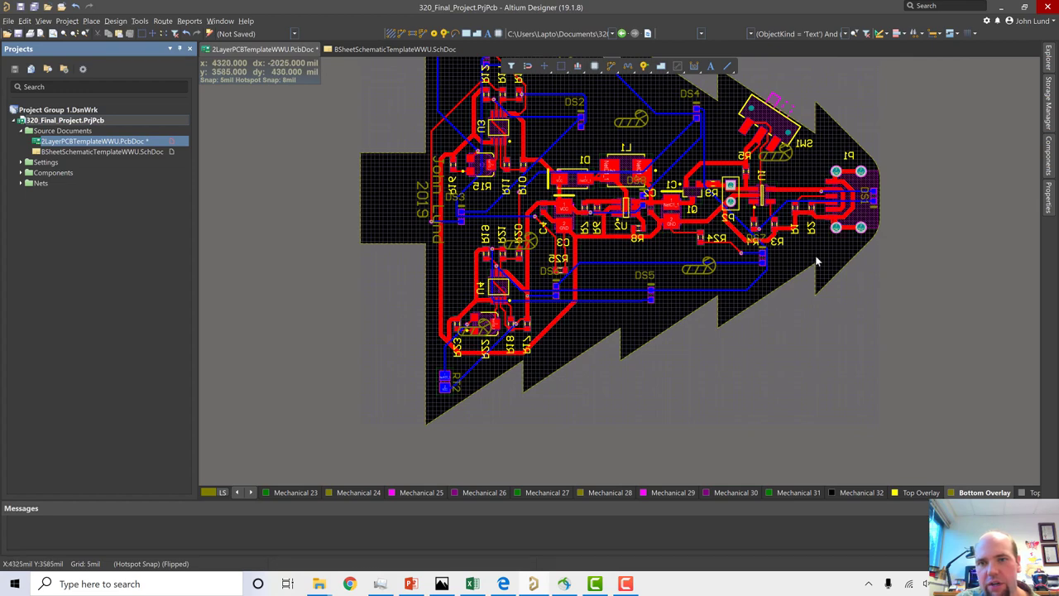
scroll(815, 257, "up", 1, "ctrl")
scroll(789, 287, "down", 2, "ctrl")
scroll(792, 290, "up", 2)
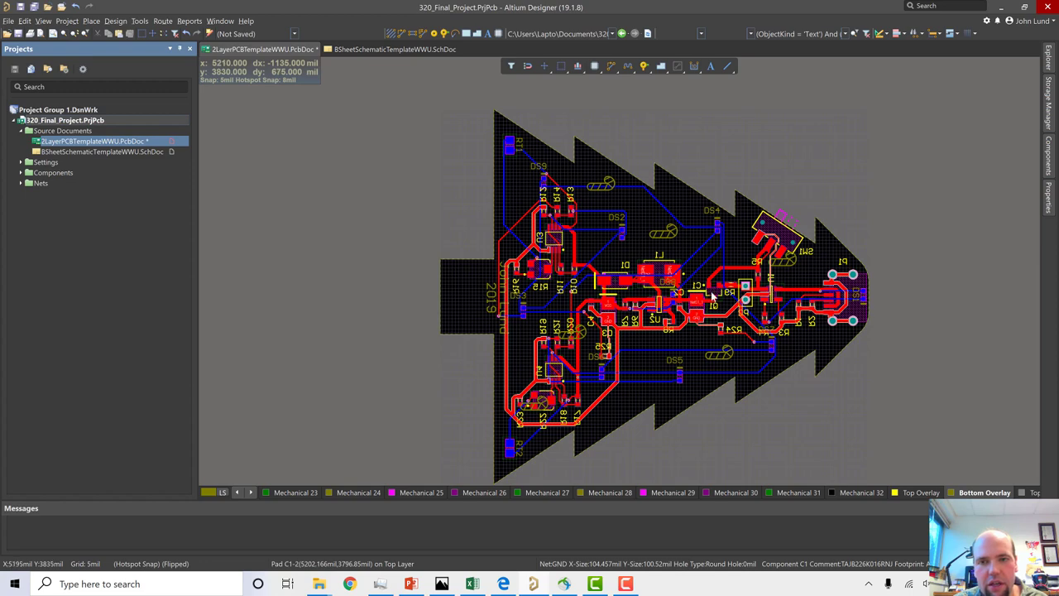
- View the routed board in 3D, then return to the 2D layout view
left_click(709, 151)
key("3")
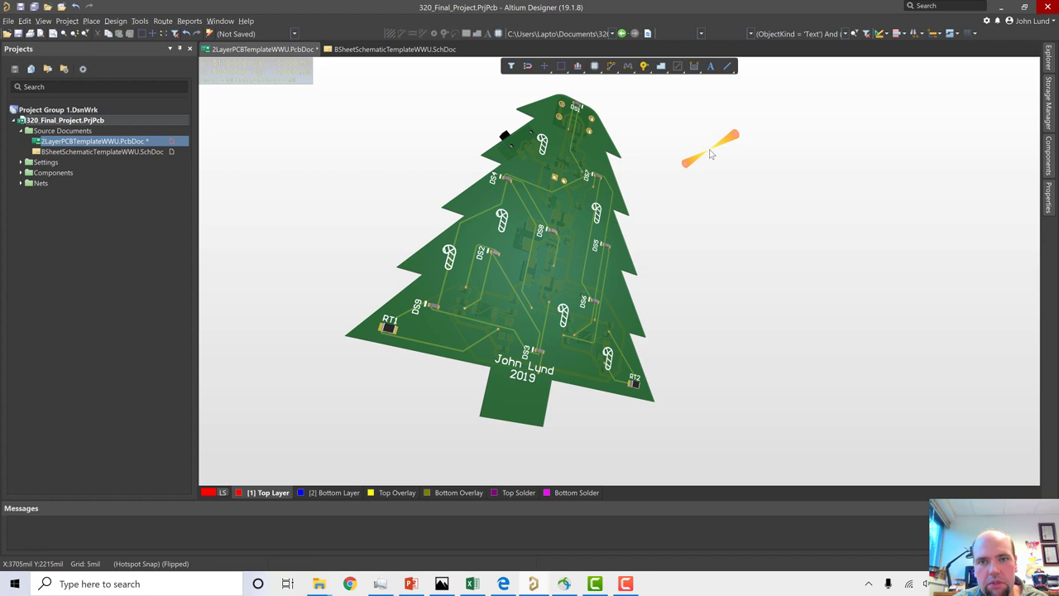
key("2")
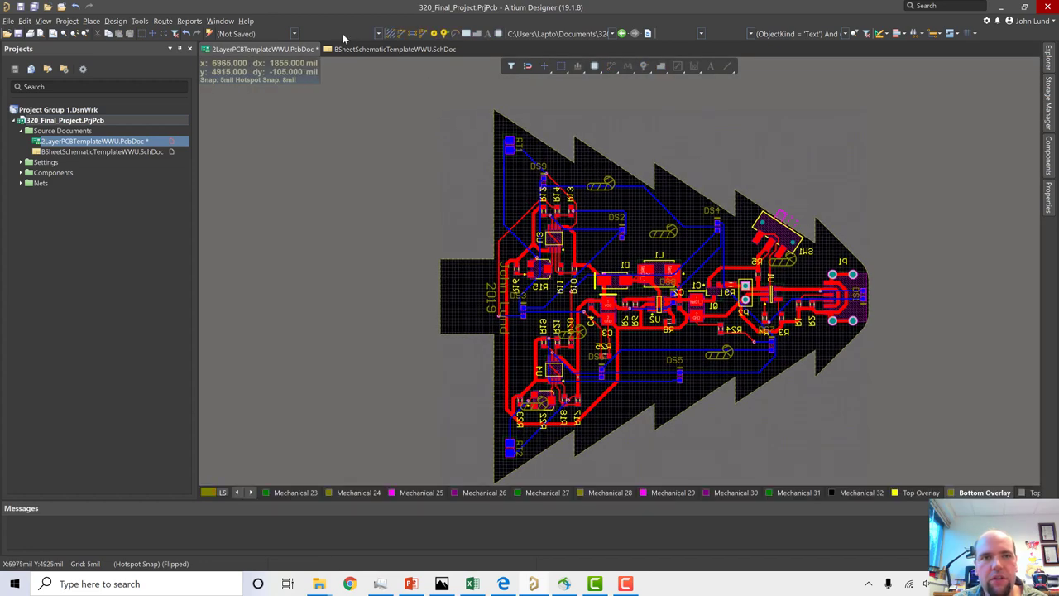
- Run the design rule check on the board and review the rule violations in the verification report
left_click(190, 21)
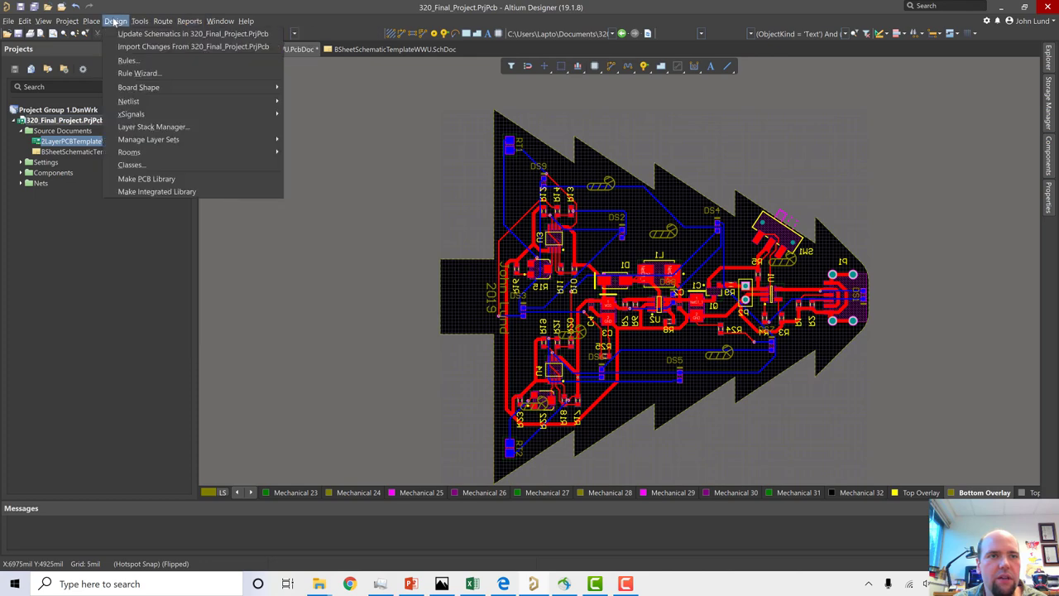
left_click(174, 33)
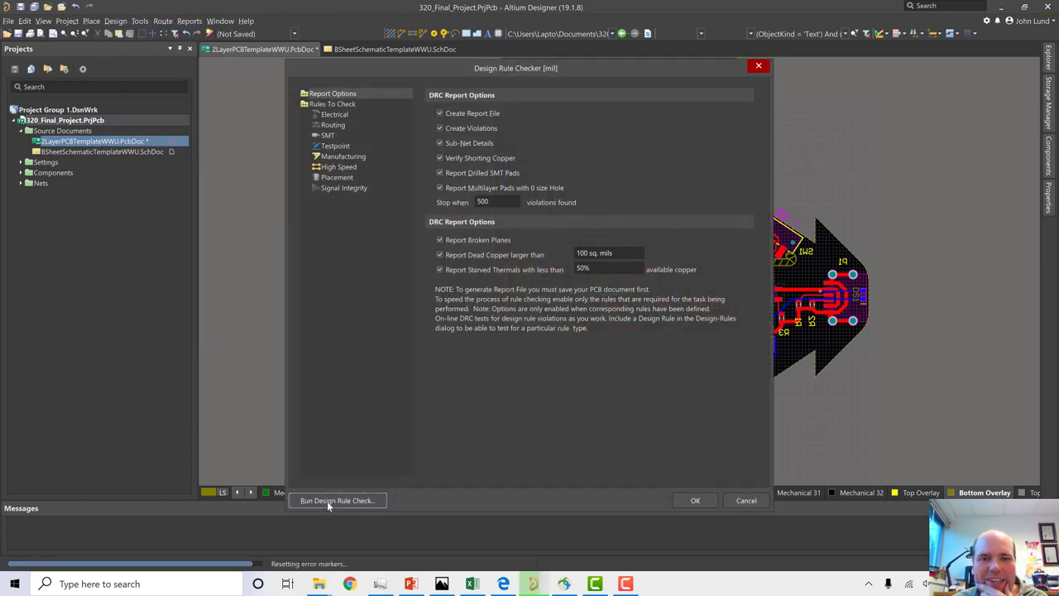
left_click(328, 501)
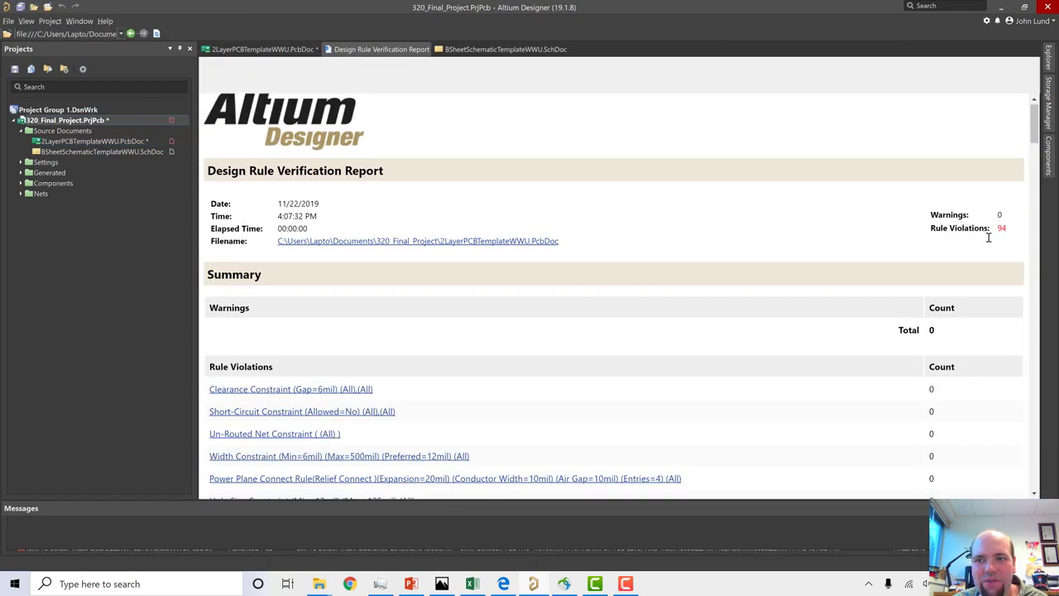
scroll(988, 237, "down", 5)
scroll(978, 242, "up", 5)
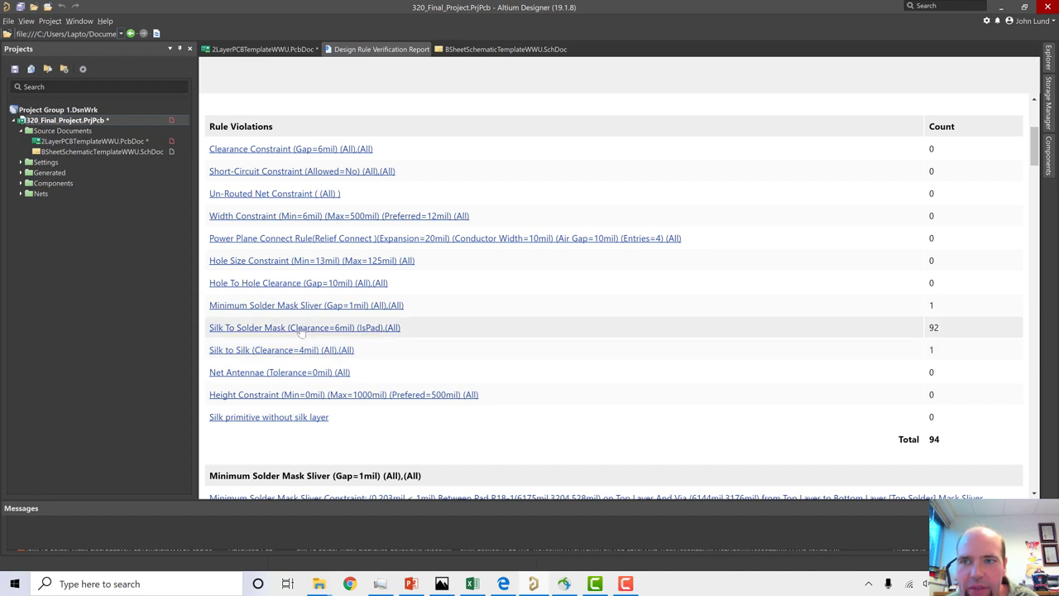
scroll(302, 331, "down", 5)
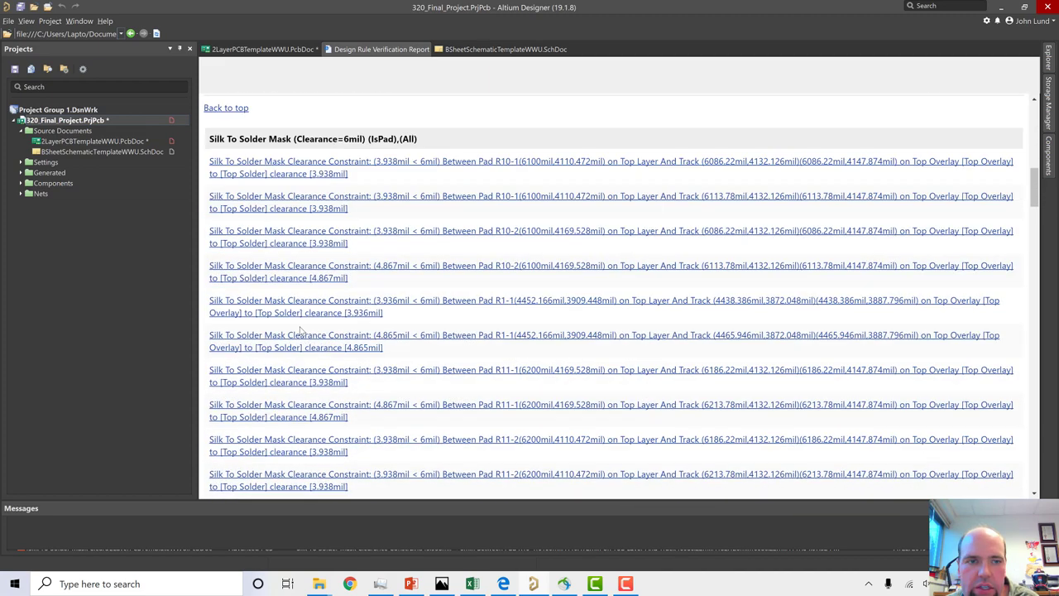
scroll(302, 331, "up", 5)
scroll(302, 331, "down", 3)
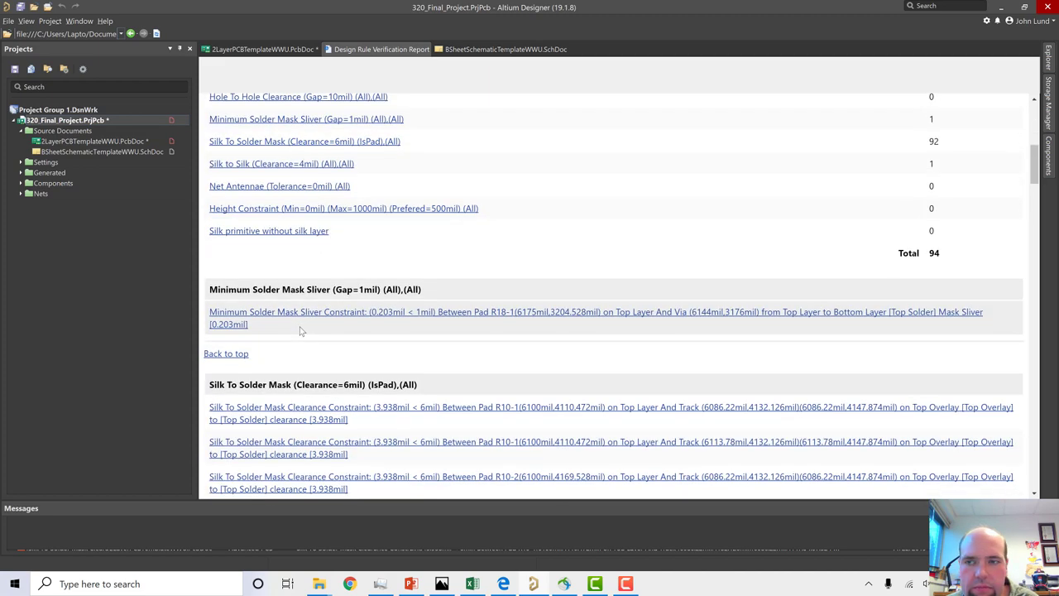
scroll(302, 331, "up", 7)
scroll(302, 331, "down", 4)
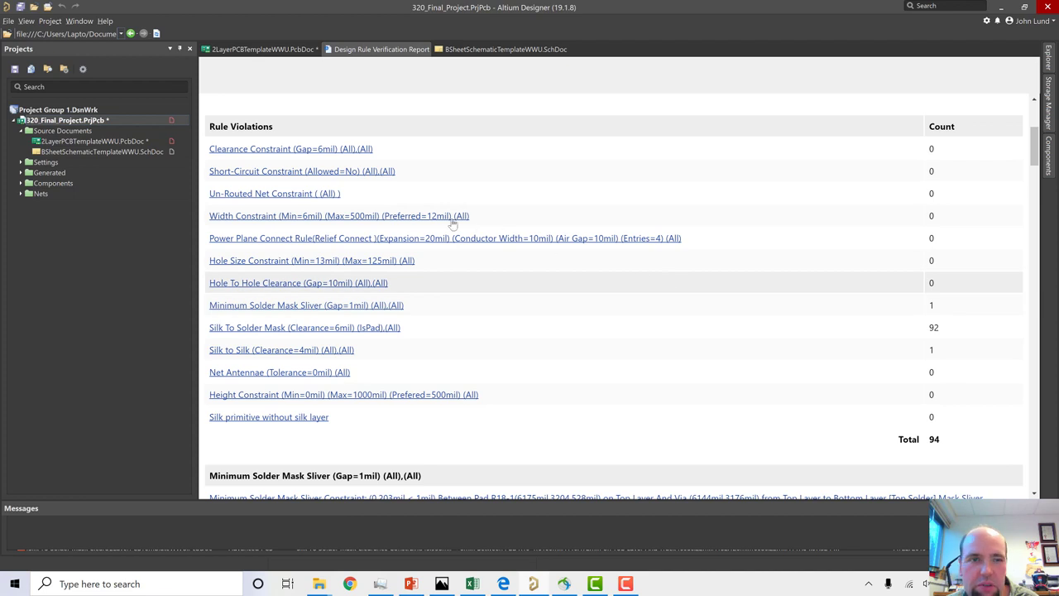
- Return to the PCB document and check the hole size and diameter of the NetDS3_1 via near the board text
double_click(98, 142)
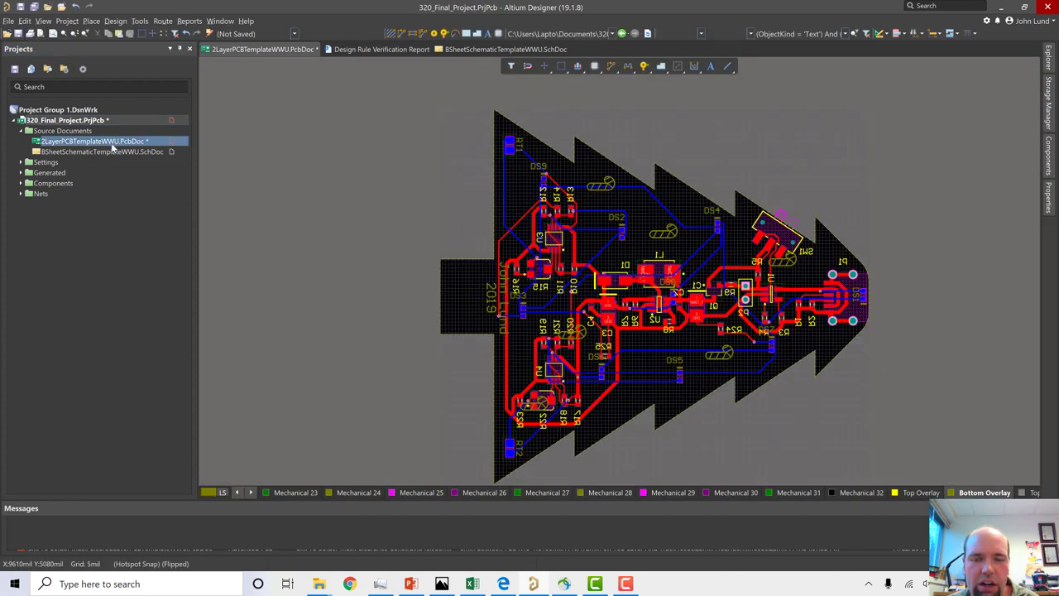
scroll(494, 323, "up", 3, "ctrl")
scroll(501, 315, "up", 4, "ctrl")
left_click(520, 307)
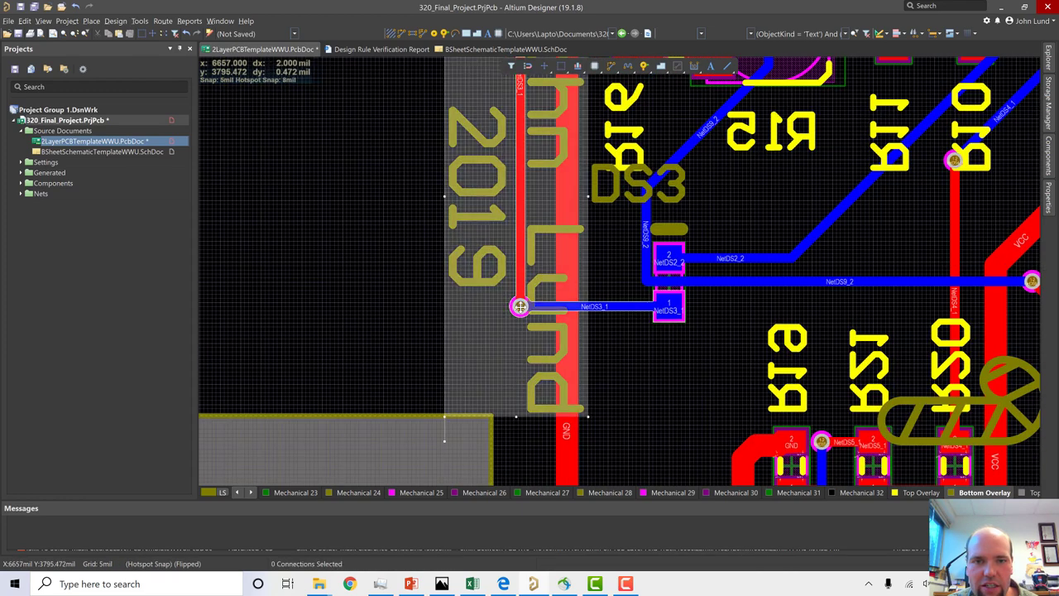
left_click(549, 266)
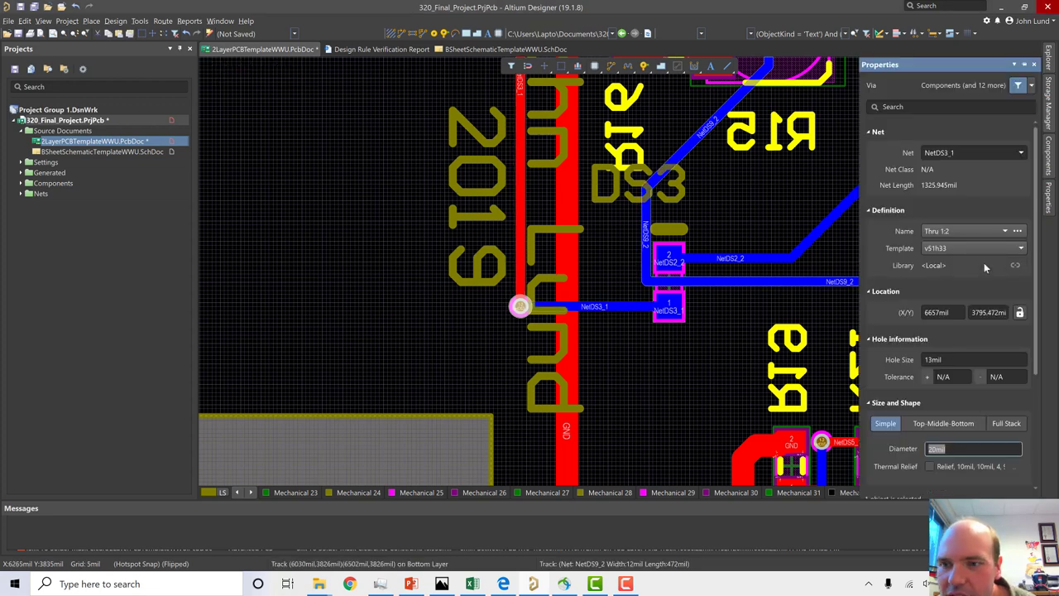
scroll(982, 273, "down", 2)
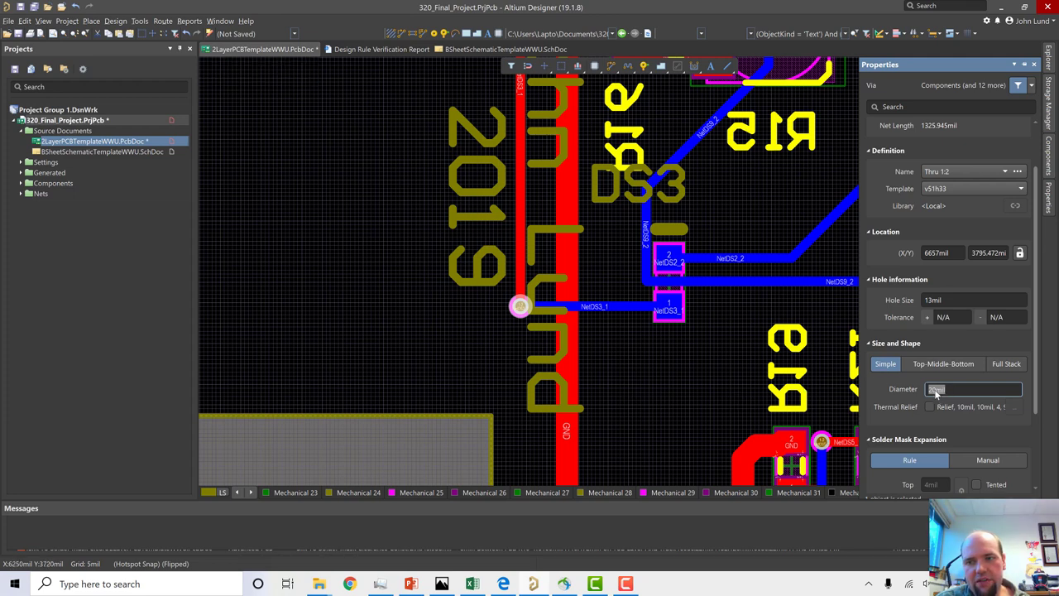
left_click(485, 355)
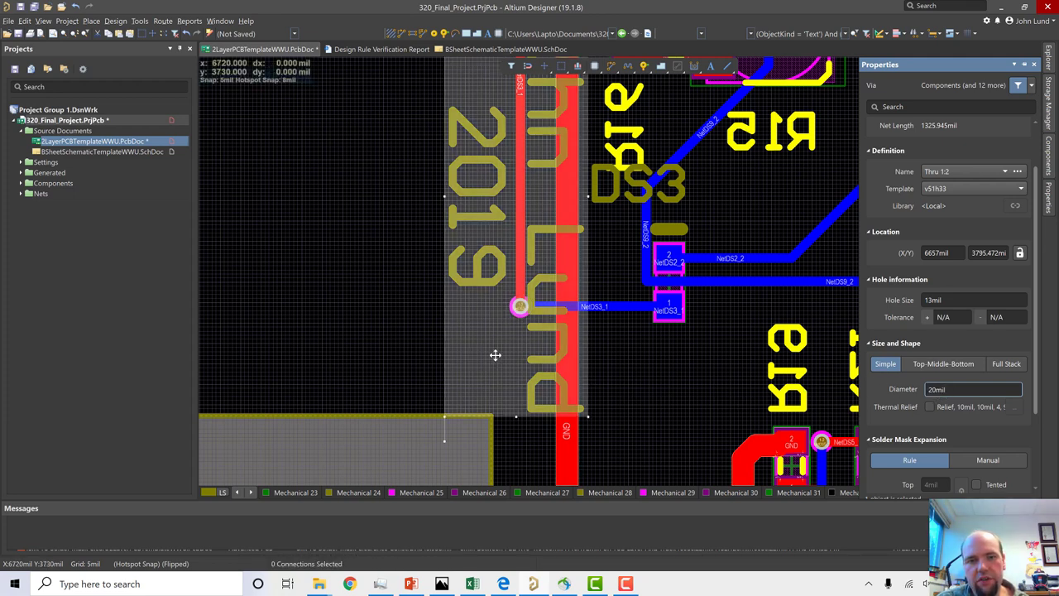
left_click(625, 360)
scroll(627, 364, "up", 1)
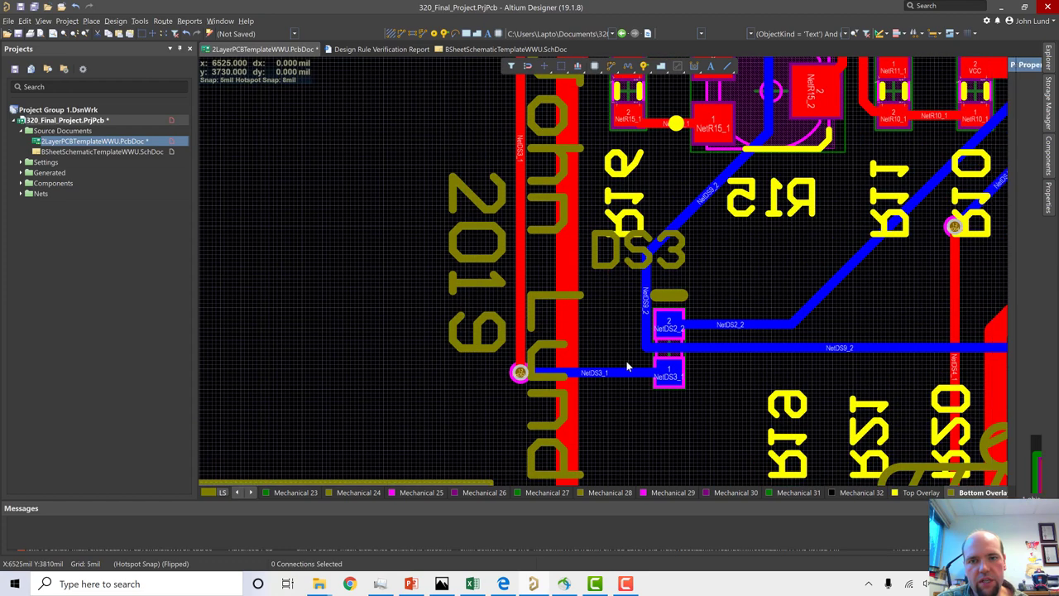
- Undo the autorouting of the remaining connections
scroll(627, 364, "down", 3, "ctrl")
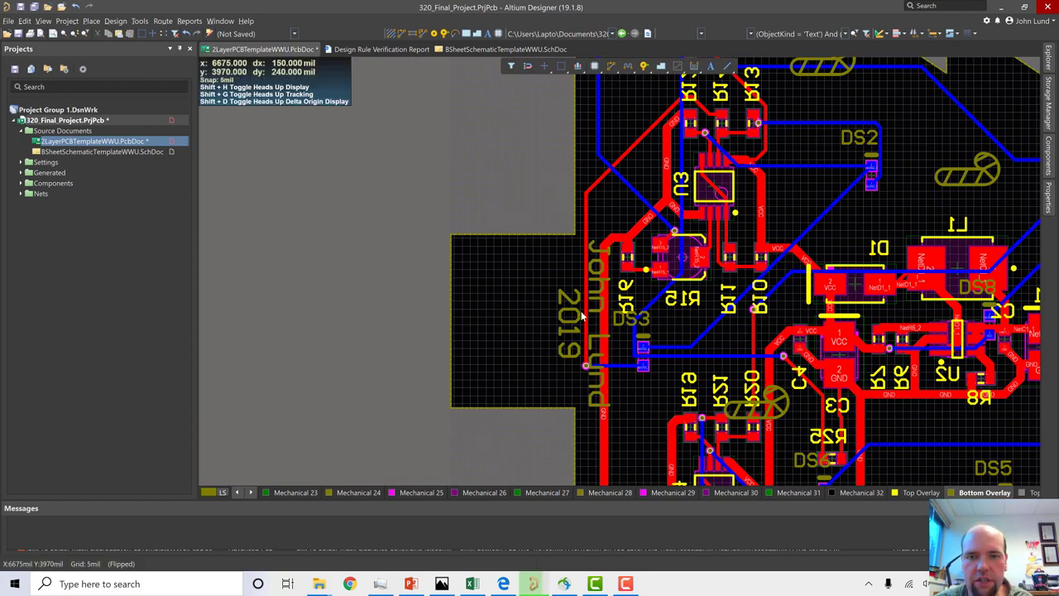
key("ctrl+z")
scroll(581, 311, "down", 1, "ctrl")
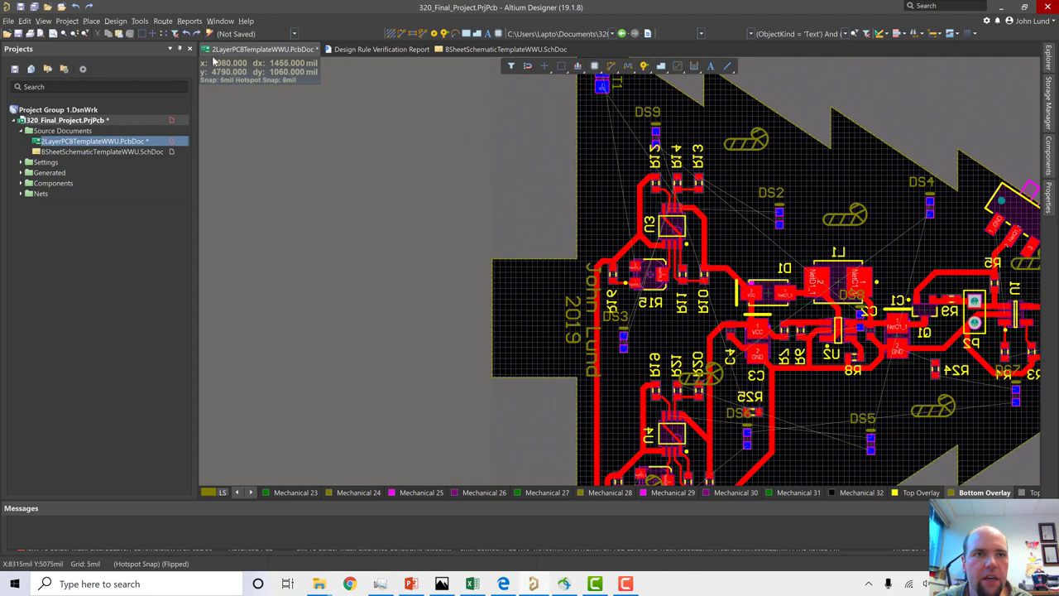
- Set the minimum and preferred via diameters of the RoutingVias design rule to 27 mil
left_click(139, 21)
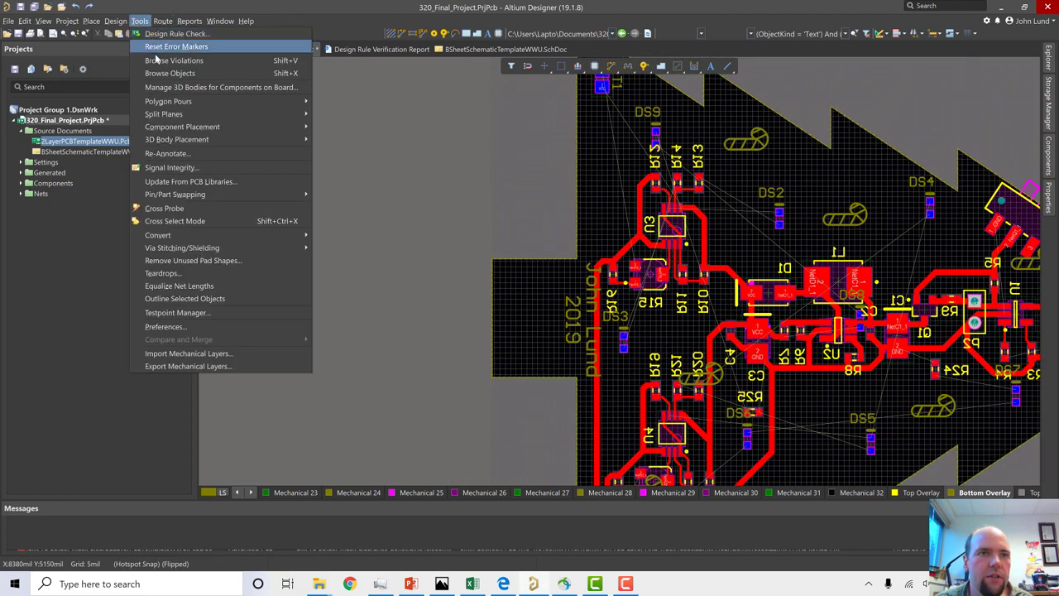
mouse_move(122, 22)
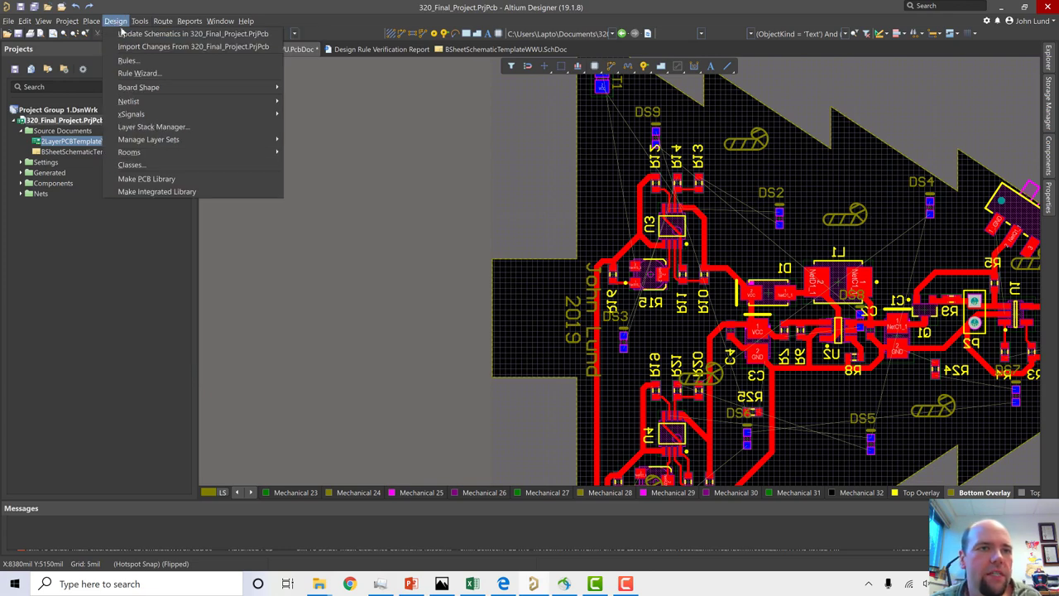
left_click(125, 58)
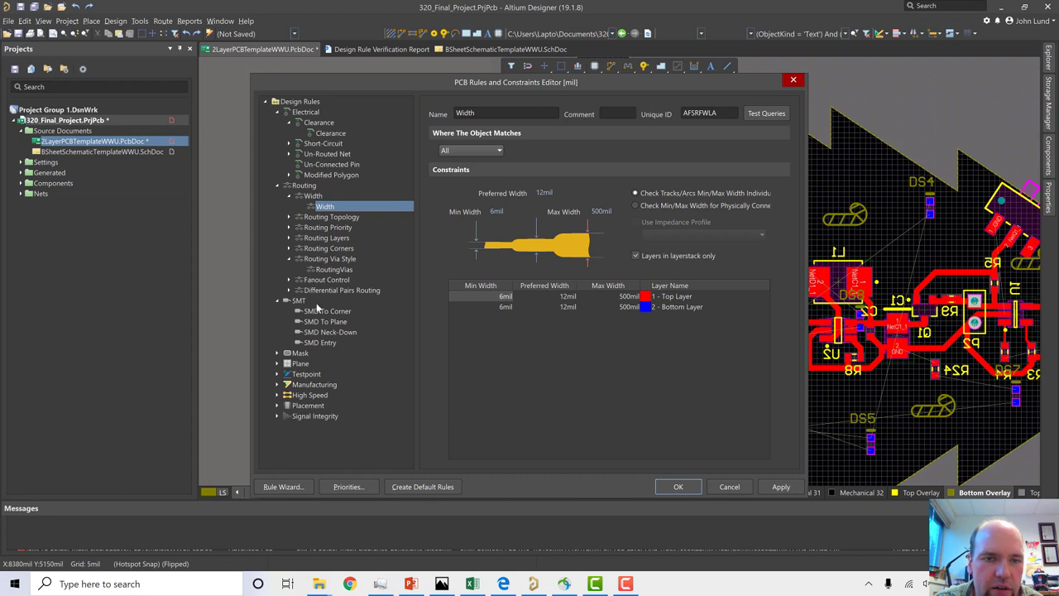
left_click(329, 133)
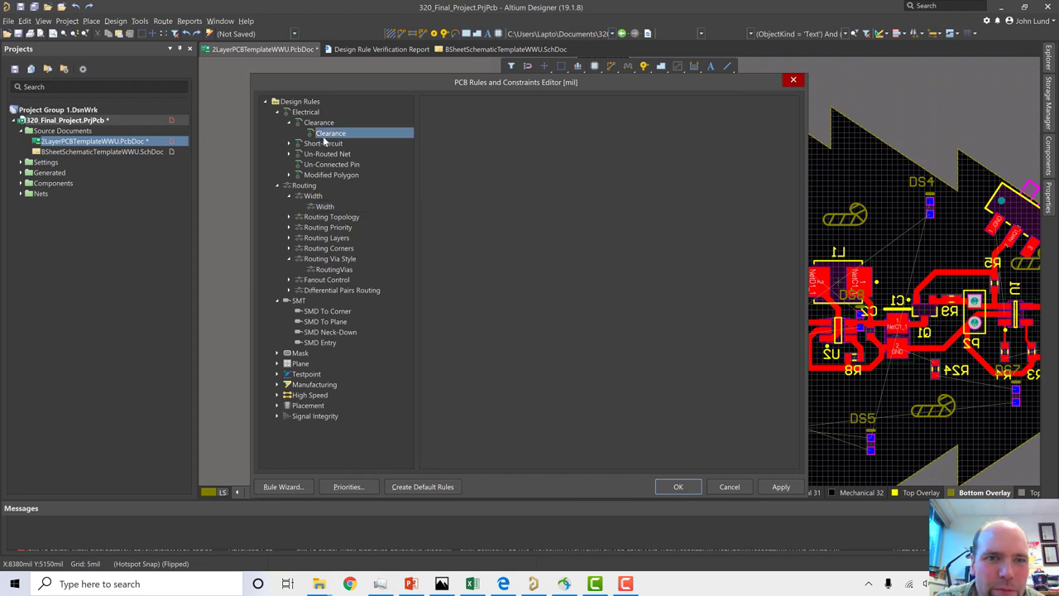
left_click(331, 258)
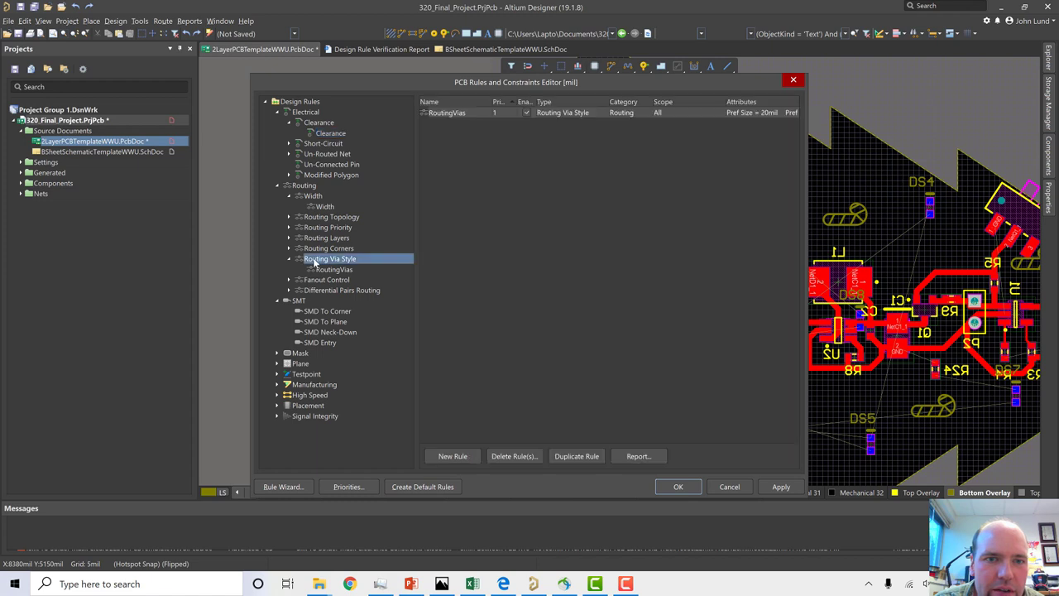
left_click(332, 270)
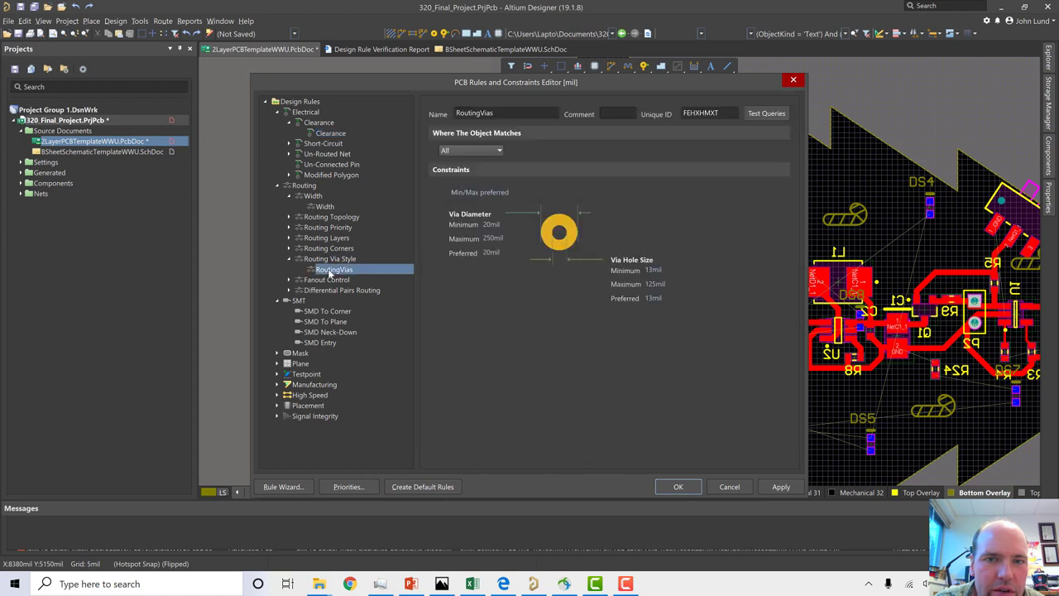
double_click(491, 223)
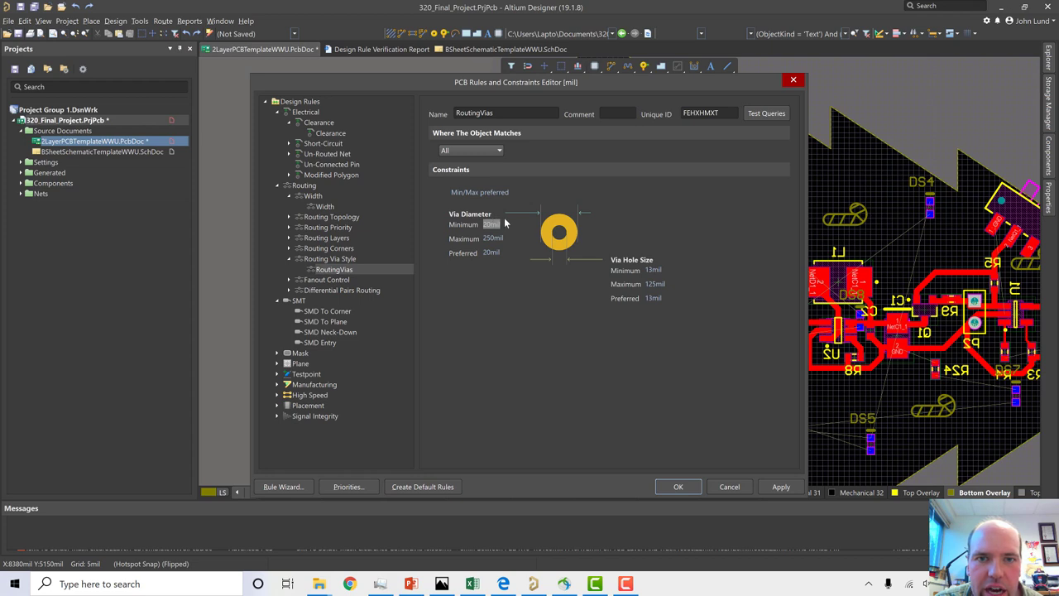
type("27")
key("Return")
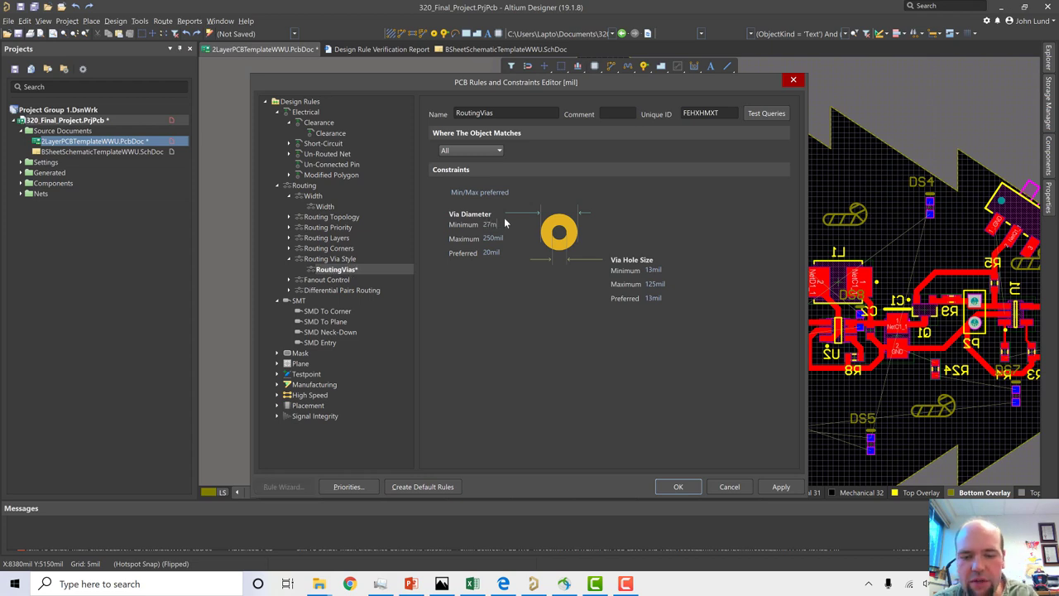
double_click(492, 252)
type("27")
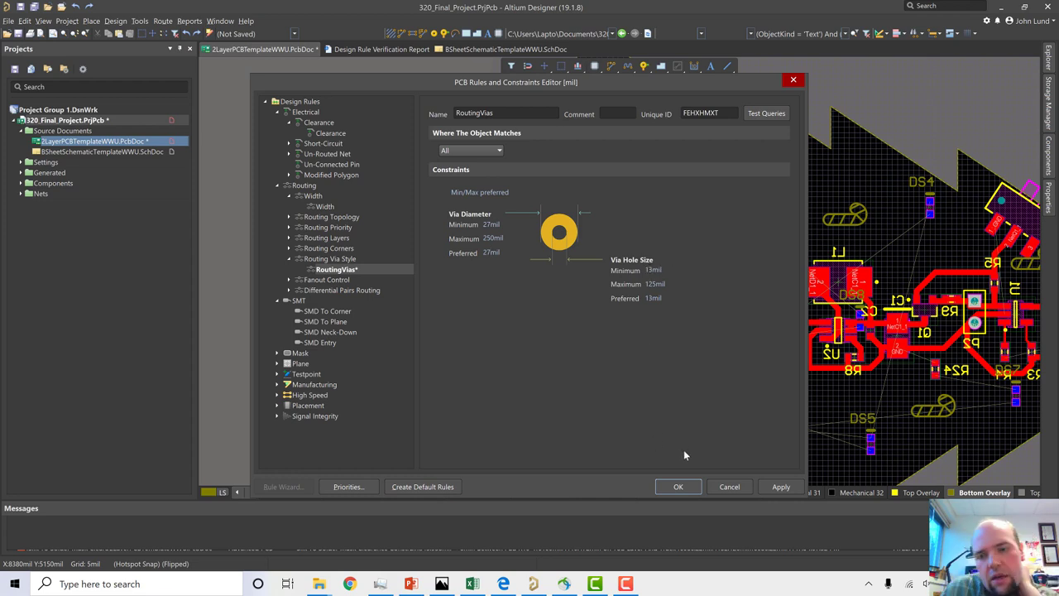
- Apply the via rule changes and autoroute all remaining connections with the Default 2 Layer Board strategy, keeping existing pre-routes locked
left_click(781, 487)
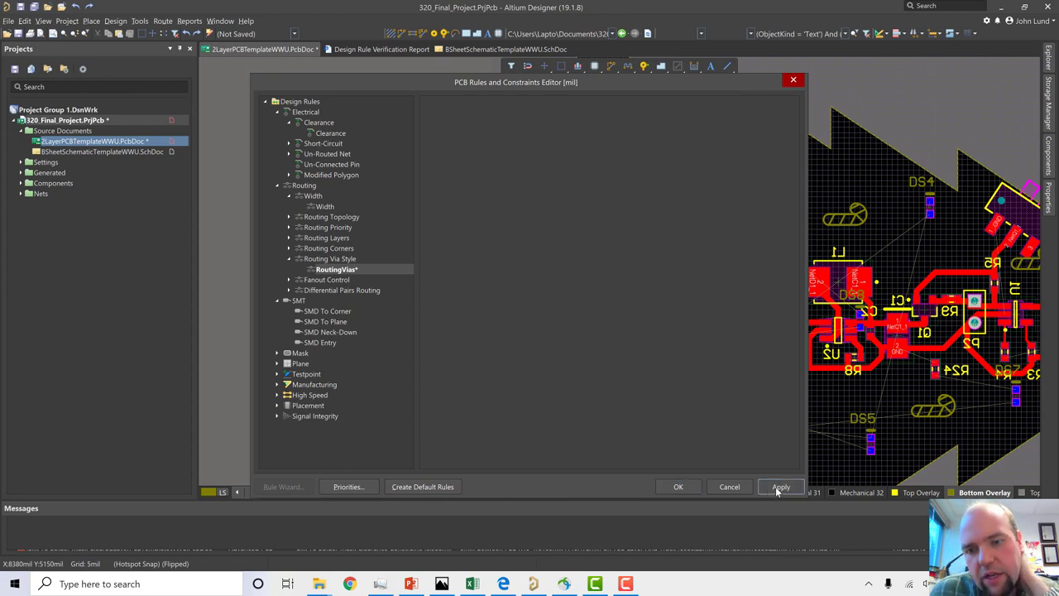
left_click(676, 488)
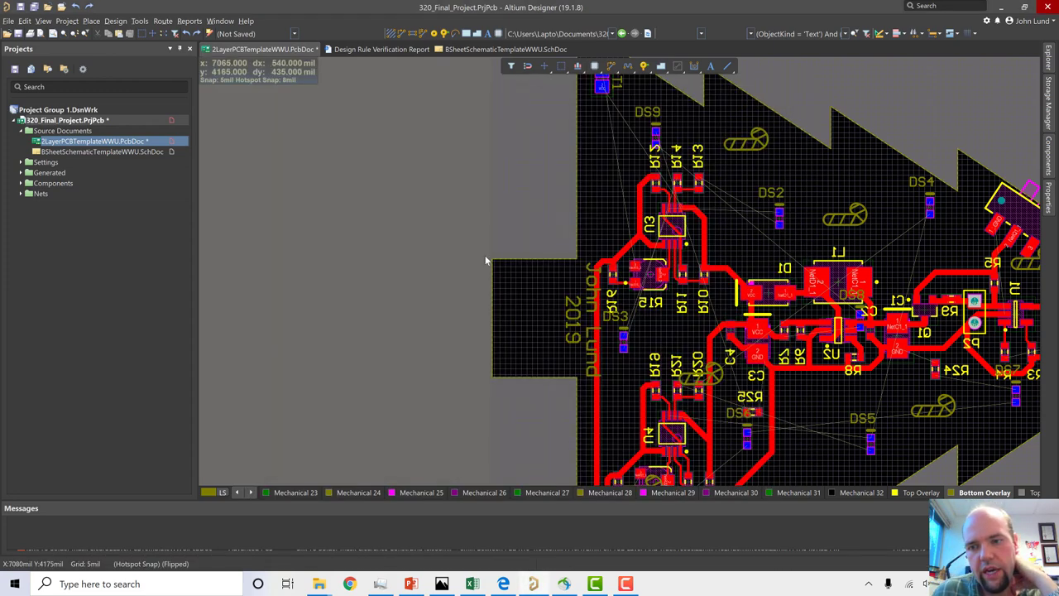
right_click_drag(374, 250, 264, 246)
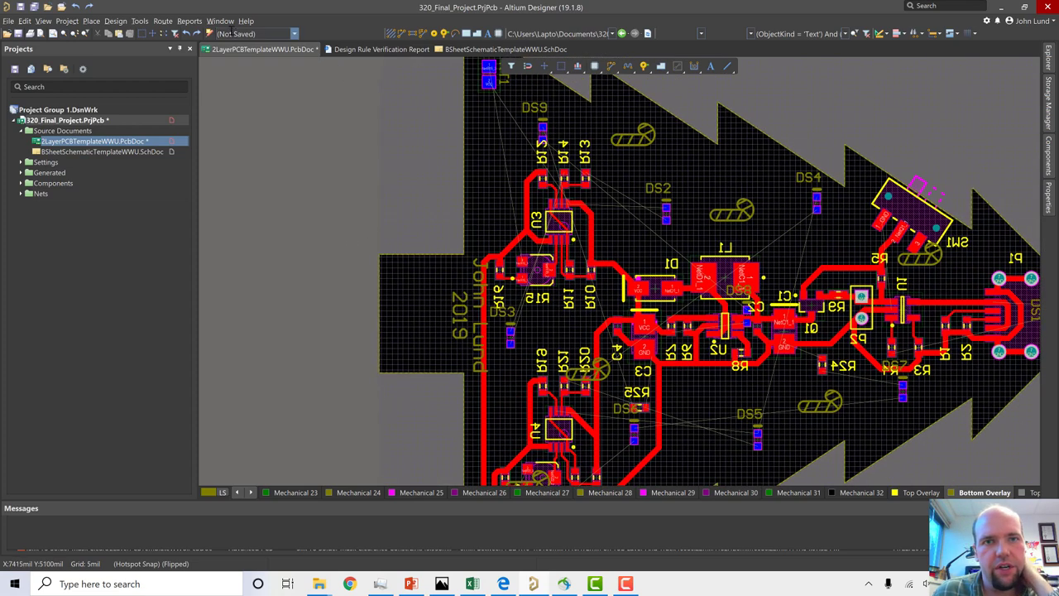
left_click(163, 22)
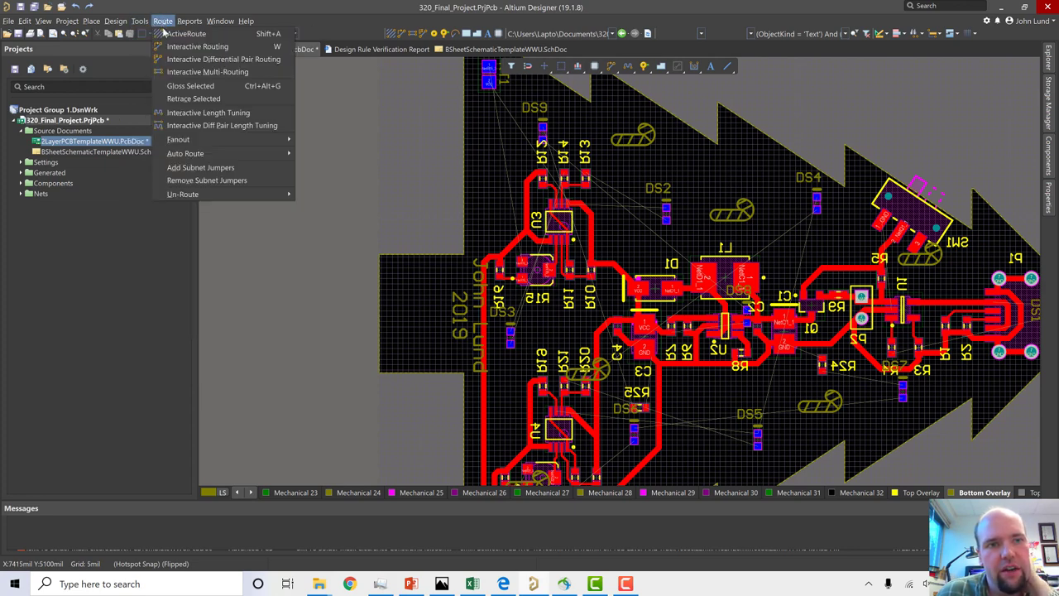
mouse_move(189, 156)
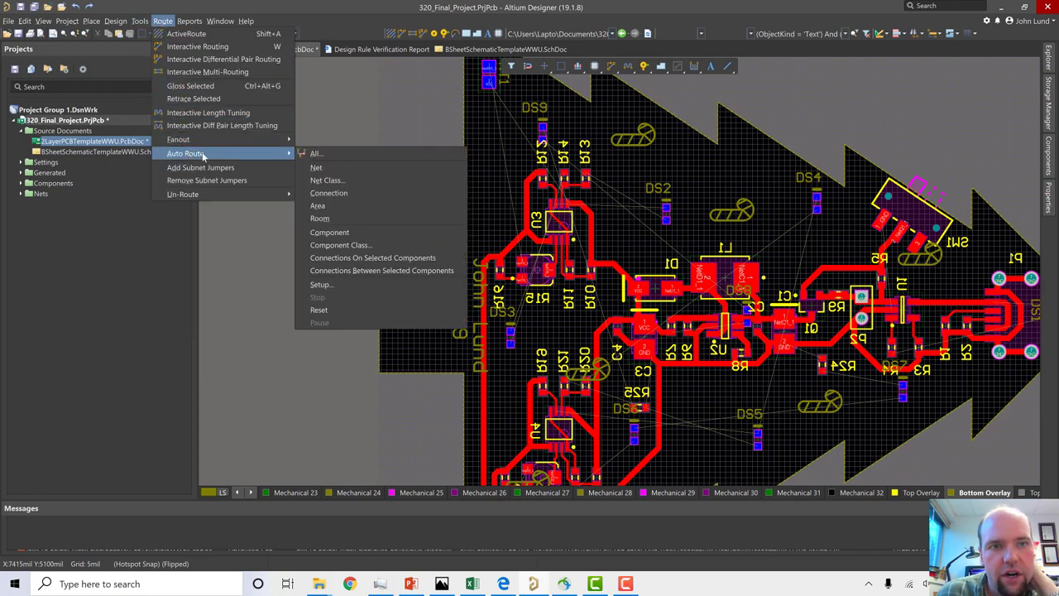
left_click(336, 154)
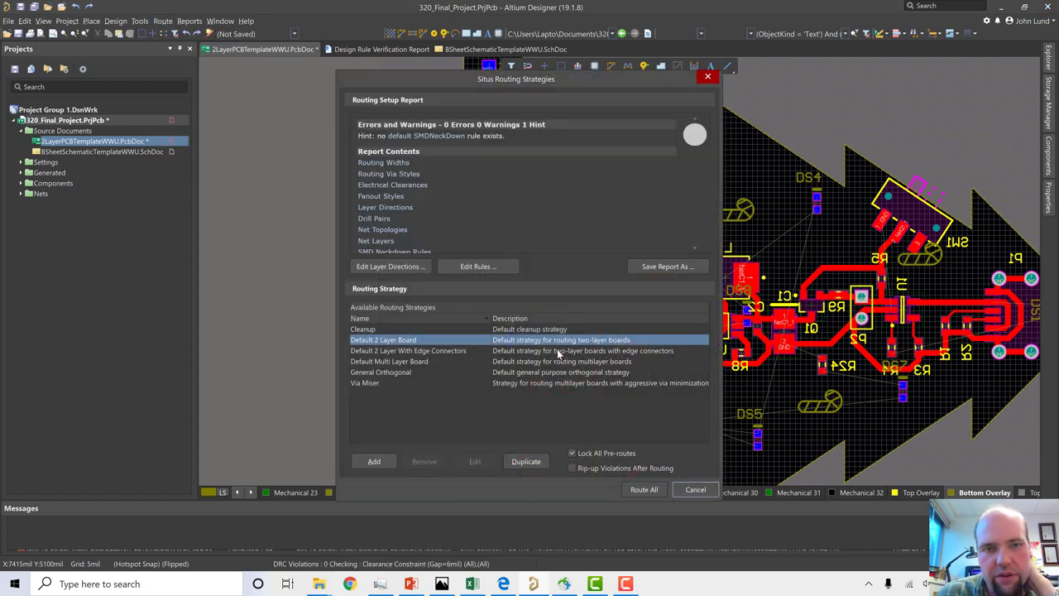
left_click(648, 489)
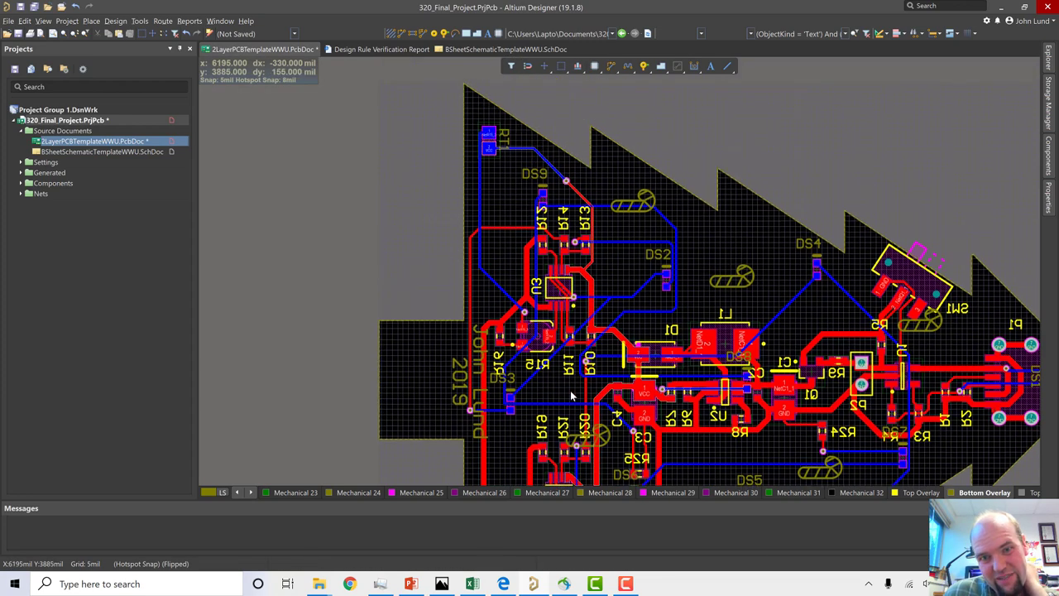
- Examine the autorouted traces and vias around the board text, DS3 and U4
scroll(469, 343, "up", 8, "ctrl")
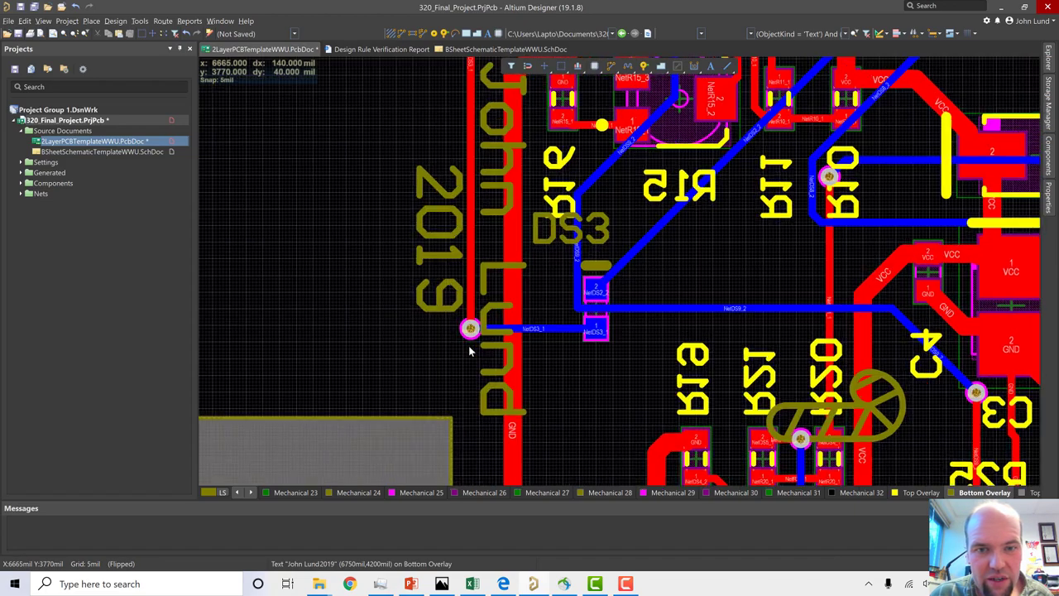
scroll(473, 321, "up", 3, "ctrl")
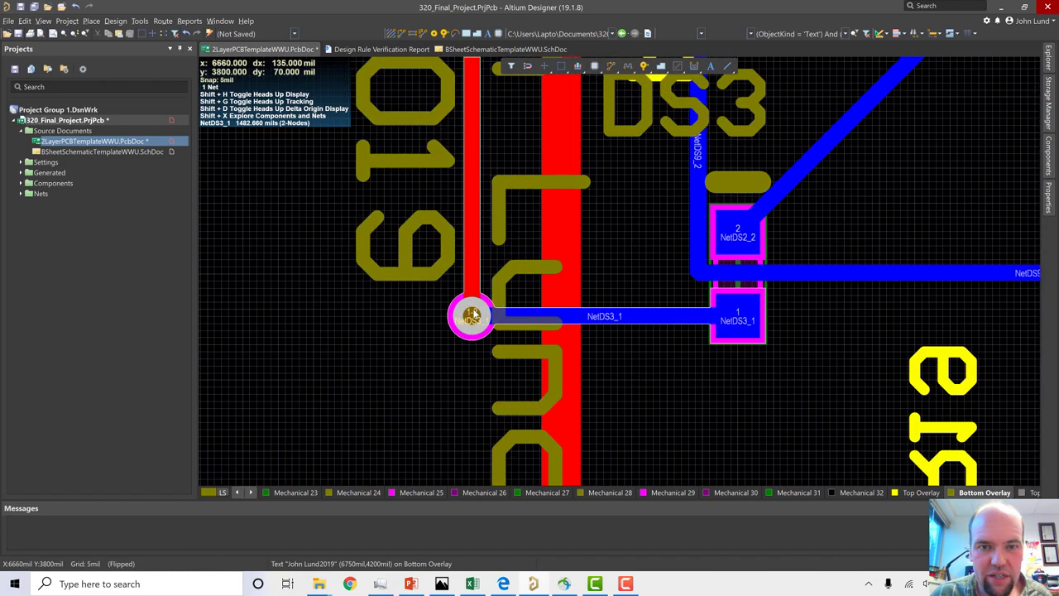
scroll(473, 318, "down", 5, "ctrl")
scroll(684, 418, "down", 2)
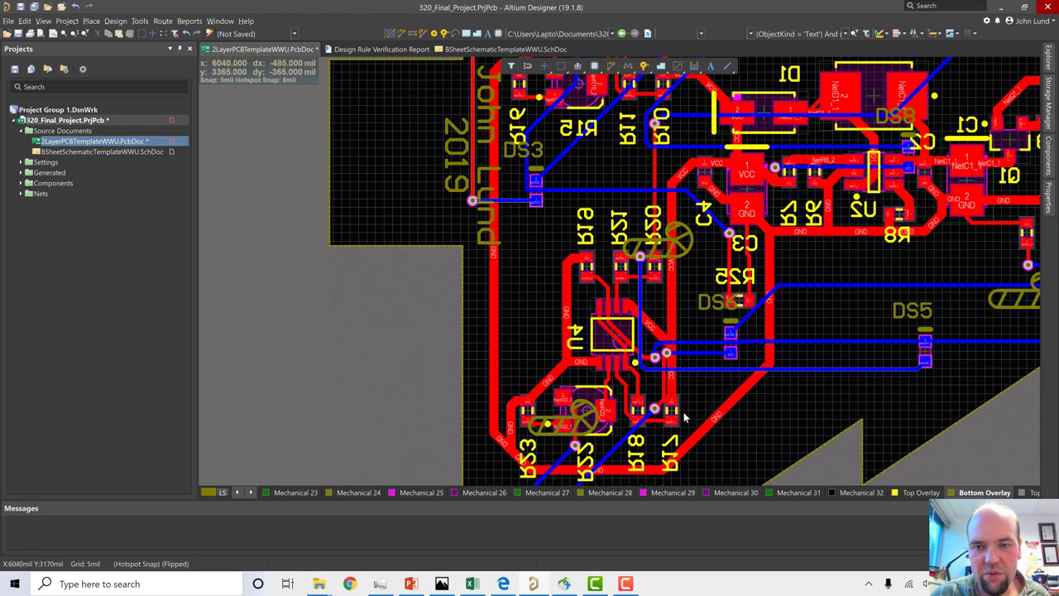
scroll(686, 405, "down", 2, "ctrl")
scroll(729, 370, "up", 3, "ctrl")
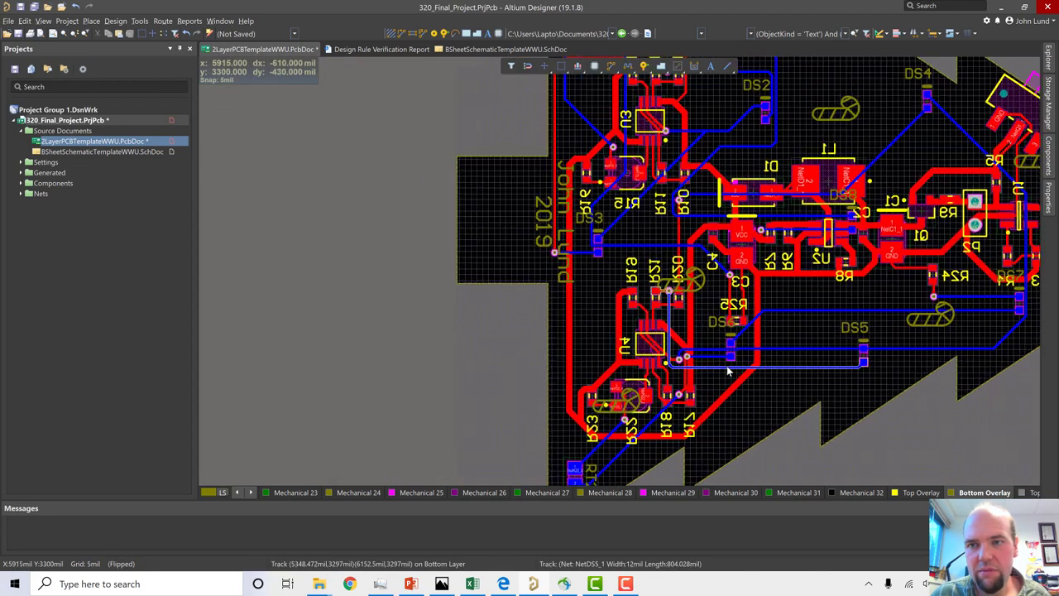
scroll(753, 334, "down", 3, "ctrl")
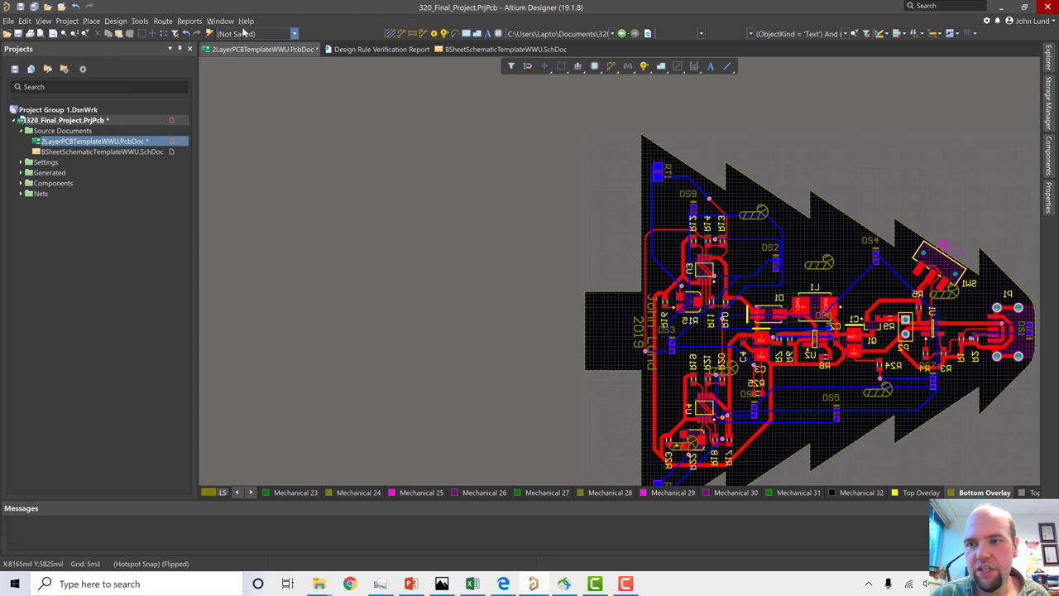
- Examine the autorouted NetQ1_1 and GND traces around SW1, R5 and U1 for awkward routing
scroll(932, 306, "up", 4, "ctrl")
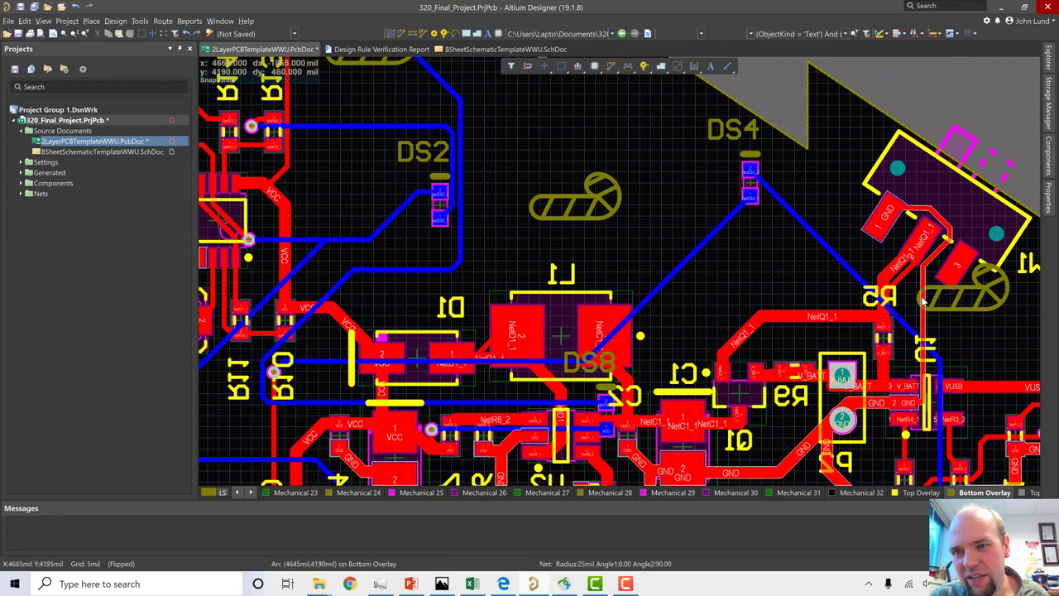
scroll(927, 295, "up", 4, "ctrl")
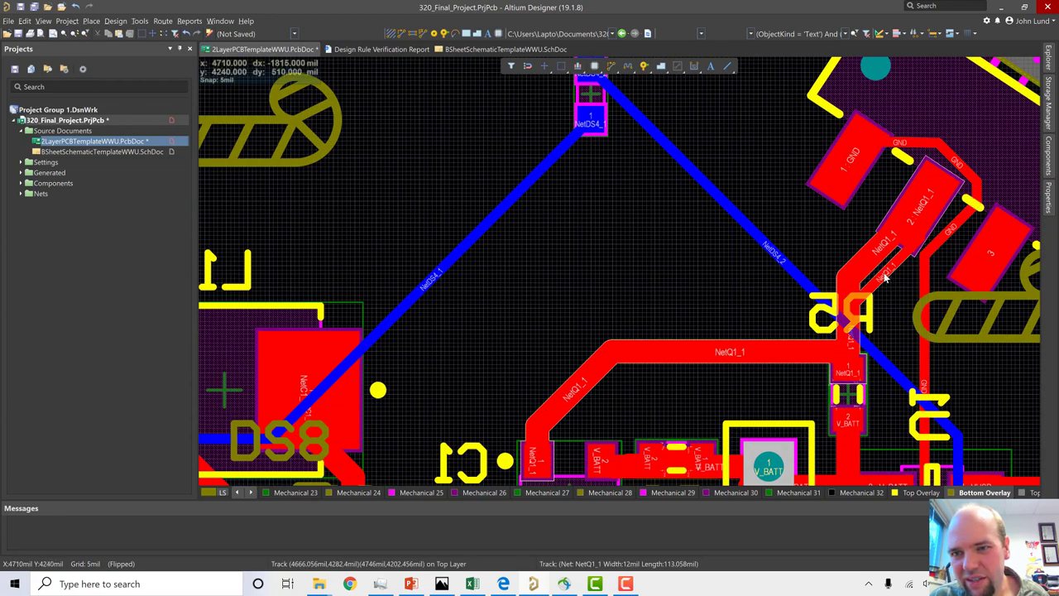
mouse_move(885, 279)
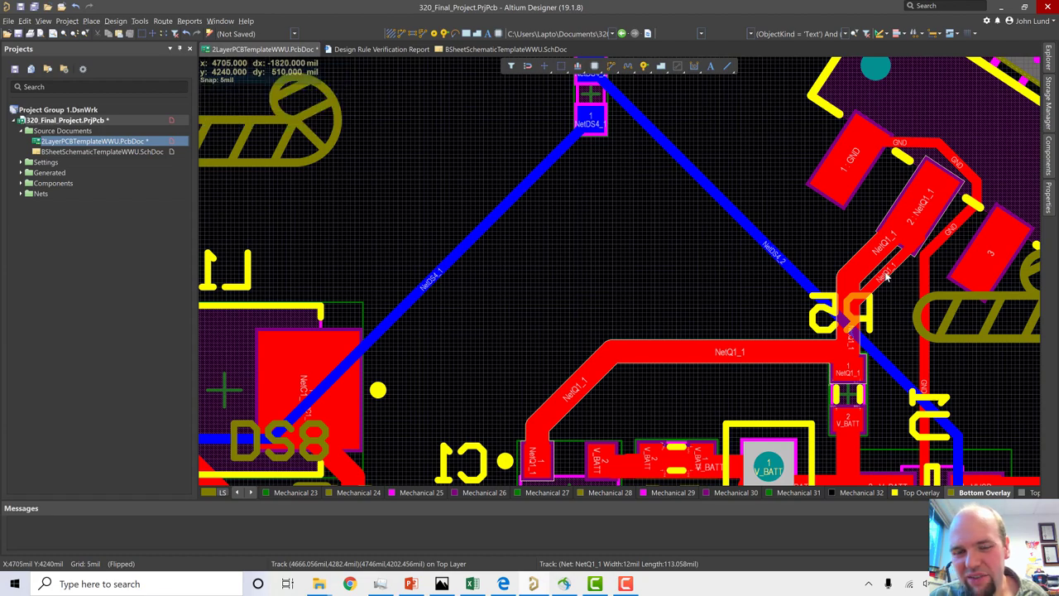
scroll(885, 279, "down", 4, "ctrl")
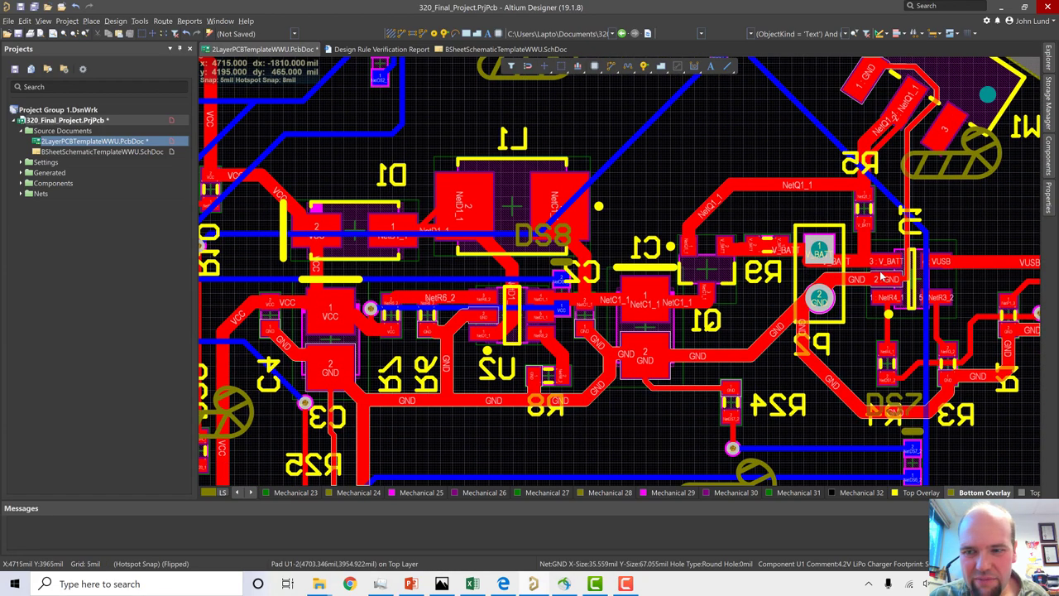
scroll(885, 279, "down", 3, "ctrl")
right_click_drag(983, 348, 808, 384)
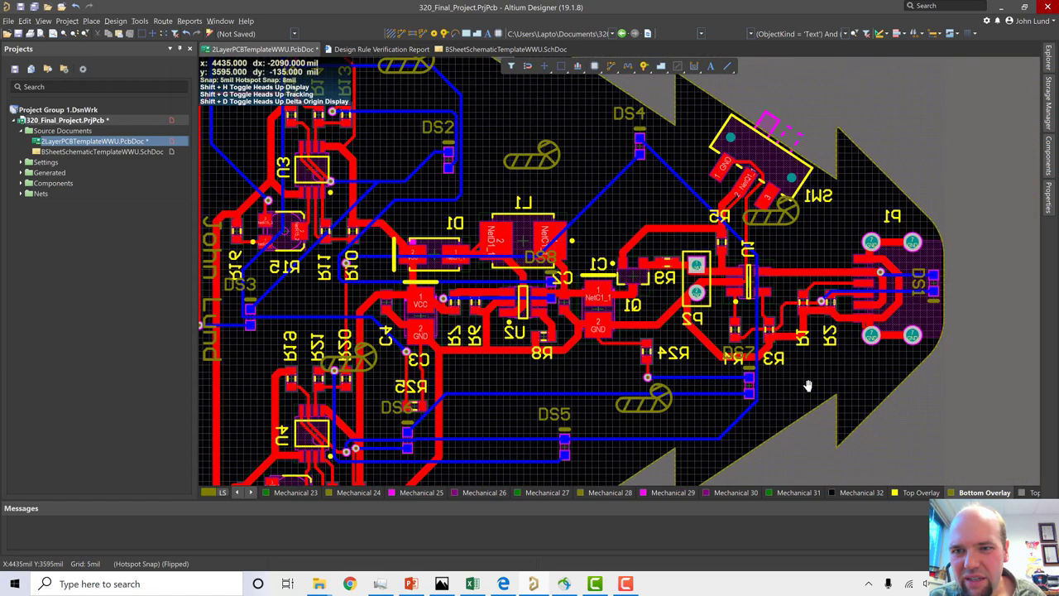
- Reposition the NetDS1_2 via midway between R1 and R2, and select the 5 mil snap grid
scroll(823, 306, "up", 8, "ctrl")
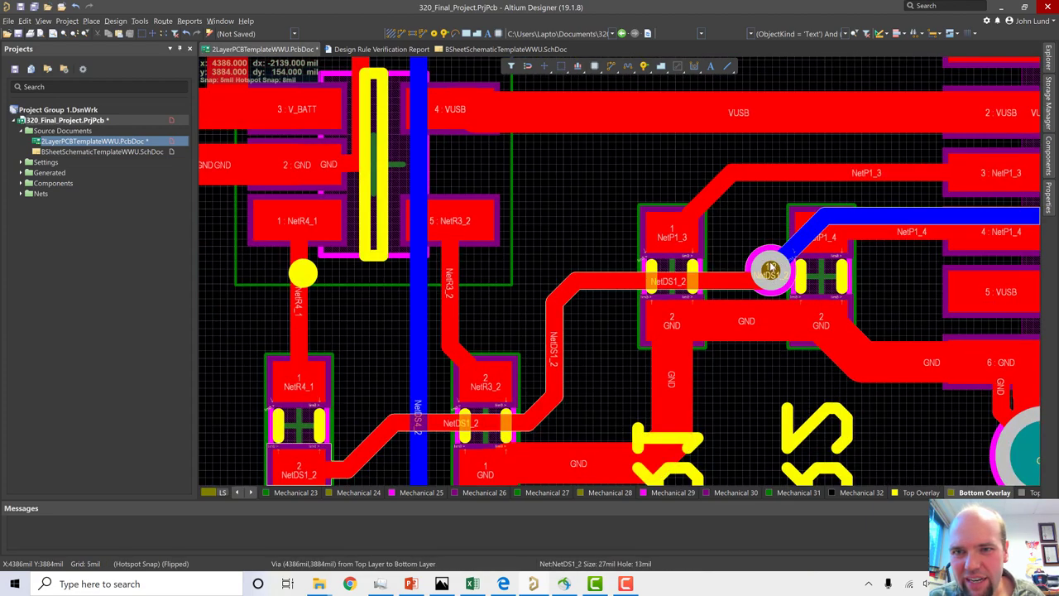
left_click(771, 269)
left_click_drag(770, 269, 718, 283)
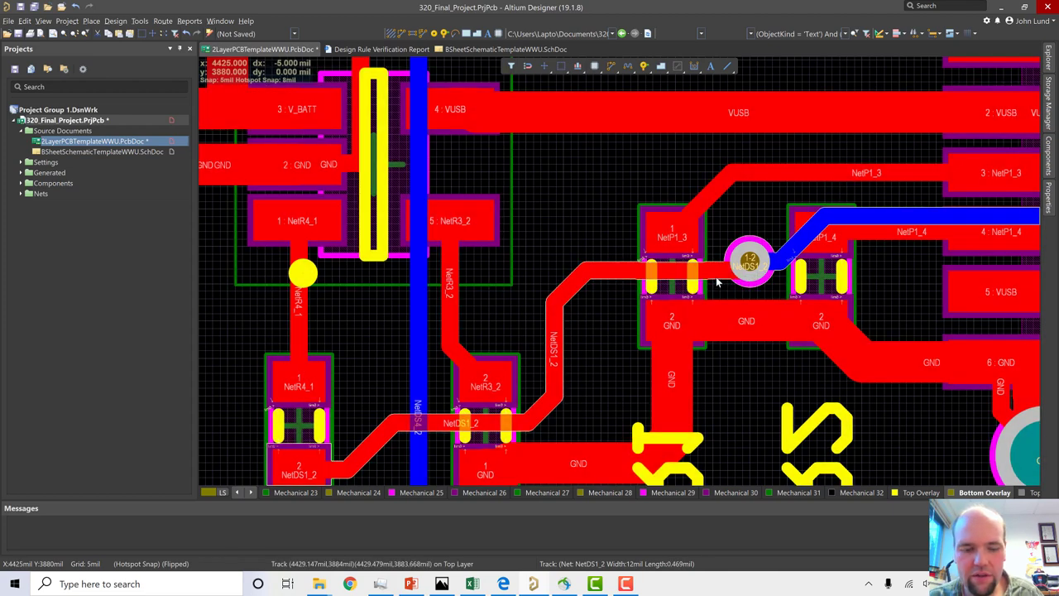
key("g")
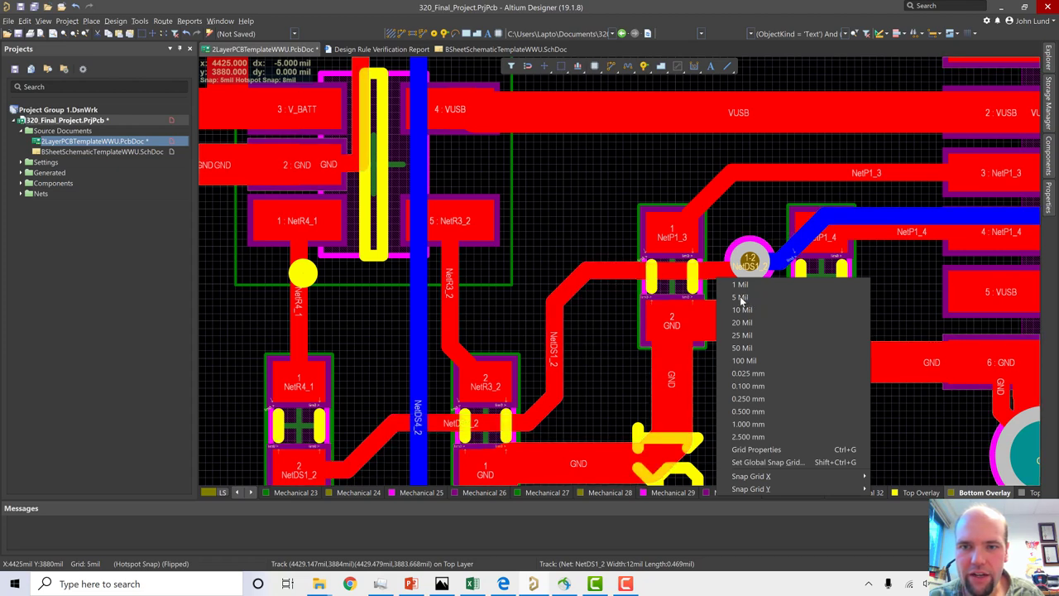
left_click(741, 297)
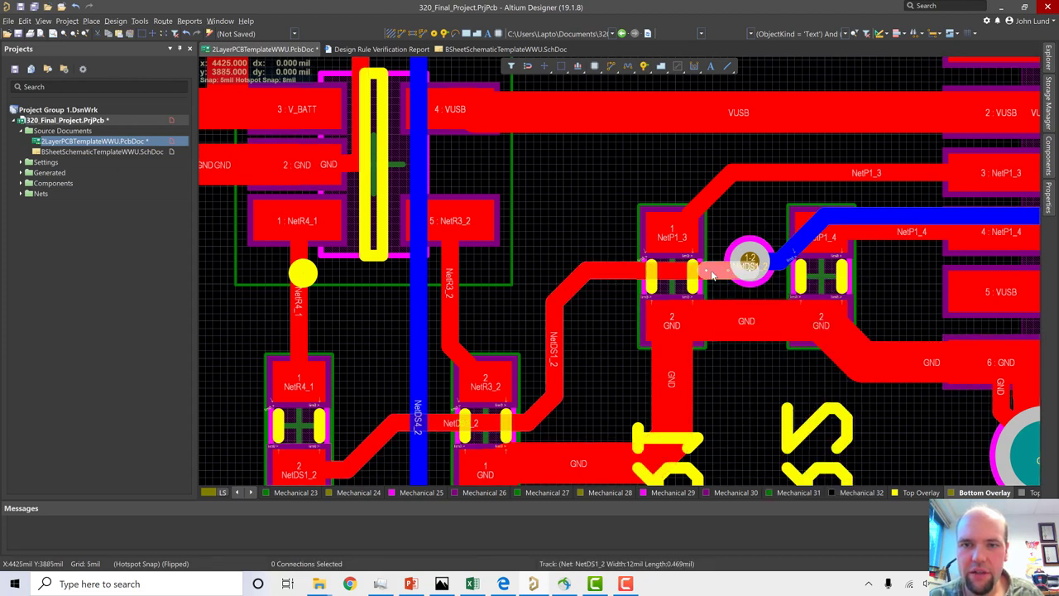
mouse_move(689, 271)
left_mouse_down()
mouse_move(687, 282)
mouse_move(687, 273)
left_mouse_up()
- Set the snap grid to 1 mil and realign the NetDS1_2 trace segments running between R1's pads
key("g")
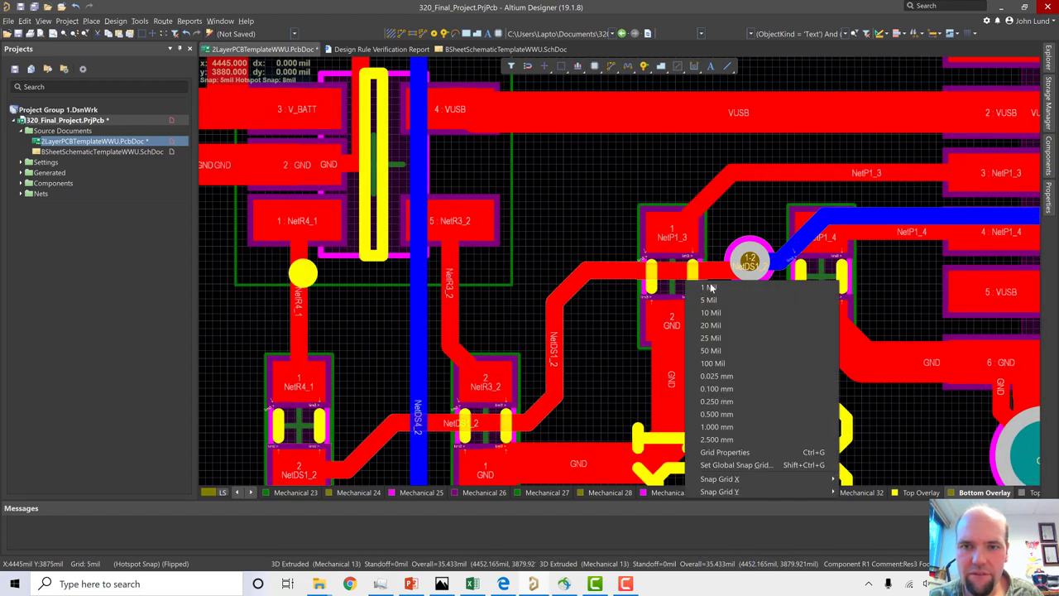
left_click(710, 286)
left_click(675, 273)
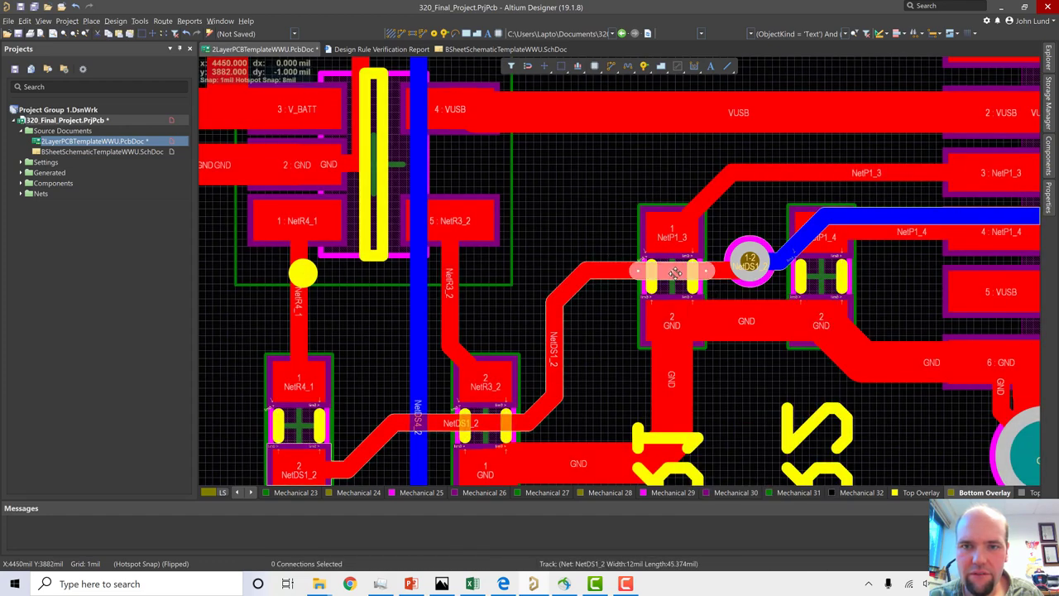
left_click_drag(675, 273, 748, 265)
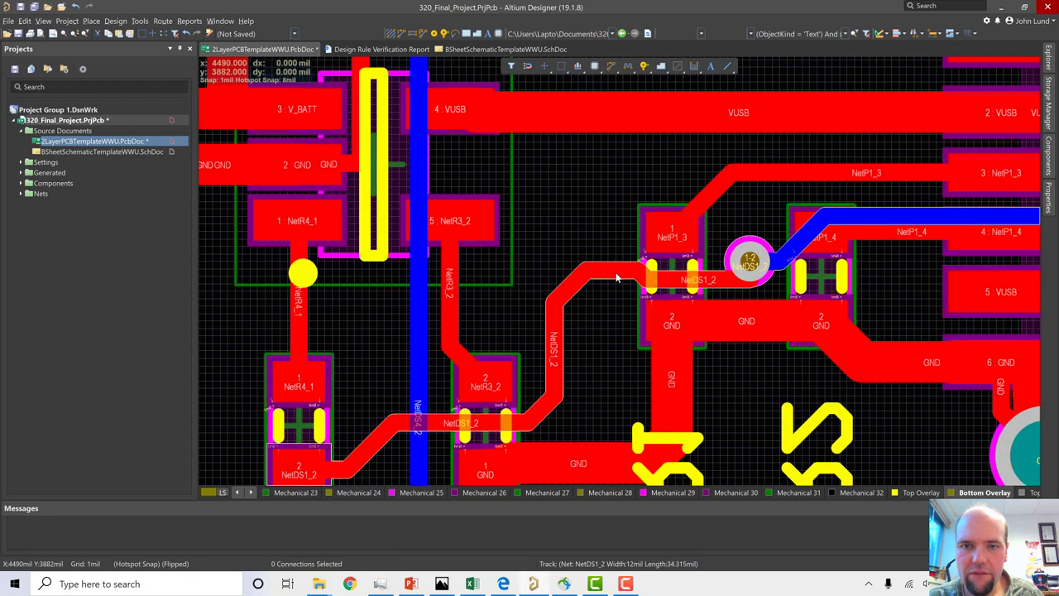
left_click_drag(617, 278, 618, 295)
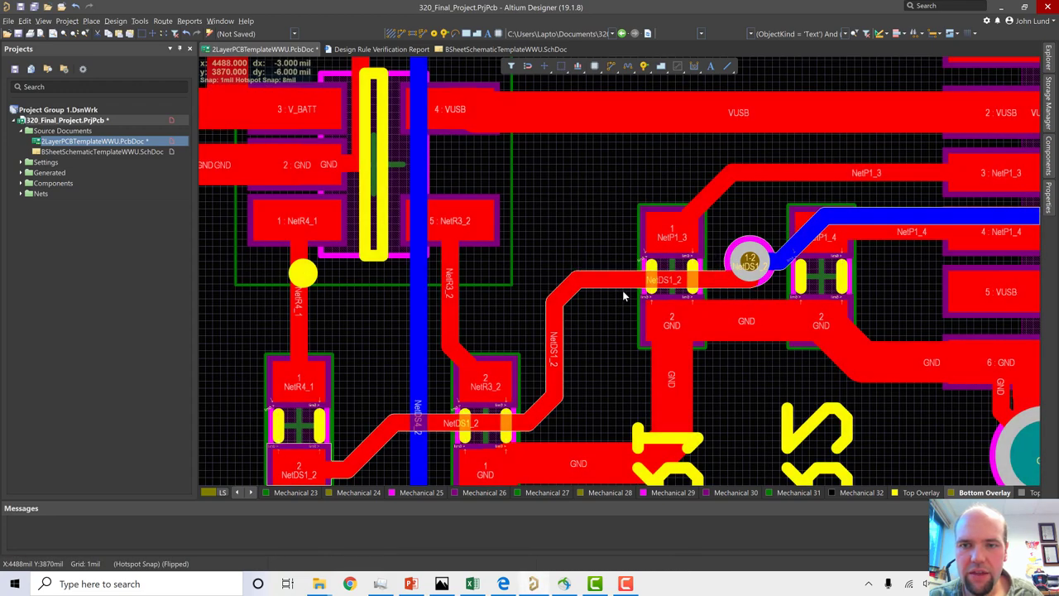
left_click(683, 280)
left_click_drag(684, 280, 663, 273)
scroll(666, 261, "down", 2, "ctrl")
scroll(684, 239, "down", 3, "ctrl")
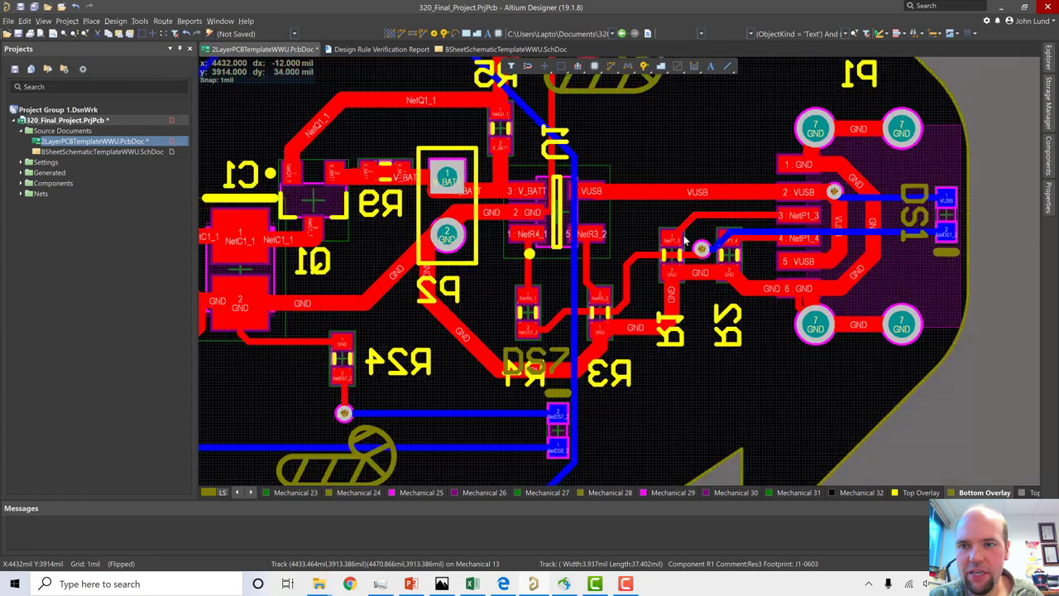
- Move the thin duplicate NetQ1_1 trace onto the wide one at SW1 and adjust the GND trace around SW1's middle pad
scroll(634, 211, "up", 3, "ctrl")
scroll(629, 218, "up", 2, "ctrl")
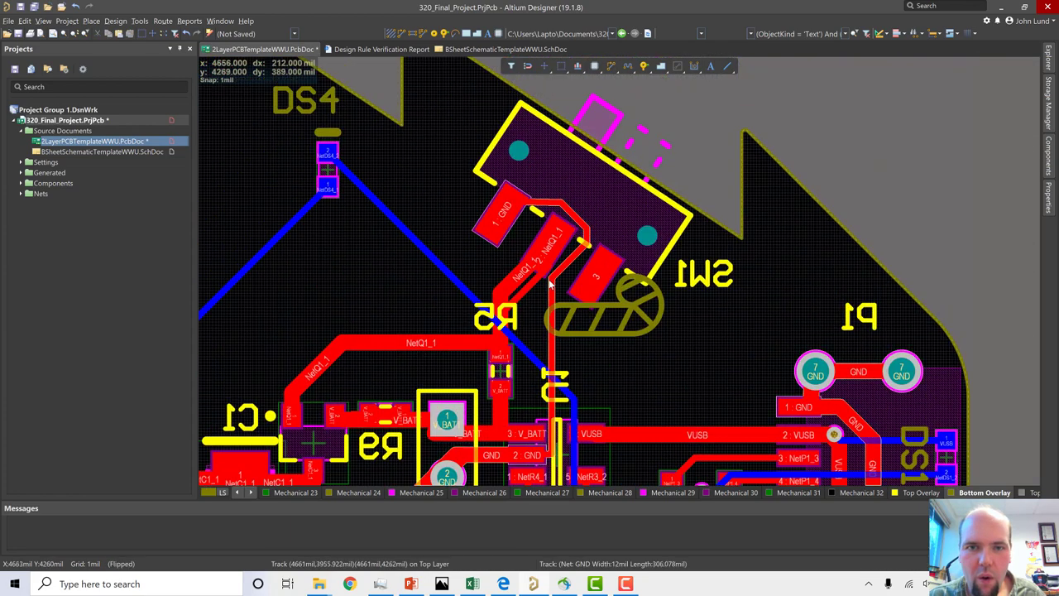
left_click(523, 284)
left_click_drag(519, 279, 522, 277)
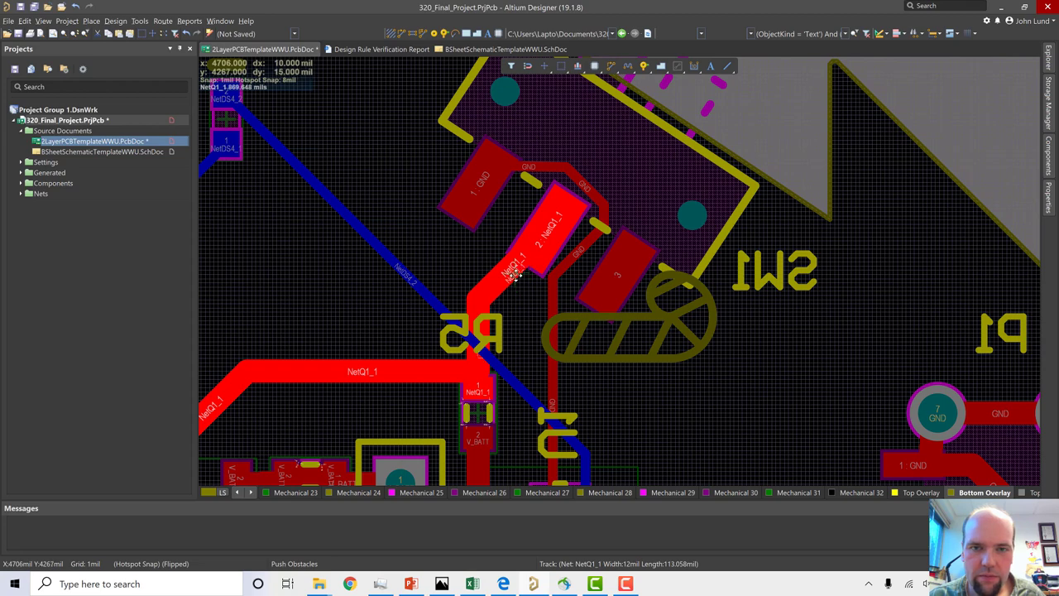
left_click_drag(515, 265, 558, 278)
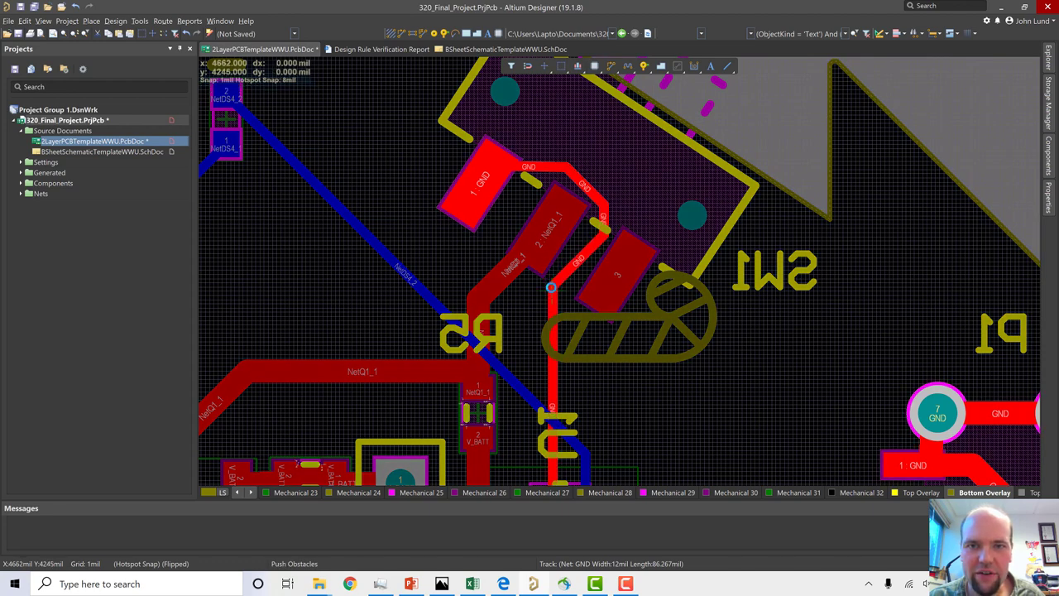
left_click_drag(550, 288, 551, 286)
mouse_move(601, 189)
left_mouse_down()
mouse_move(606, 213)
mouse_move(605, 203)
left_mouse_up()
scroll(583, 222, "down", 3, "ctrl")
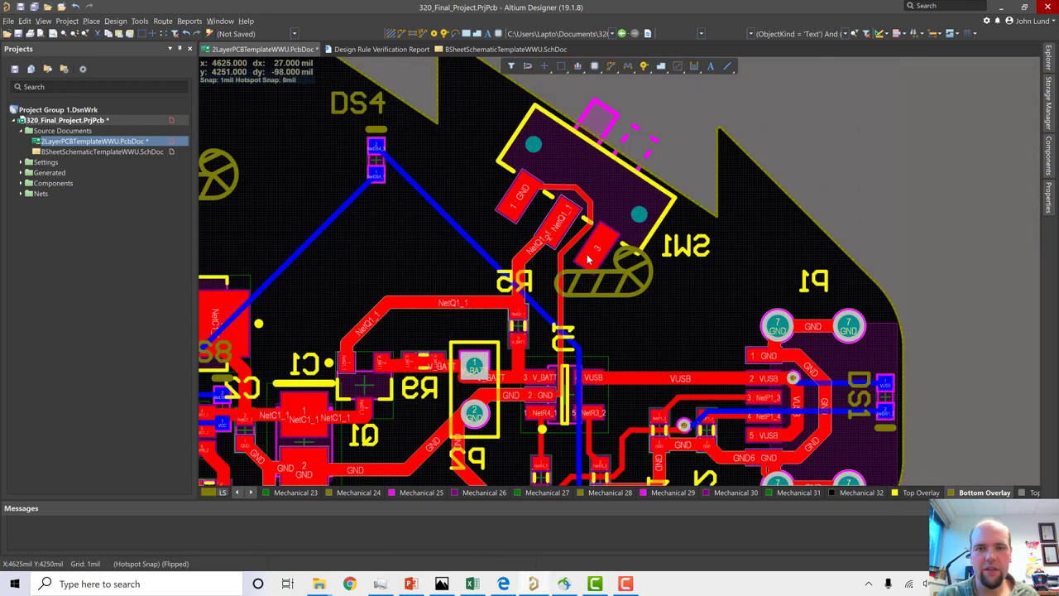
- Shift the bottom-layer NetDS4_2 trace away from the pads of DS7
right_click_drag(454, 206, 679, 19)
left_click(808, 343)
left_click_drag(814, 345, 786, 384)
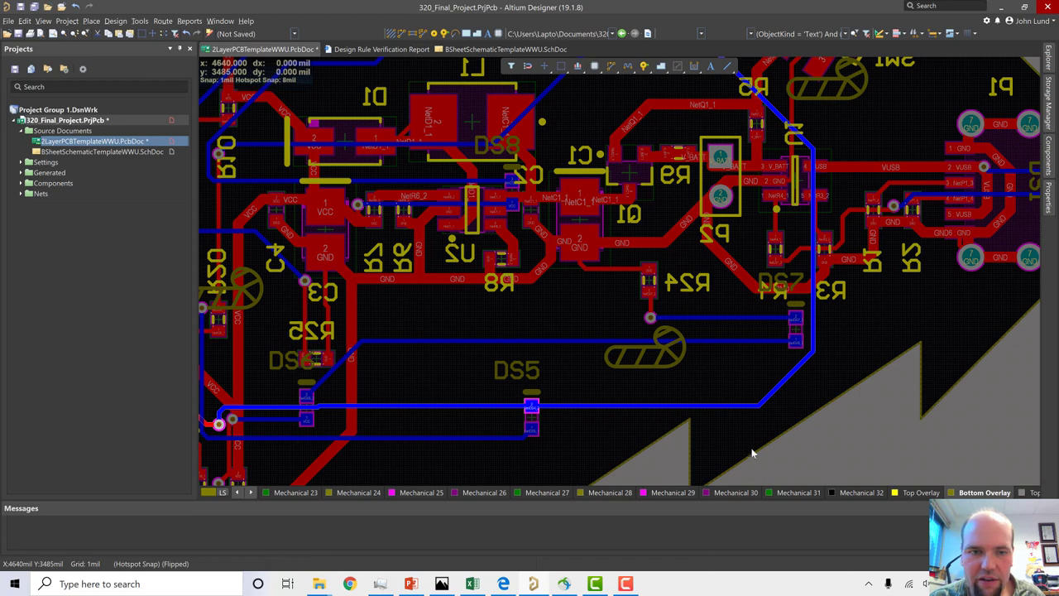
- Shift the long NetR15_3 trace beside RT1 outward toward the board edge, clear of the thermistor's pads
right_click_drag(817, 431, 992, 349)
right_click_drag(536, 445, 617, 365)
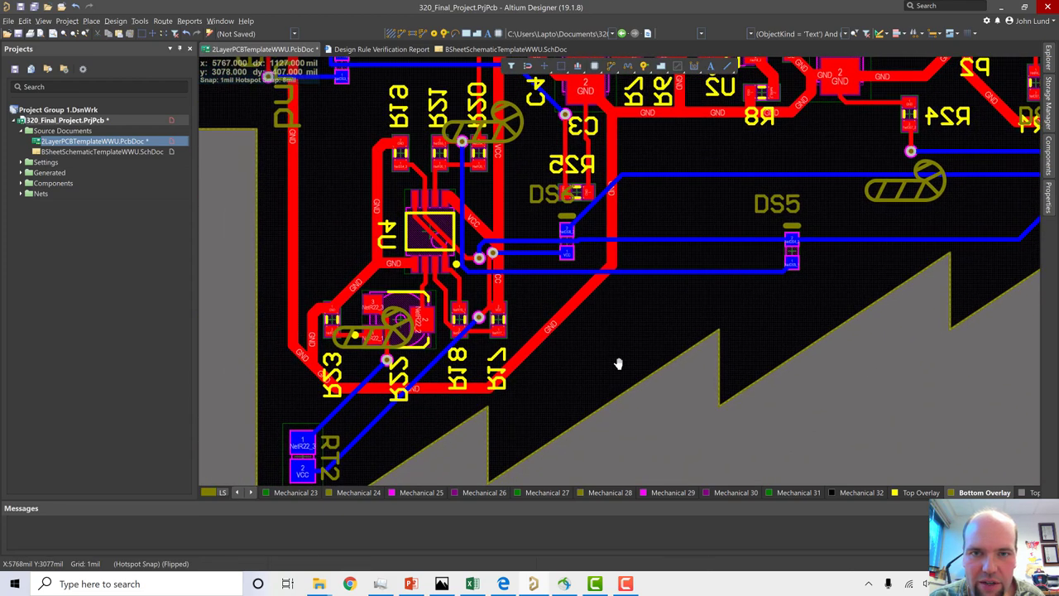
right_click_drag(479, 442, 569, 411)
right_click_drag(263, 245, 363, 455)
right_click_drag(369, 202, 259, 459)
right_click_drag(255, 224, 231, 352)
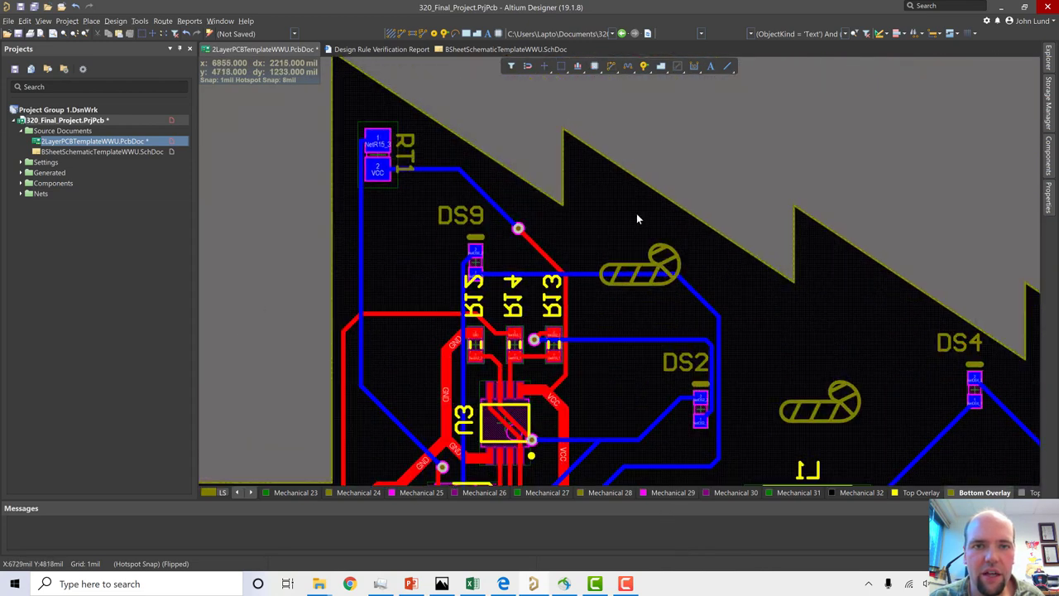
left_click(362, 238)
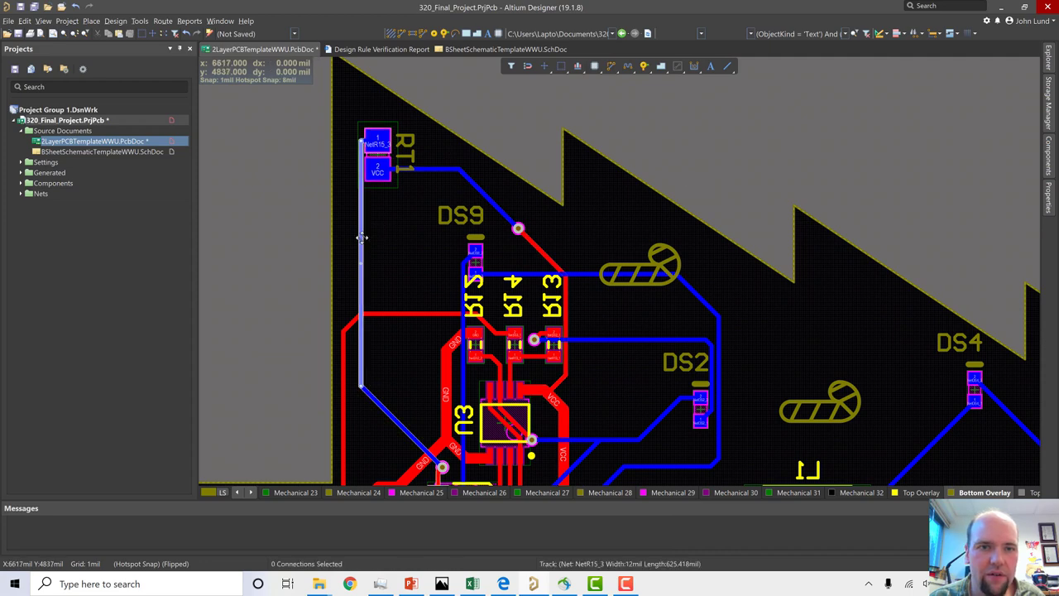
left_click_drag(359, 239, 351, 239)
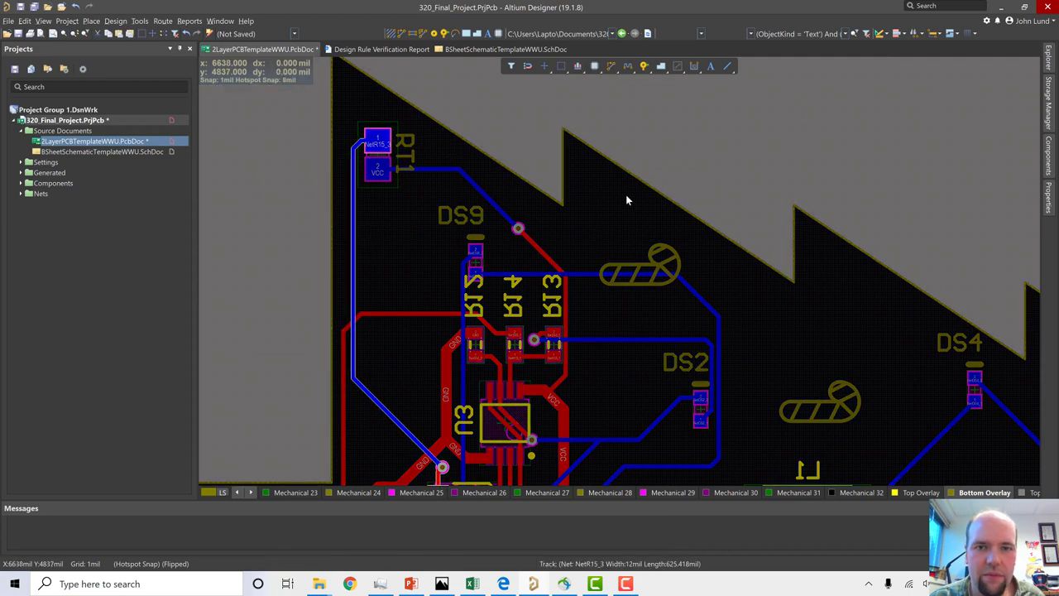
- Look over the whole tree board in 3D and return to the 2D layout
scroll(739, 192, "down", 4)
scroll(740, 196, "down", 1, "ctrl")
scroll(740, 191, "down", 1, "ctrl")
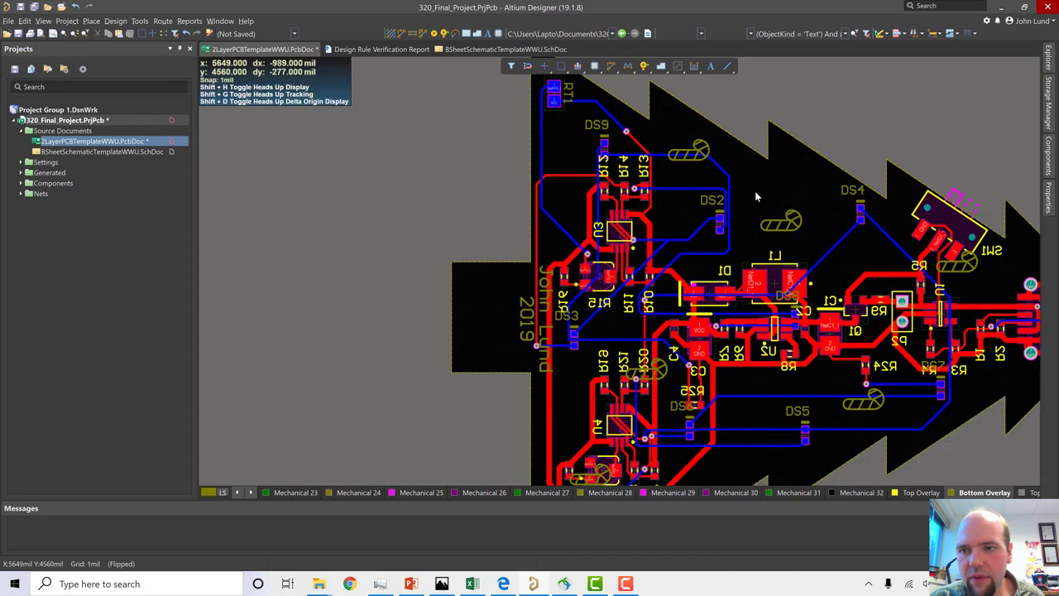
right_click_drag(958, 452, 771, 428)
key("3")
key("0")
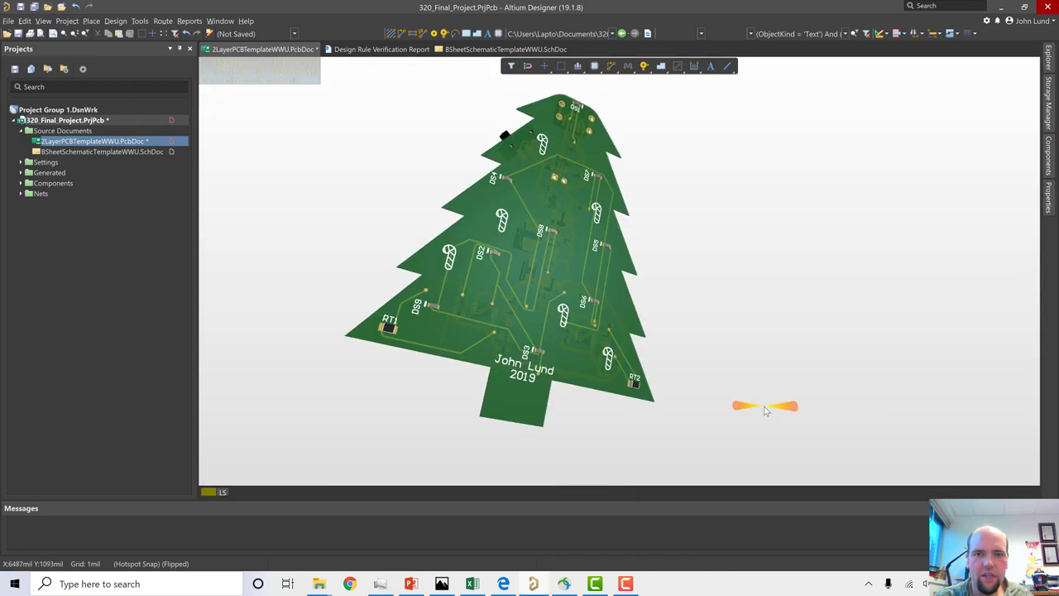
key("2")
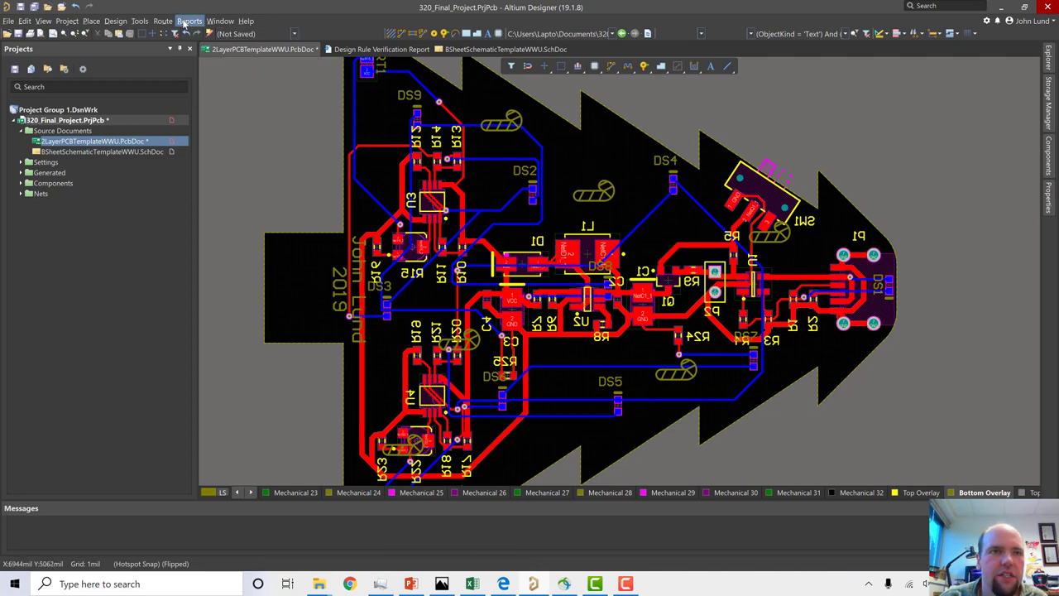
- Set the snap grid to 10 mil and rerun the design rule check on the board
key("g")
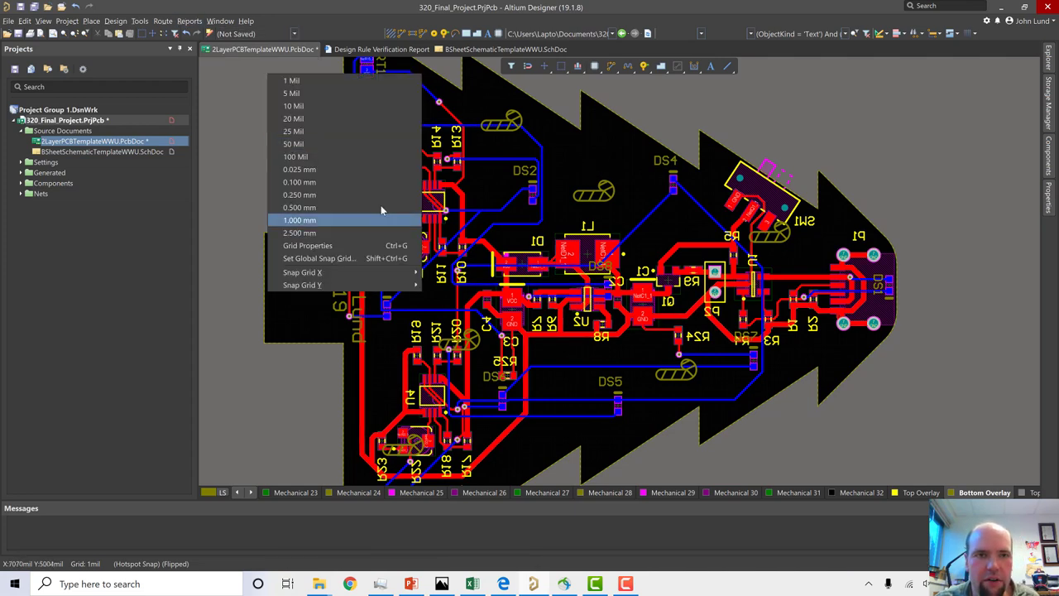
left_click(321, 113)
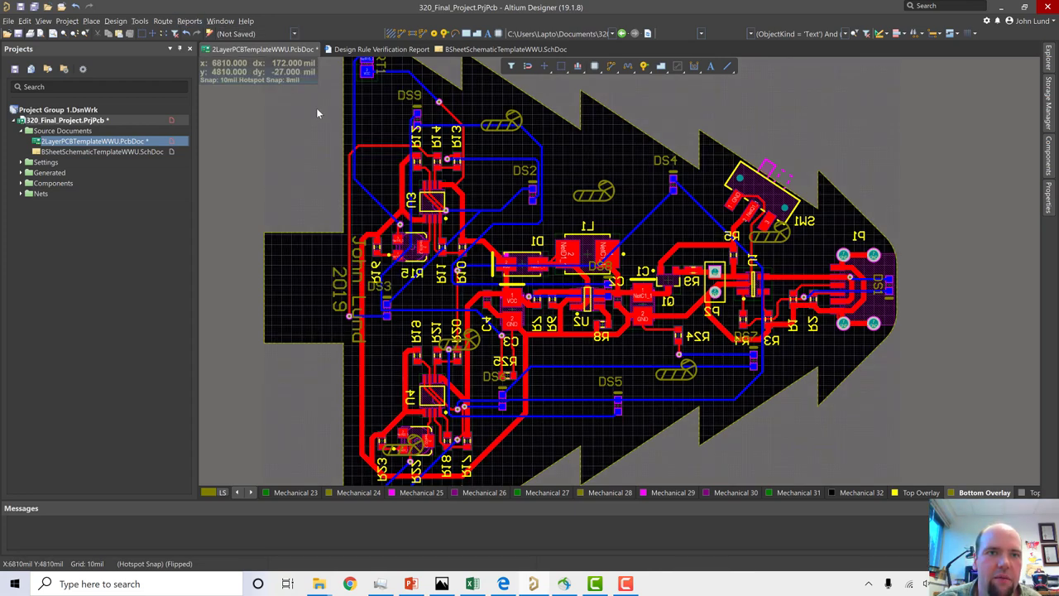
left_click(162, 21)
left_click(194, 33)
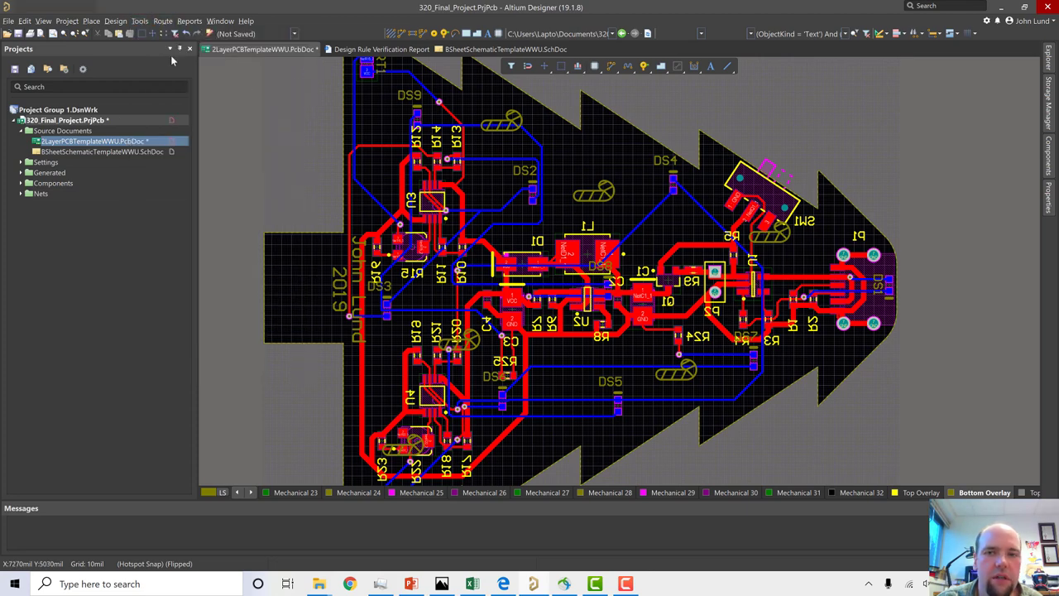
left_click(340, 500)
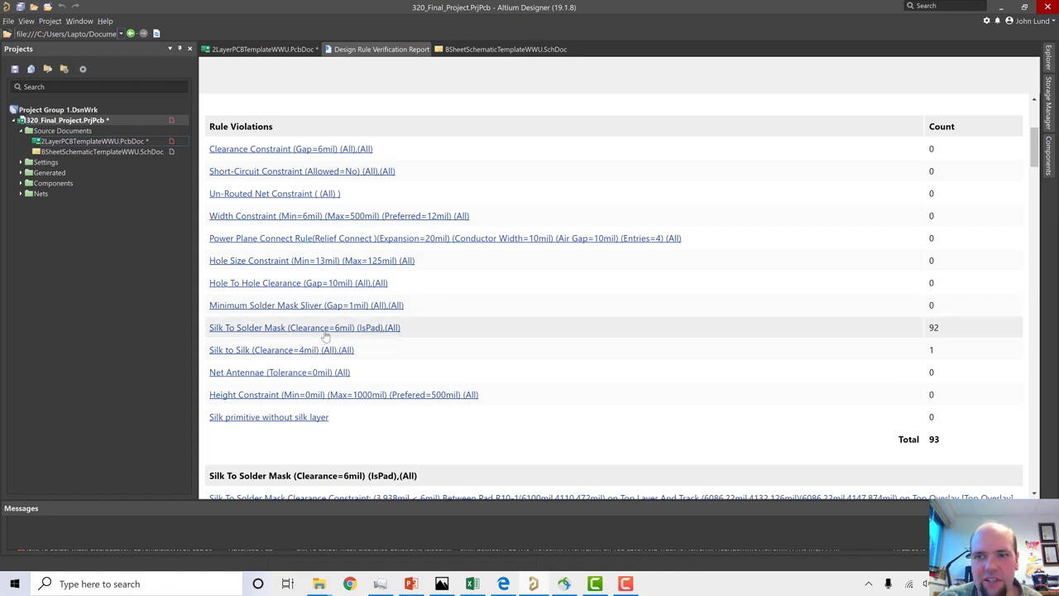
- Review the rule violations in the Design Rule Verification Report and return to the PCB layout
scroll(327, 335, "down", 7)
scroll(330, 342, "up", 4)
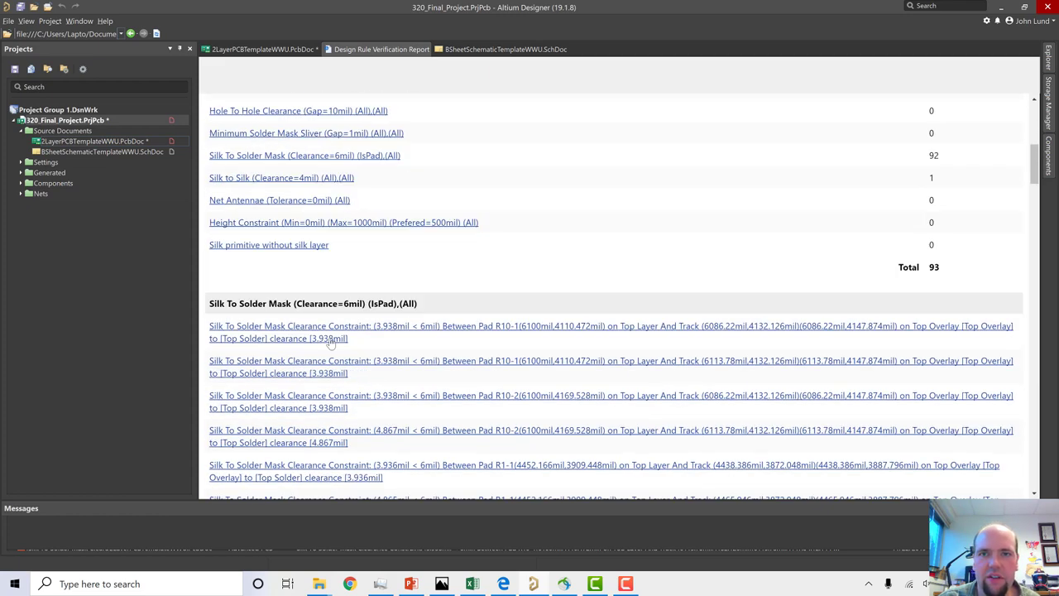
scroll(330, 342, "up", 8)
left_click(264, 49)
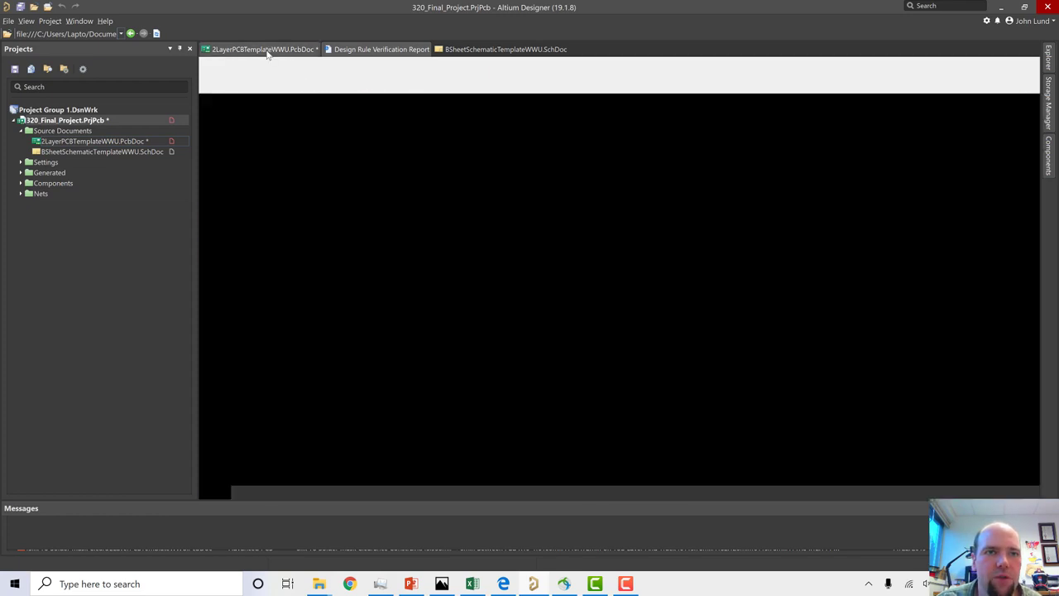
- Inspect the vias and bottom-side traces around DS8, DS3 and DS6 in 3D, and return to the 2D layout
scroll(507, 281, "down", 1, "ctrl")
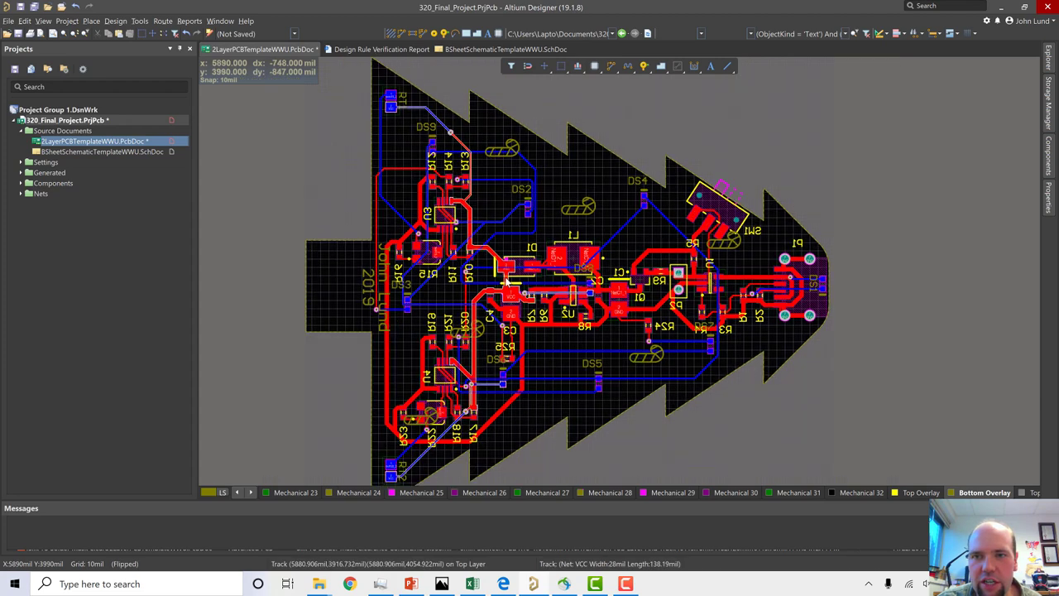
scroll(506, 281, "down", 1, "ctrl")
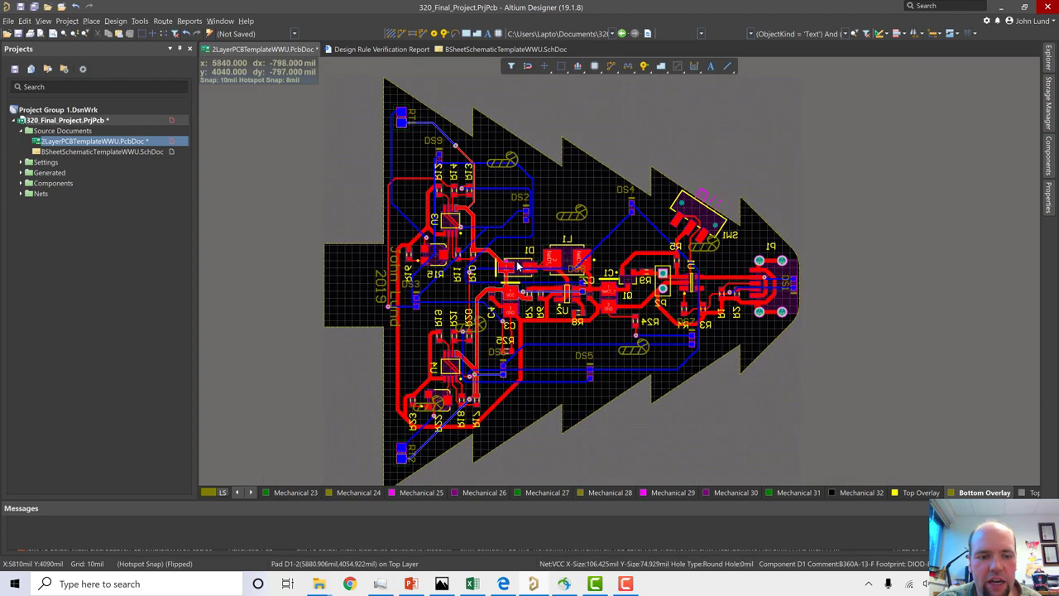
key("3")
scroll(558, 288, "up", 5, "ctrl")
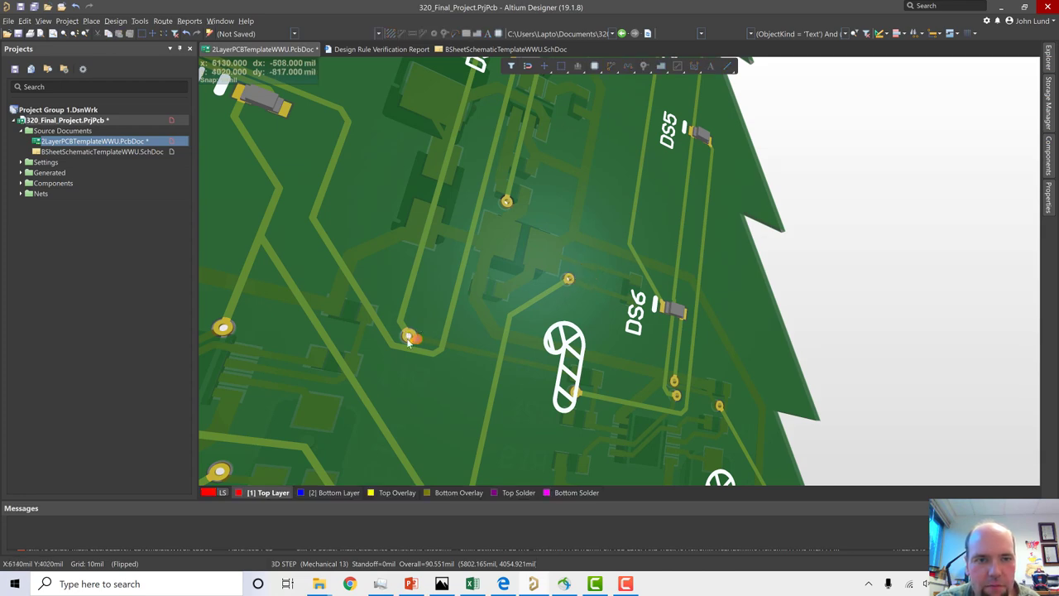
scroll(407, 333, "up", 4, "ctrl")
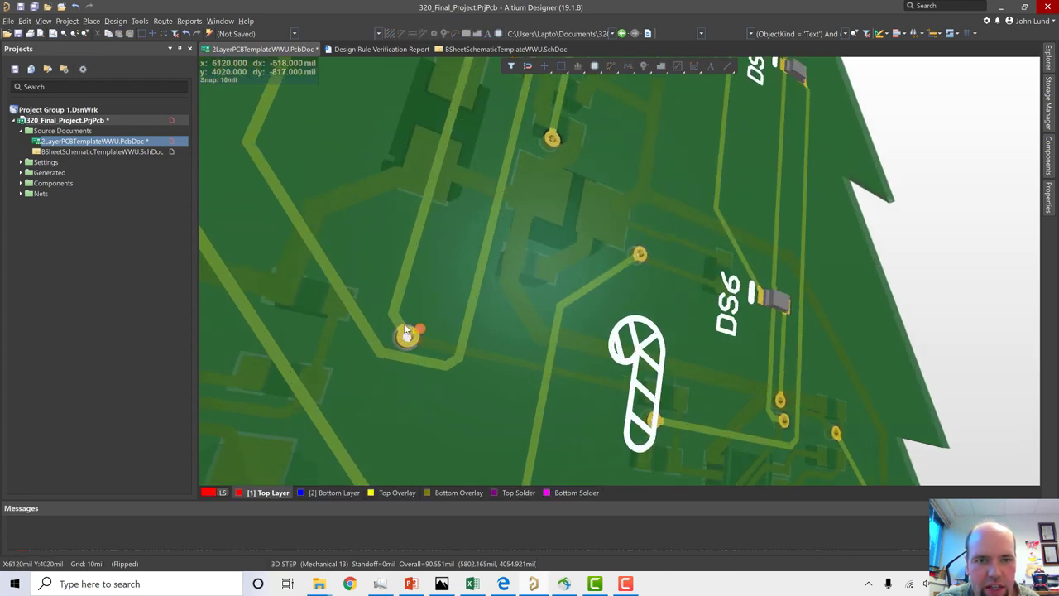
scroll(406, 331, "down", 3, "ctrl")
scroll(407, 326, "down", 2, "ctrl")
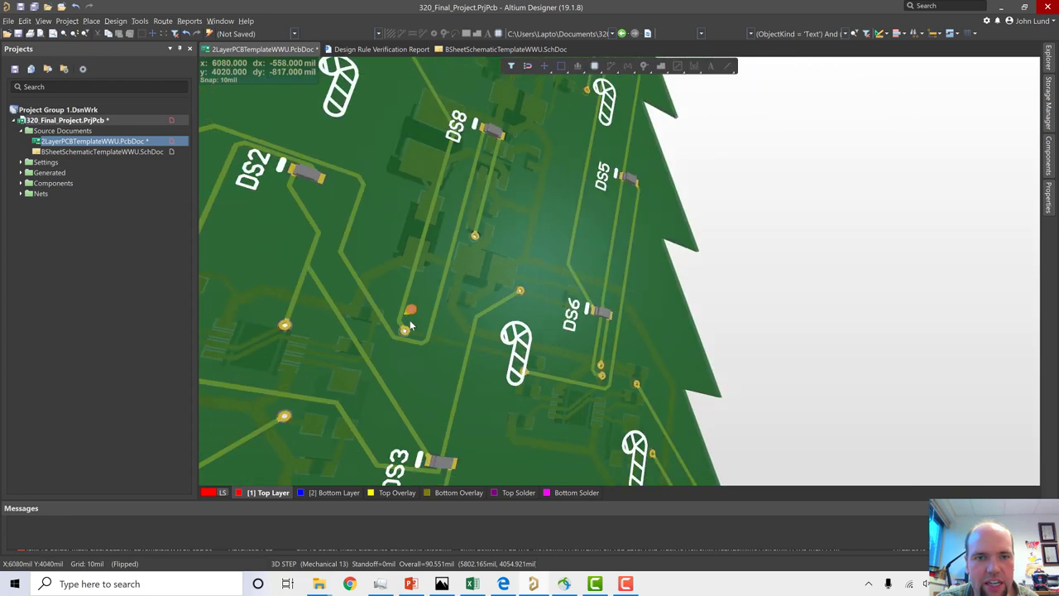
scroll(410, 323, "down", 3, "ctrl")
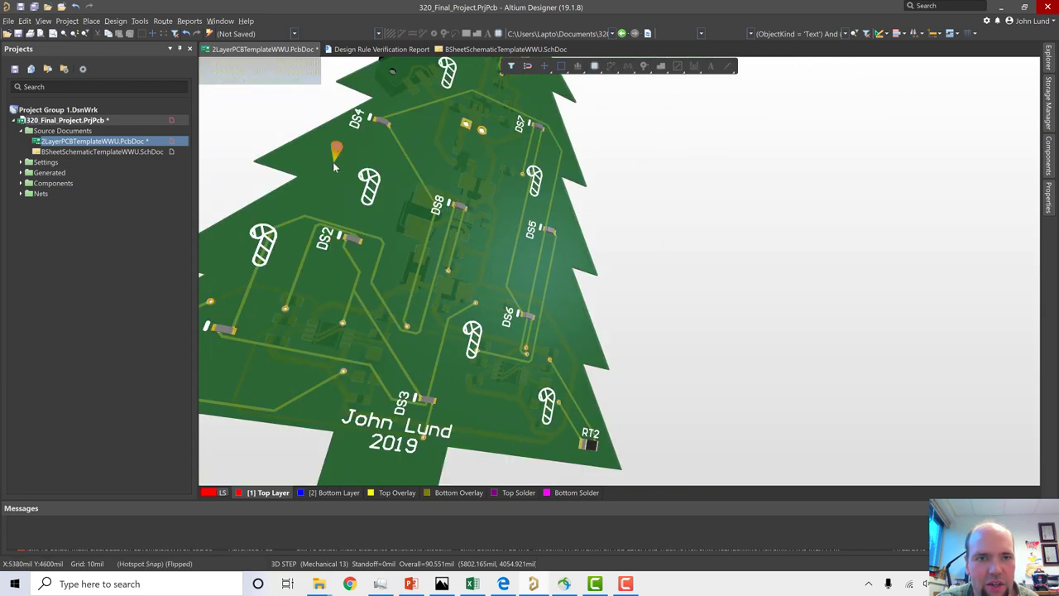
key("2")
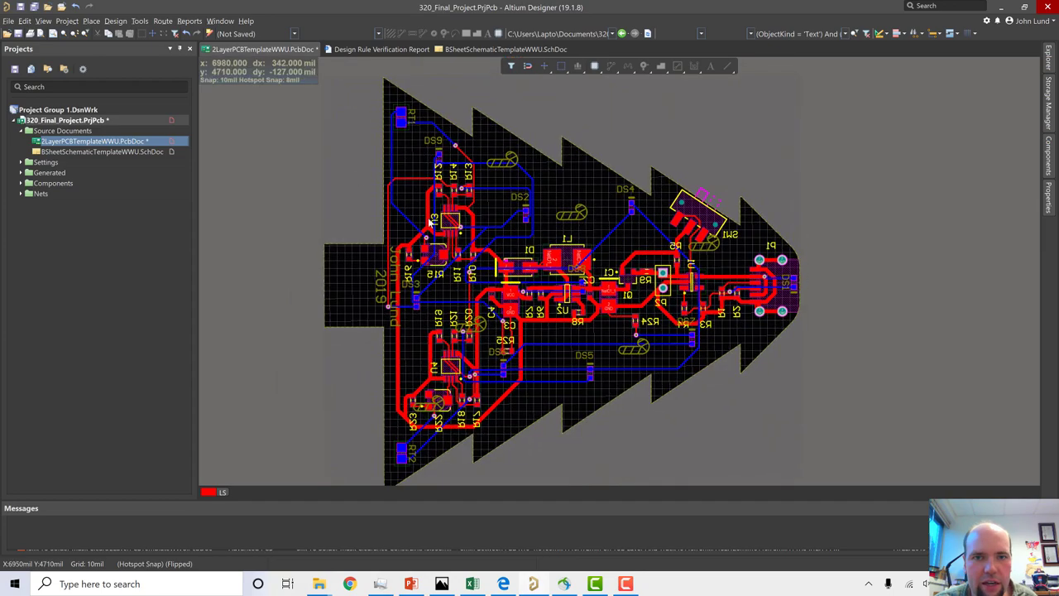
- Shift the bottom-layer NetDS8_2 trace beside DS2 outward, away from the LED's pads and the neighbouring trace
scroll(513, 214, "up", 3, "ctrl")
scroll(530, 208, "up", 3, "ctrl")
left_click(579, 221)
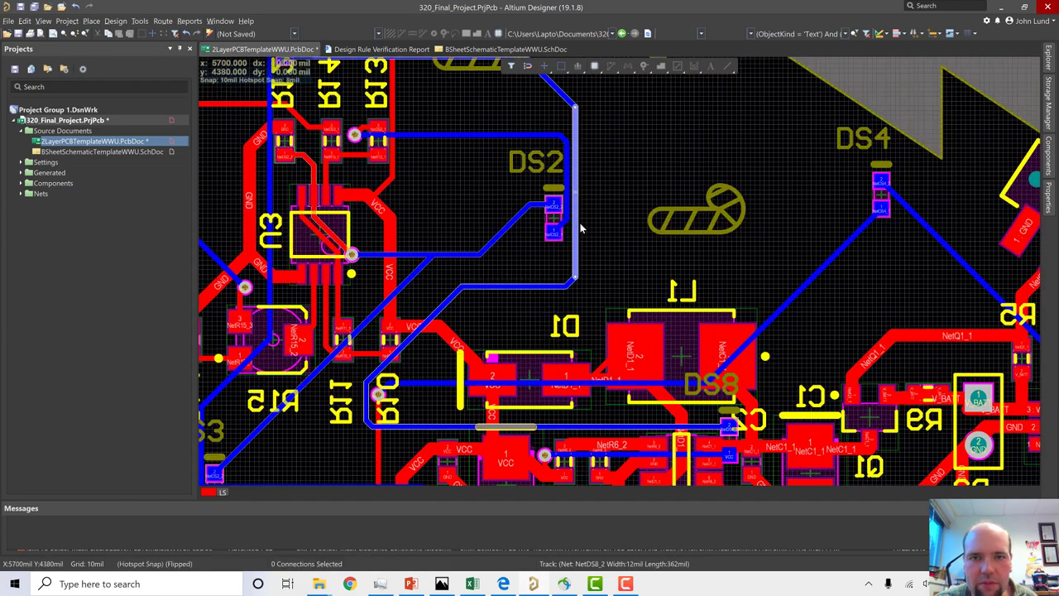
left_click_drag(590, 227, 577, 205)
left_click(568, 204)
scroll(574, 204, "down", 3, "ctrl")
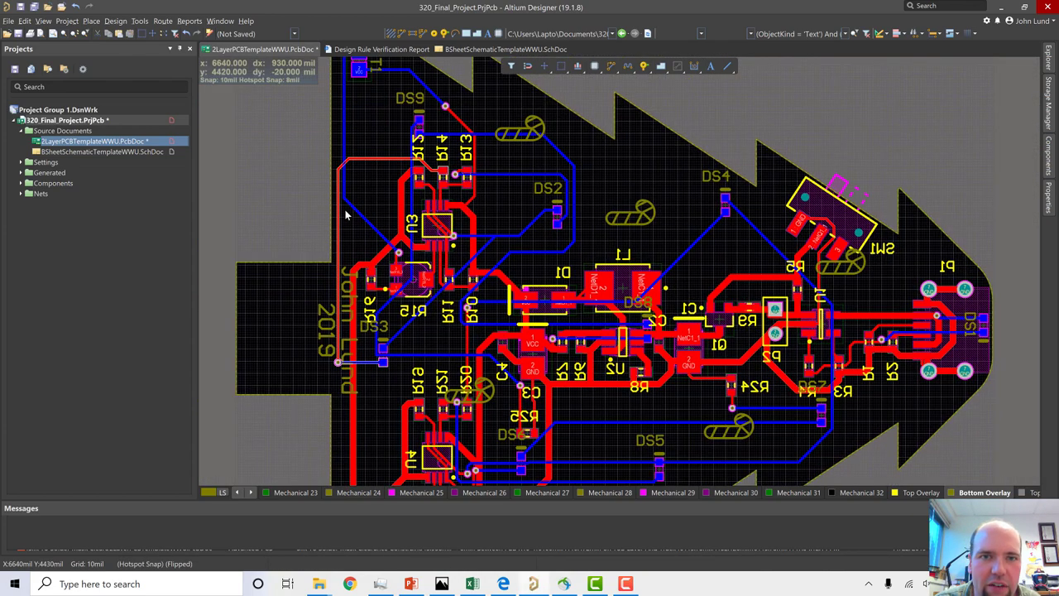
- Move the NetDS9_2 trace beside DS3 about 20 mil outward, away from the LED's pads
scroll(342, 228, "down", 3)
left_click(376, 199)
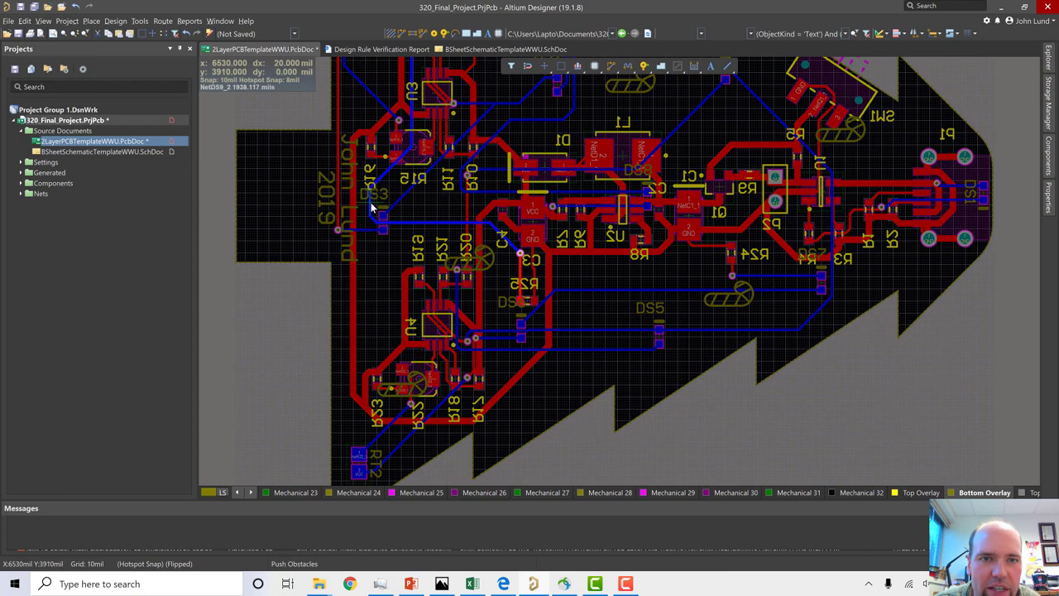
key("Escape")
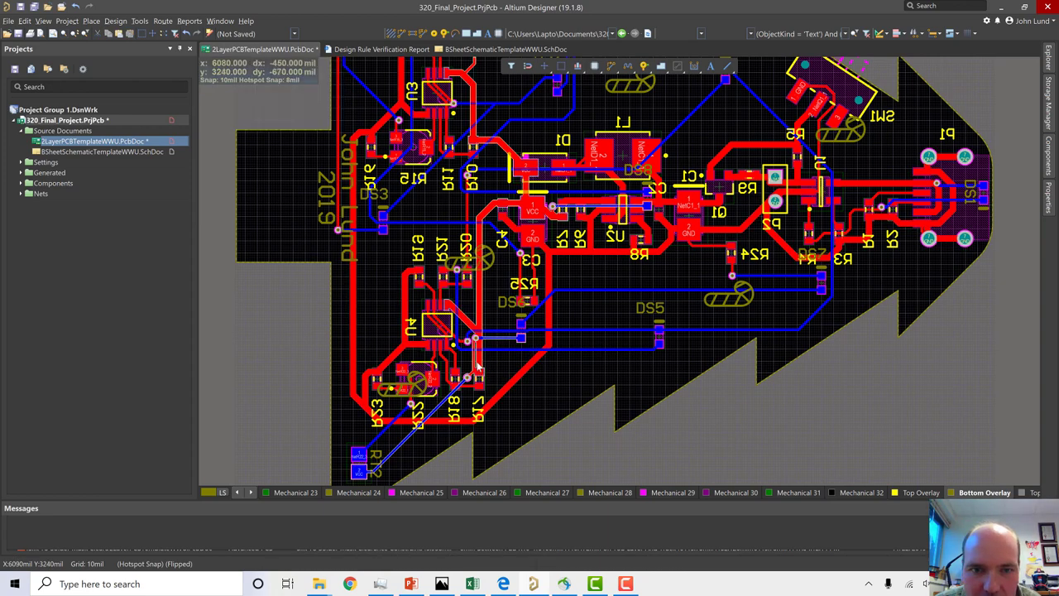
- Move the thin VCC trace above R17 onto the wide VCC trace and shift the NetDS4_2 via away from the VCC via
scroll(478, 366, "down", 1)
scroll(476, 302, "up", 4, "ctrl")
scroll(476, 302, "up", 4, "ctrl")
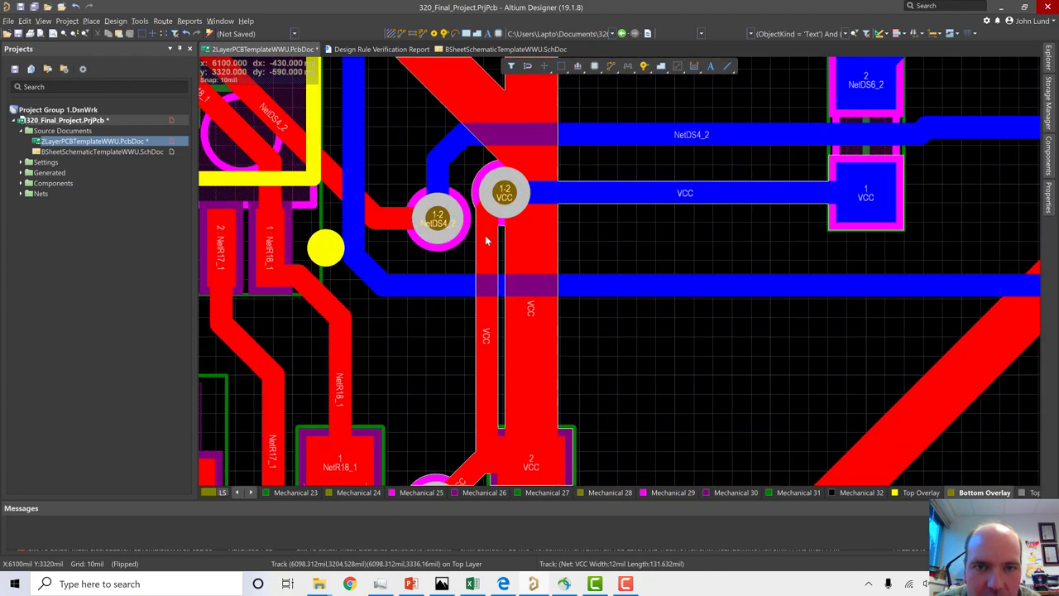
left_click(487, 240)
left_click_drag(488, 237, 492, 231)
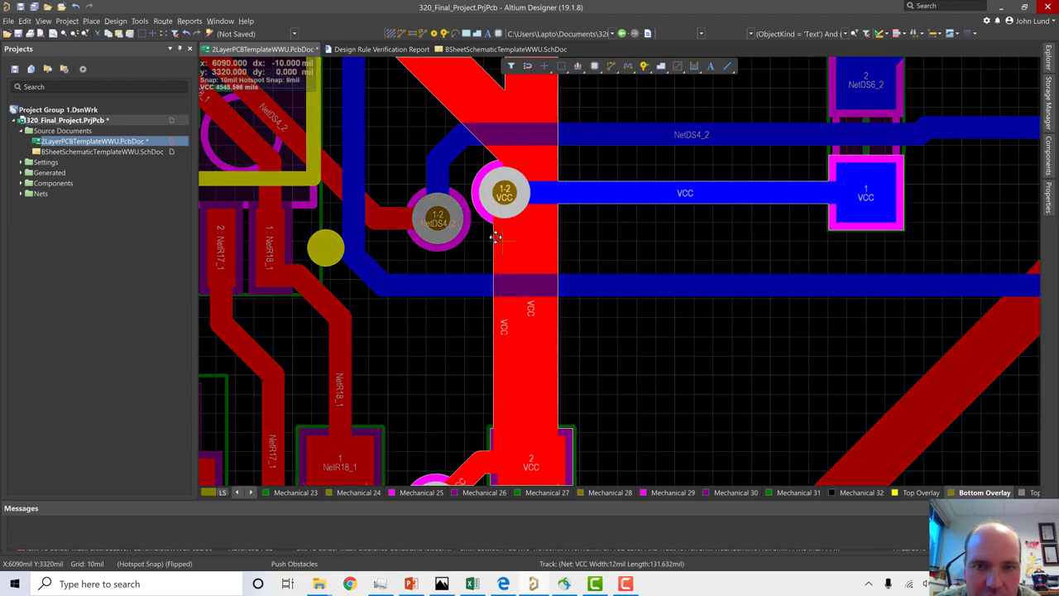
left_click(438, 219)
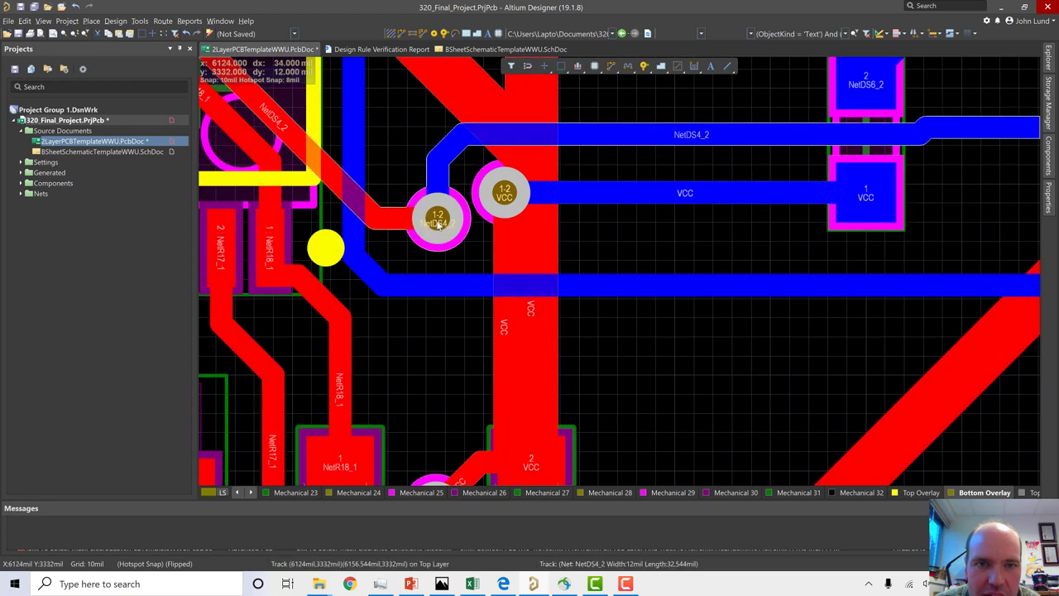
left_click_drag(438, 219, 427, 220)
- Run the design rule check again on the adjusted board layout
scroll(495, 223, "down", 5, "ctrl")
scroll(495, 223, "down", 3, "ctrl")
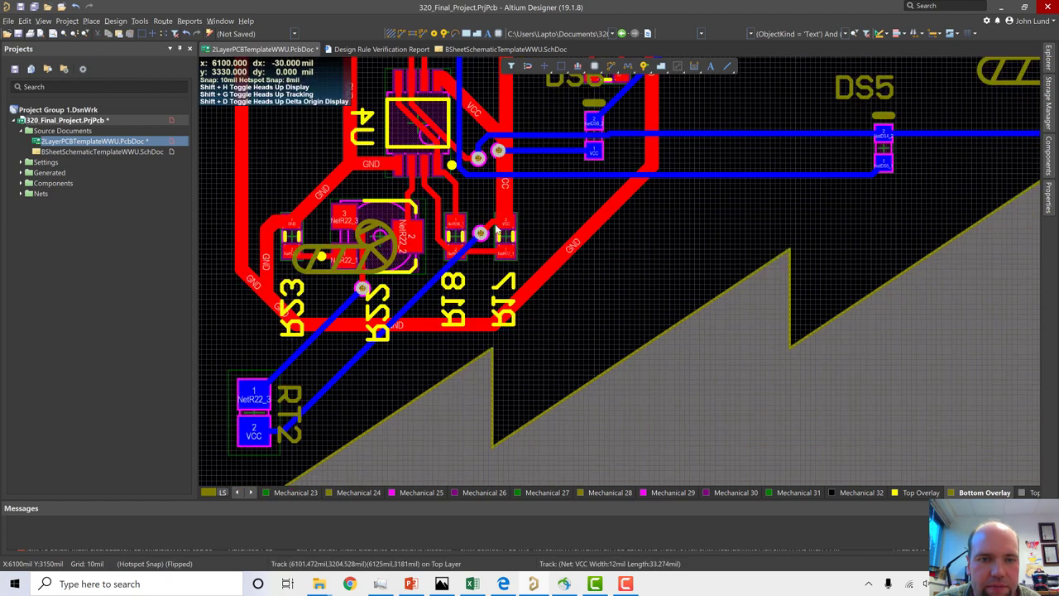
scroll(495, 223, "down", 3)
scroll(496, 229, "down", 1, "ctrl")
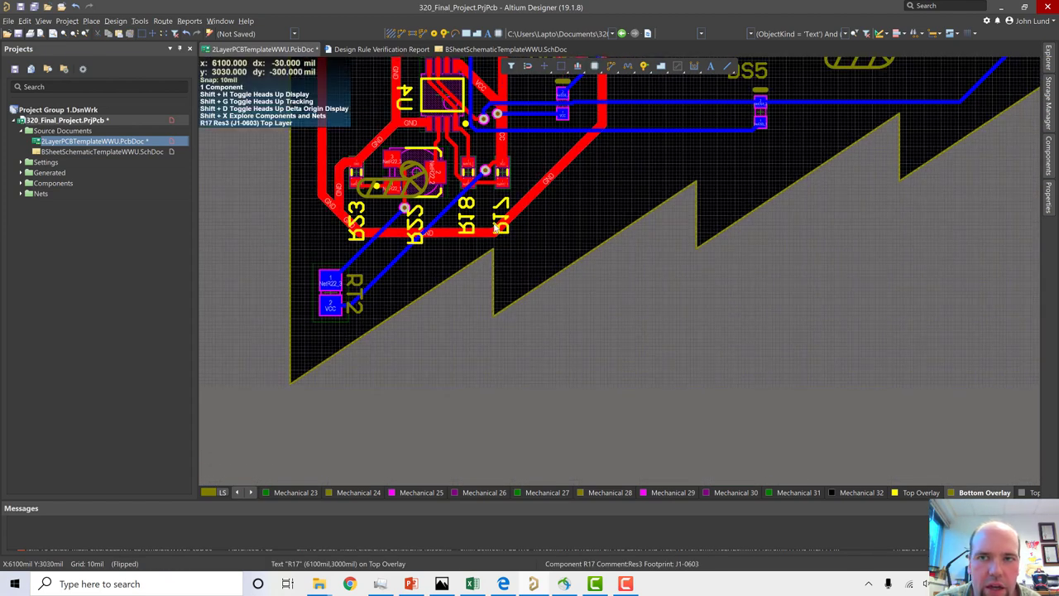
scroll(496, 228, "down", 2, "ctrl")
scroll(501, 233, "up", 2)
scroll(501, 235, "up", 2)
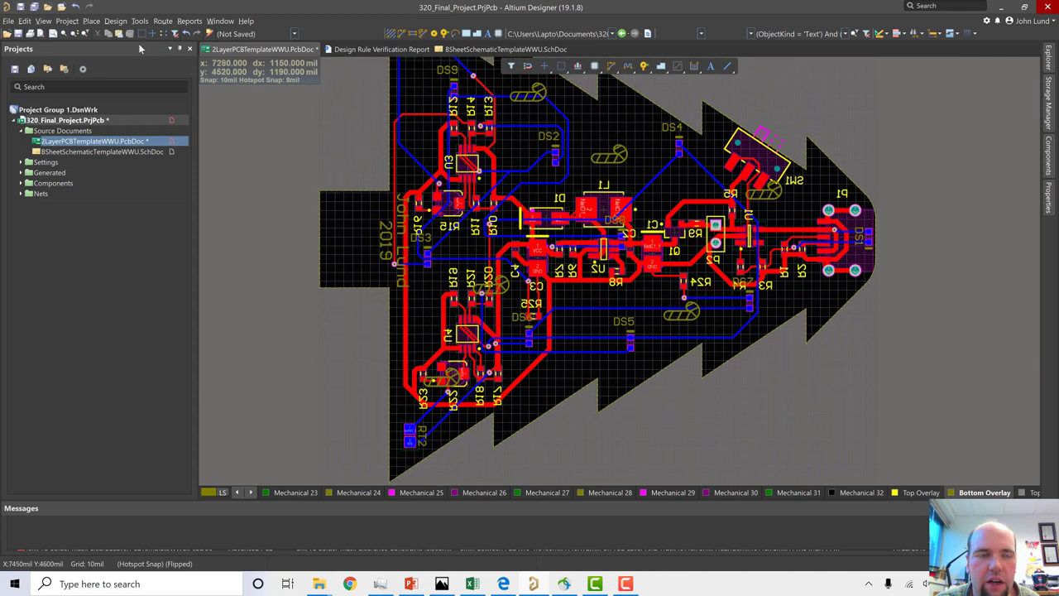
left_click(163, 22)
mouse_move(140, 22)
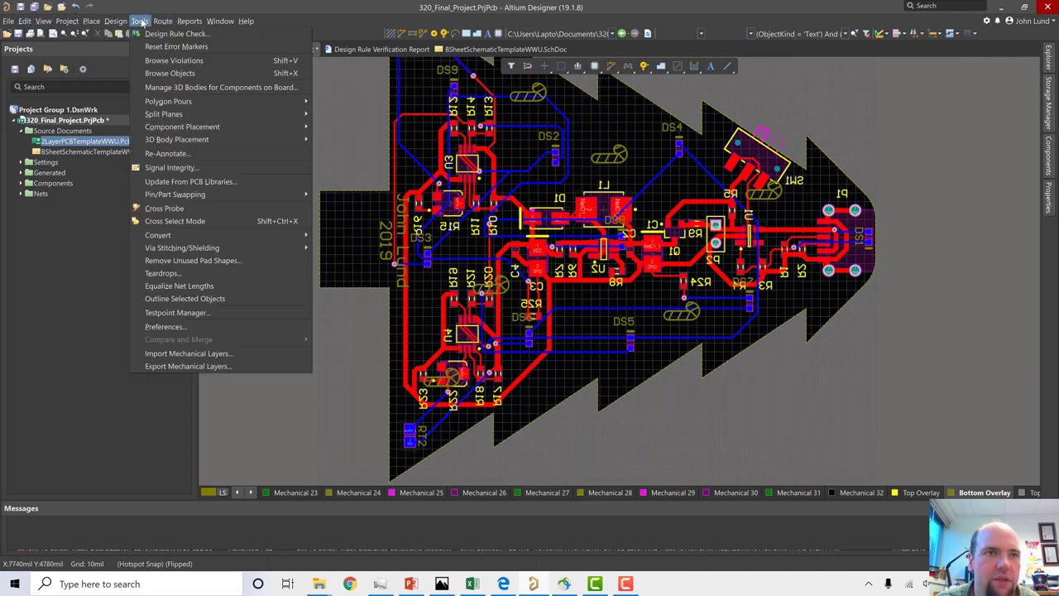
left_click(156, 34)
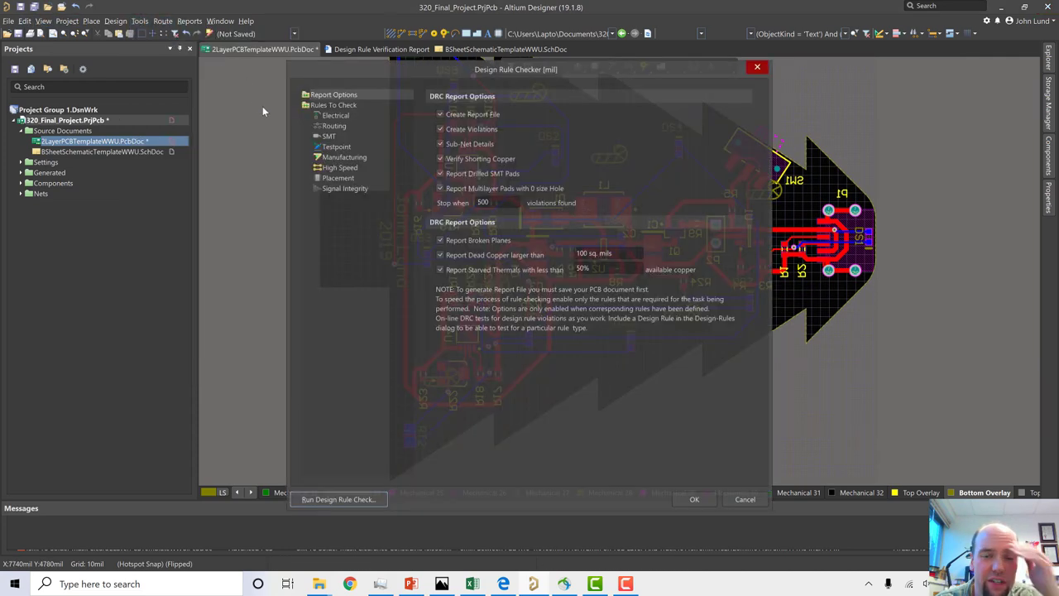
left_click(335, 501)
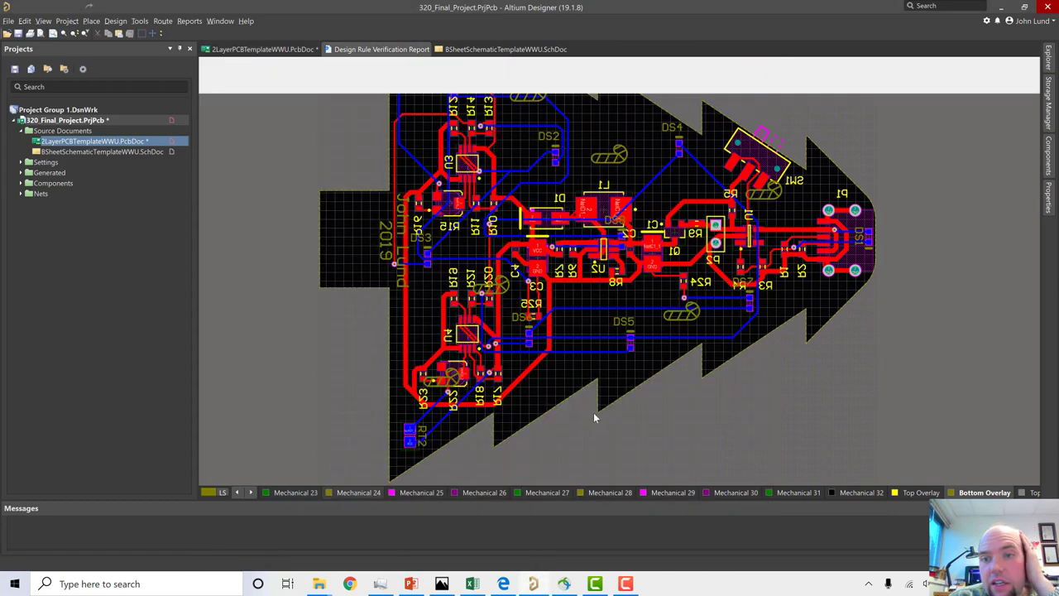
- Examine the violation counts for each rule in the new Design Rule Verification Report
scroll(1013, 273, "down", 6)
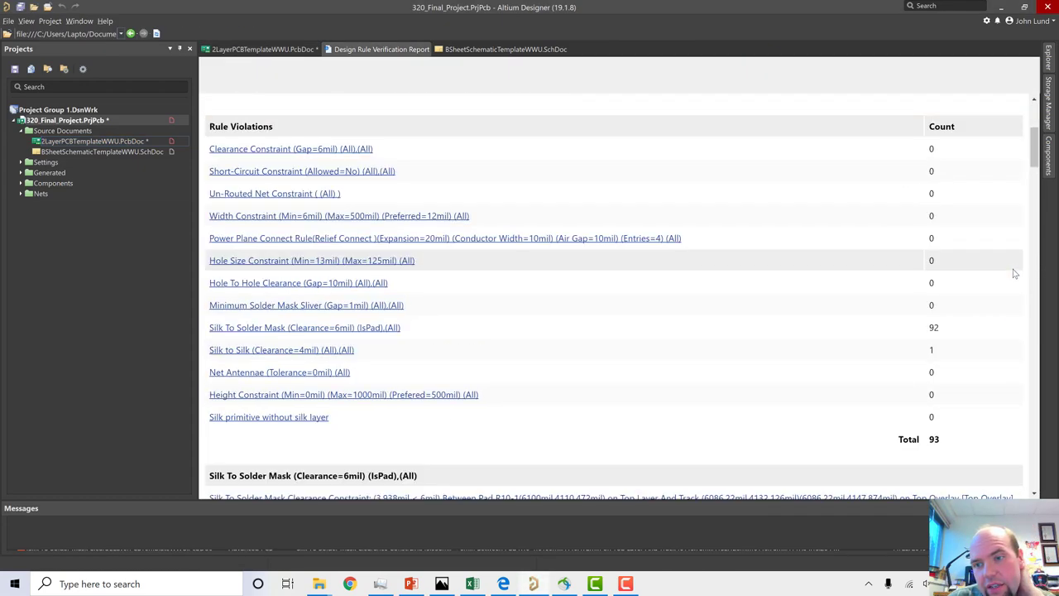
scroll(960, 277, "up", 3)
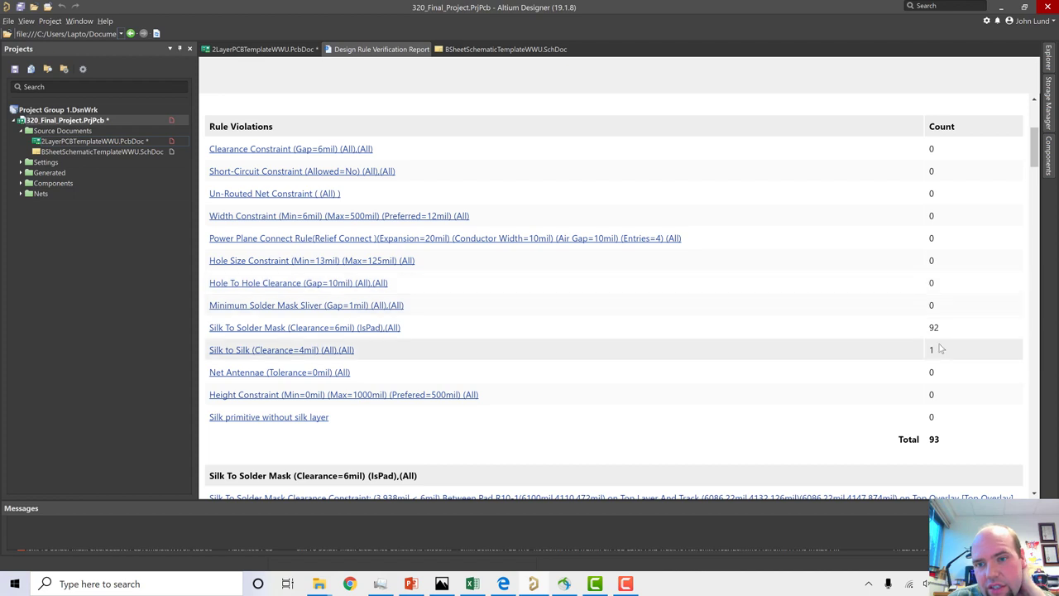
scroll(348, 256, "up", 3)
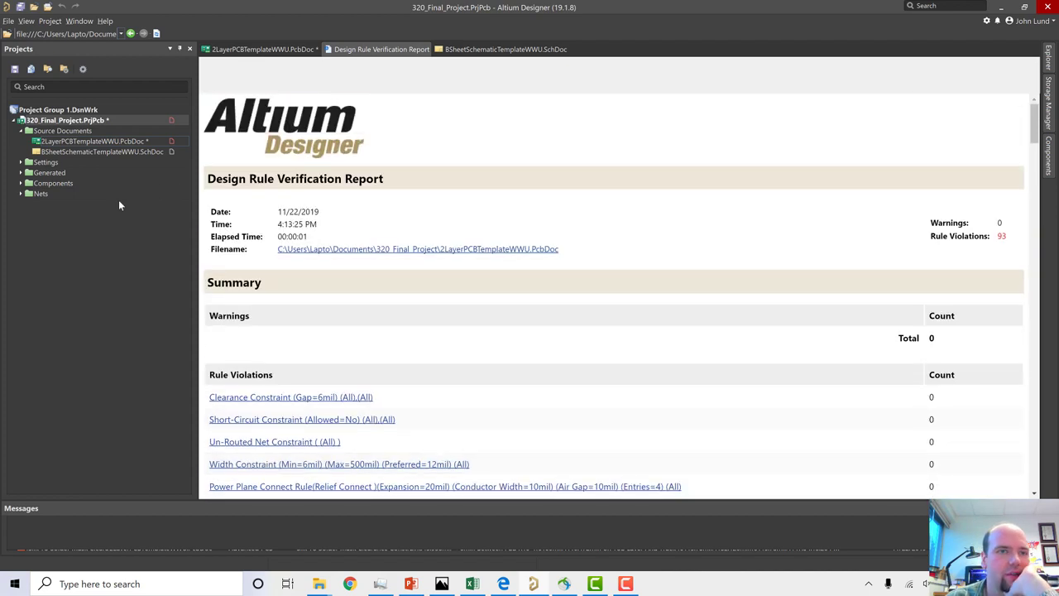
- Glance at the BSheetSchematicTemplateWWU schematic, return to the PCB layout and inspect the finished board in 3D
left_click(77, 152)
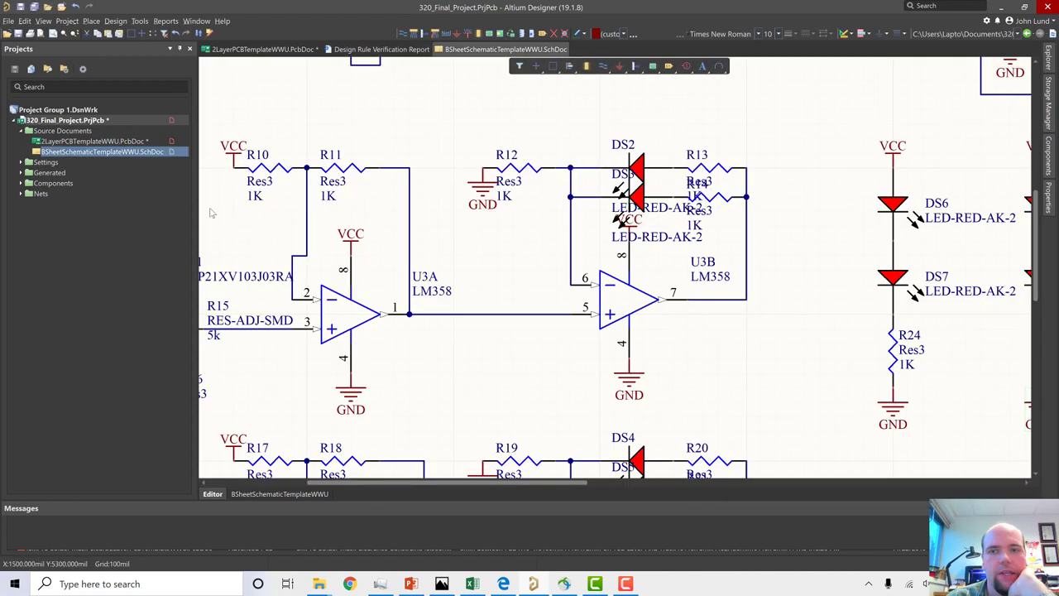
left_click(107, 143)
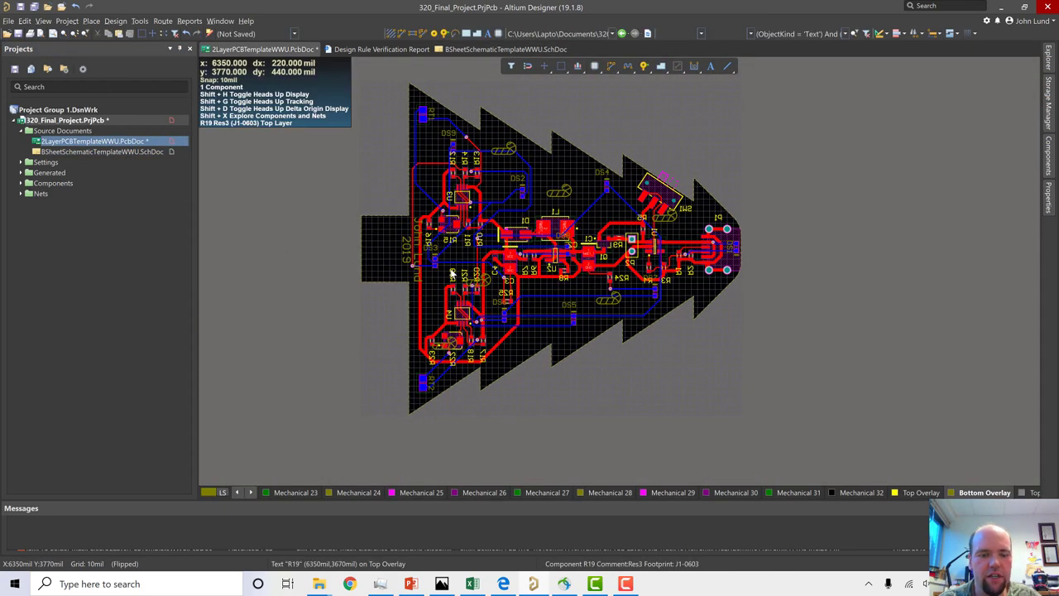
key("3")
right_click_drag(585, 248, 675, 266, "shift")
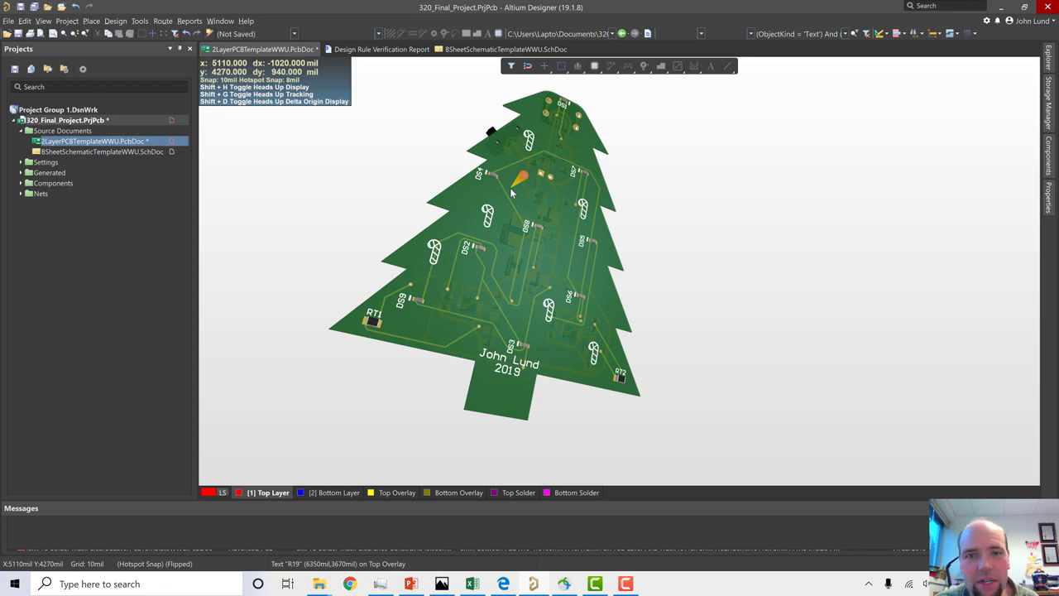
- Return from the 3D view to the 2D board layout and save all project documents
right_click_drag(512, 192, 508, 242, "shift")
scroll(506, 237, "down", 2, "ctrl")
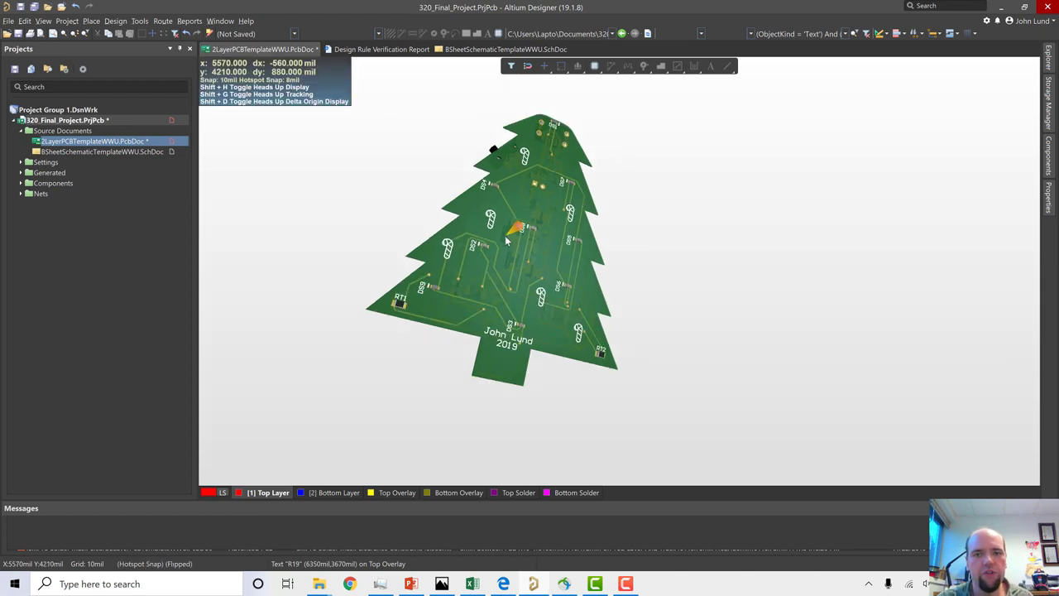
key("2")
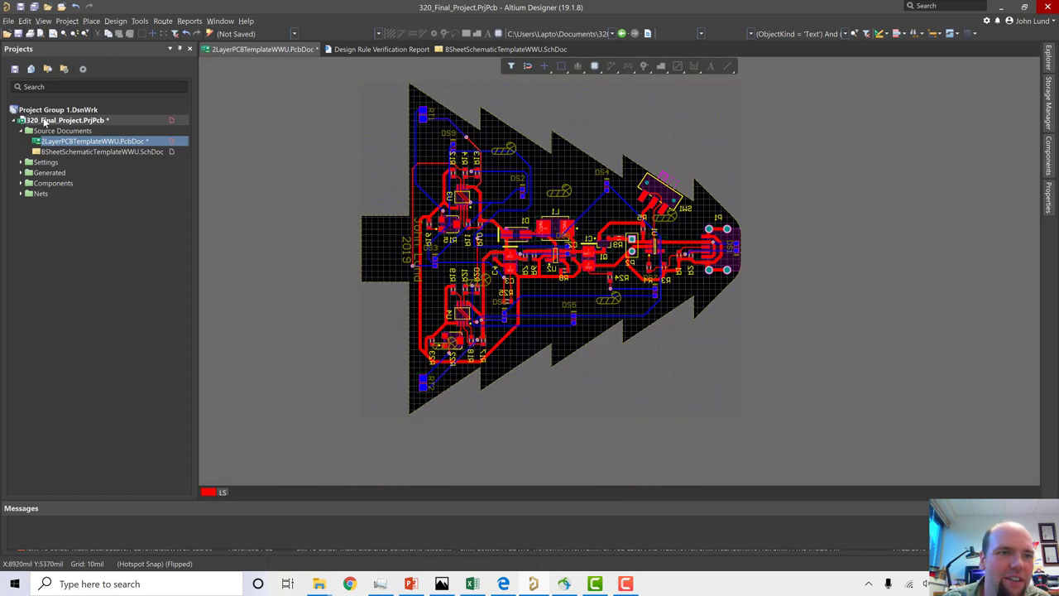
left_click(43, 121)
right_click(44, 121)
left_click(7, 20)
left_click(8, 20)
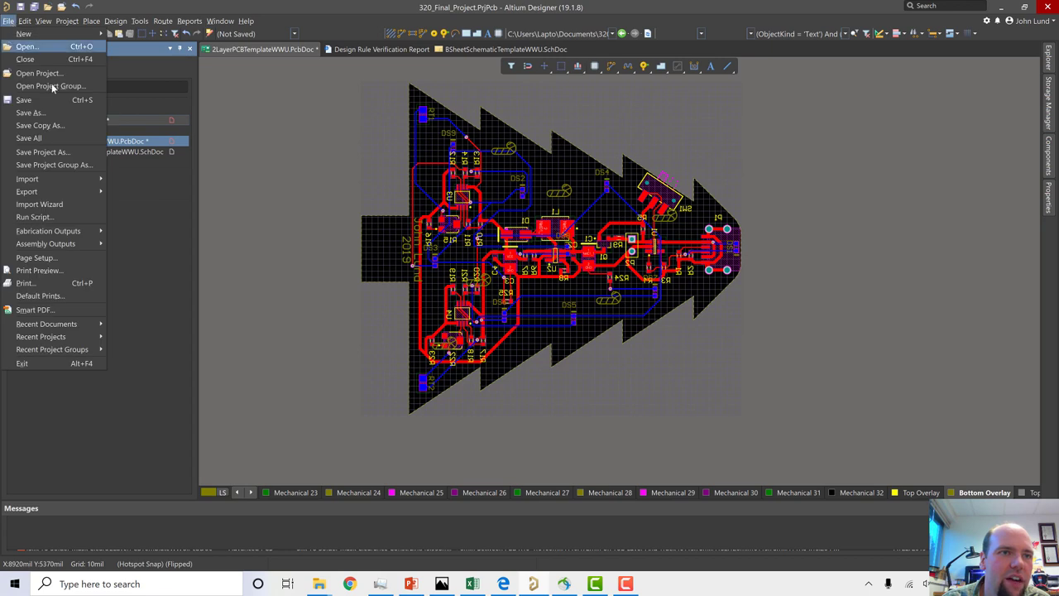
left_click(82, 139)
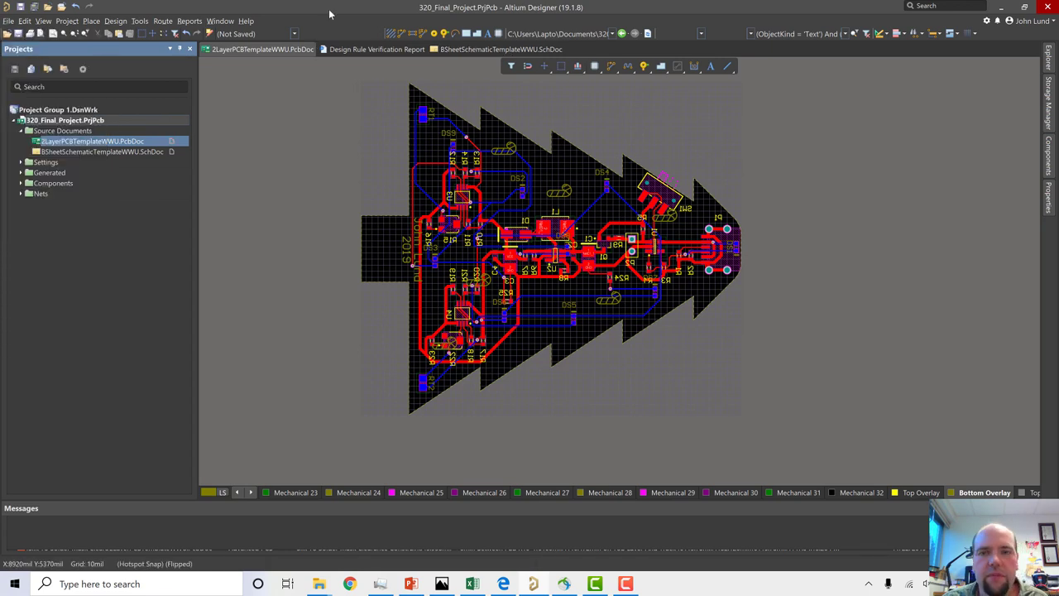
- Check which layer the board outline track above DS2 is on in its properties
left_click(534, 148)
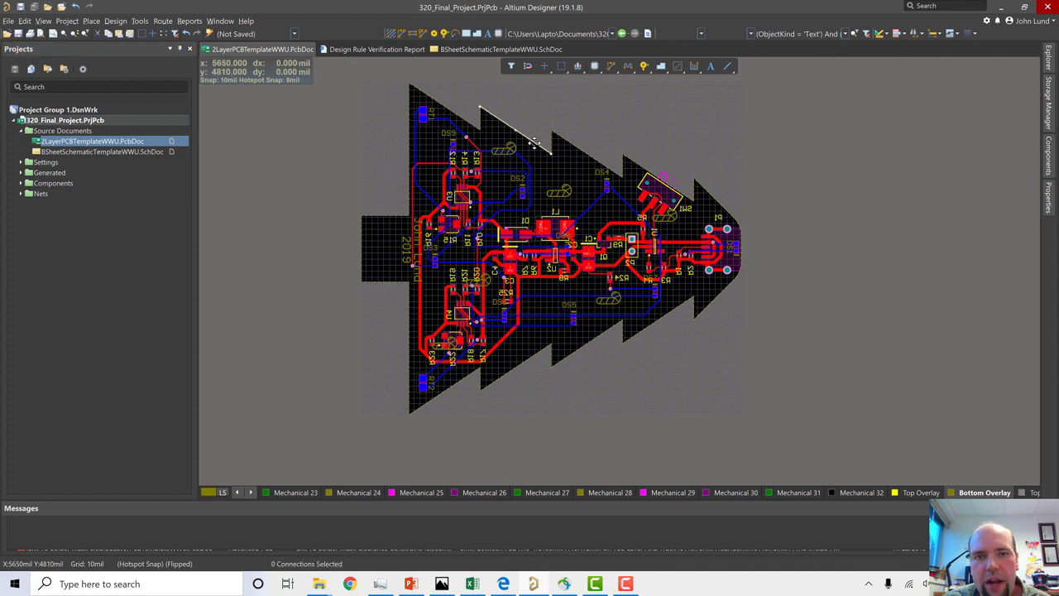
double_click(534, 148)
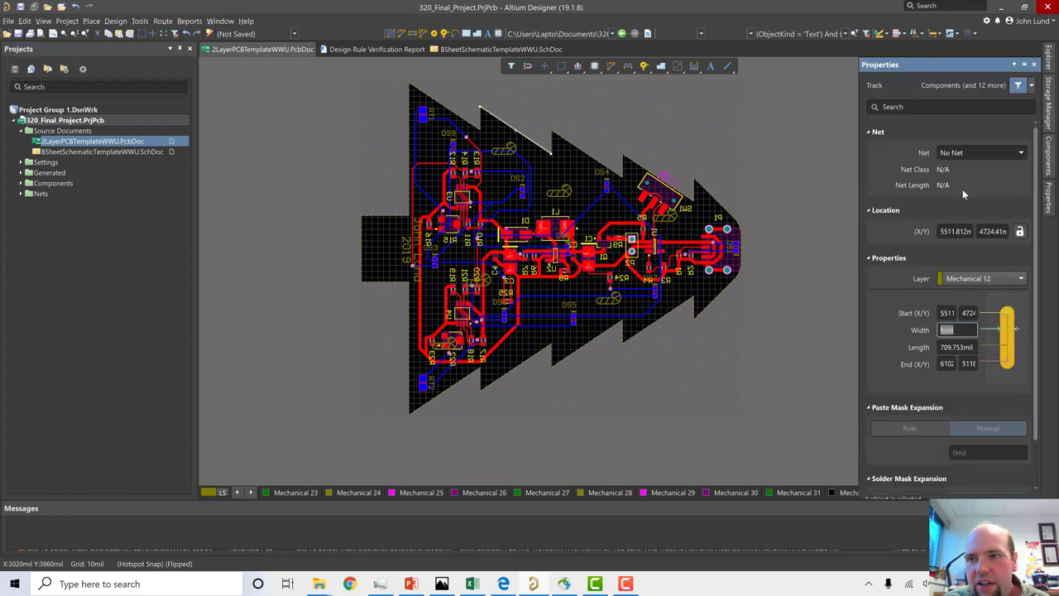
left_click(771, 163)
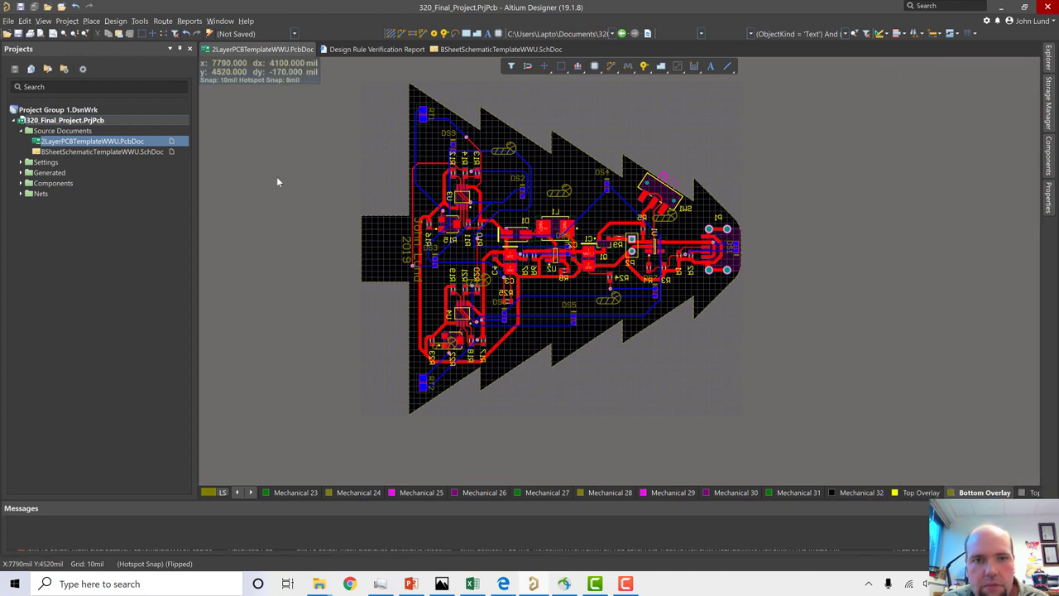
- Open the Gerber Files output setup and plot the Top Overlay, Top Solder, Top Layer, Bottom Layer, Bottom Solder and Bottom Overlay
left_click(9, 20)
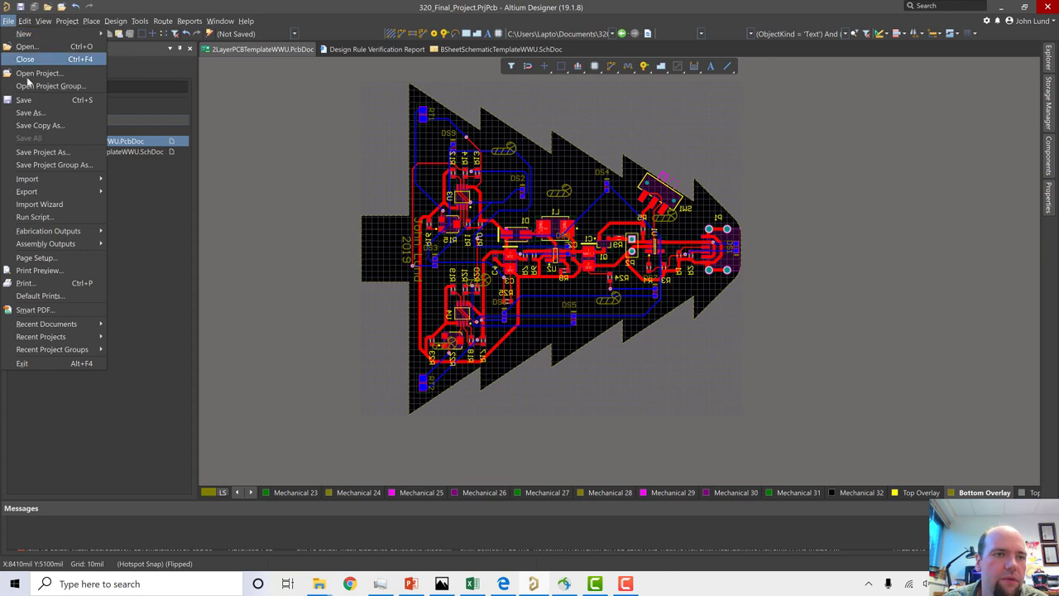
mouse_move(57, 232)
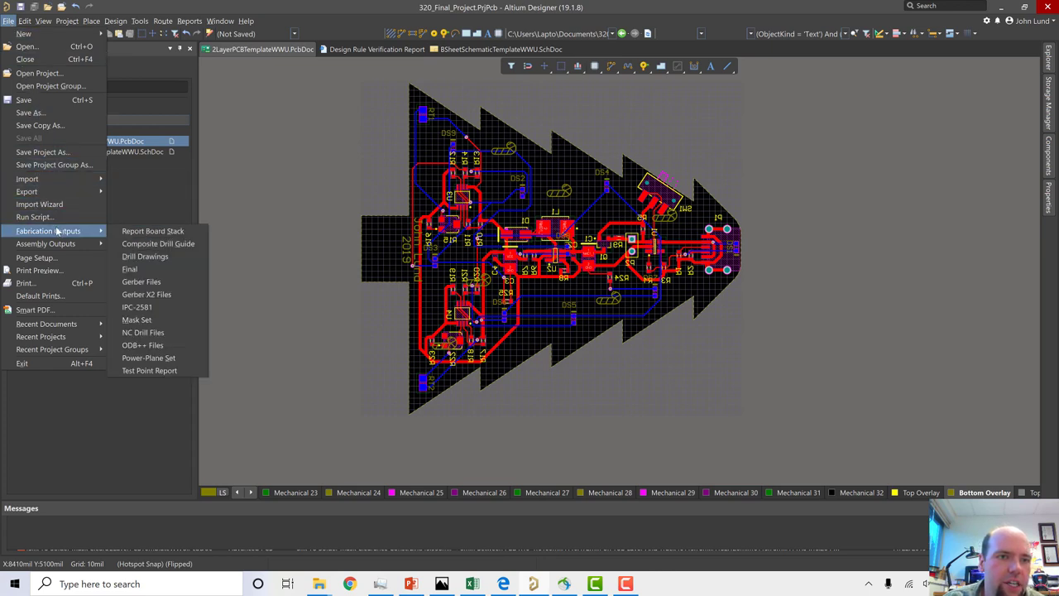
left_click(140, 282)
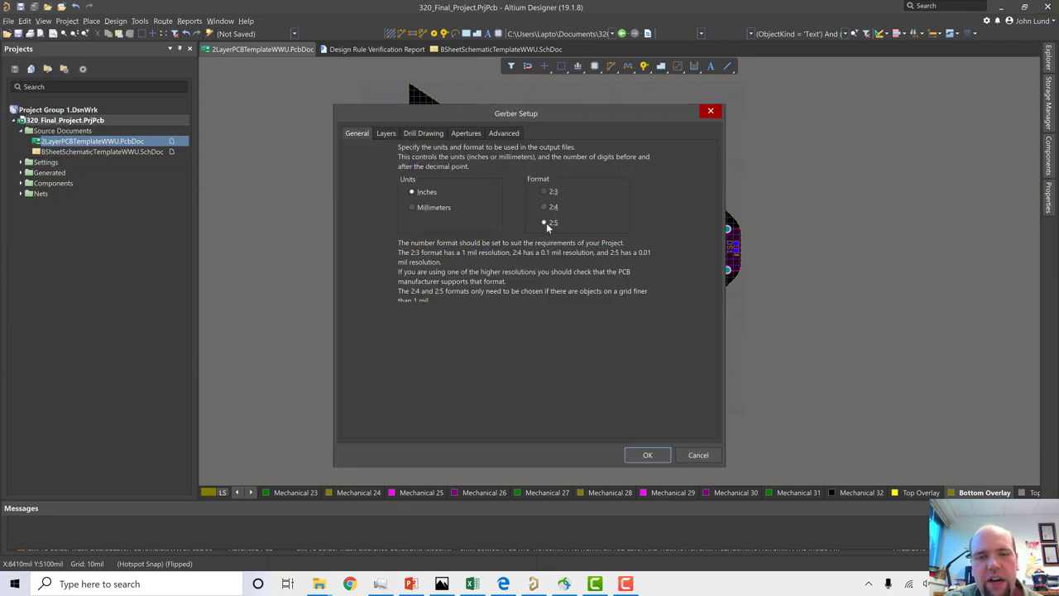
left_click(386, 134)
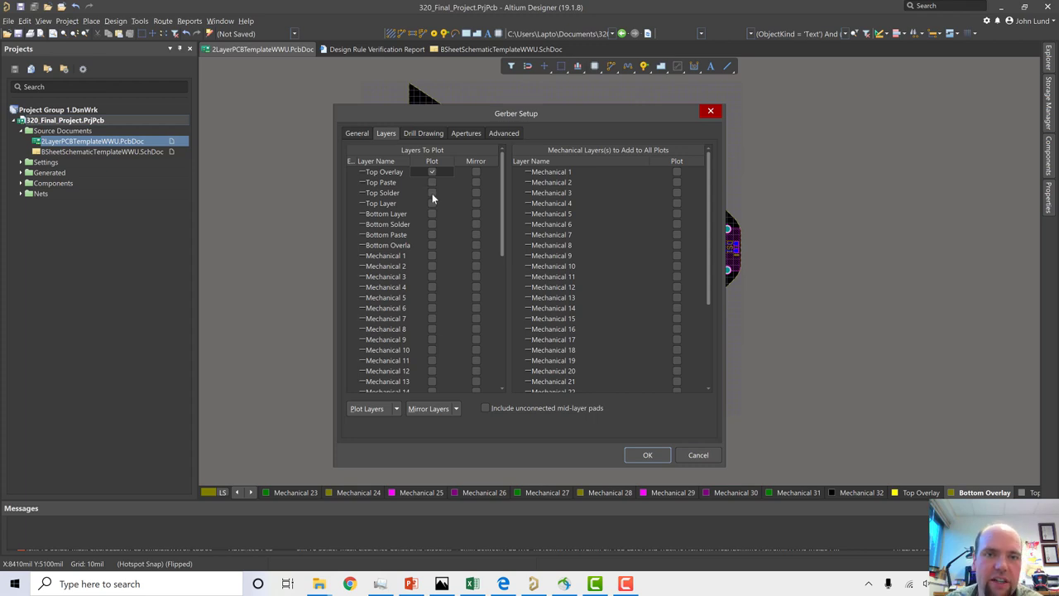
left_click(432, 193)
left_click(432, 203)
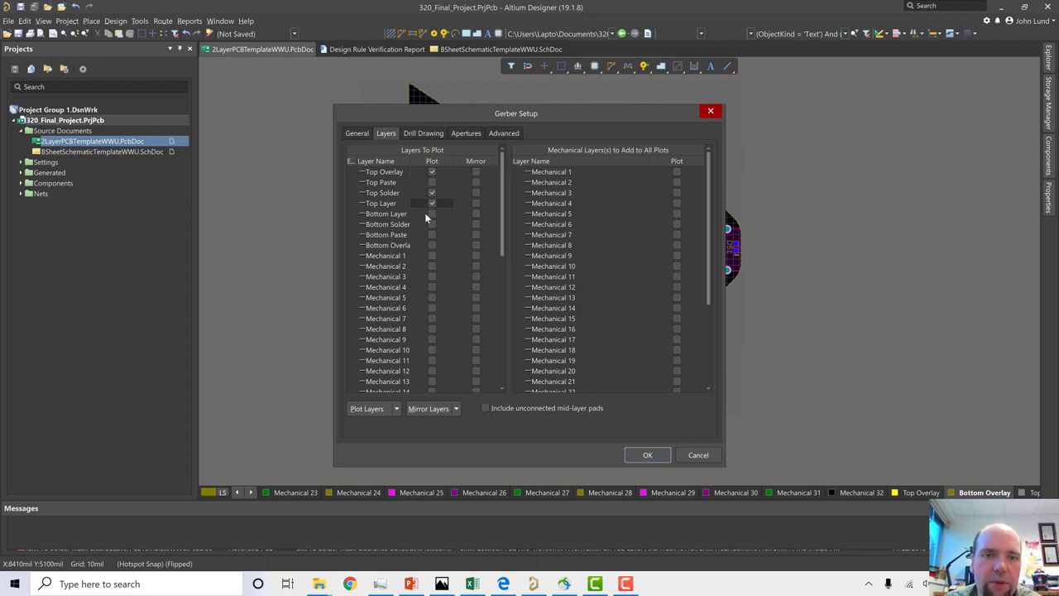
scroll(432, 210, "down", 1)
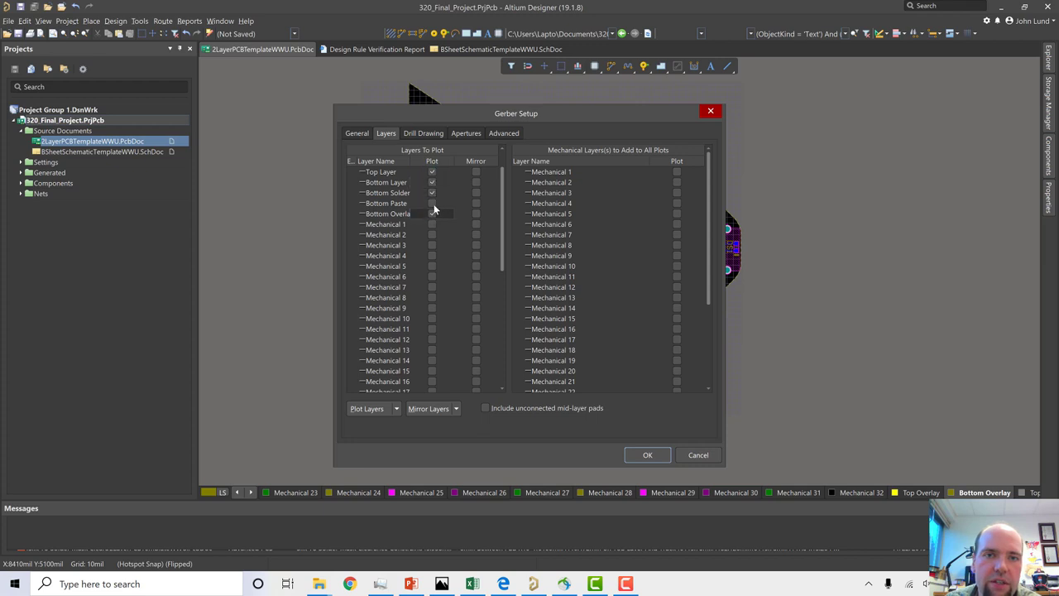
scroll(441, 215, "down", 1)
scroll(441, 215, "up", 2)
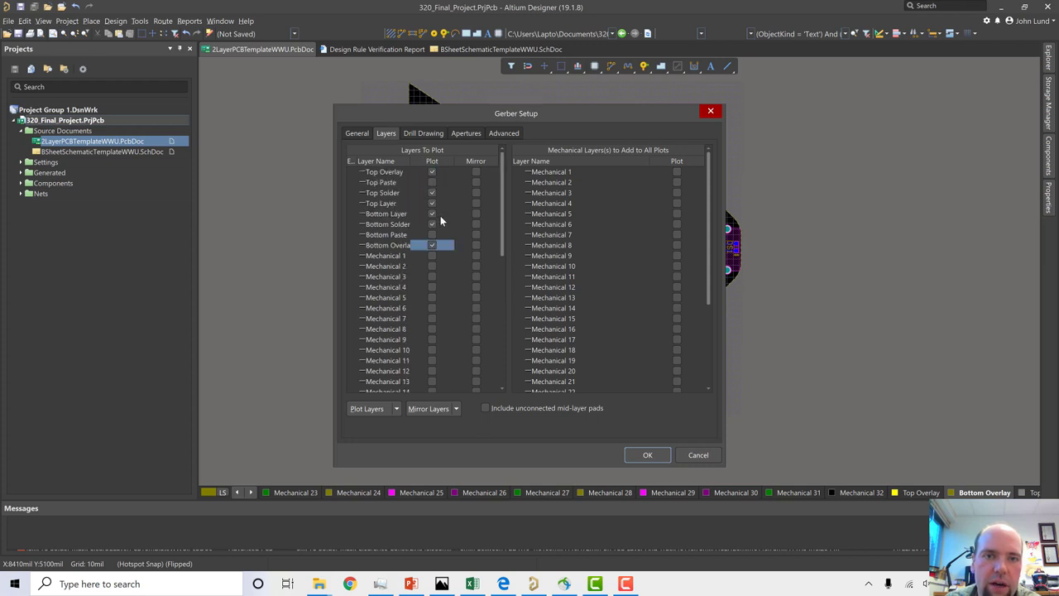
- Add Mechanical 12 to the Gerber layers to plot and generate the Gerber files
scroll(440, 215, "down", 8)
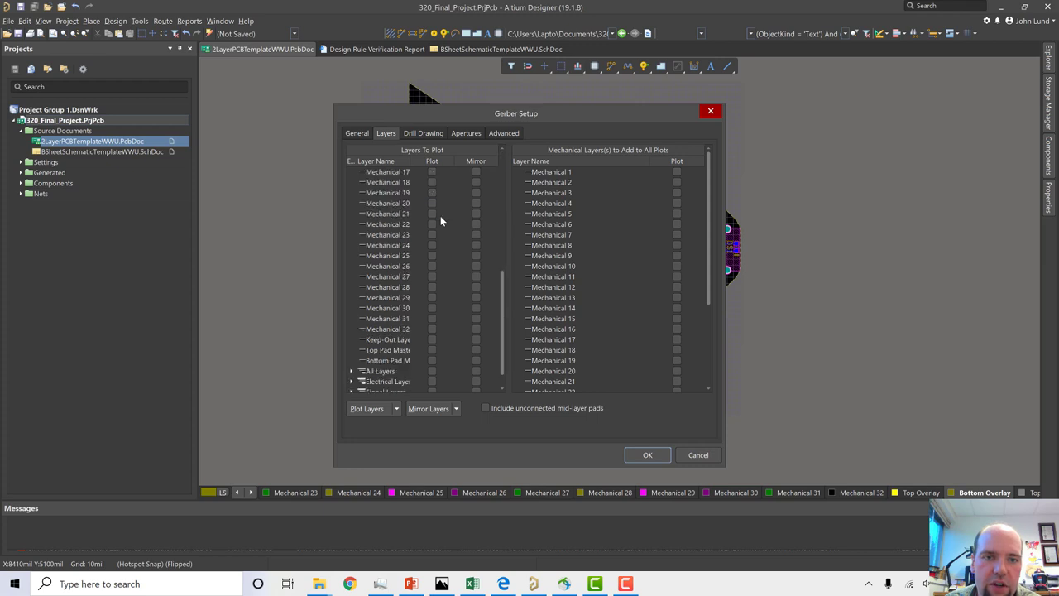
scroll(440, 216, "up", 4)
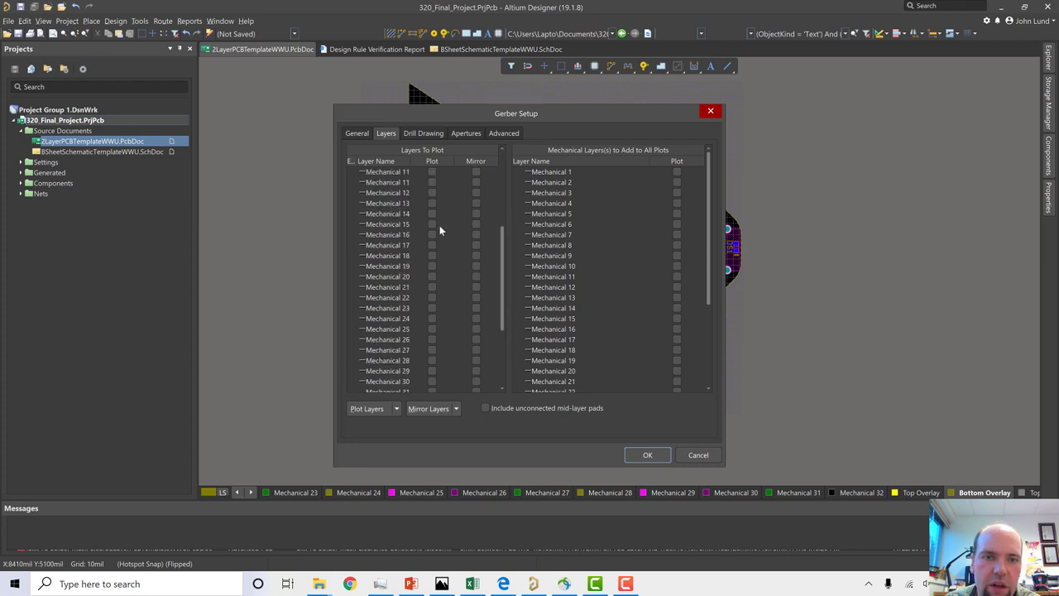
left_click(431, 245)
scroll(451, 244, "up", 4)
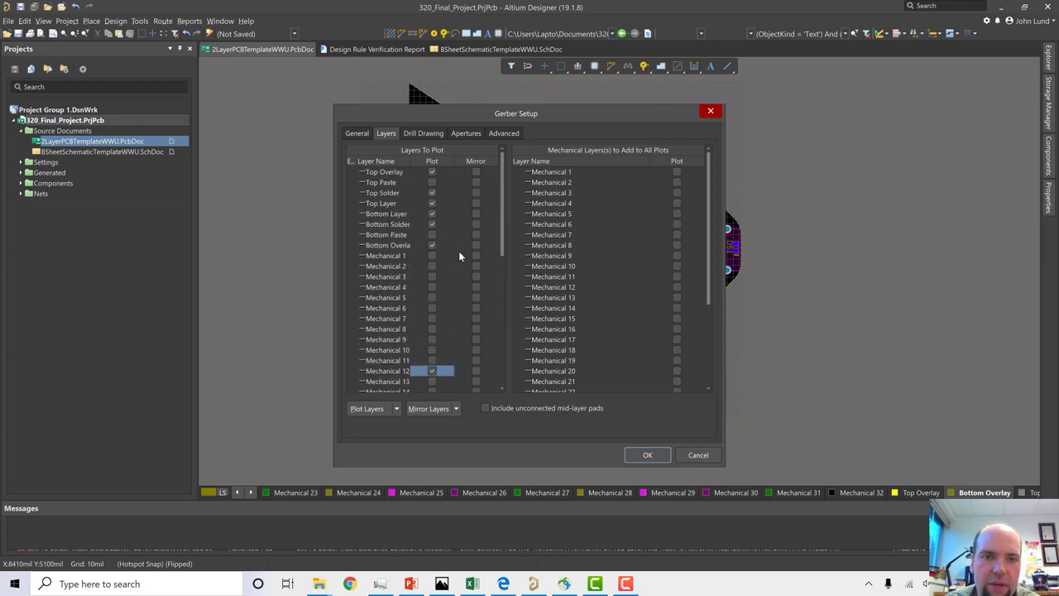
scroll(447, 303, "down", 3)
scroll(460, 300, "up", 3)
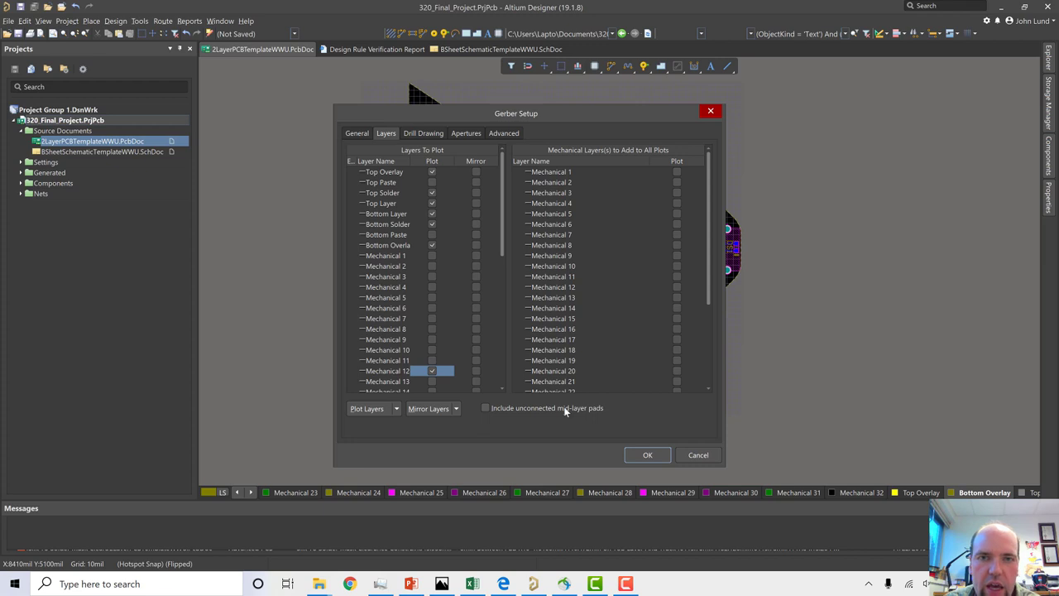
left_click(635, 456)
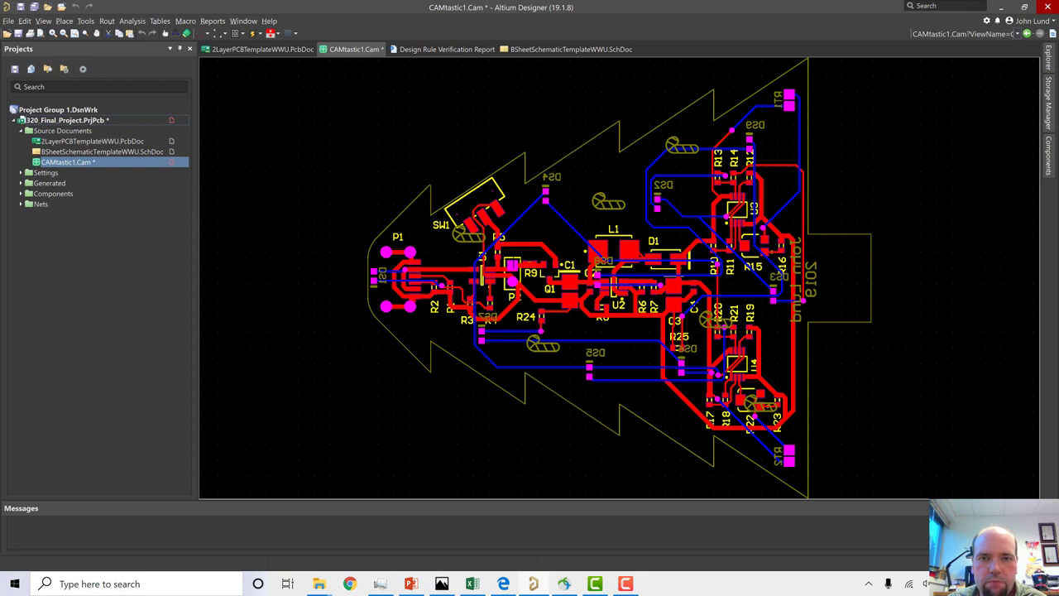
scroll(621, 278, "up", 1)
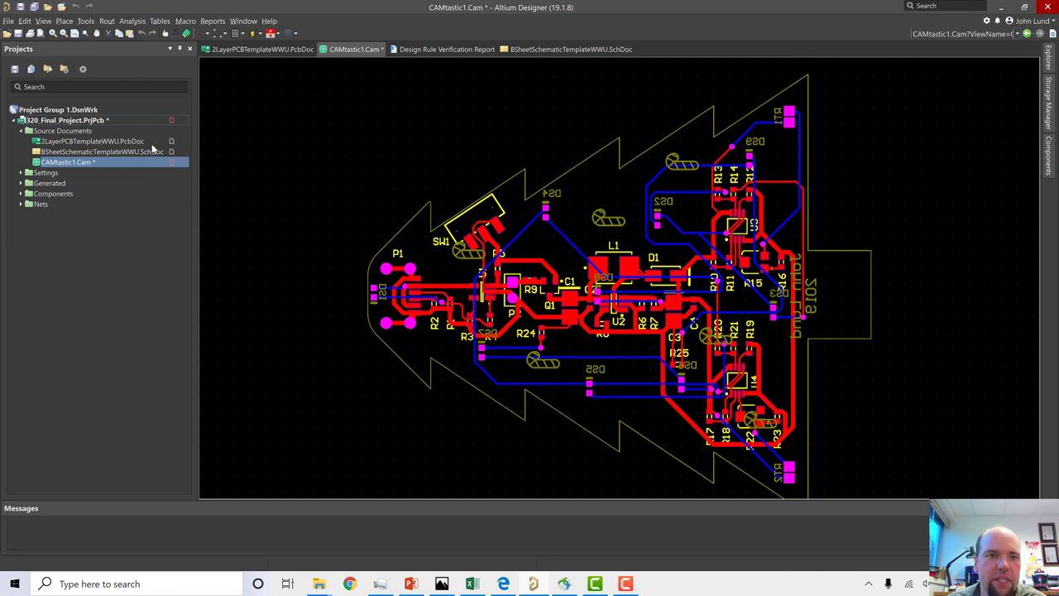
- Generate the board's NC Drill files with leading and trailing zeroes kept, and import the drill data with the offered settings
left_click(92, 140)
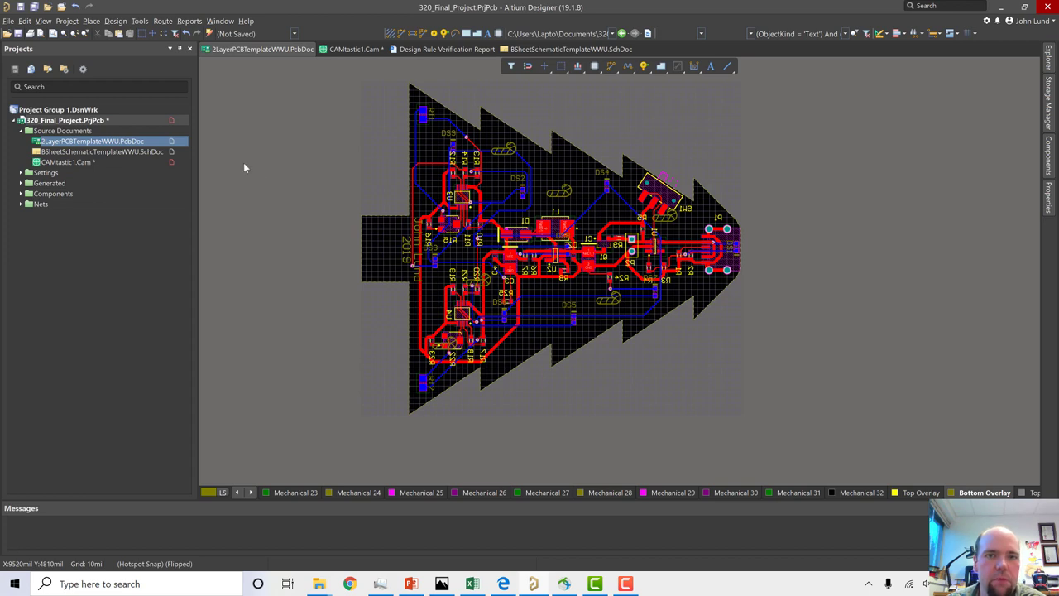
left_click(7, 21)
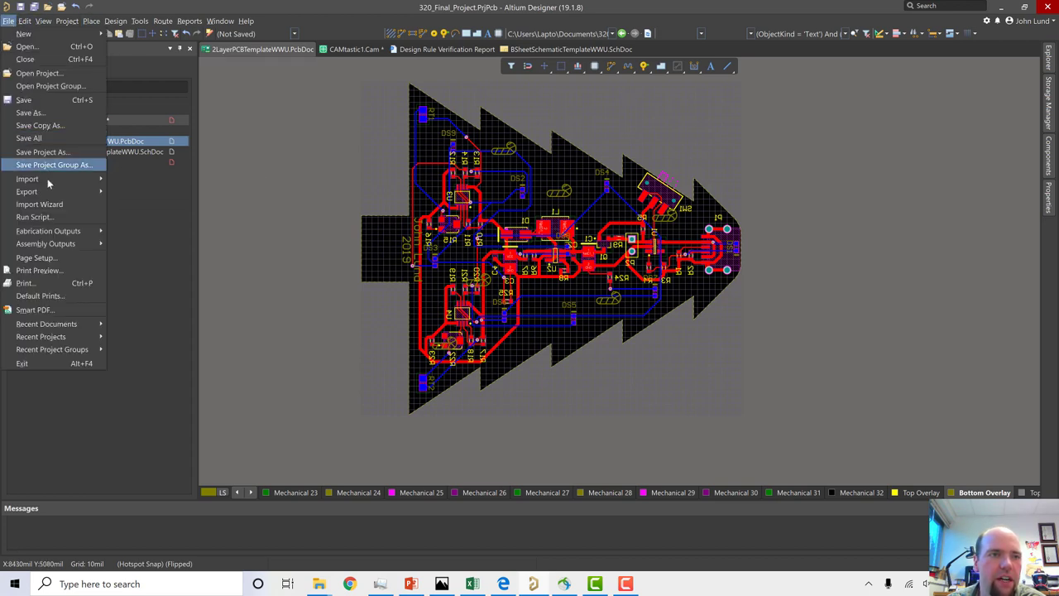
mouse_move(50, 231)
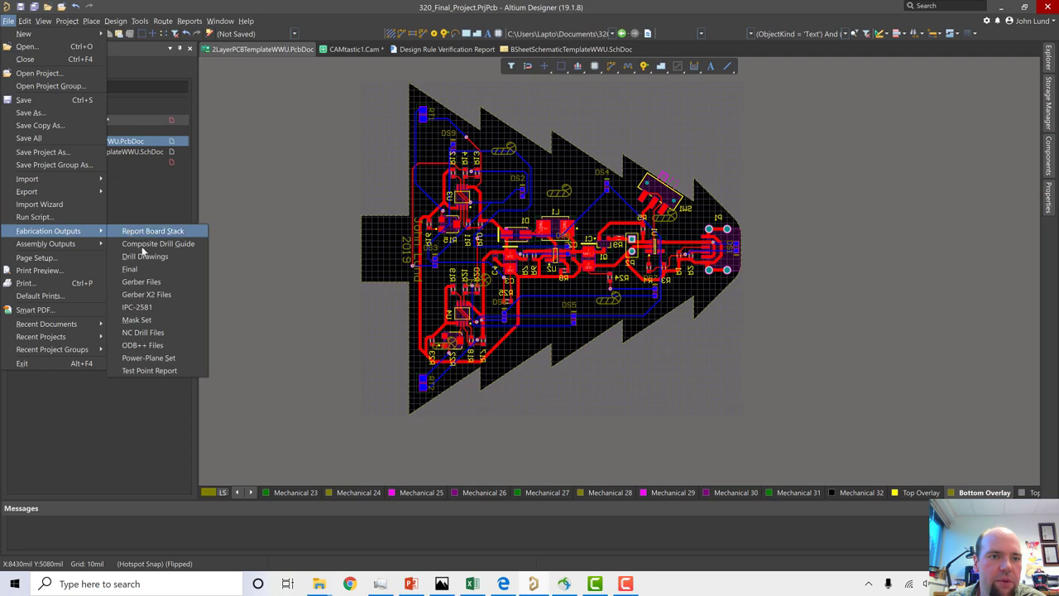
left_click(147, 331)
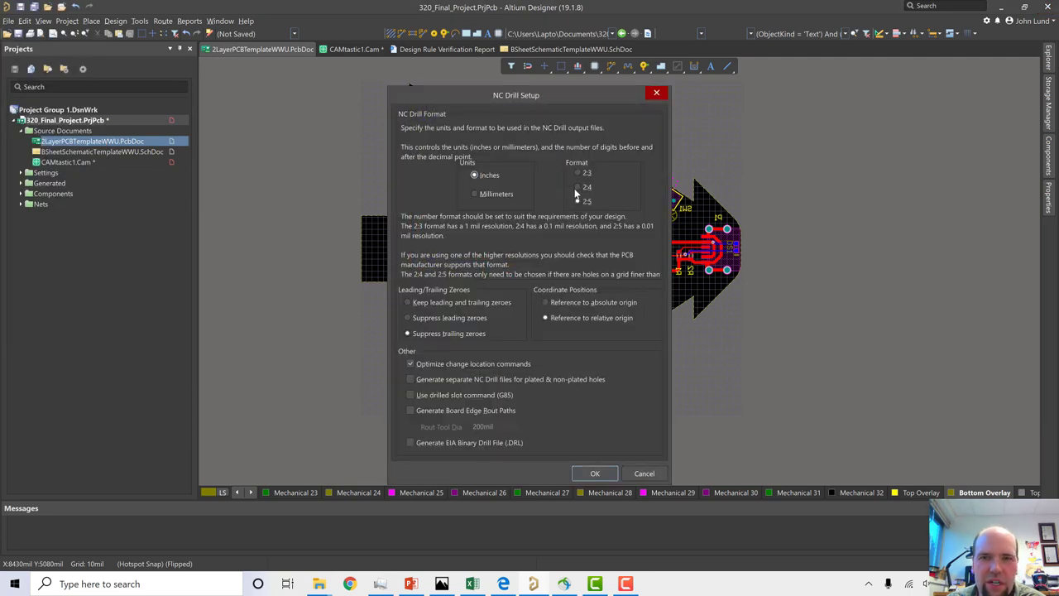
left_click(407, 302)
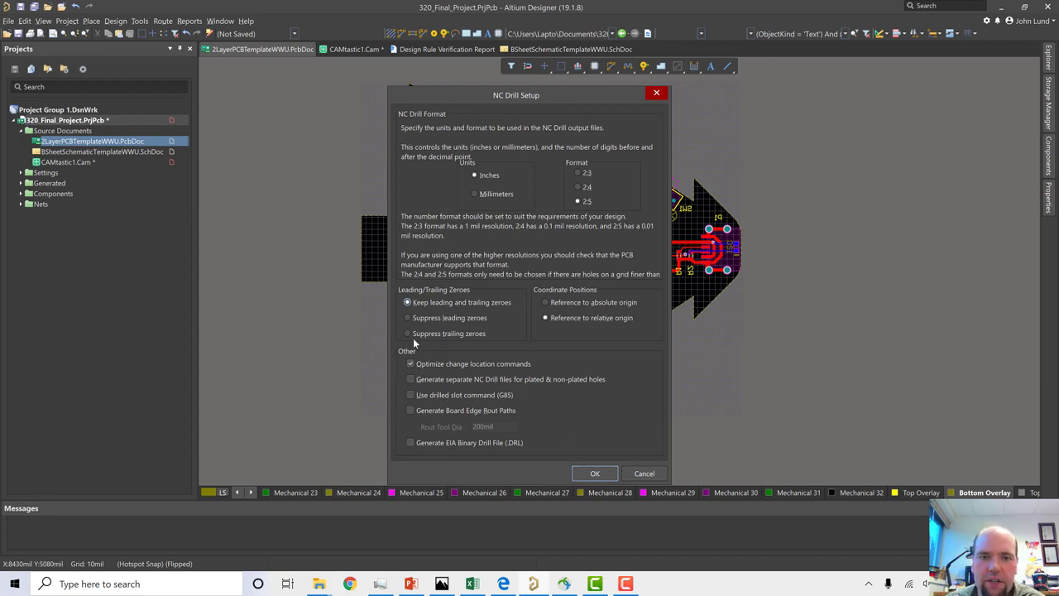
left_click(592, 474)
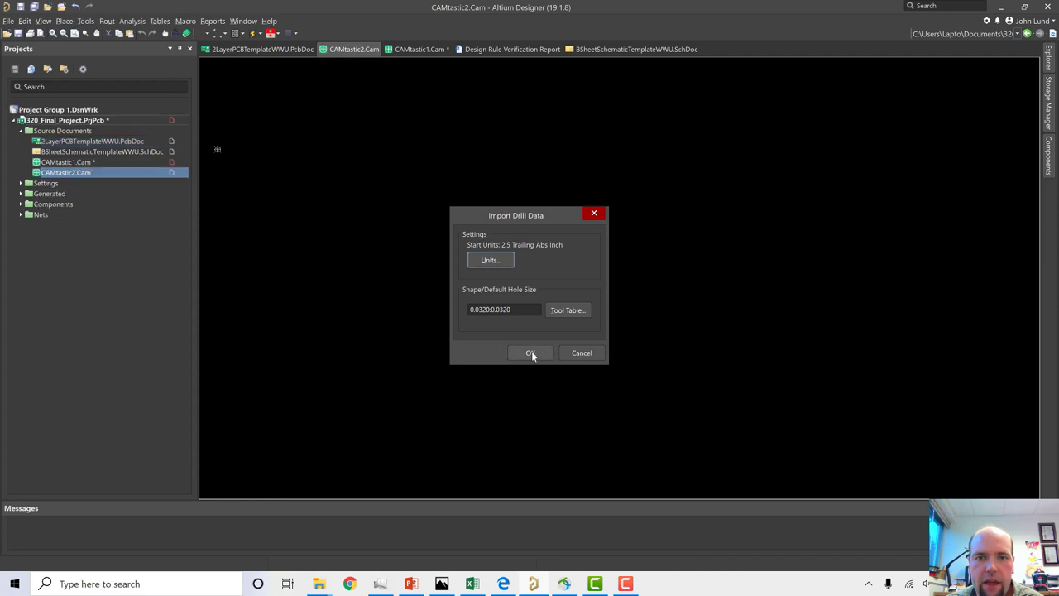
left_click(532, 352)
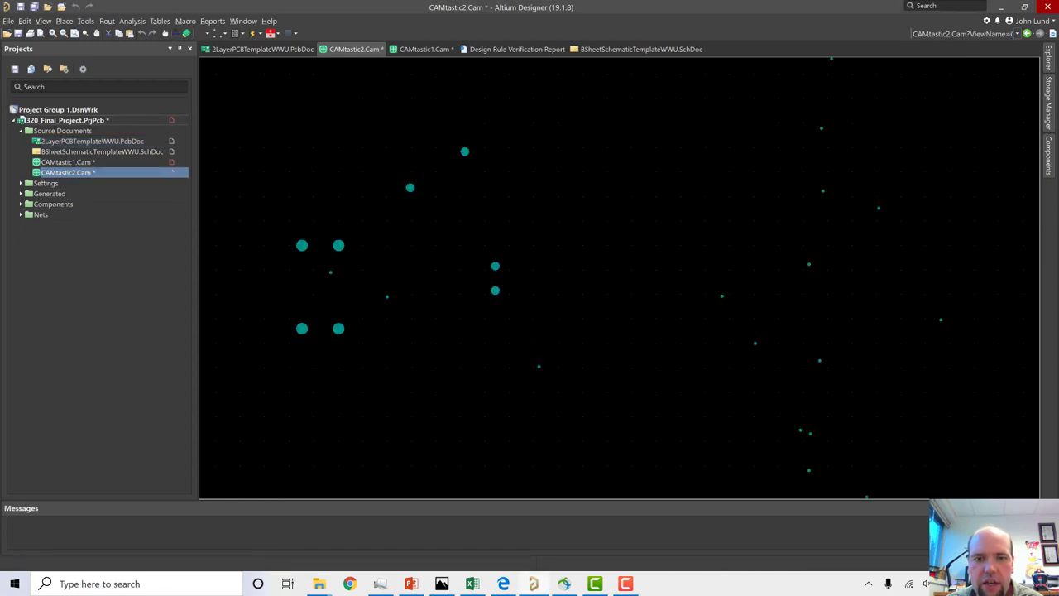
- Select all vias on the PCB with Find Similar Objects, based on the via below R24 with Object Kind set to Same
double_click(65, 142)
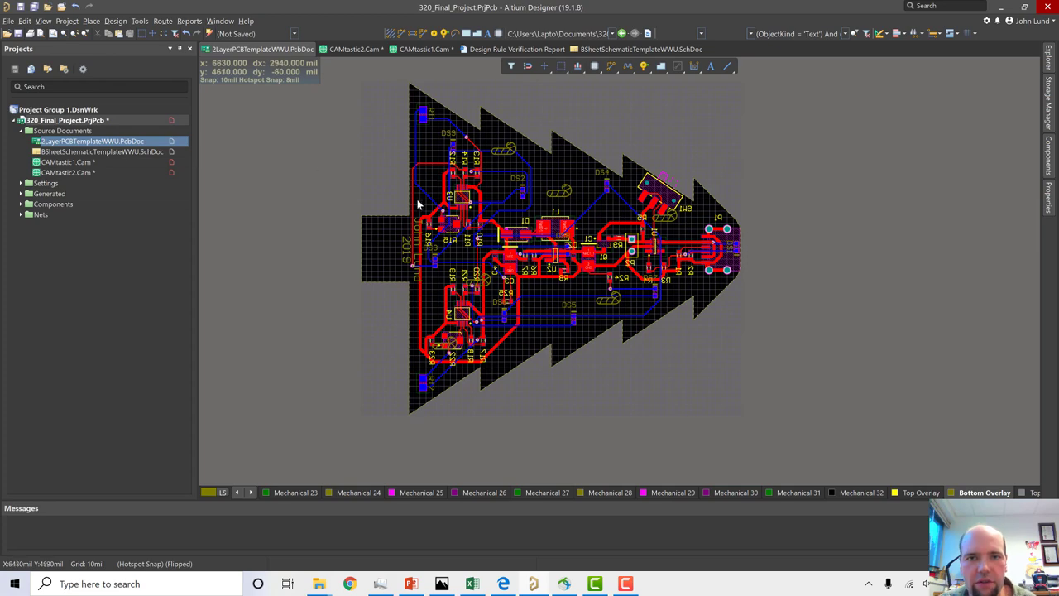
scroll(536, 222, "up", 8, "ctrl")
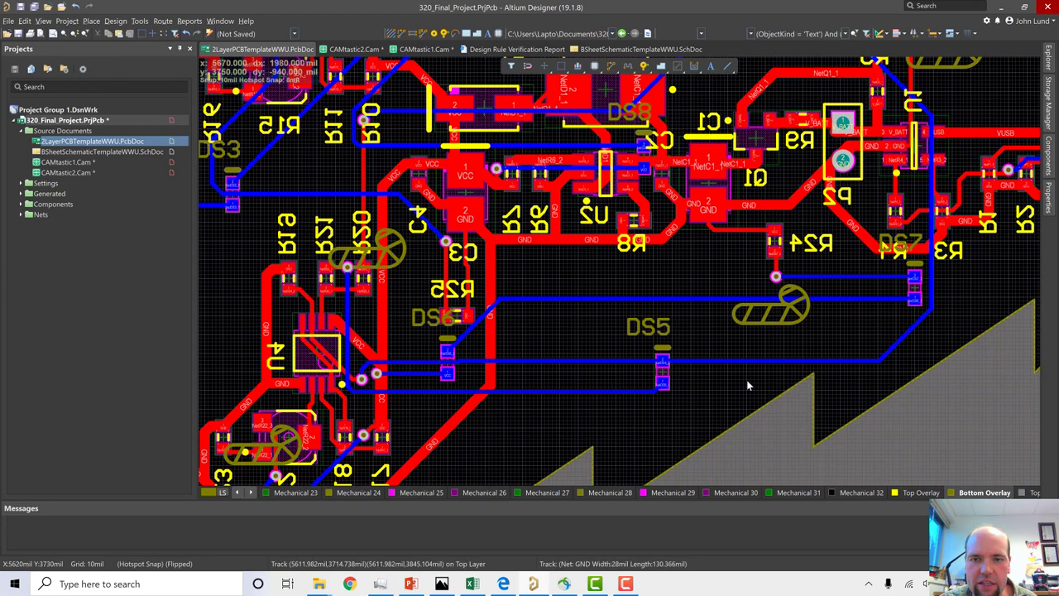
left_click(776, 277)
right_click(775, 278)
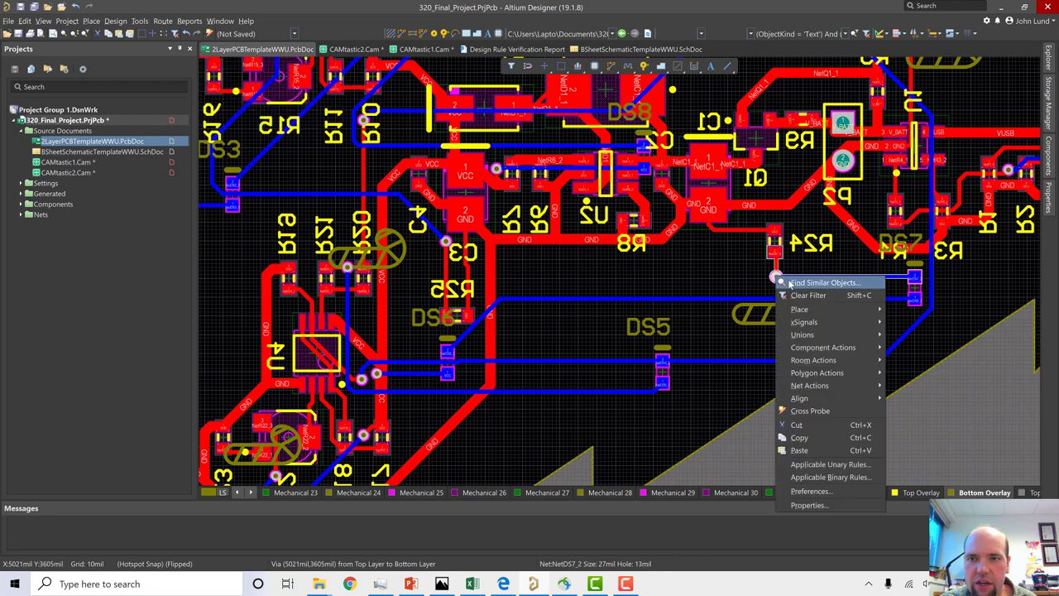
left_click(790, 286)
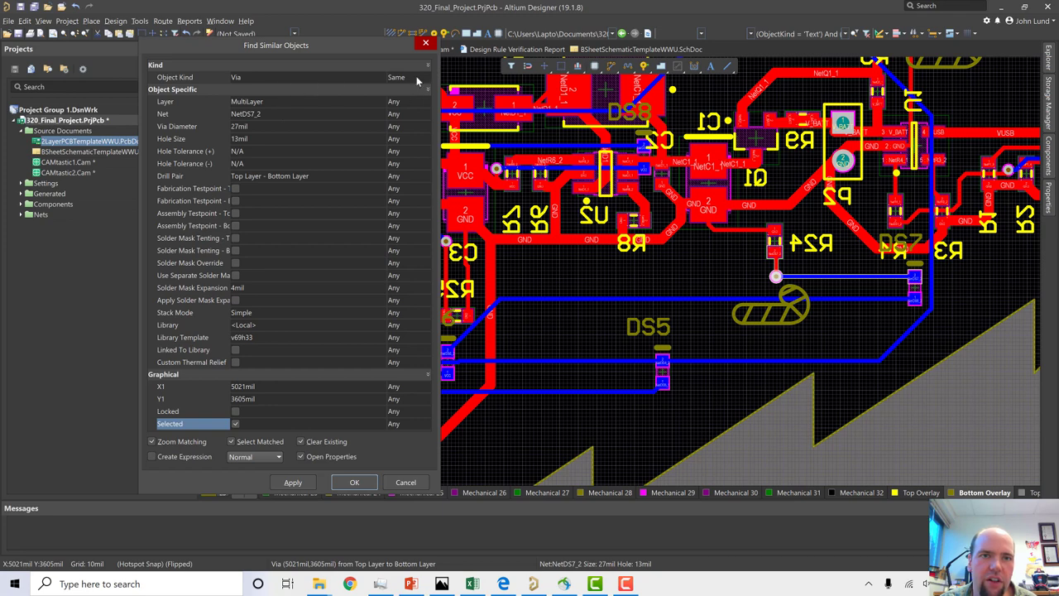
left_click(293, 482)
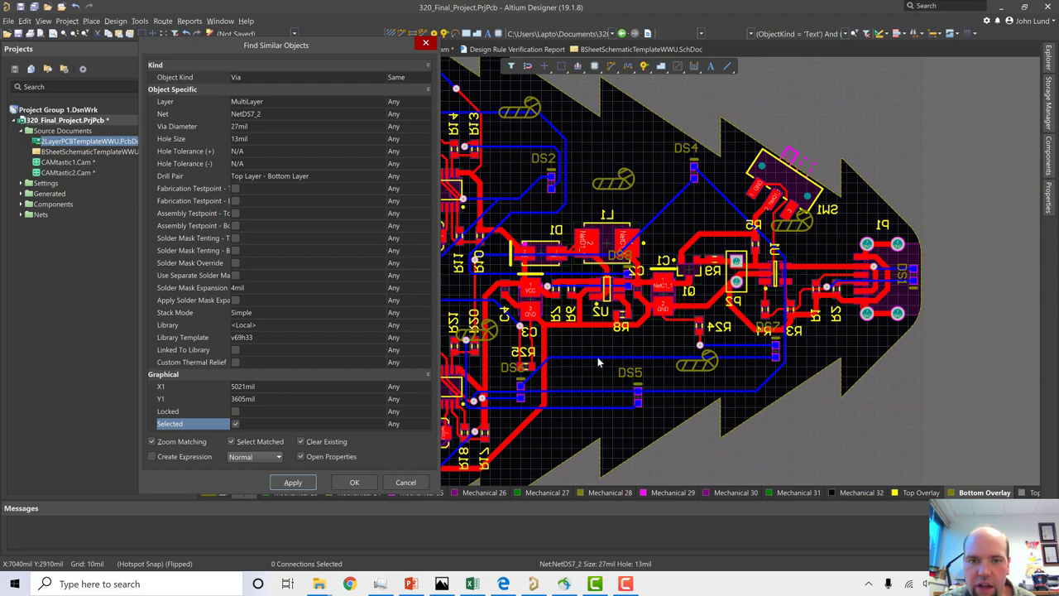
left_click(354, 483)
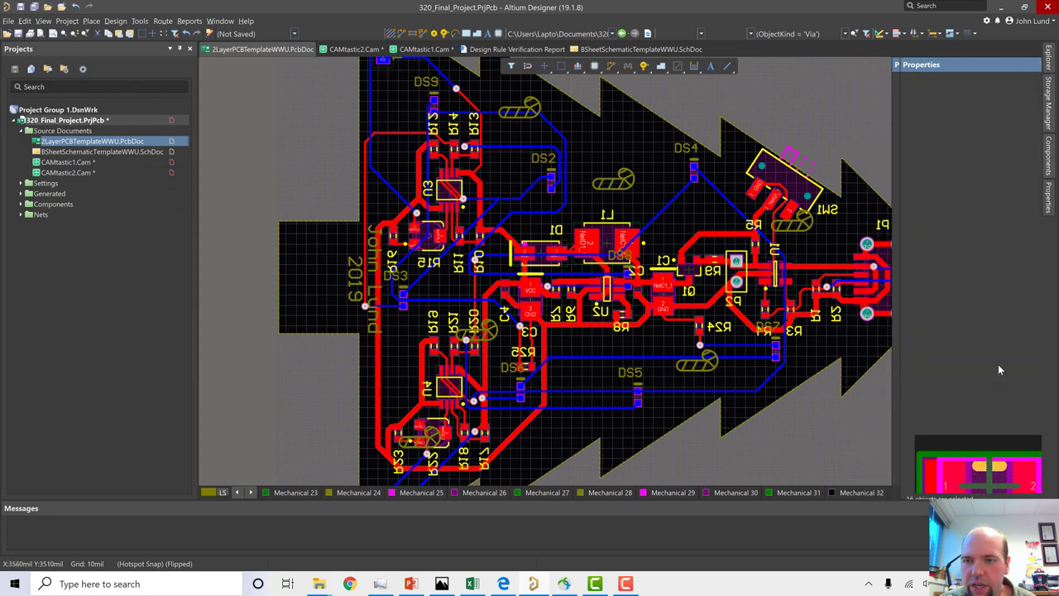
- Tent all selected vias on both the top and bottom in their solder mask expansion settings
mouse_move(1053, 212)
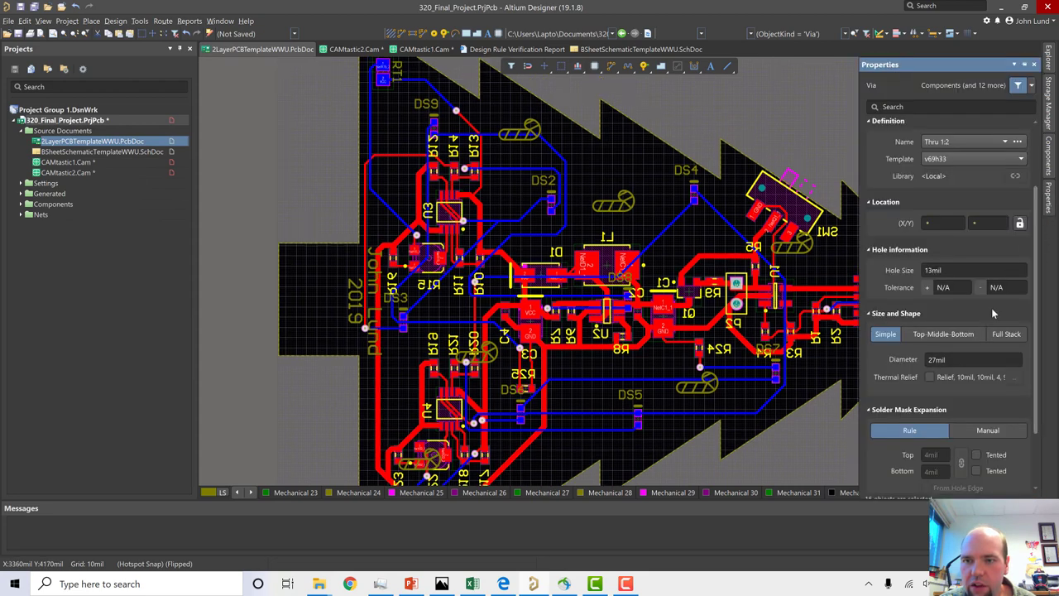
scroll(959, 353, "down", 3)
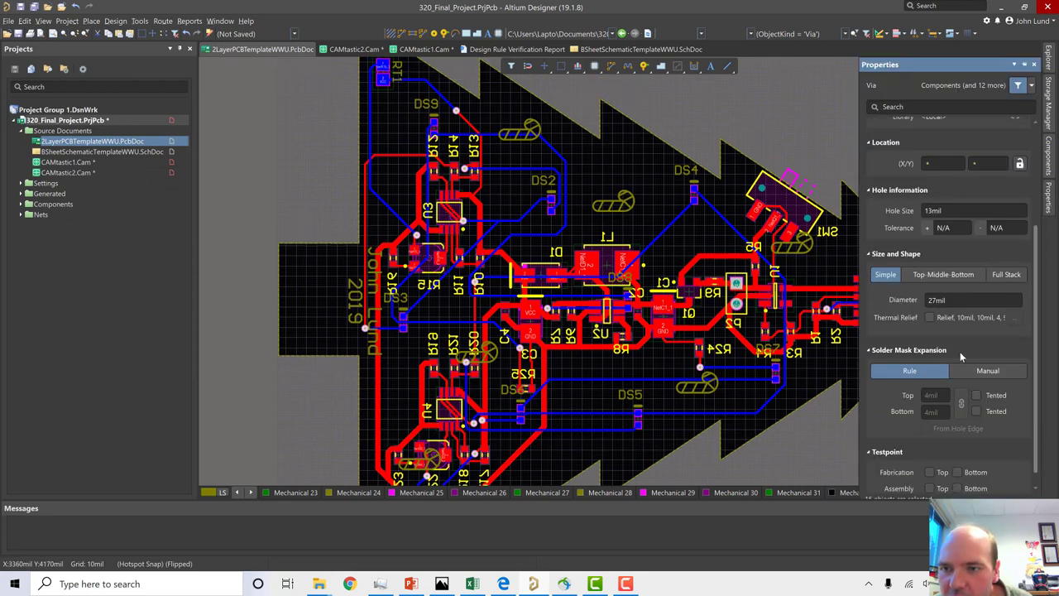
left_click(977, 381)
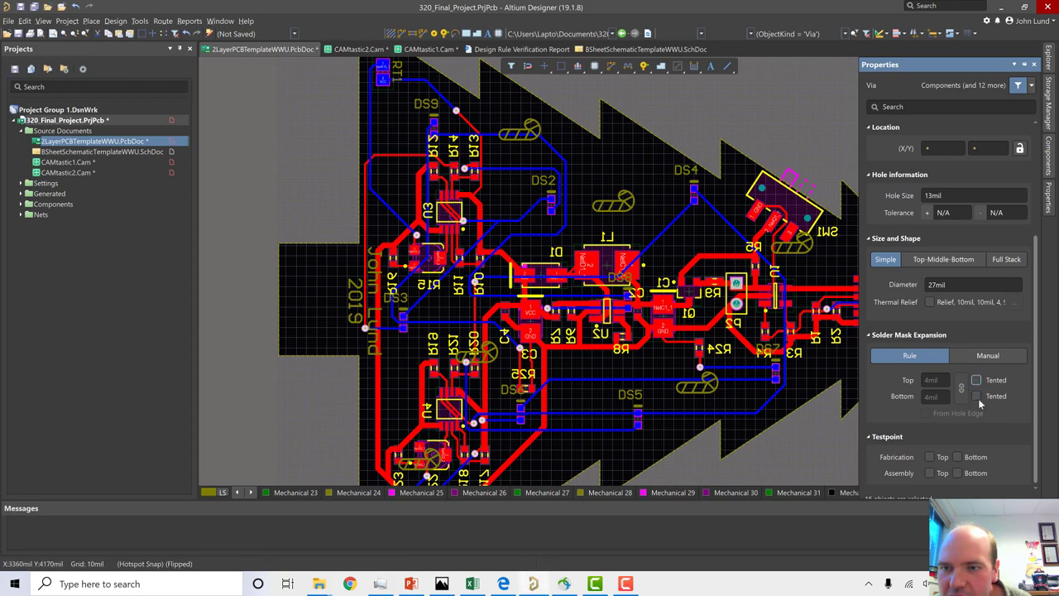
left_click(978, 398)
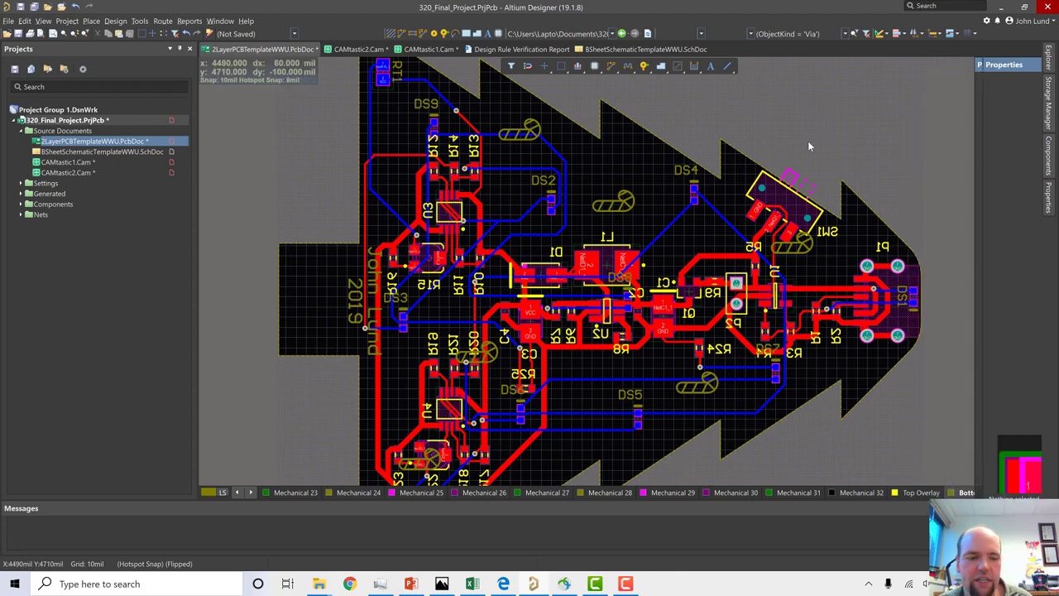
- Examine the vias and silkscreen on the board's bottom side in the 3D view
key("3")
right_click_drag(781, 177, 482, 271, "shift")
scroll(503, 213, "up", 3, "ctrl")
scroll(474, 230, "up", 3, "ctrl")
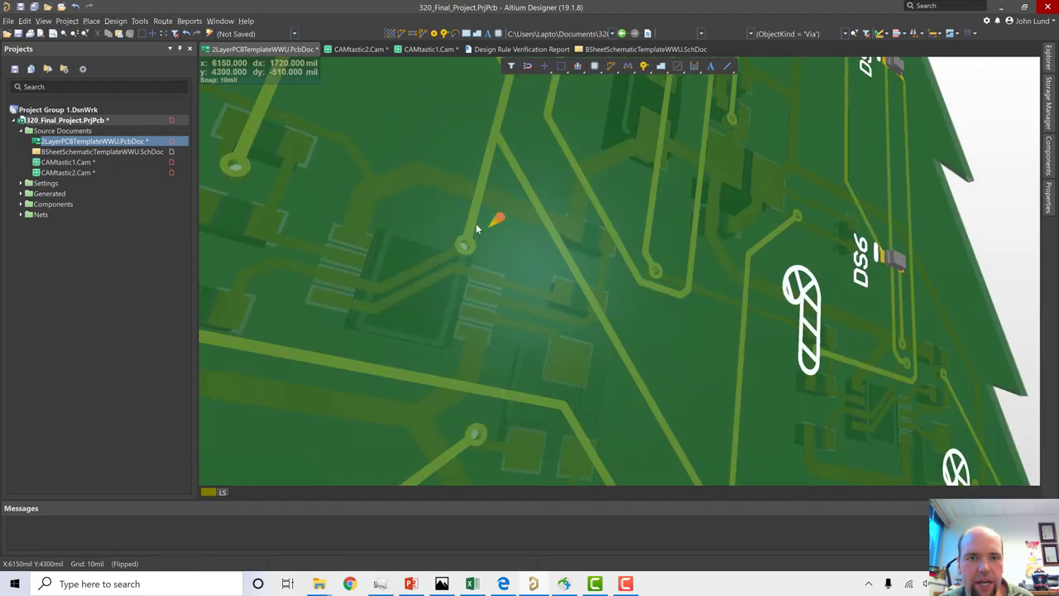
scroll(464, 245, "down", 6, "ctrl")
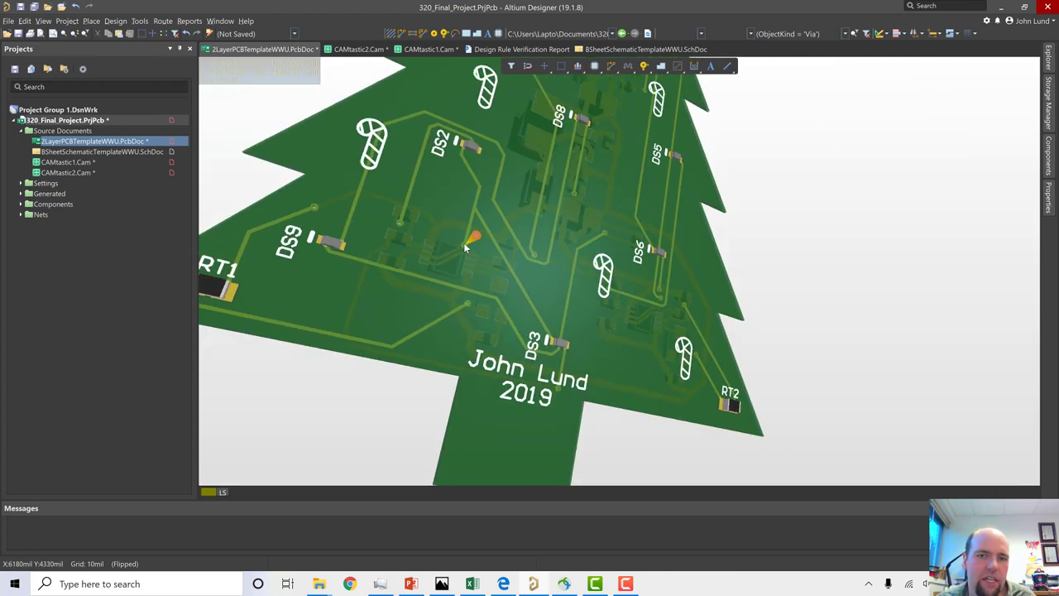
scroll(466, 247, "up", 5)
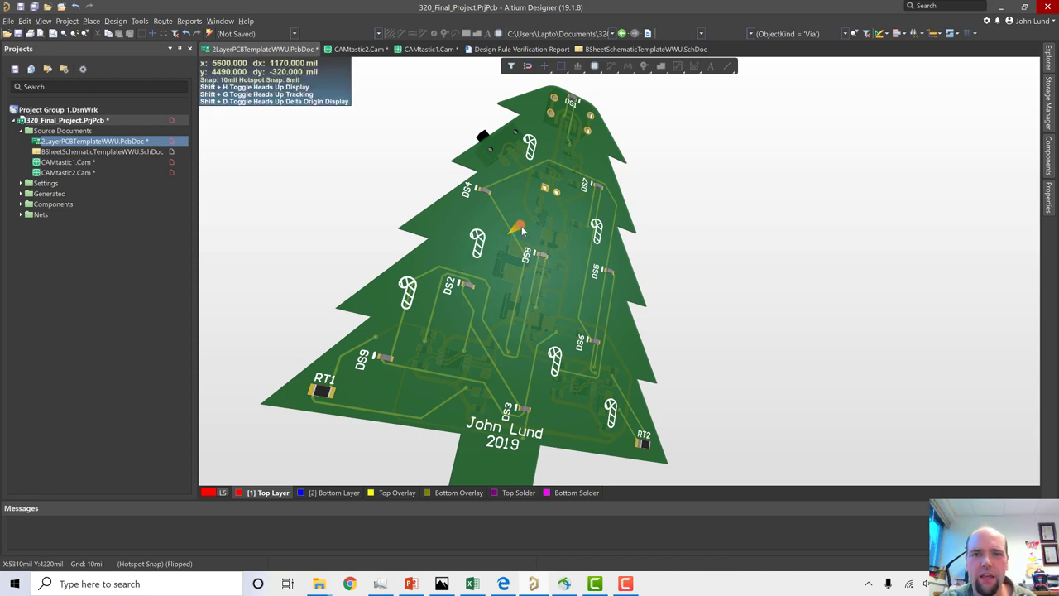
scroll(546, 203, "up", 5, "ctrl")
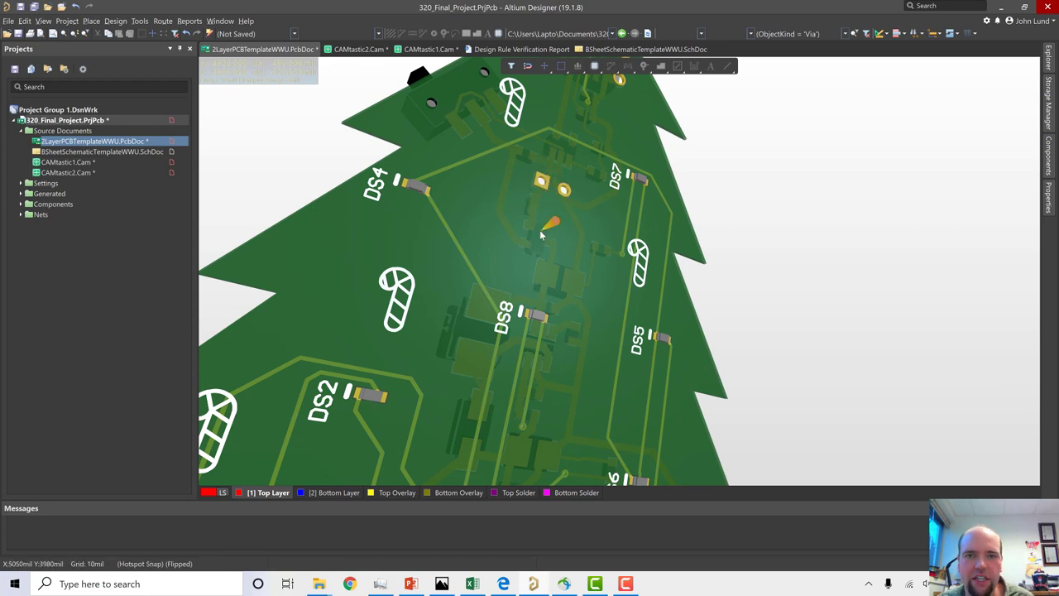
- Return to the 2D layout and flip the board to show the top side around connector P2
key("2")
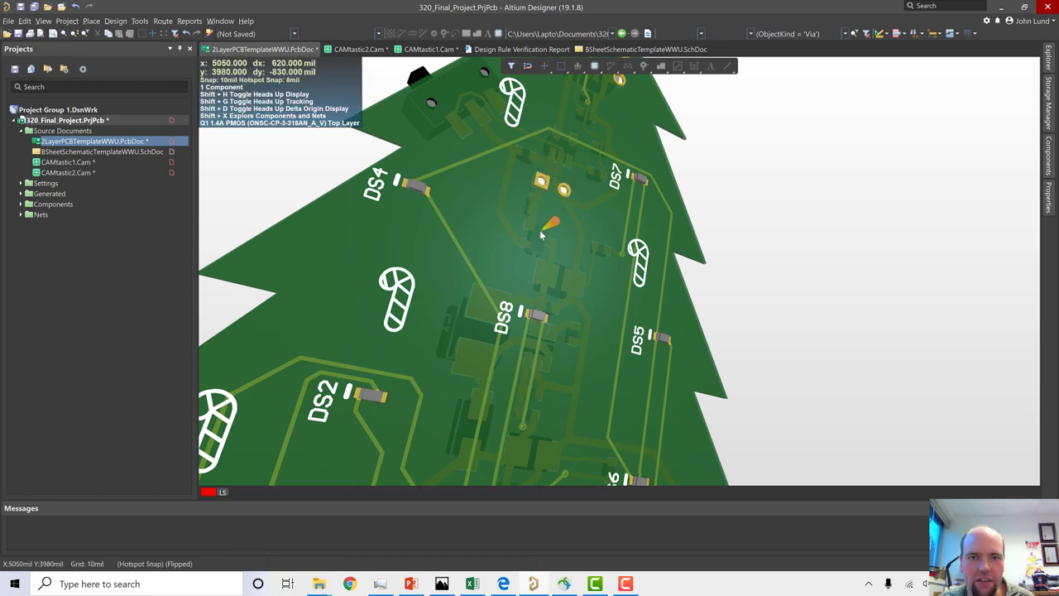
scroll(766, 324, "up", 2, "ctrl")
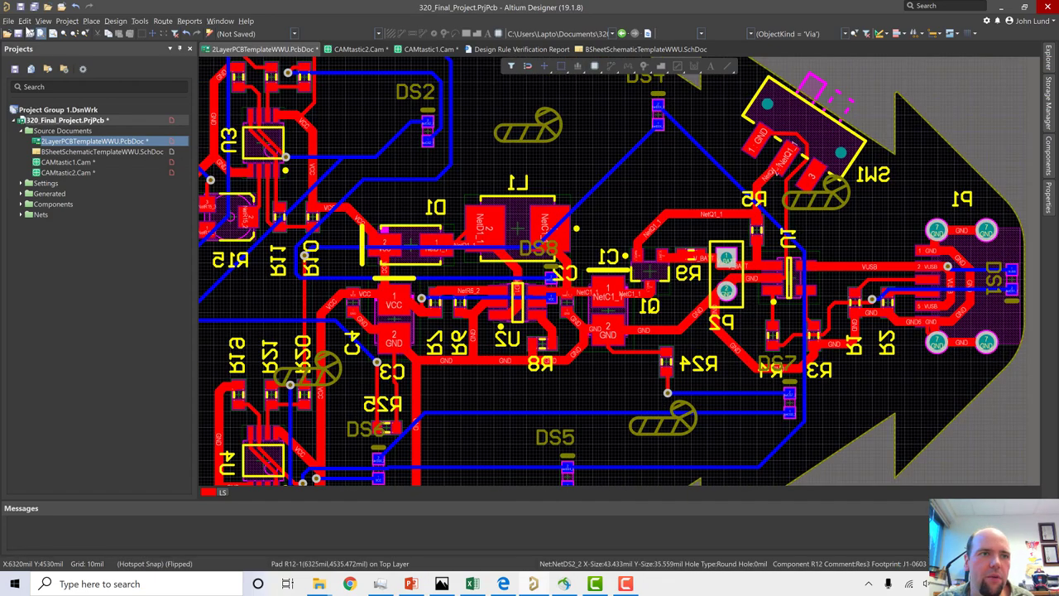
left_click(42, 21)
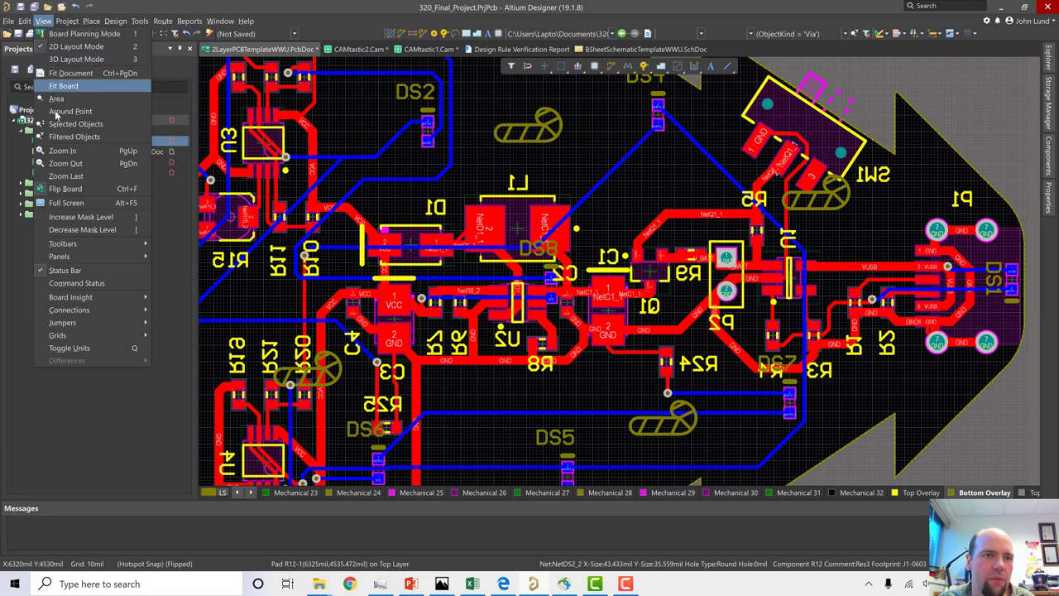
left_click(65, 192)
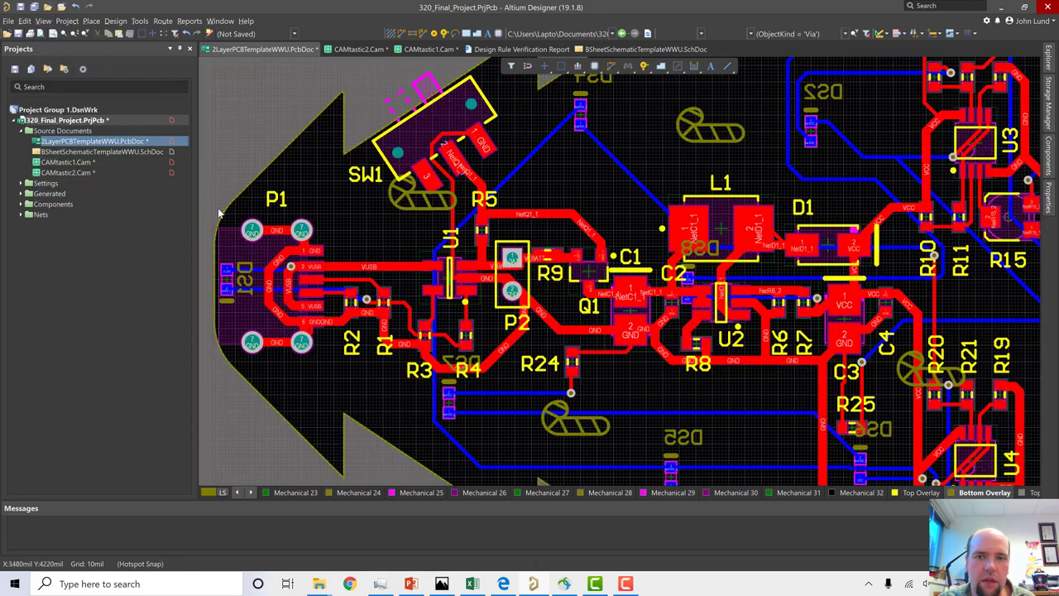
scroll(527, 298, "up", 2, "ctrl")
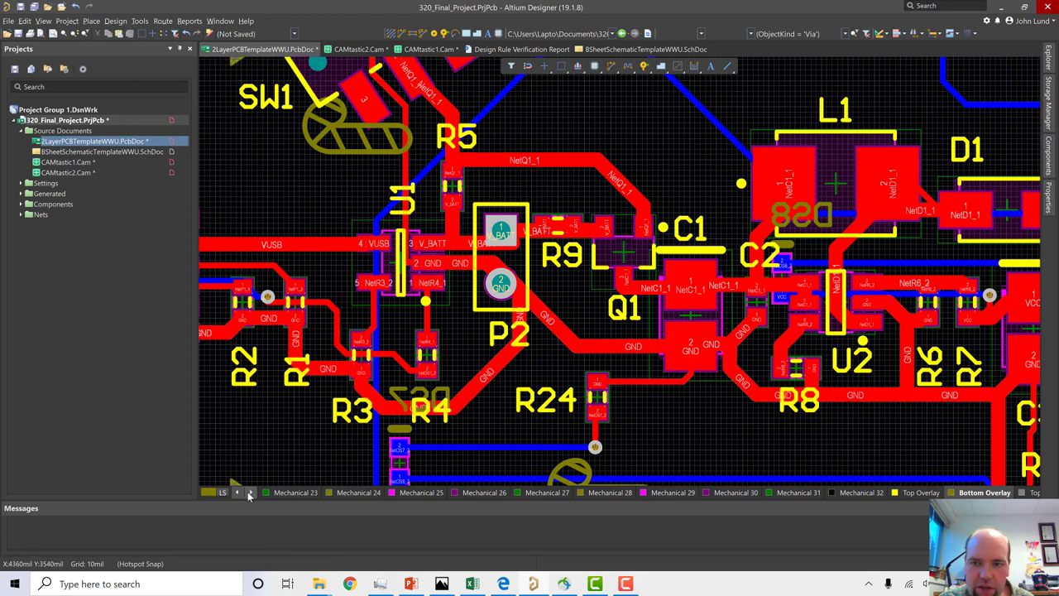
- Place an unmirrored "+" text string on the Top Overlay just above pad 1 of connector P2
left_click(921, 492)
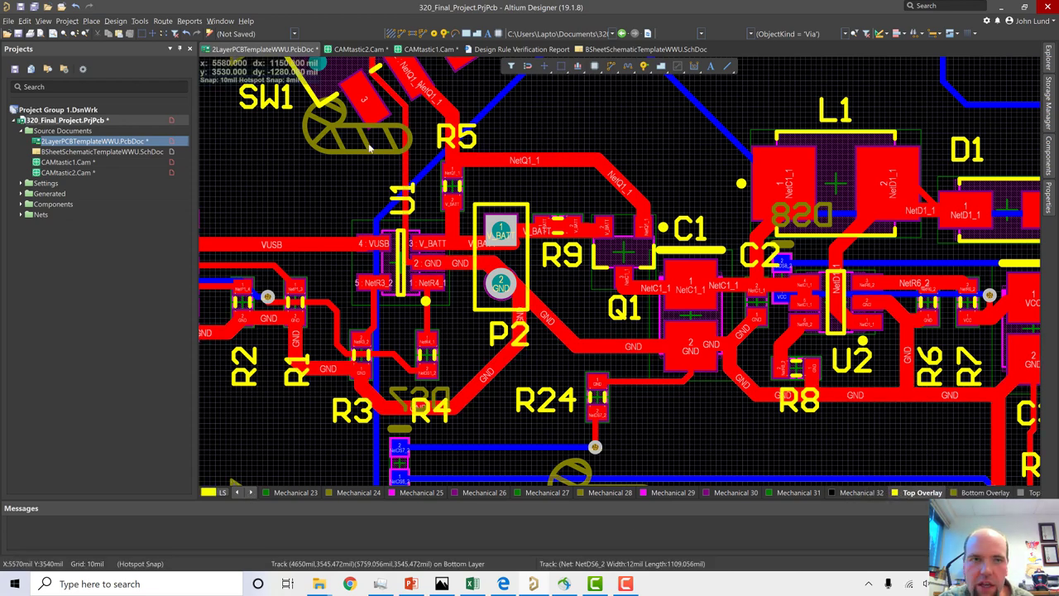
left_click(91, 20)
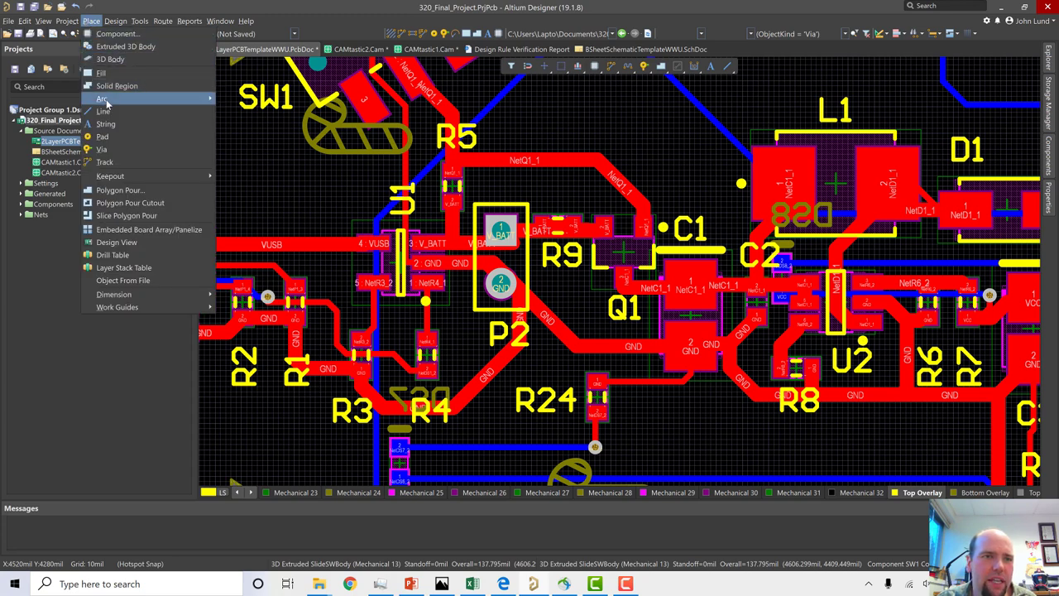
left_click(105, 125)
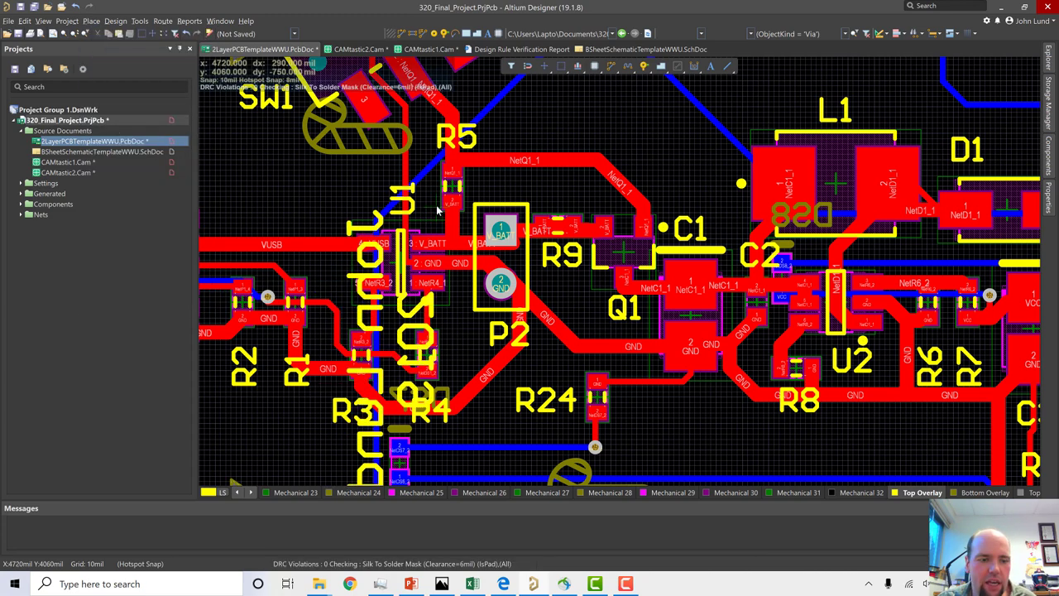
key("Tab")
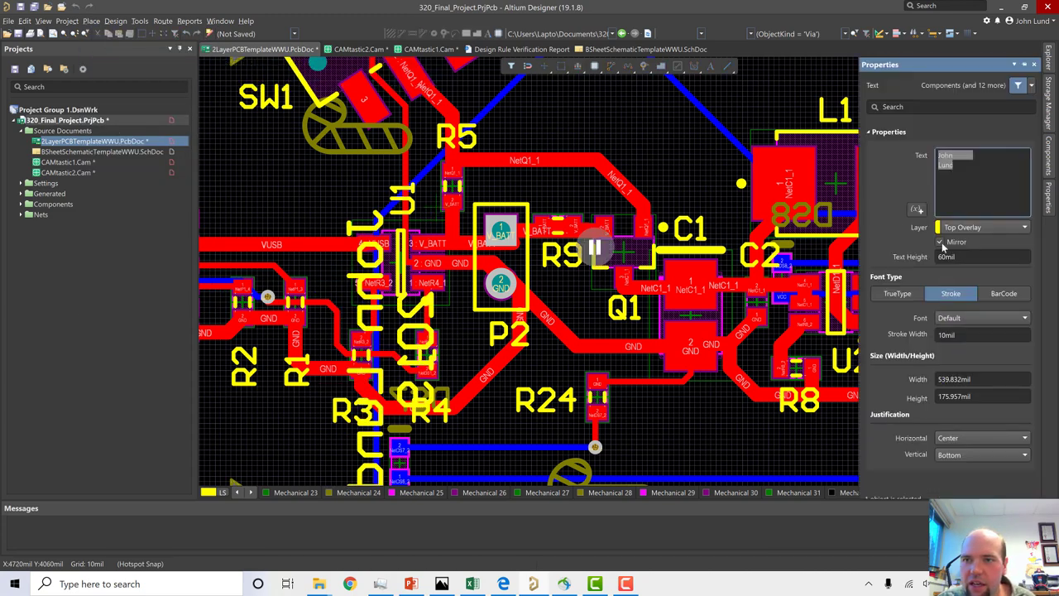
left_click(958, 166)
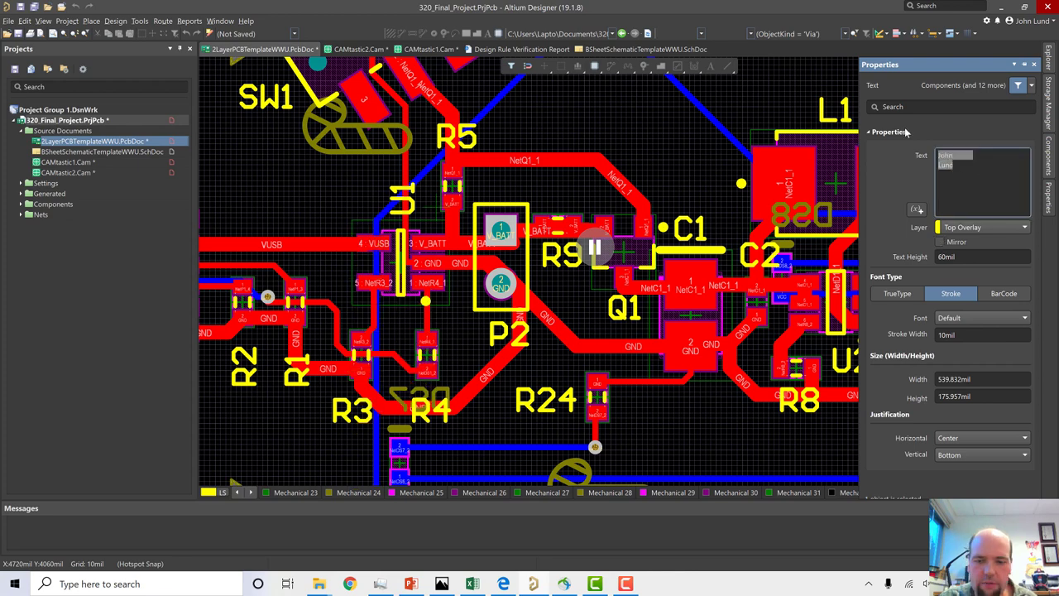
key("BackSpace")
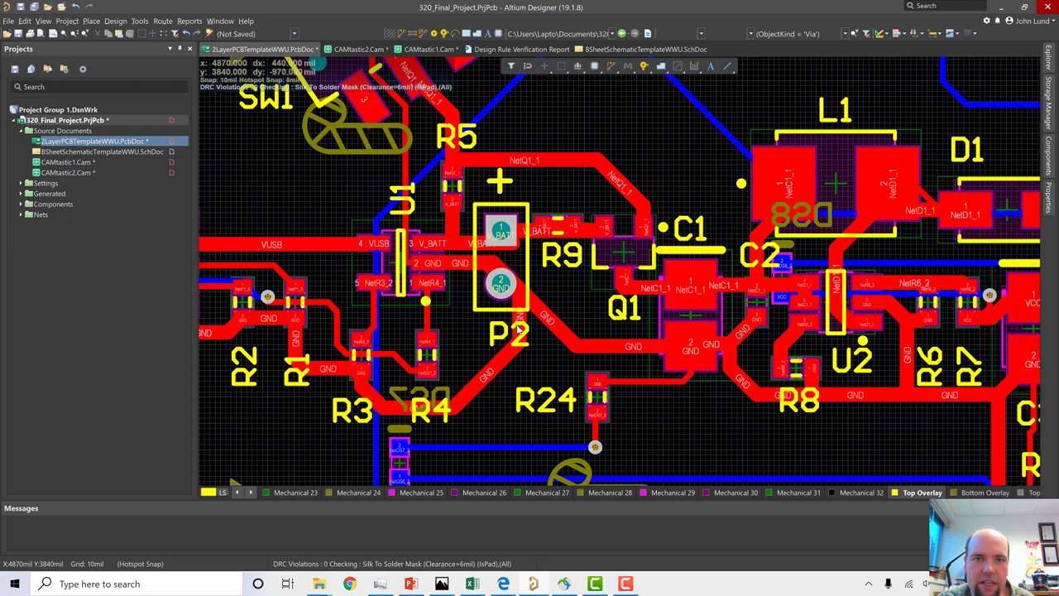
left_click(520, 327)
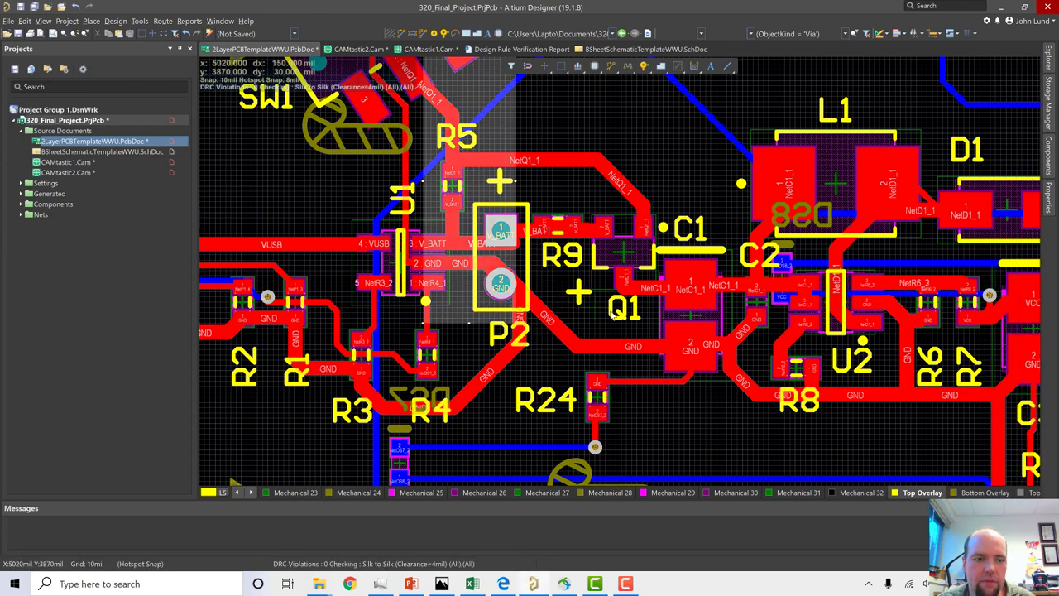
key("Escape")
- Examine the new "+" marking beside P2 and the board's top side in 3D, and return to the 2D layout
key("3")
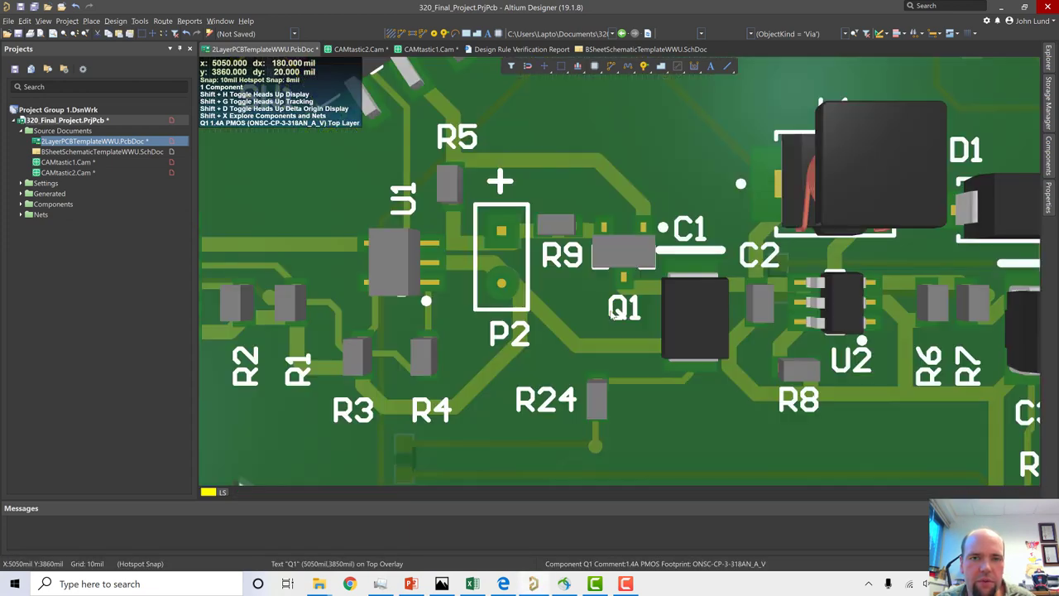
scroll(560, 286, "down", 5, "ctrl")
right_click_drag(559, 286, 507, 390, "shift")
right_click_drag(482, 336, 427, 413, "shift")
right_click_drag(435, 368, 417, 352, "shift")
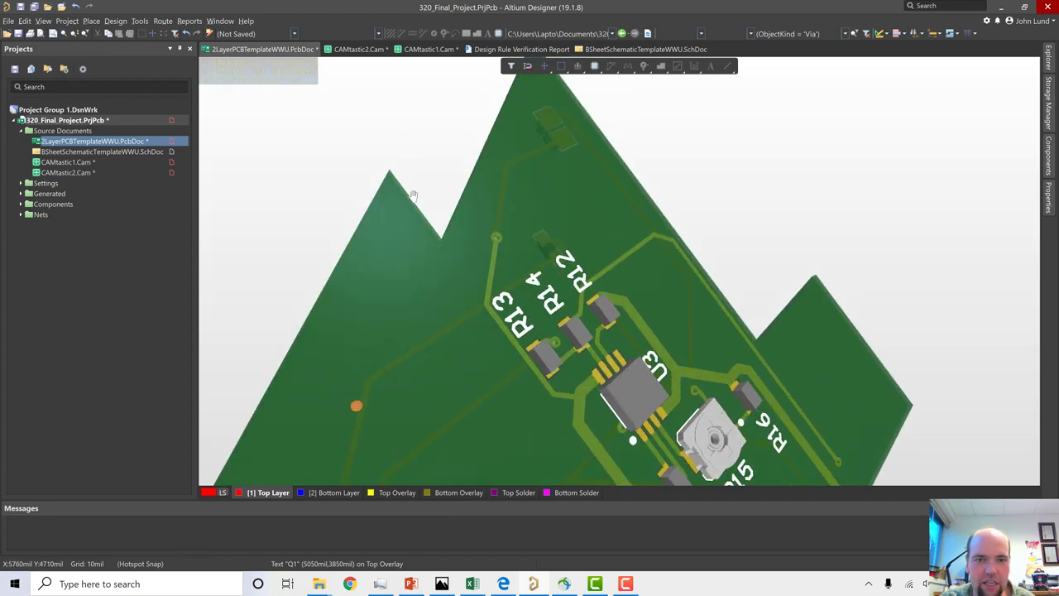
scroll(509, 171, "up", 3, "ctrl")
right_click_drag(480, 300, 359, 369, "shift")
scroll(347, 331, "left", 5, "shift")
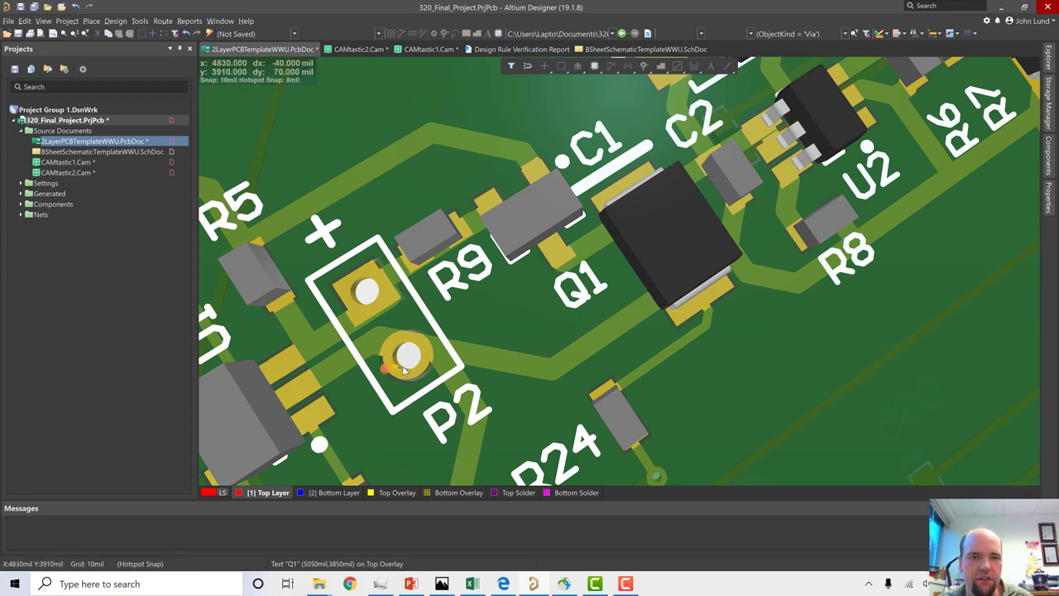
key("2")
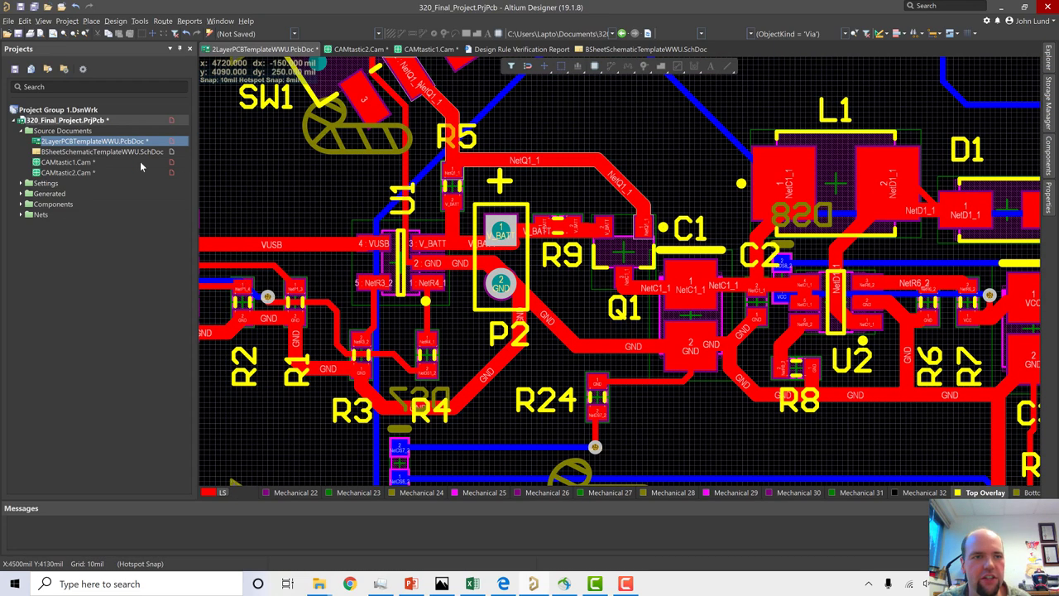
- Regenerate the Gerber files for the updated board with the same plotted layers, including Mechanical 12
left_click(9, 21)
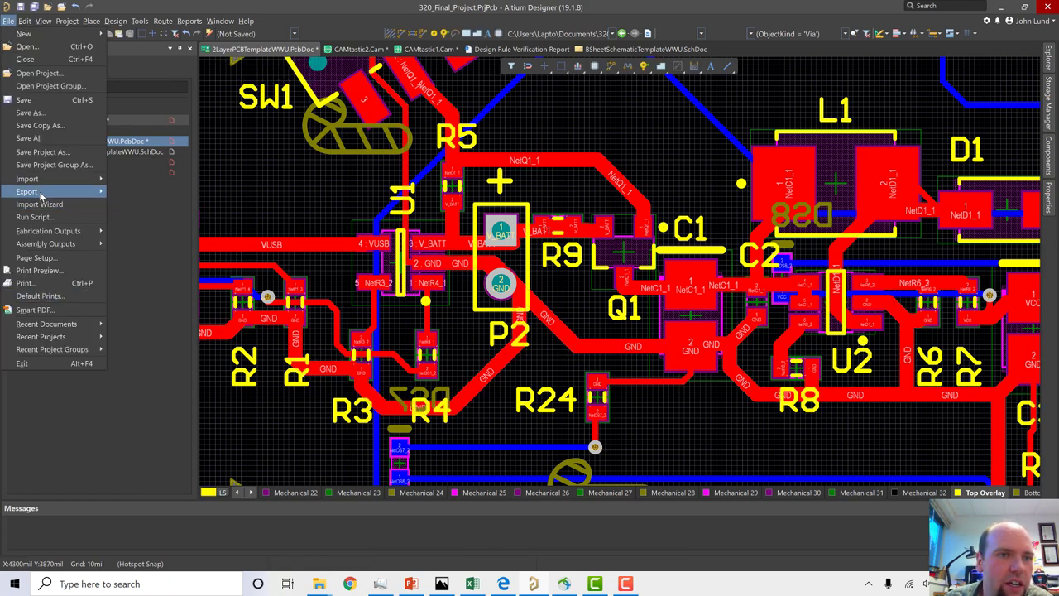
mouse_move(40, 195)
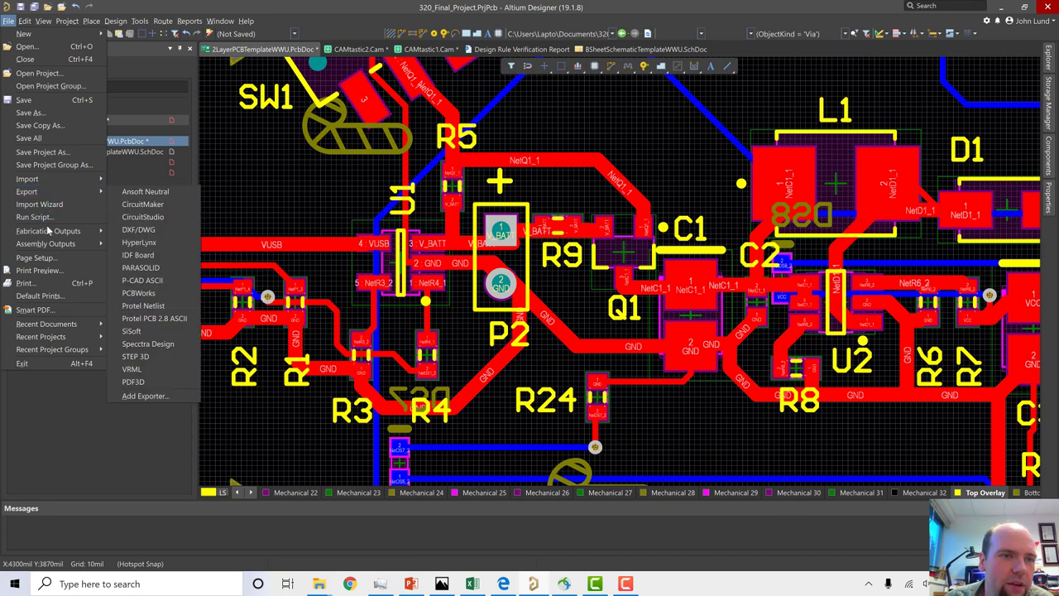
mouse_move(50, 232)
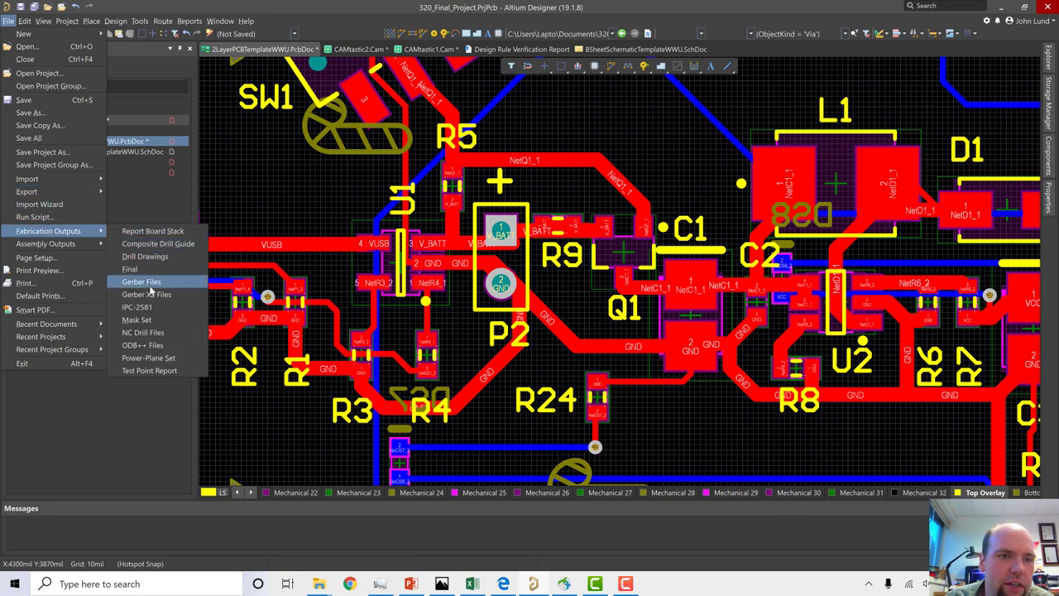
left_click(143, 282)
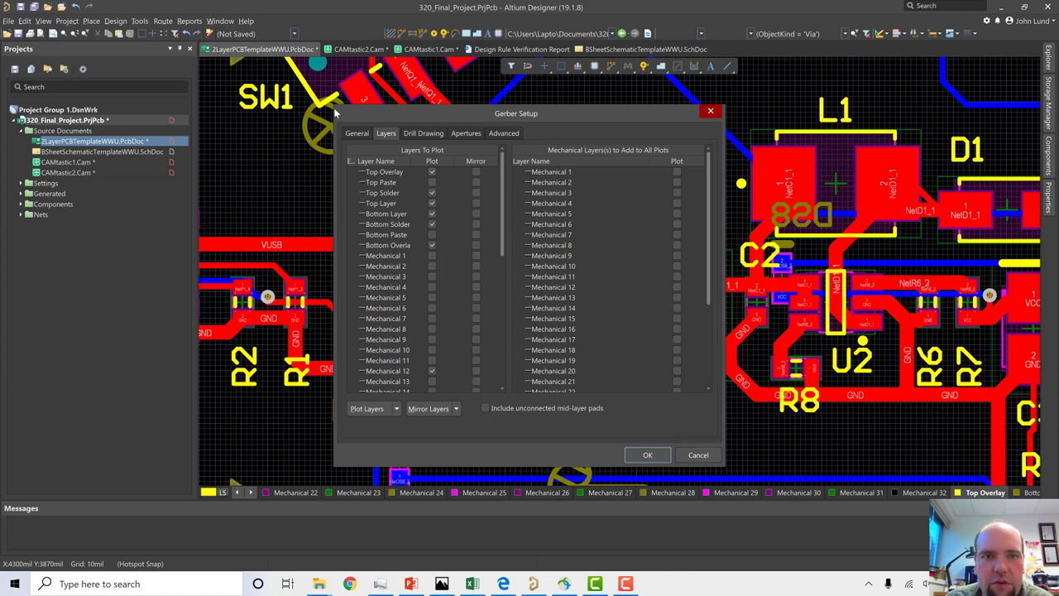
left_click(356, 134)
left_click(385, 134)
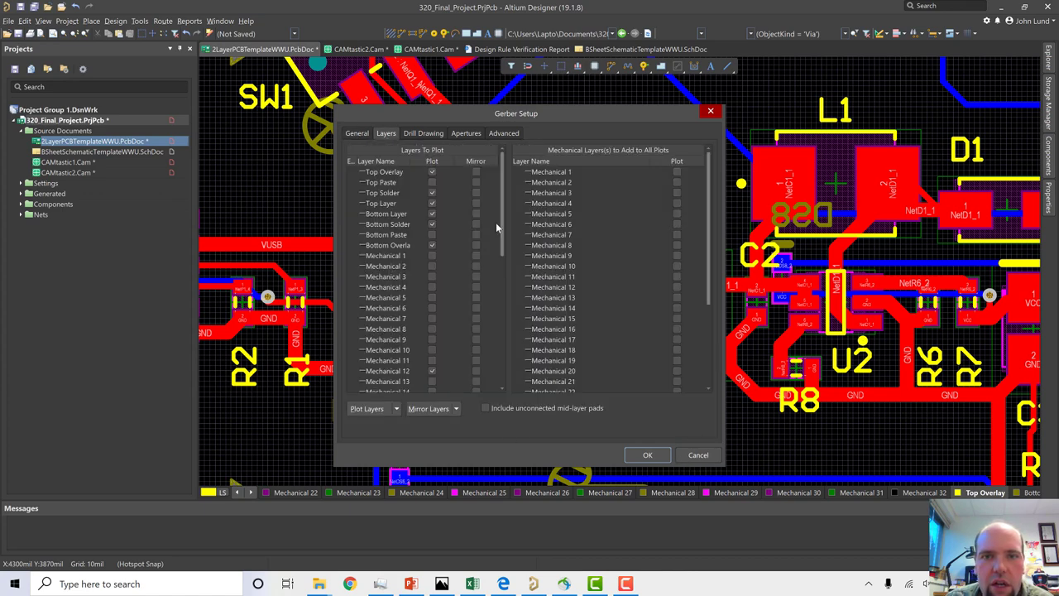
left_click(647, 455)
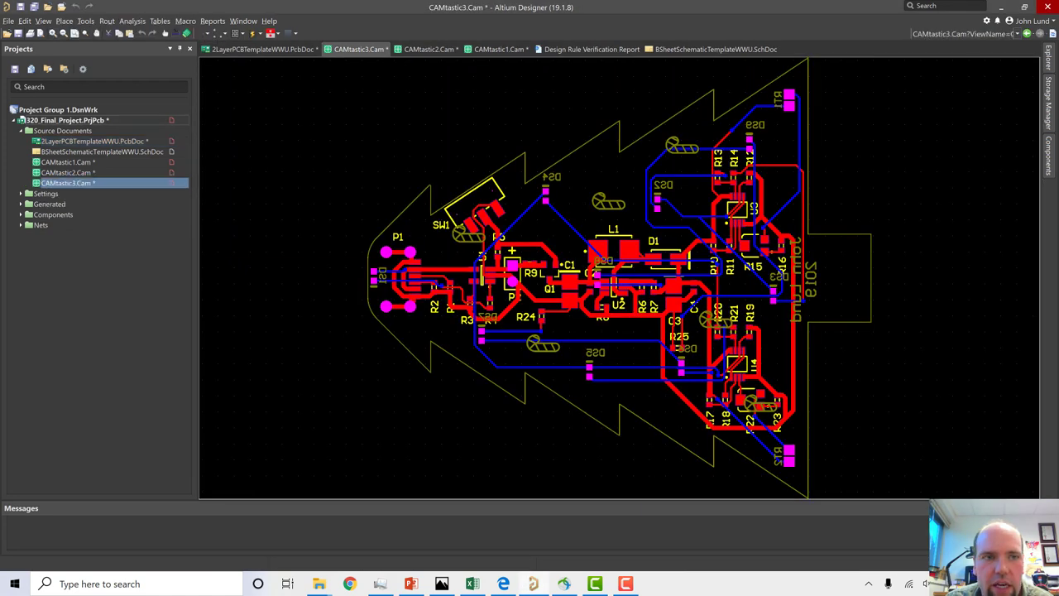
- Generate the NC Drill files for the updated PCB document in inches with 2:5 format, keeping leading and trailing zeroes
double_click(58, 141)
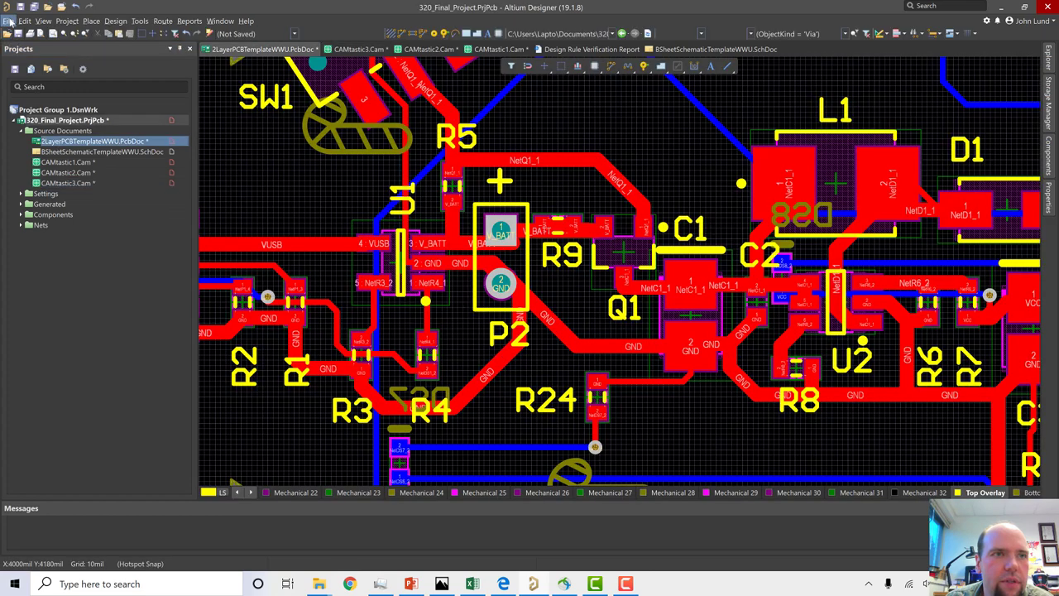
left_click(8, 21)
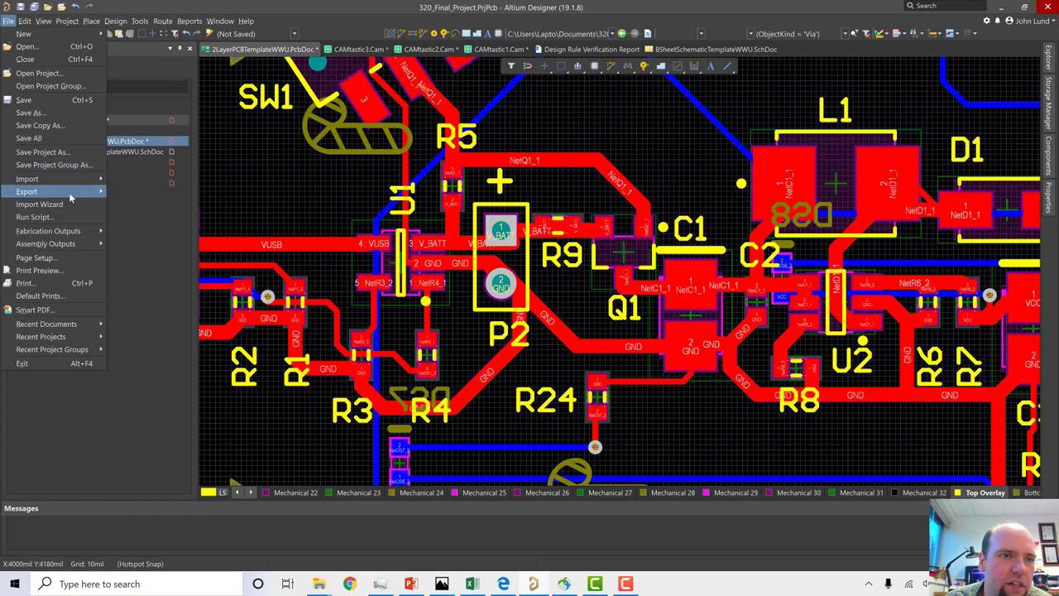
mouse_move(75, 232)
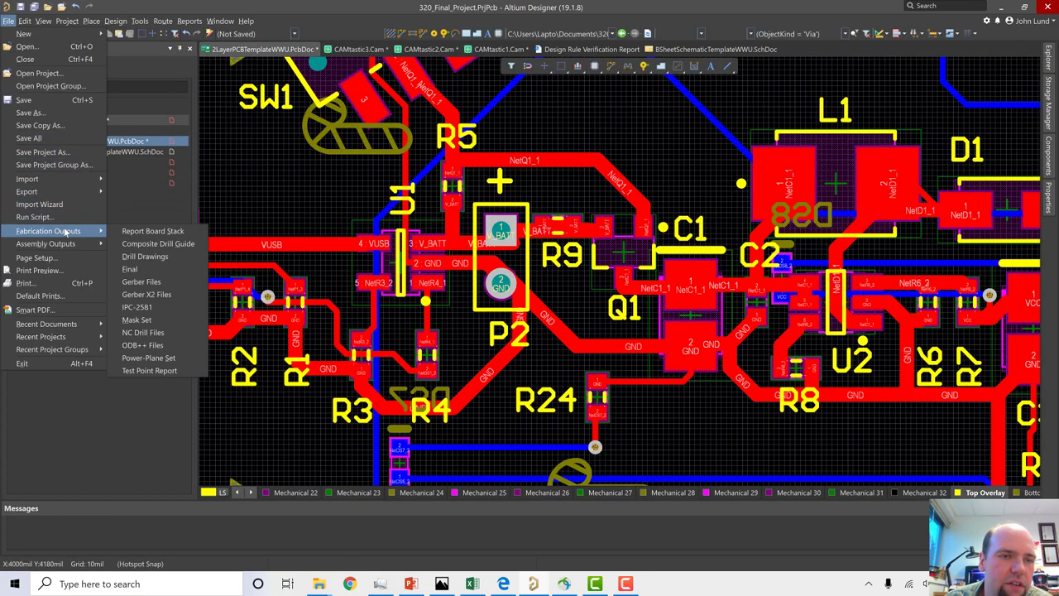
left_click(153, 332)
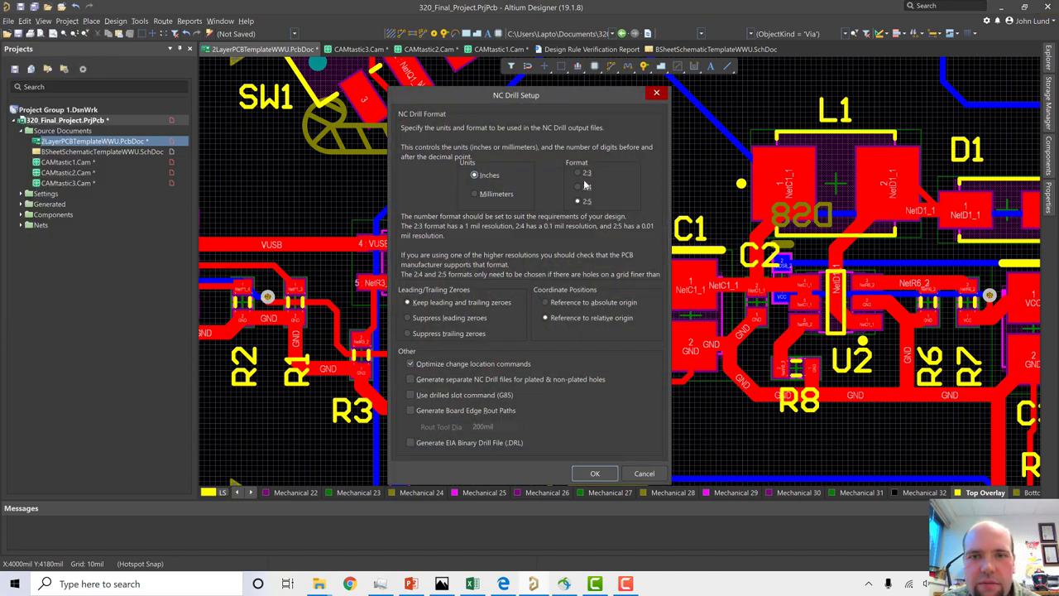
left_click(597, 473)
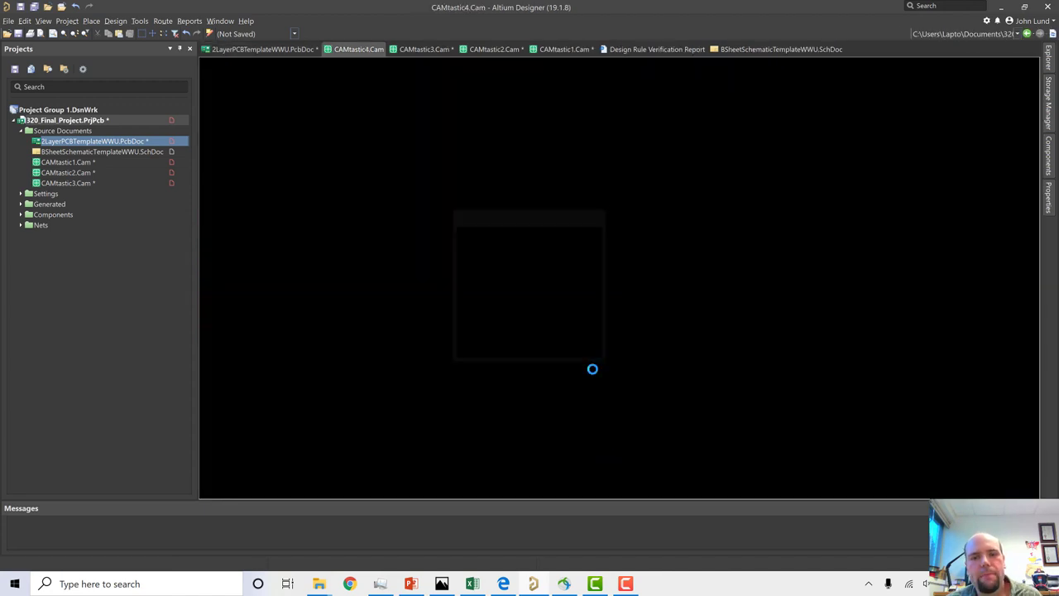
left_click(530, 354)
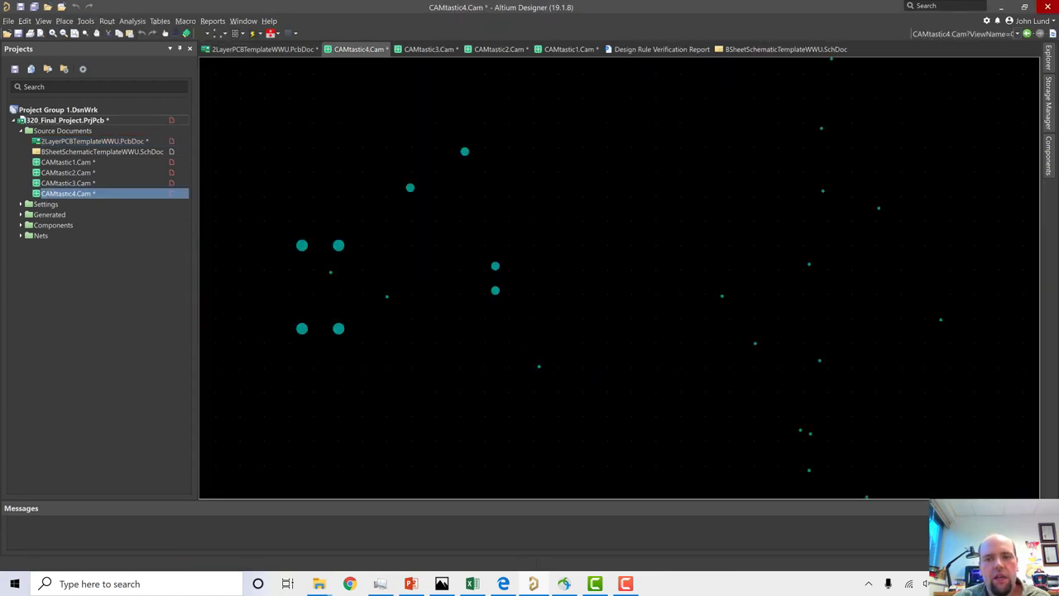
- Switch to File Explorer and open the "Project Outputs for 320_Final_Project" folder inside Documents\320_Final_Project
mouse_move(325, 585)
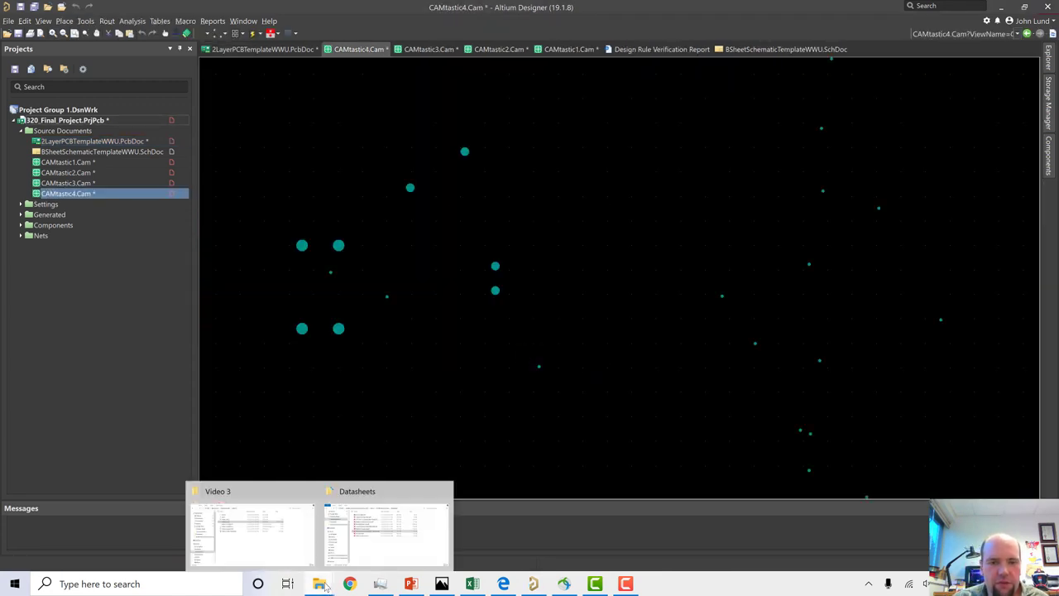
left_click(369, 525)
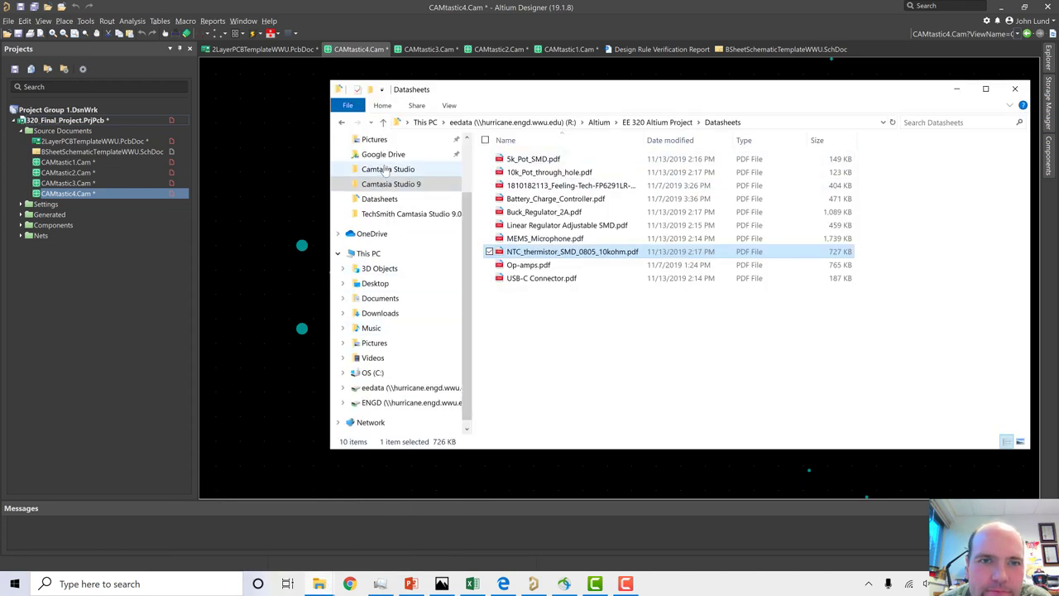
left_click(378, 299)
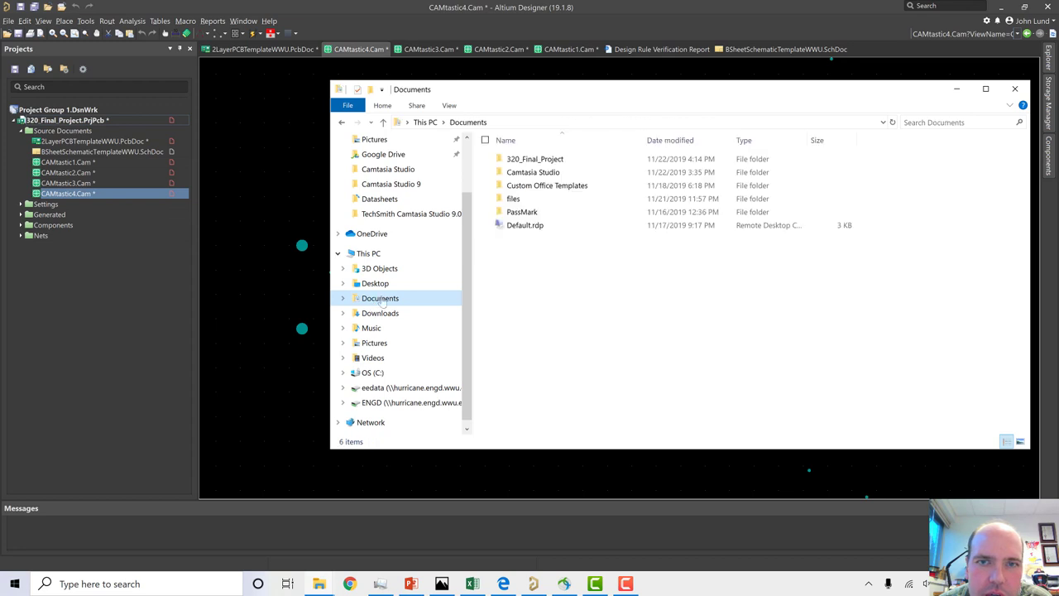
double_click(545, 160)
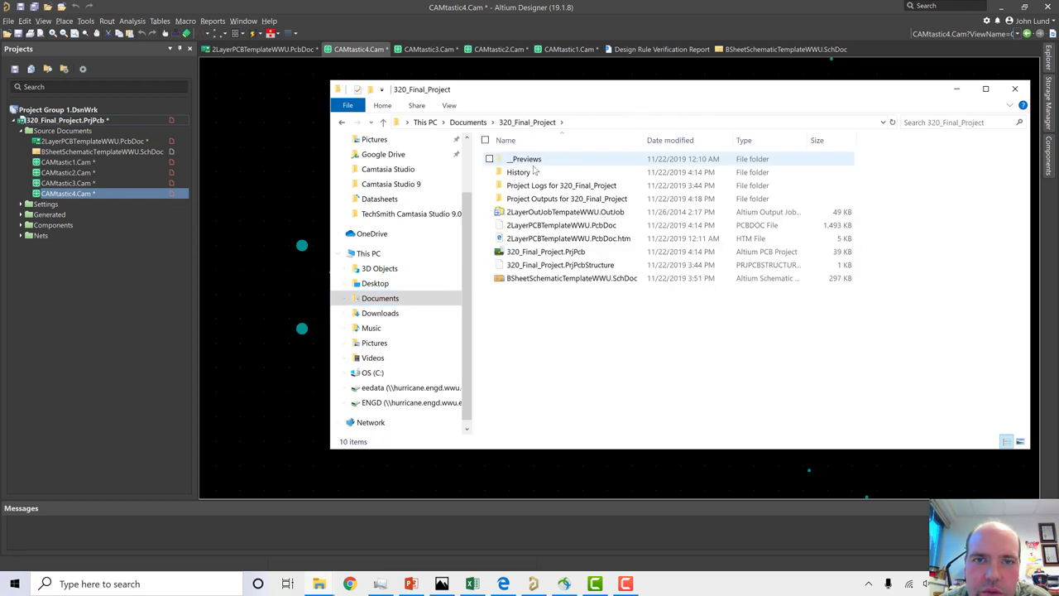
double_click(520, 201)
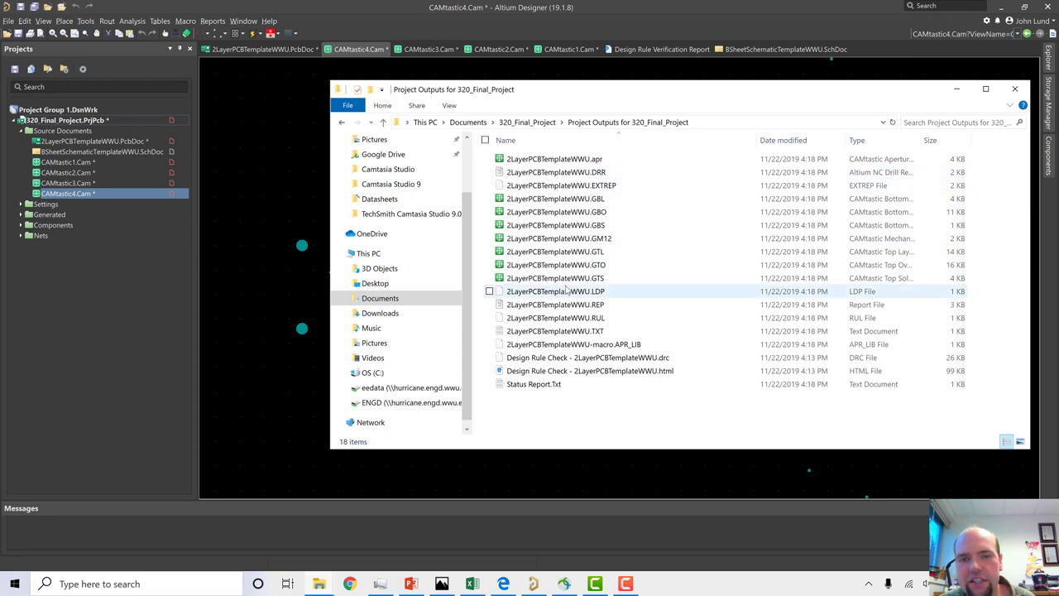
- Rename 2LayerPCBTemplateWWU.GM12 as 2LayerPCBTemplateWWU.GKO and accept the file extension change
left_click(609, 239)
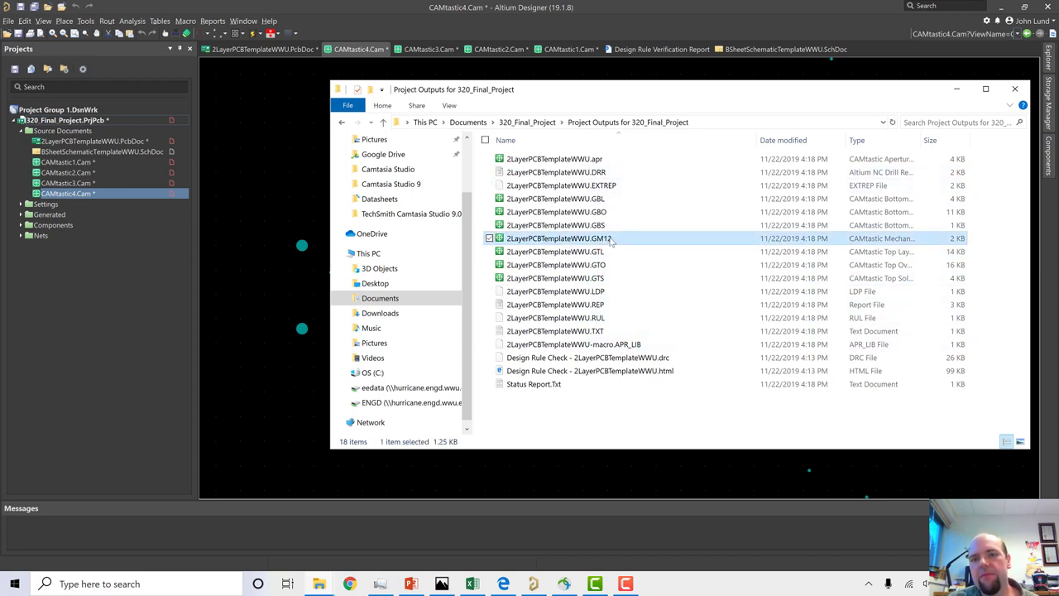
left_click(612, 239)
left_click(616, 238)
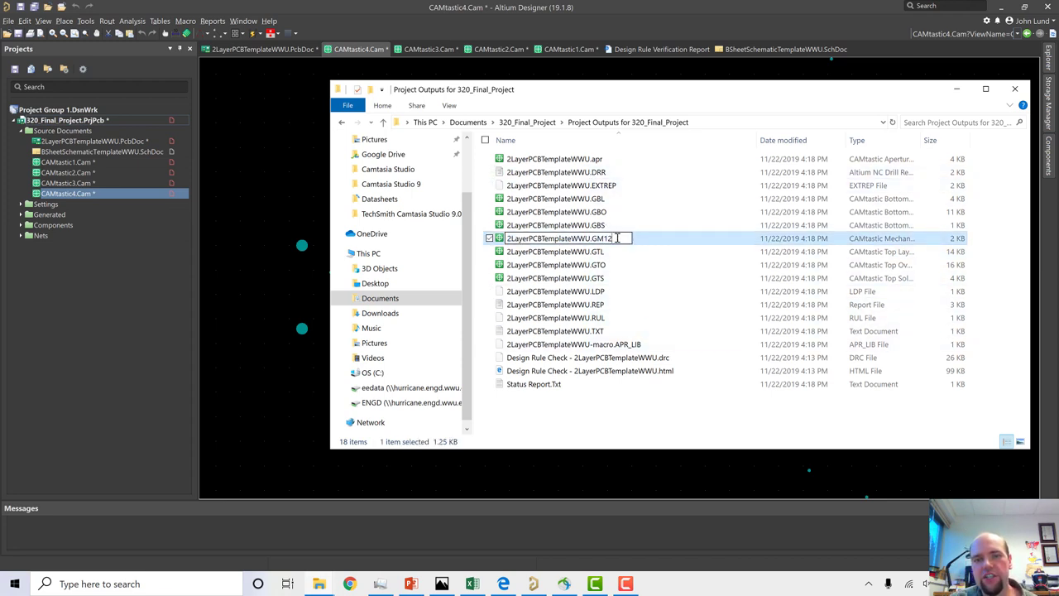
key("BackSpace")
key("BackSpace")
key("BackSpace")
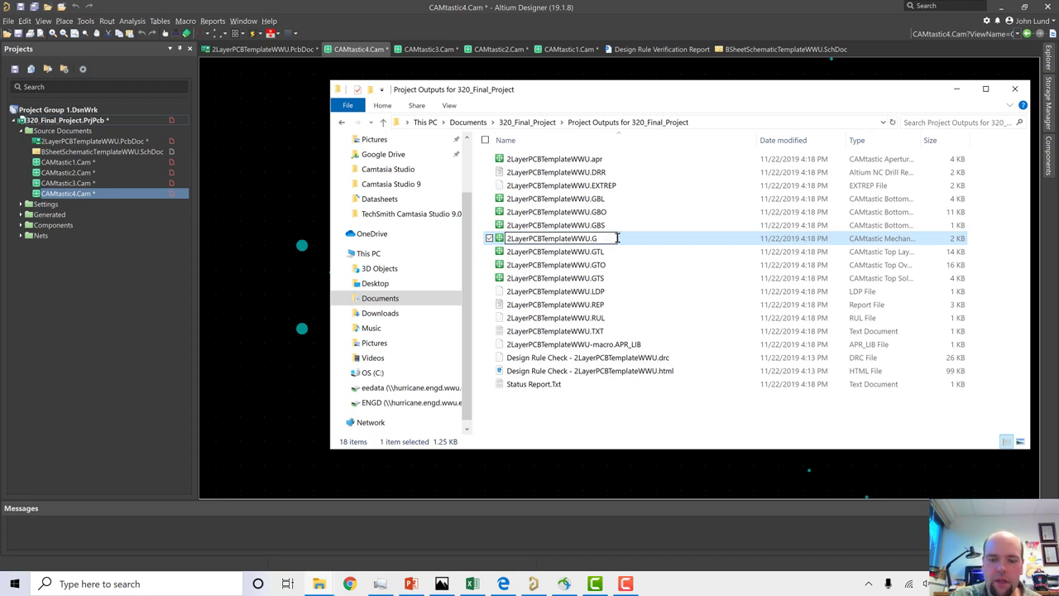
type("KO")
key("Return")
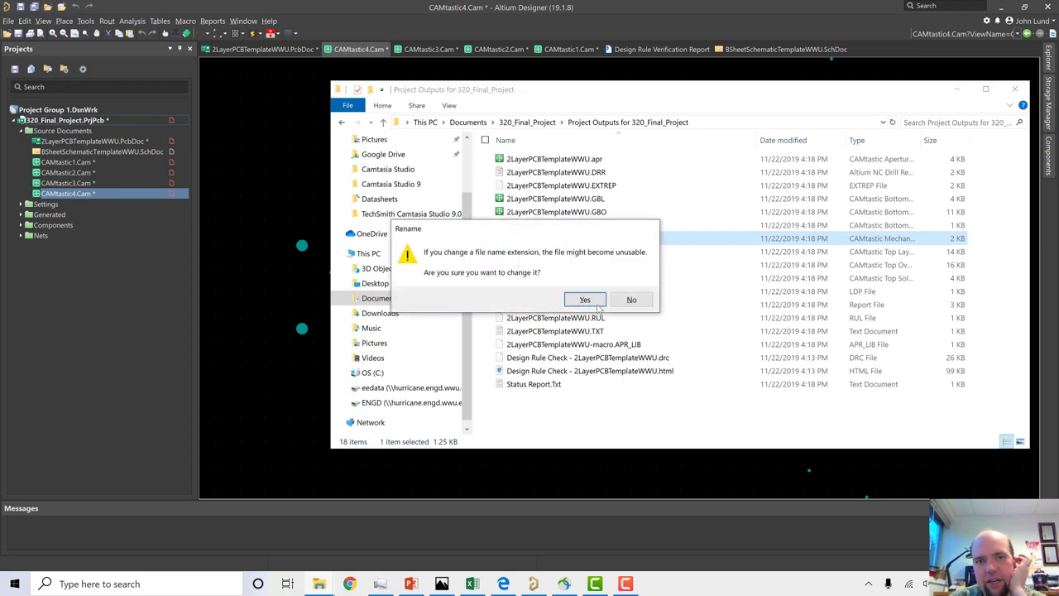
left_click(596, 304)
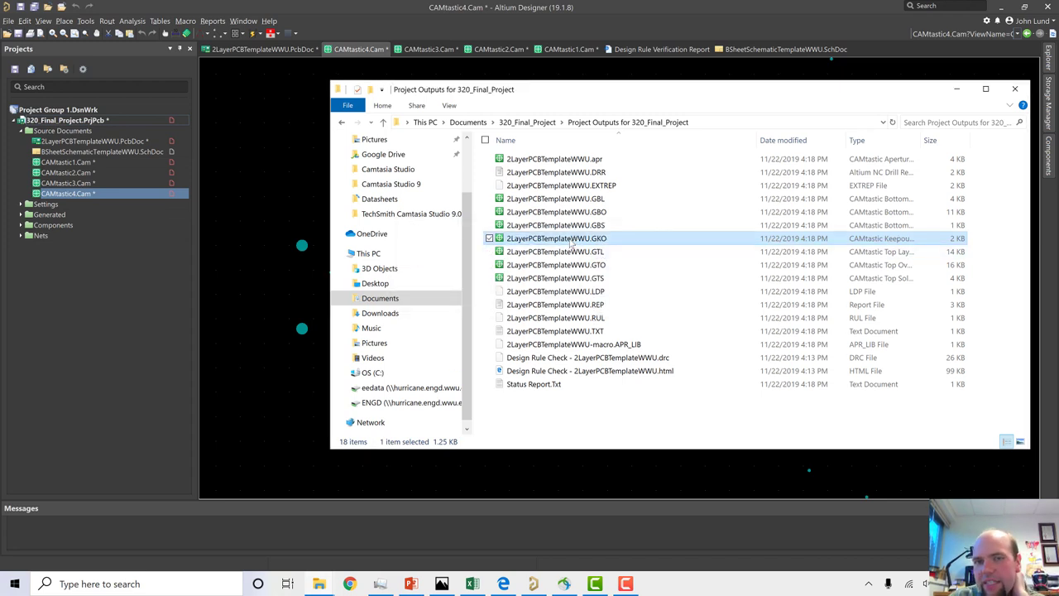
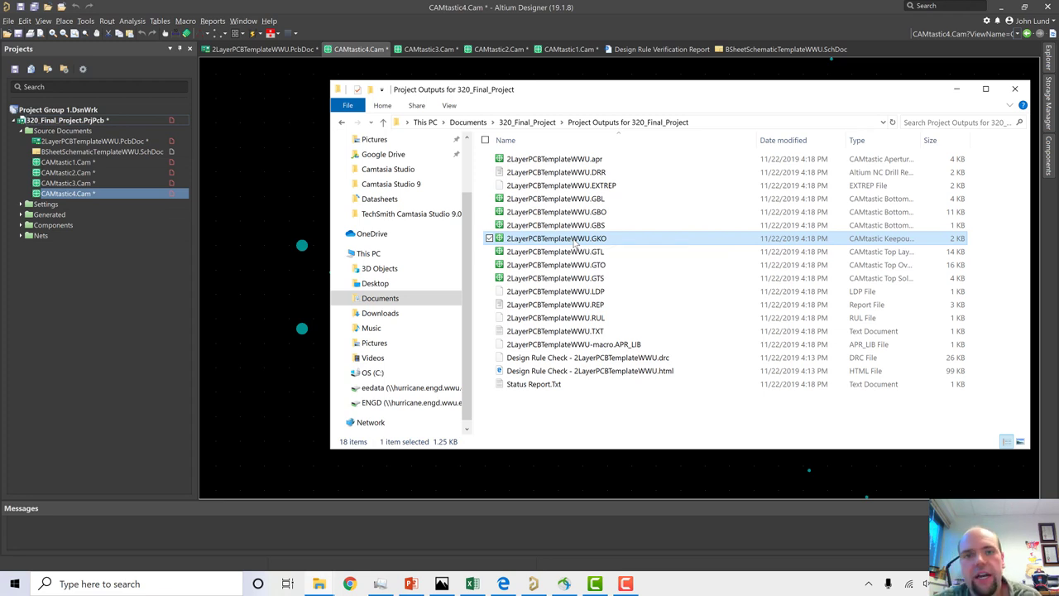
- Compress the 2LayerPCBTemplateWWU GBL, GBO, GBS, GKO, GTL, GTO, GTS and TXT files together into one zip archive
left_click(546, 335)
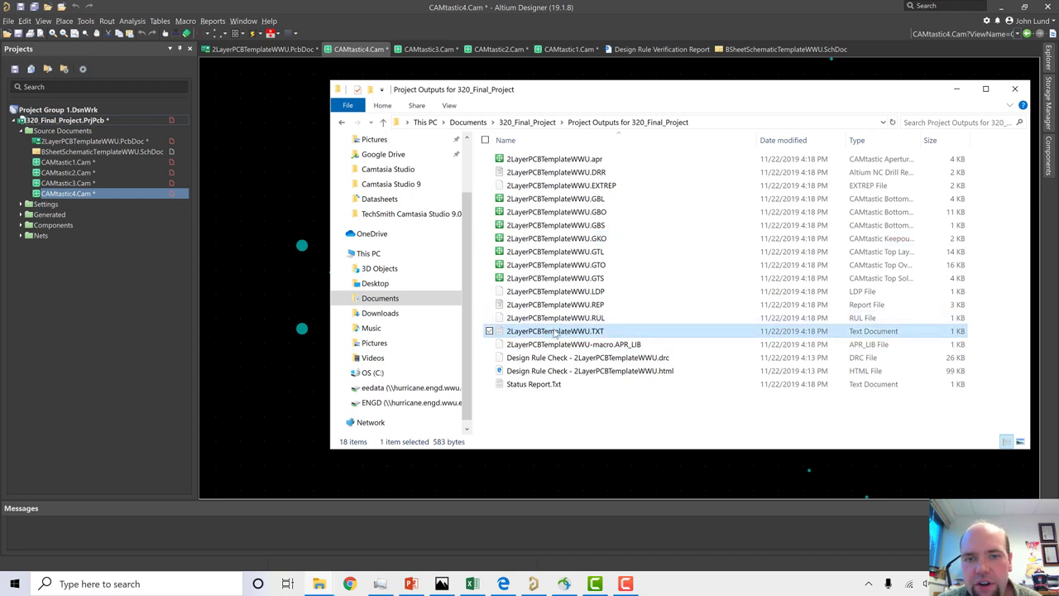
left_click(582, 279, "ctrl")
left_click(584, 265, "ctrl")
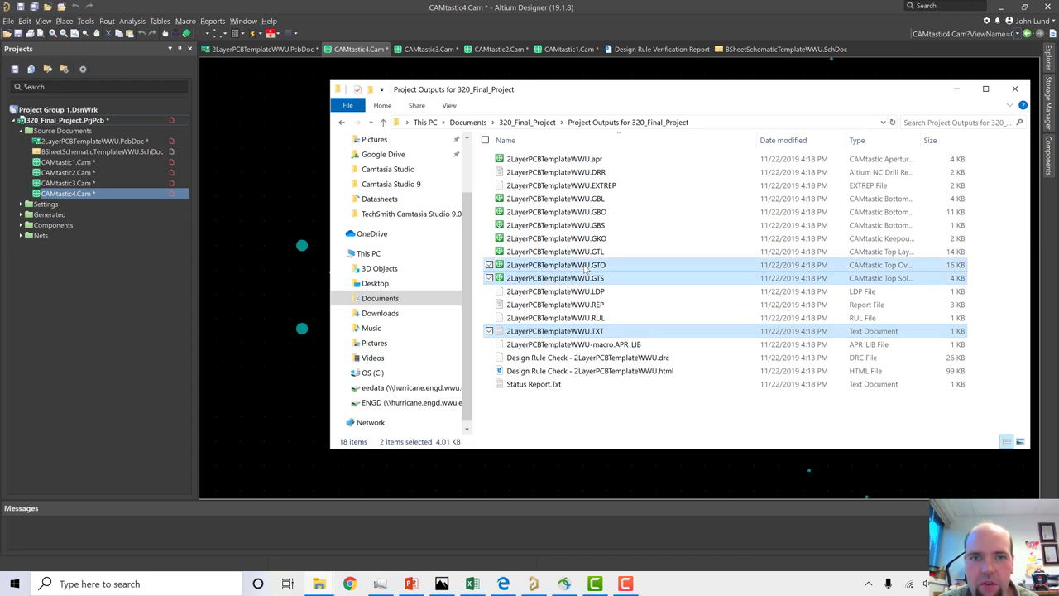
left_click(586, 253, "ctrl")
left_click(585, 239, "ctrl")
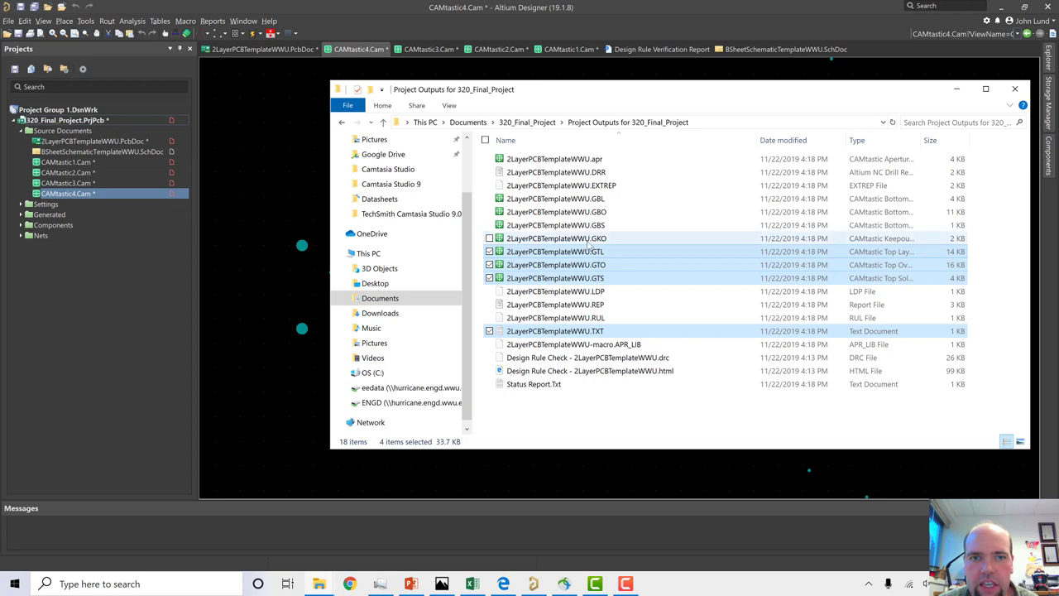
left_click(589, 226, "ctrl")
left_click(589, 213, "ctrl")
left_click(589, 200, "ctrl")
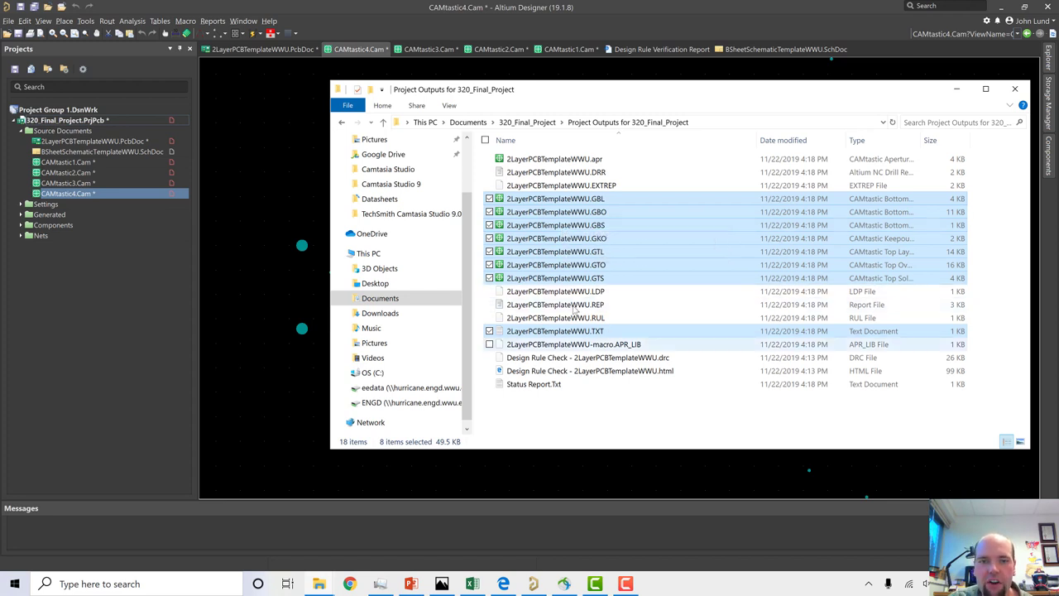
right_click(538, 281)
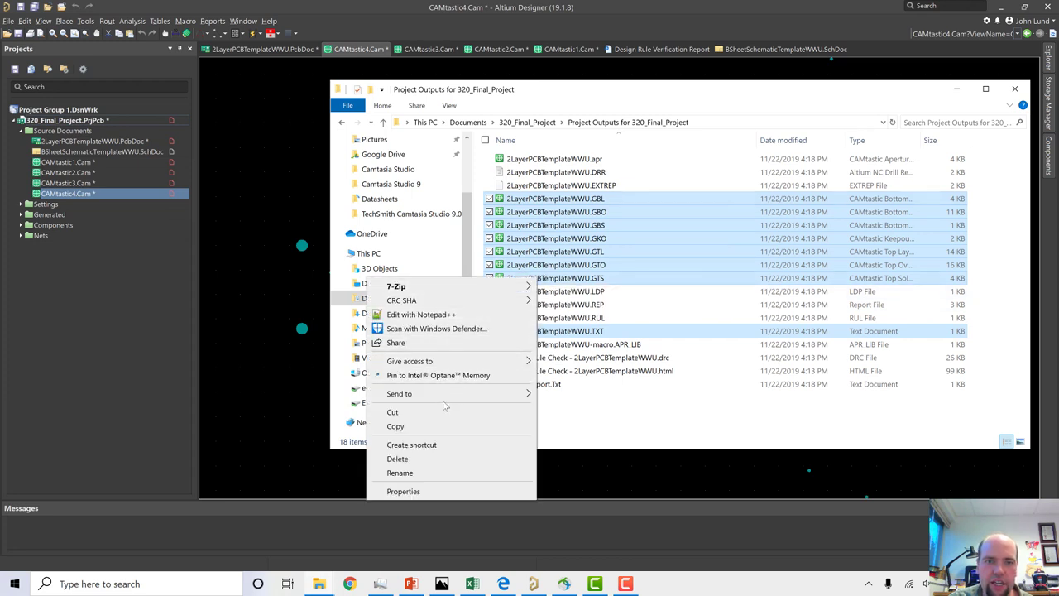
mouse_move(509, 395)
left_click(560, 410)
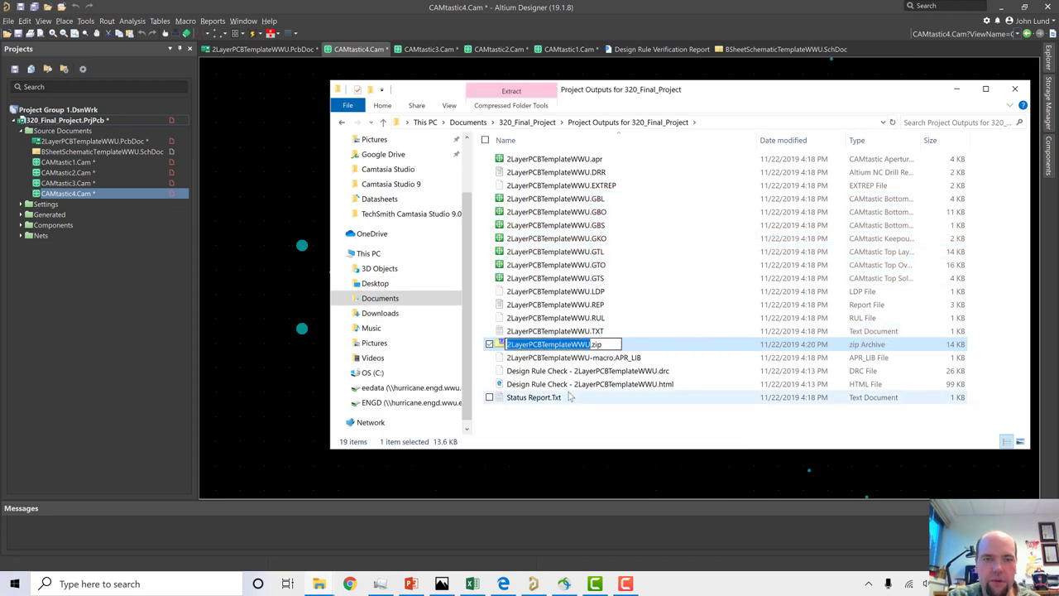
- Name the new zip archive with the designer's first name followed by "_Tree"
type("John_Tr")
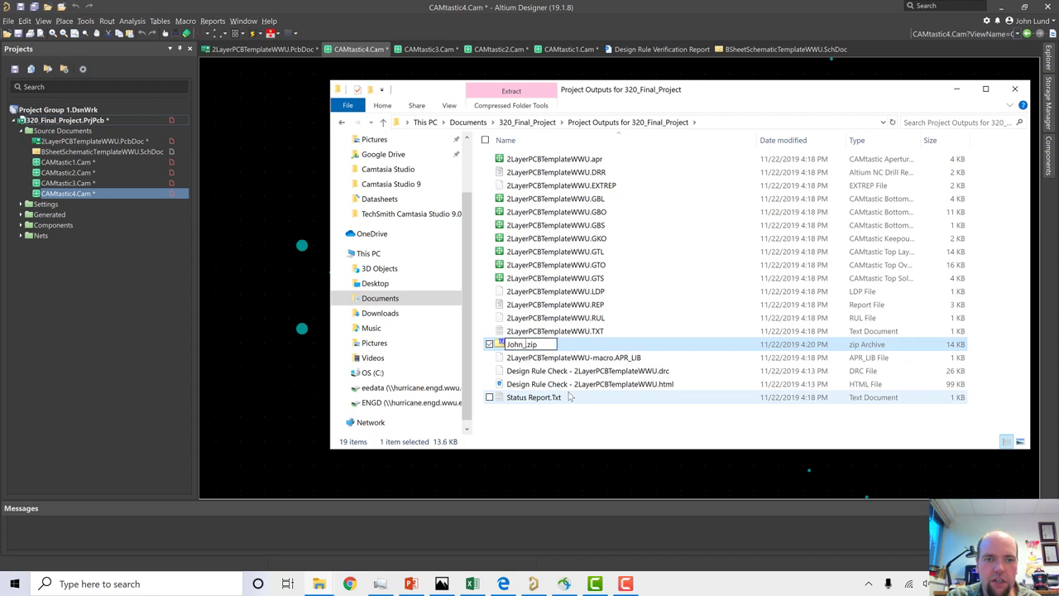
type("ee")
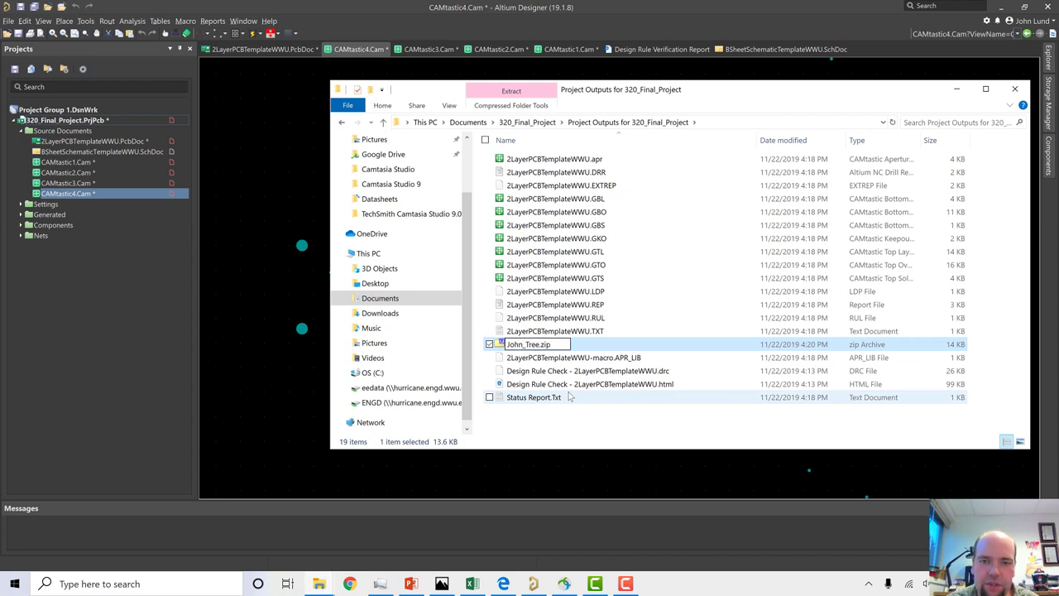
left_click(574, 423)
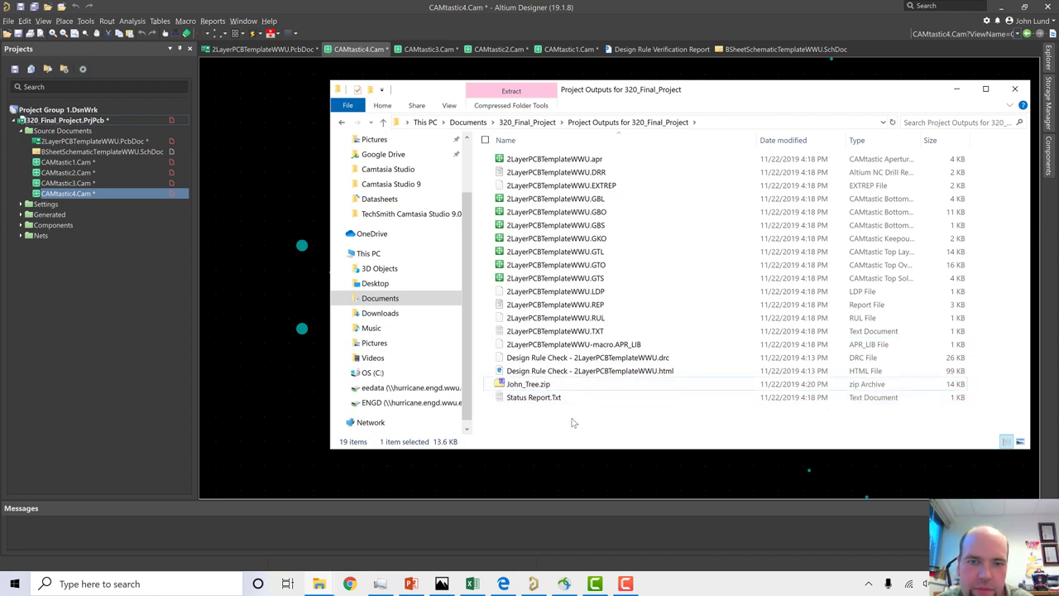
left_click(530, 386)
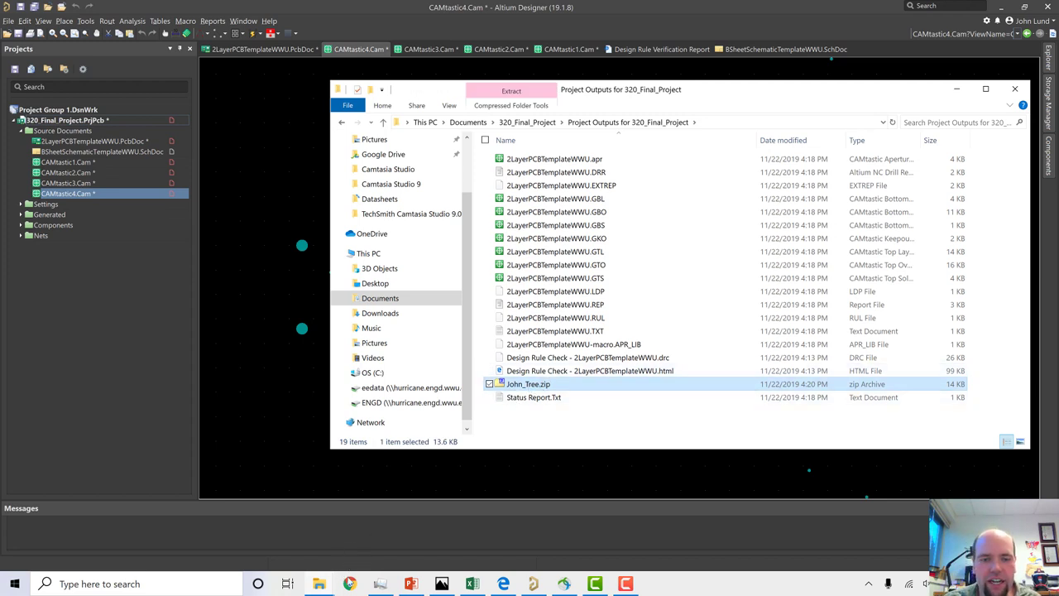
- Switch to Chrome, search for OSHPARK.COM, and open the OSH Park website
left_click(350, 583)
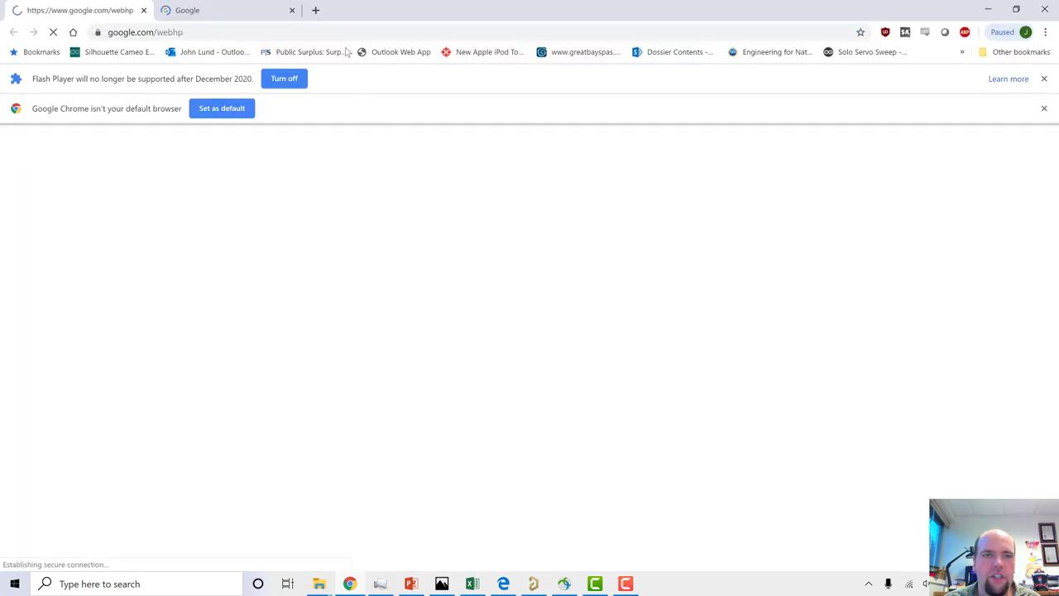
left_click(349, 29)
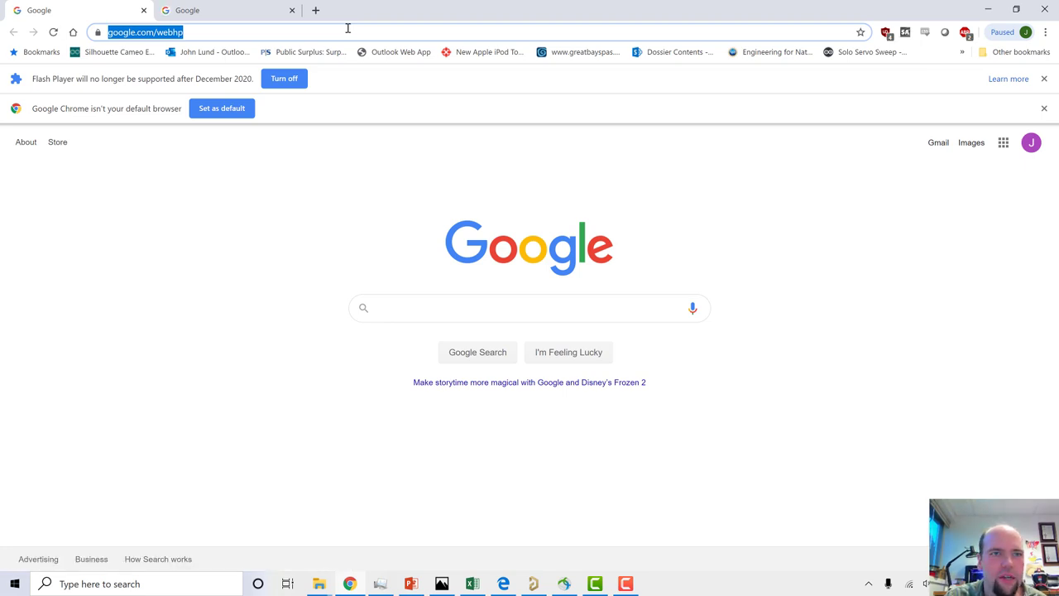
type("OSHPARK.COM")
key("Return")
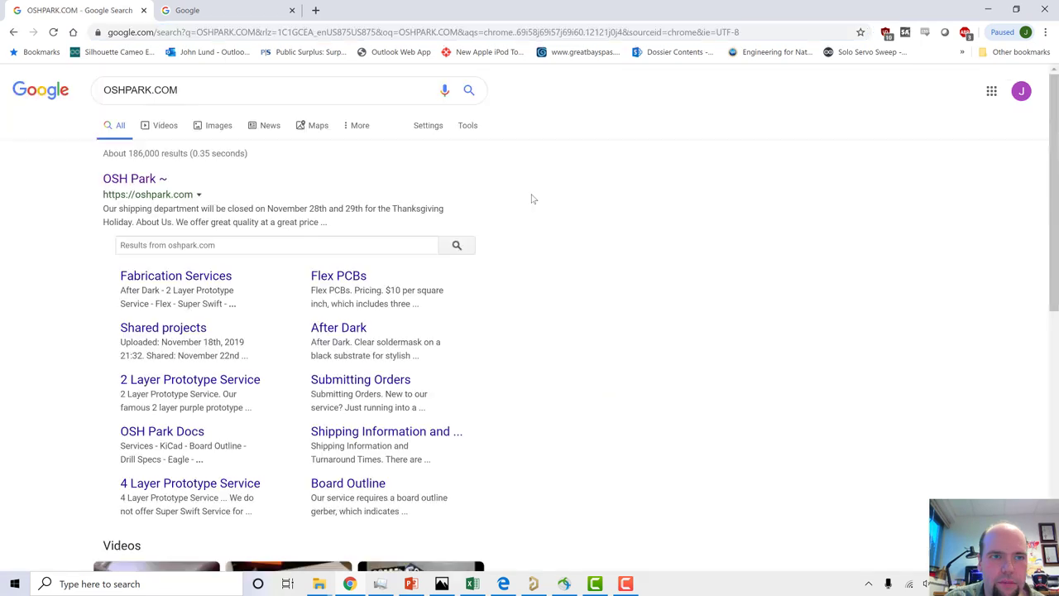
left_click(137, 180)
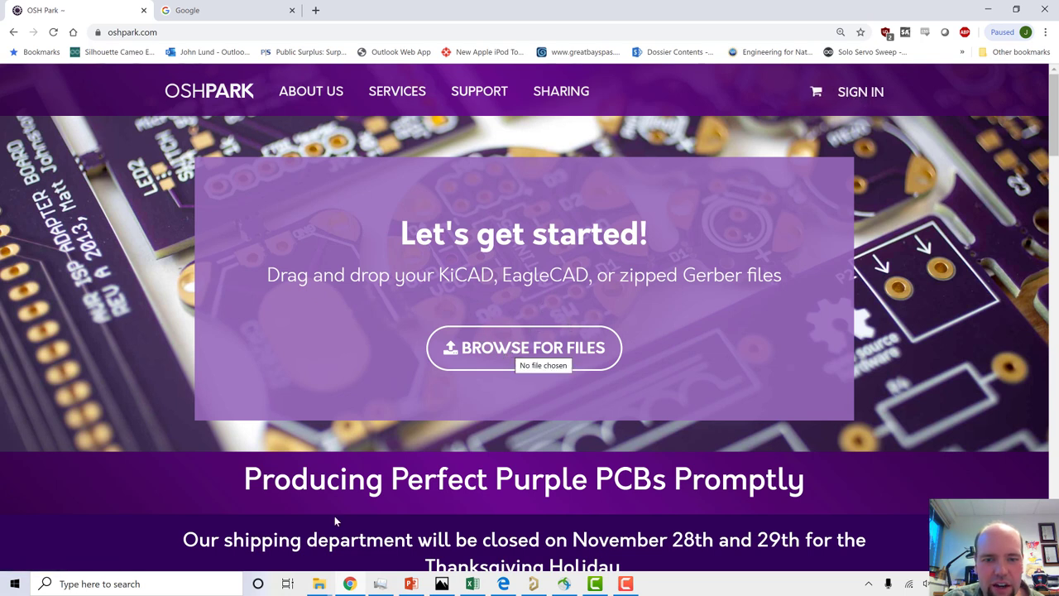
- Upload the zipped Gerber archive from the project outputs folder to OSH Park and review the board previews and processing notes
left_click(320, 584)
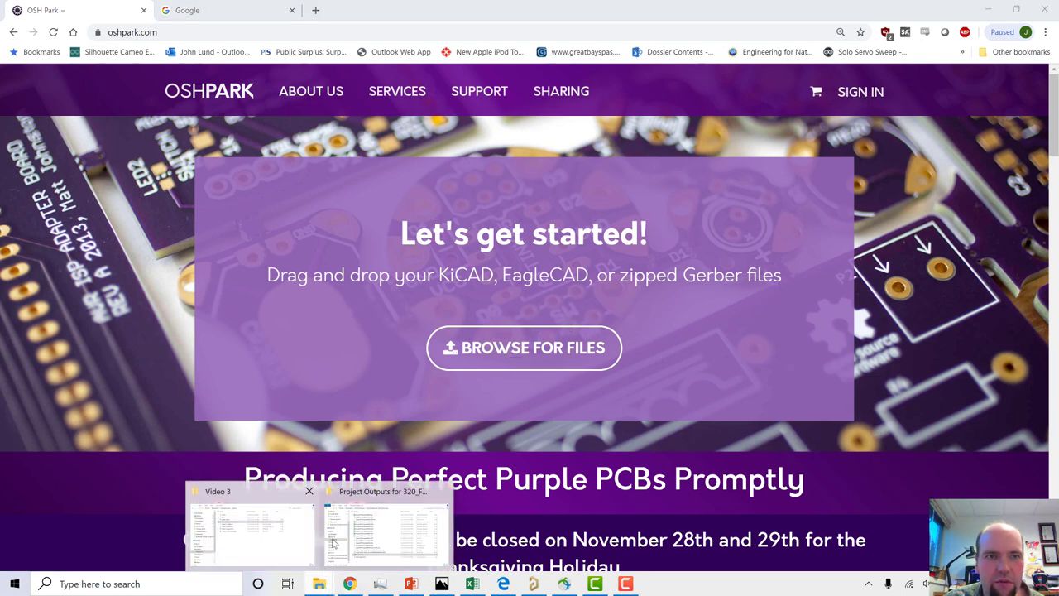
mouse_move(348, 534)
left_click(361, 489)
left_click_drag(528, 384, 285, 280)
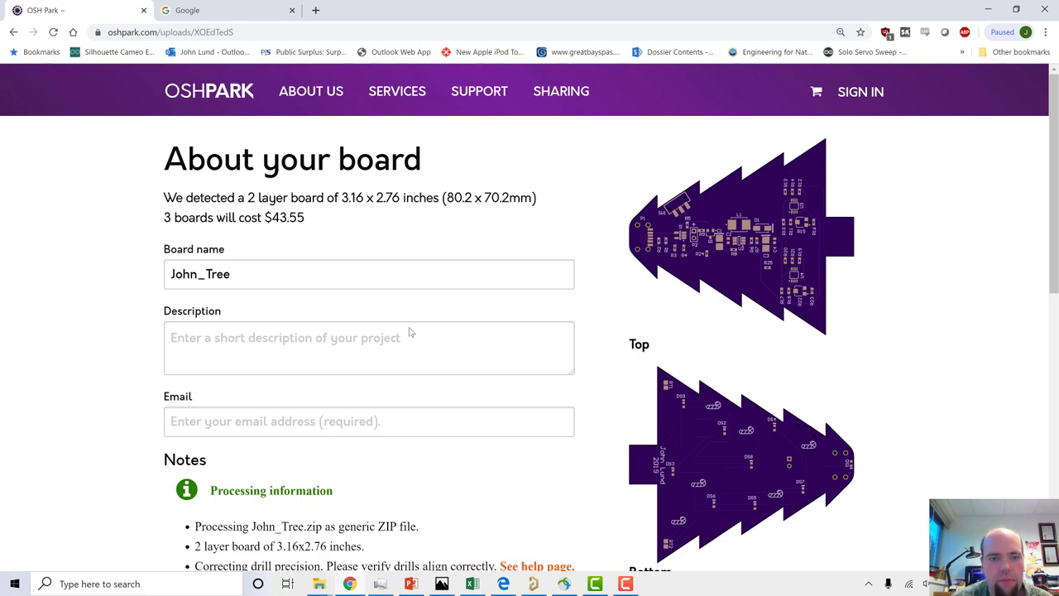
scroll(270, 359, "down", 3)
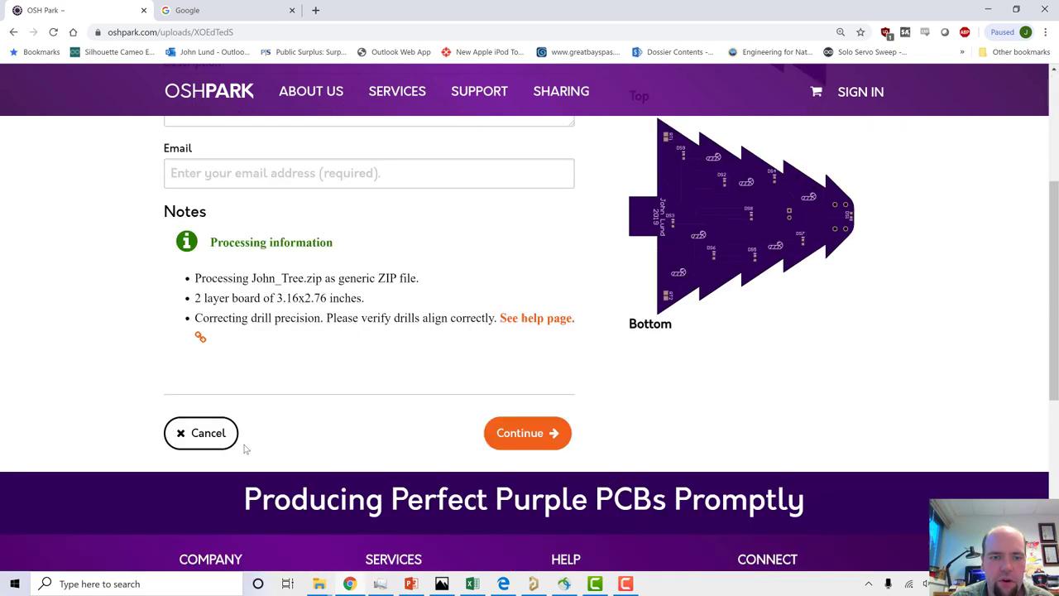